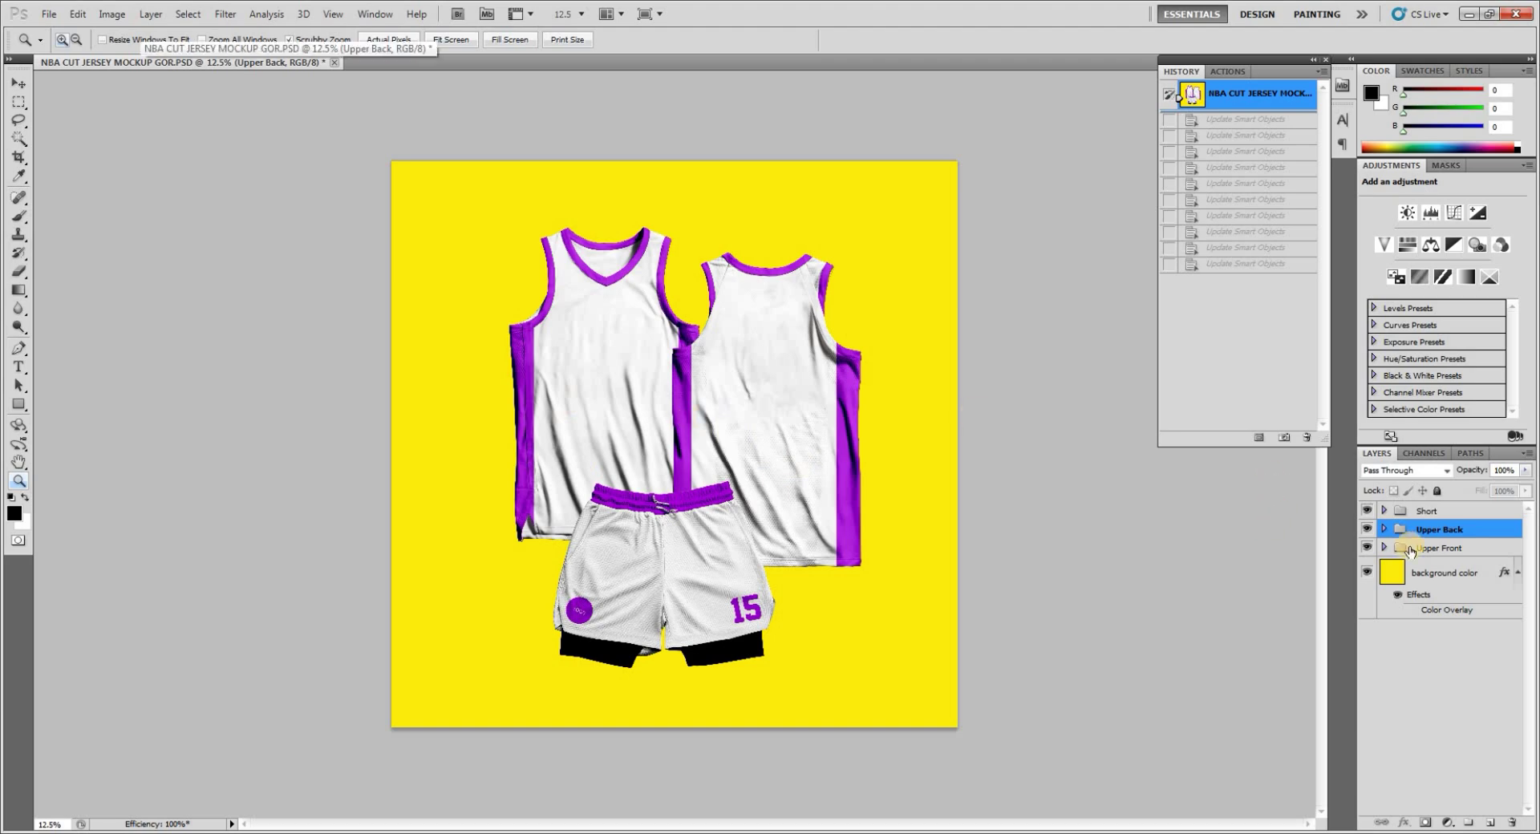
- Open the "Your design here" smart object in the Upper Front group's Design folder for editing
{"action": "left_click", "coordinate": [1384, 548]}
{"action": "left_click_drag", "start_coordinate": [1531, 548], "coordinate": [1450, 732]}
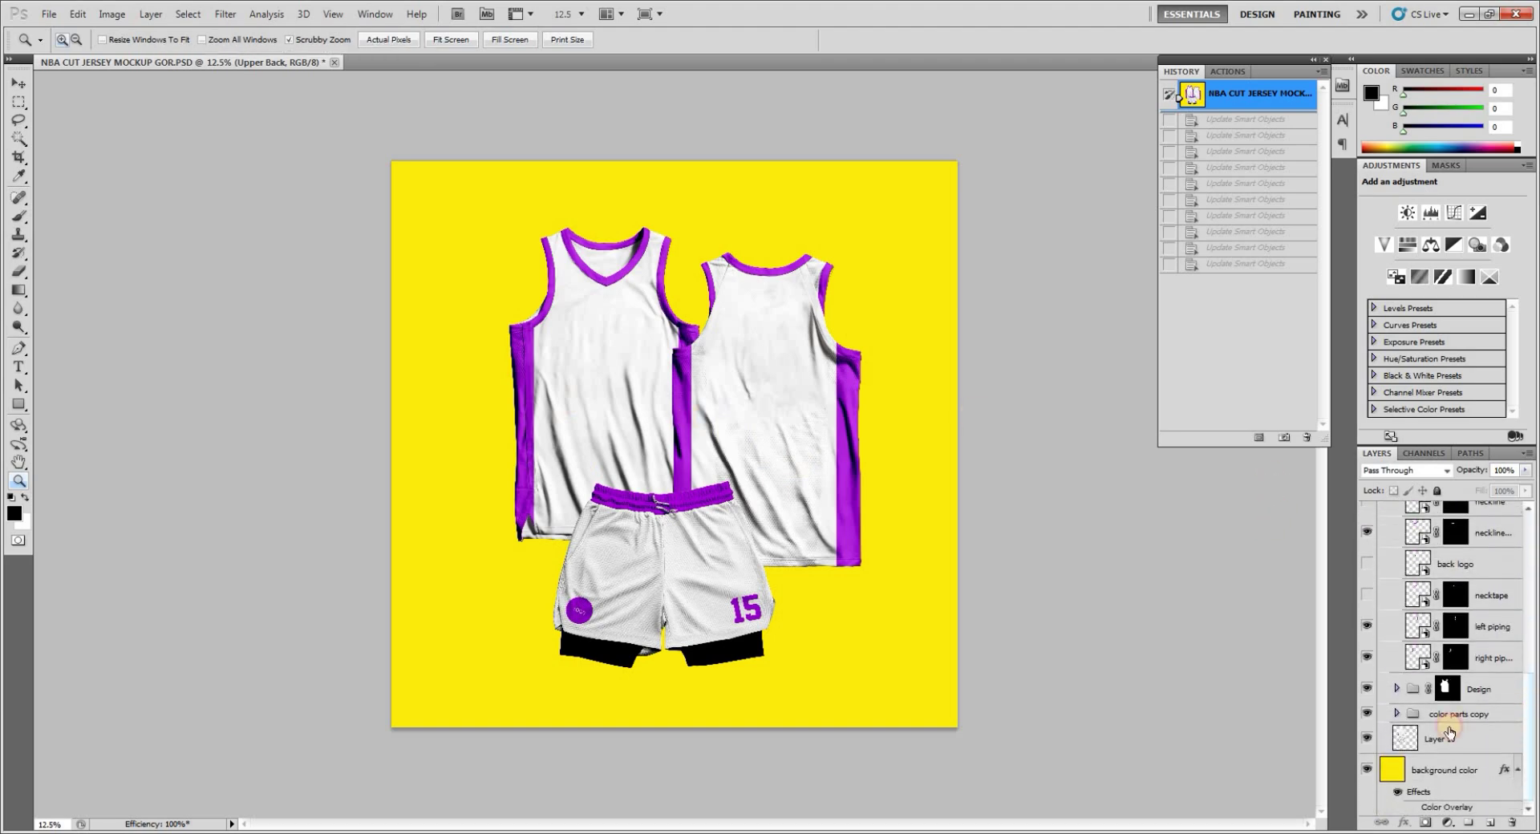
{"action": "left_click", "coordinate": [1396, 689]}
{"action": "double_click", "coordinate": [1417, 722]}
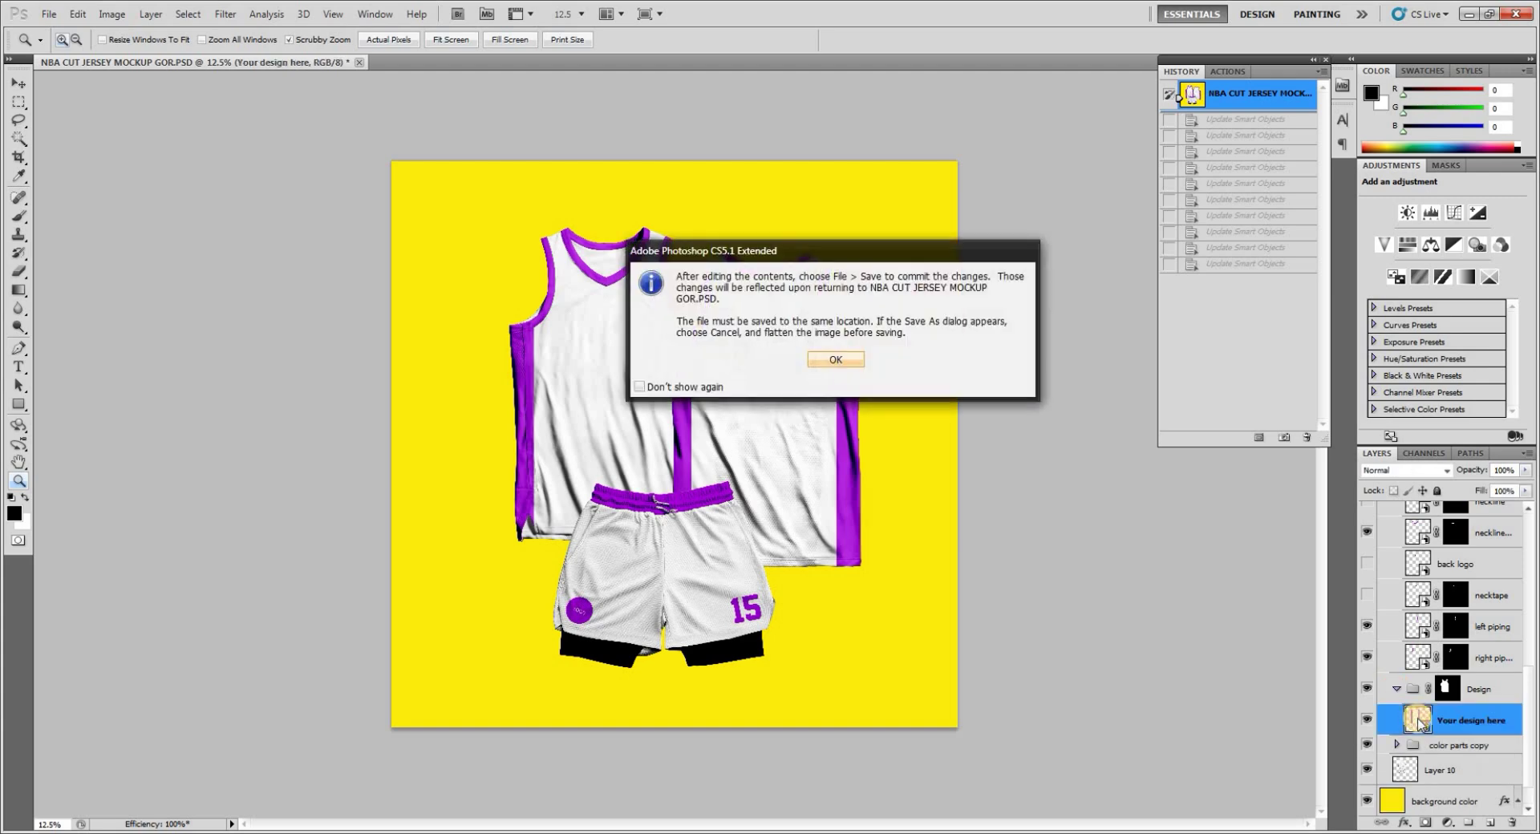
{"action": "left_click", "coordinate": [844, 361]}
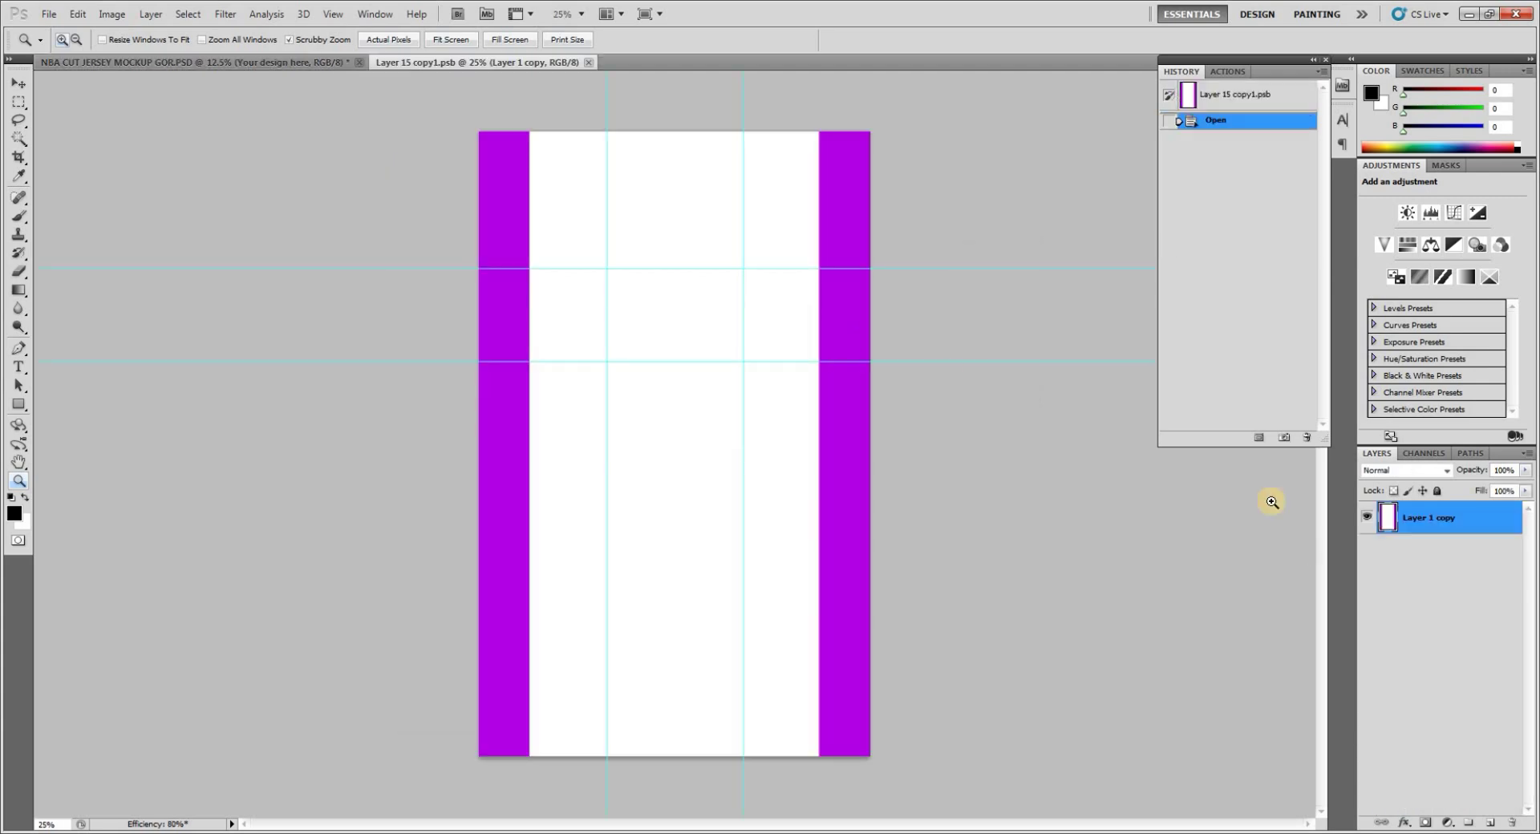
- Open sakuragbi.JPG from the Desktop and desaturate the image
{"action": "left_click", "coordinate": [48, 13]}
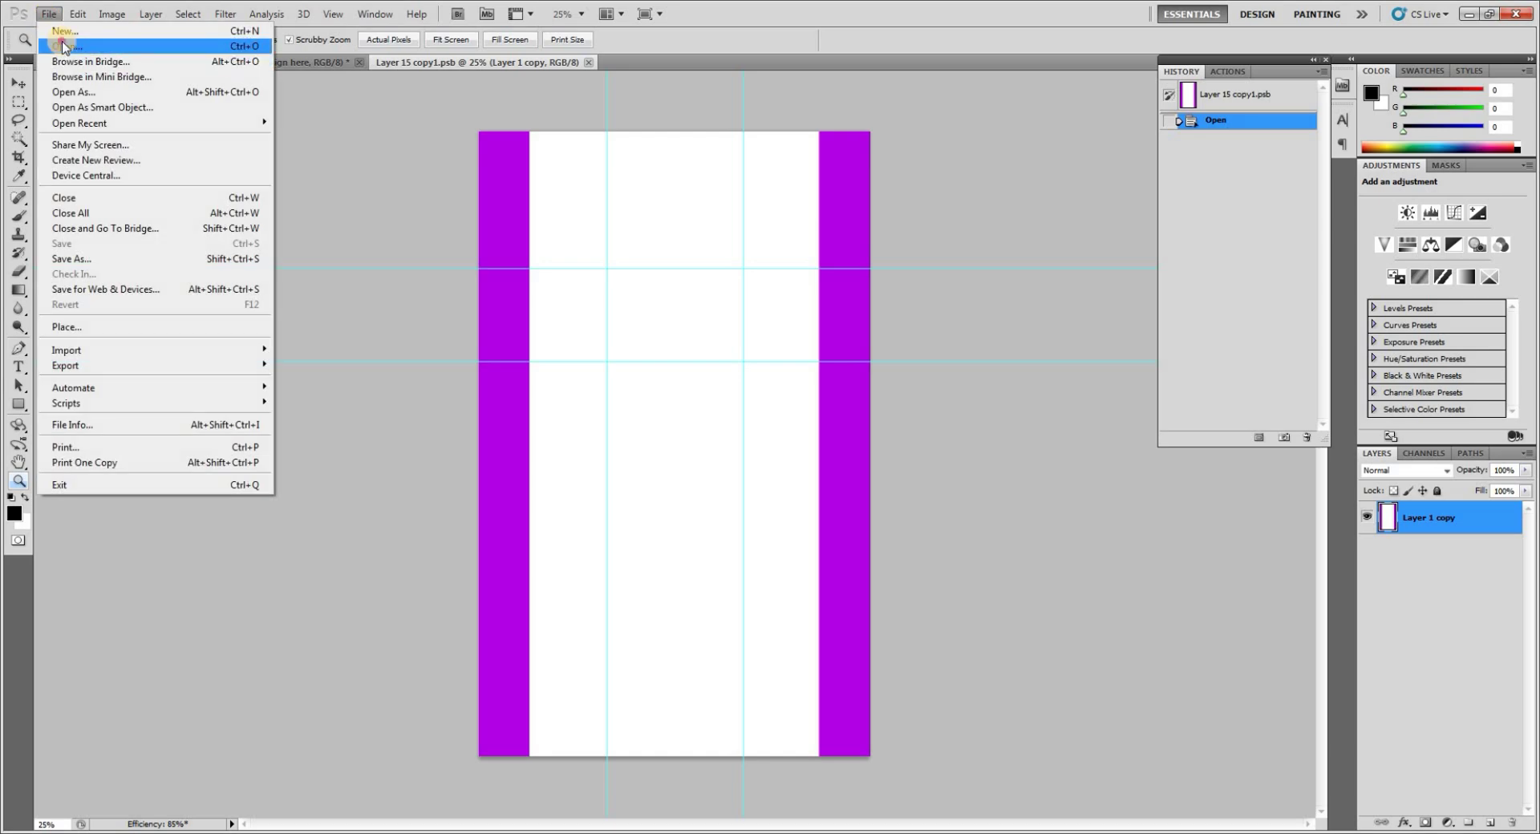
{"action": "left_click", "coordinate": [62, 48]}
{"action": "double_click", "coordinate": [928, 382]}
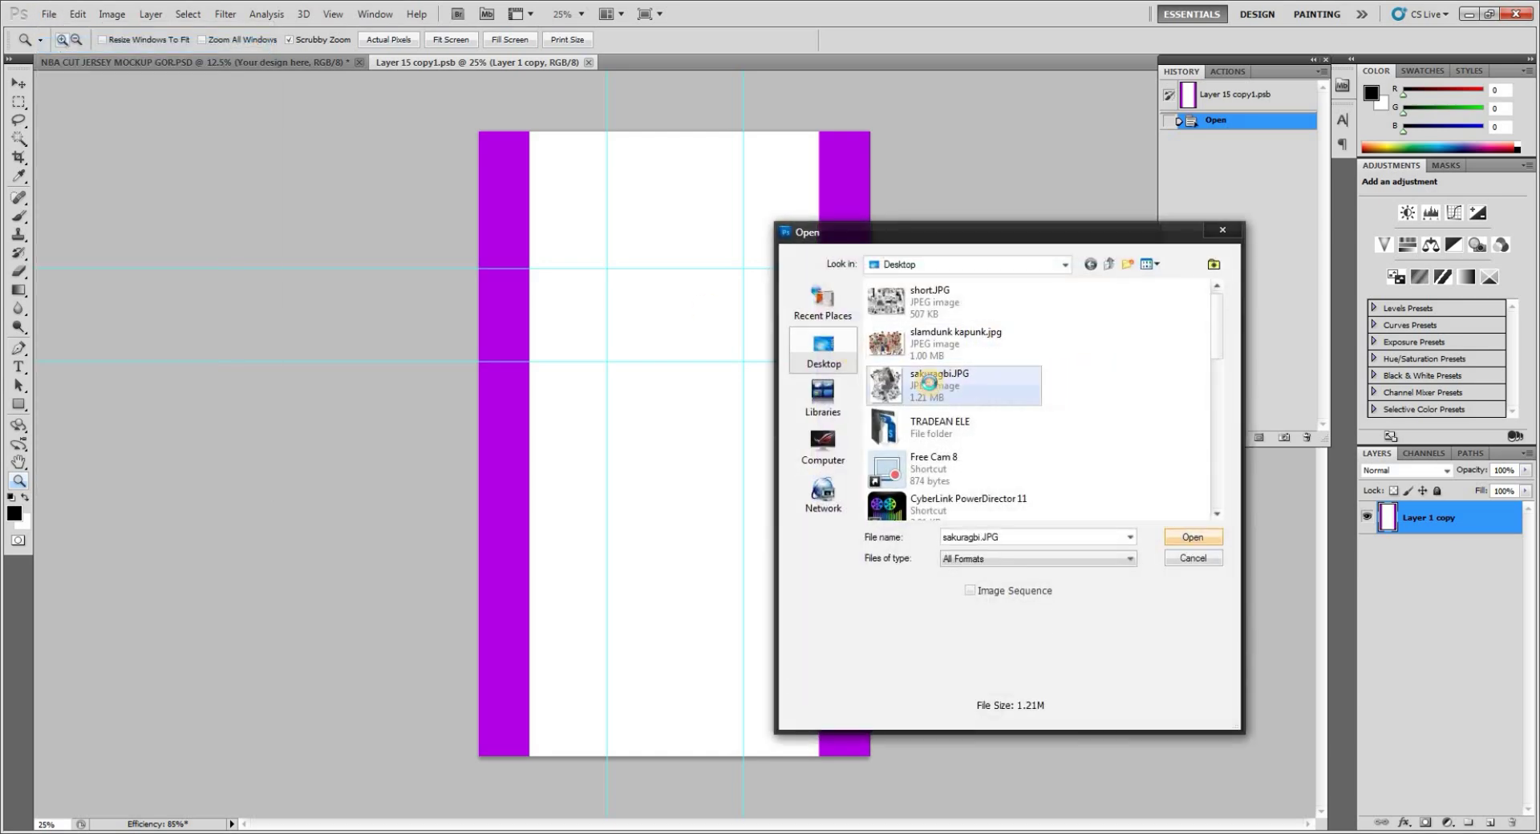
{"action": "left_click", "coordinate": [112, 13]}
{"action": "mouse_move", "coordinate": [238, 56]}
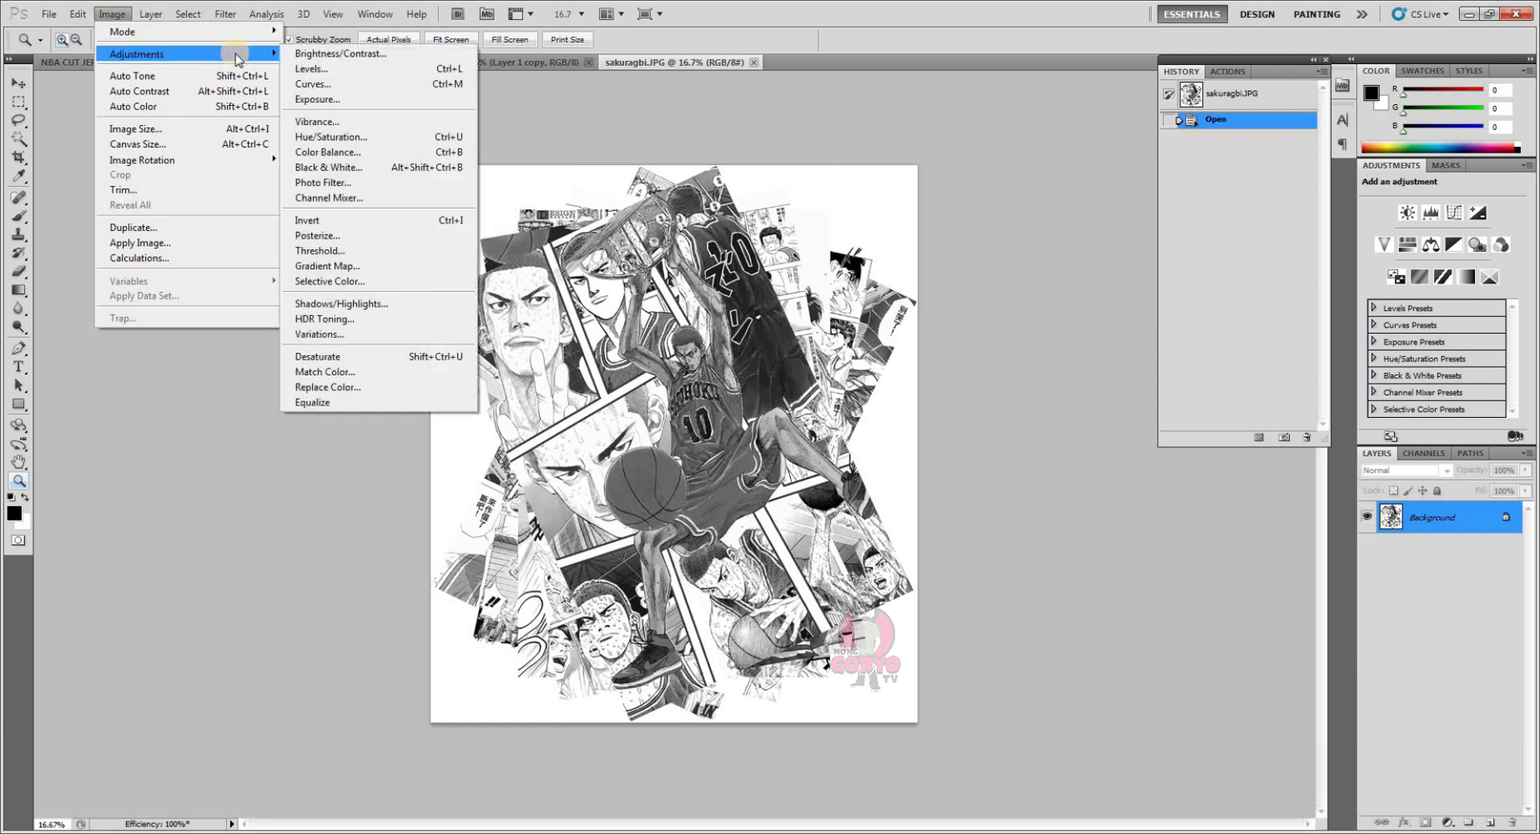
{"action": "left_click", "coordinate": [362, 357]}
- Brighten the manga collage with Levels, setting the midtones to 1.24 and lowering the white input level
{"action": "left_click", "coordinate": [80, 15]}
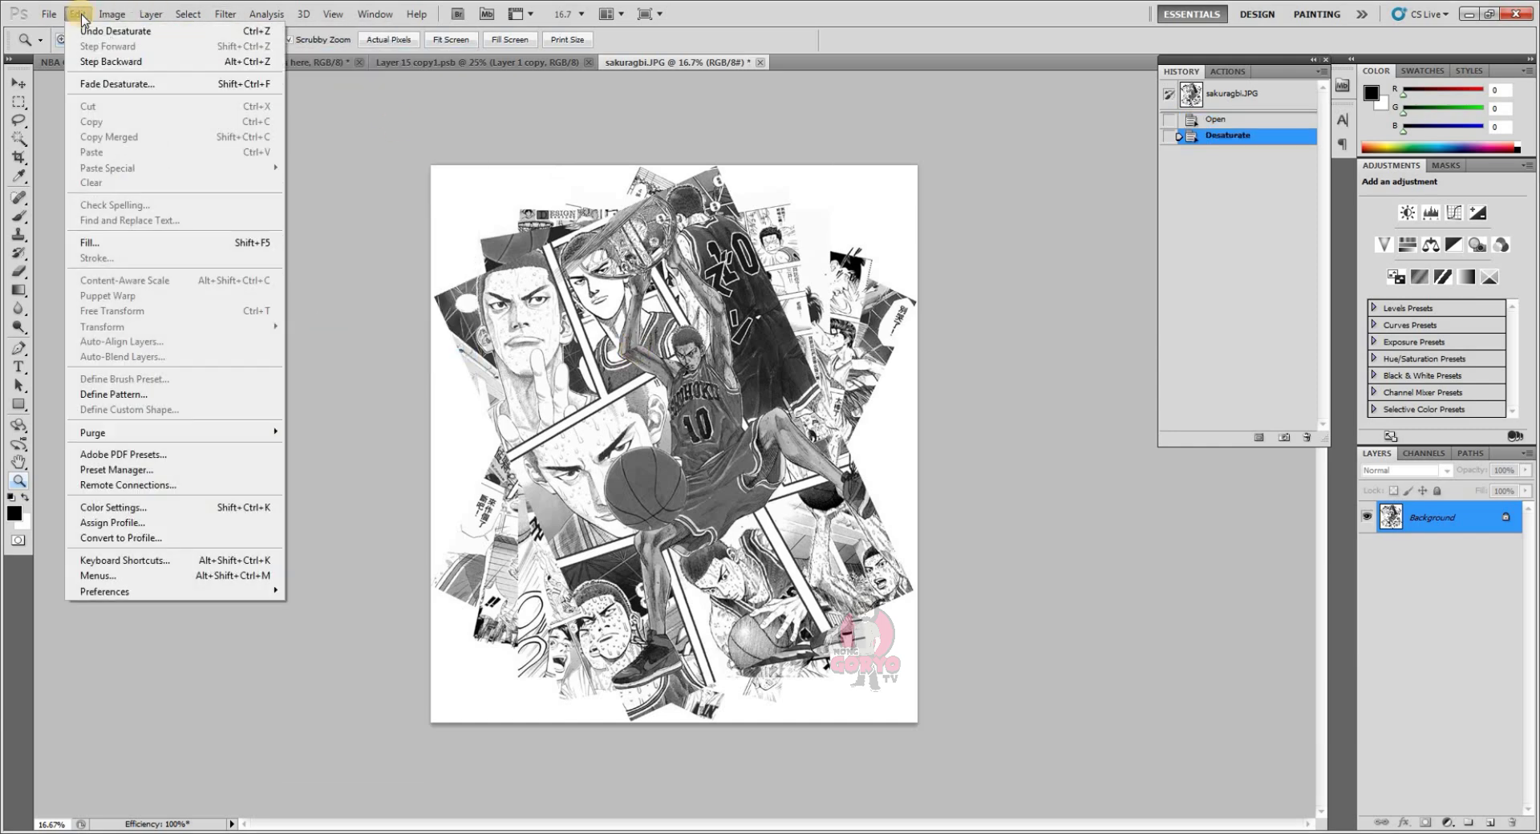
{"action": "mouse_move", "coordinate": [137, 54]}
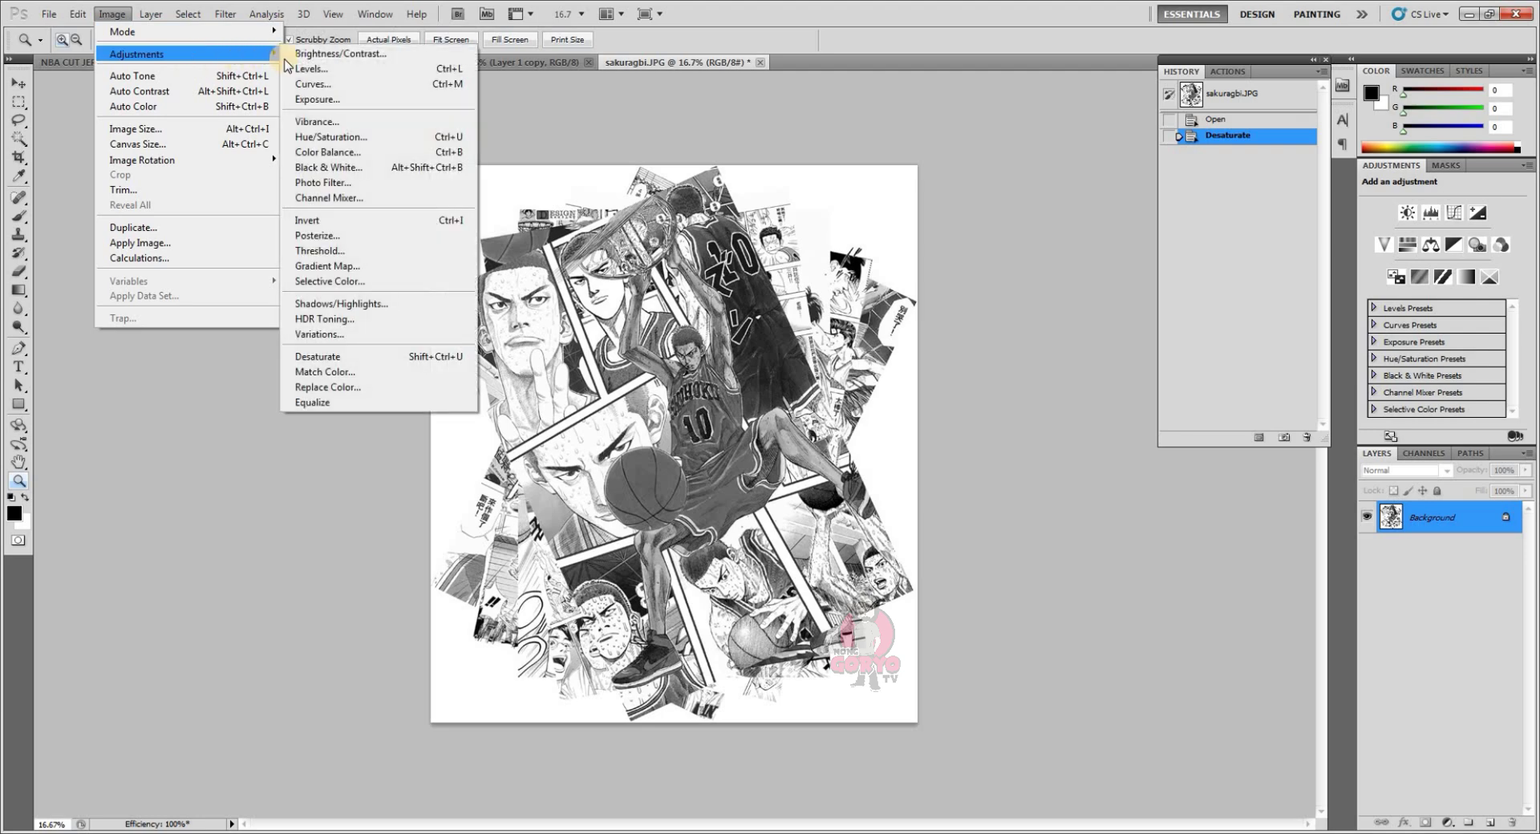
{"action": "left_click", "coordinate": [399, 69]}
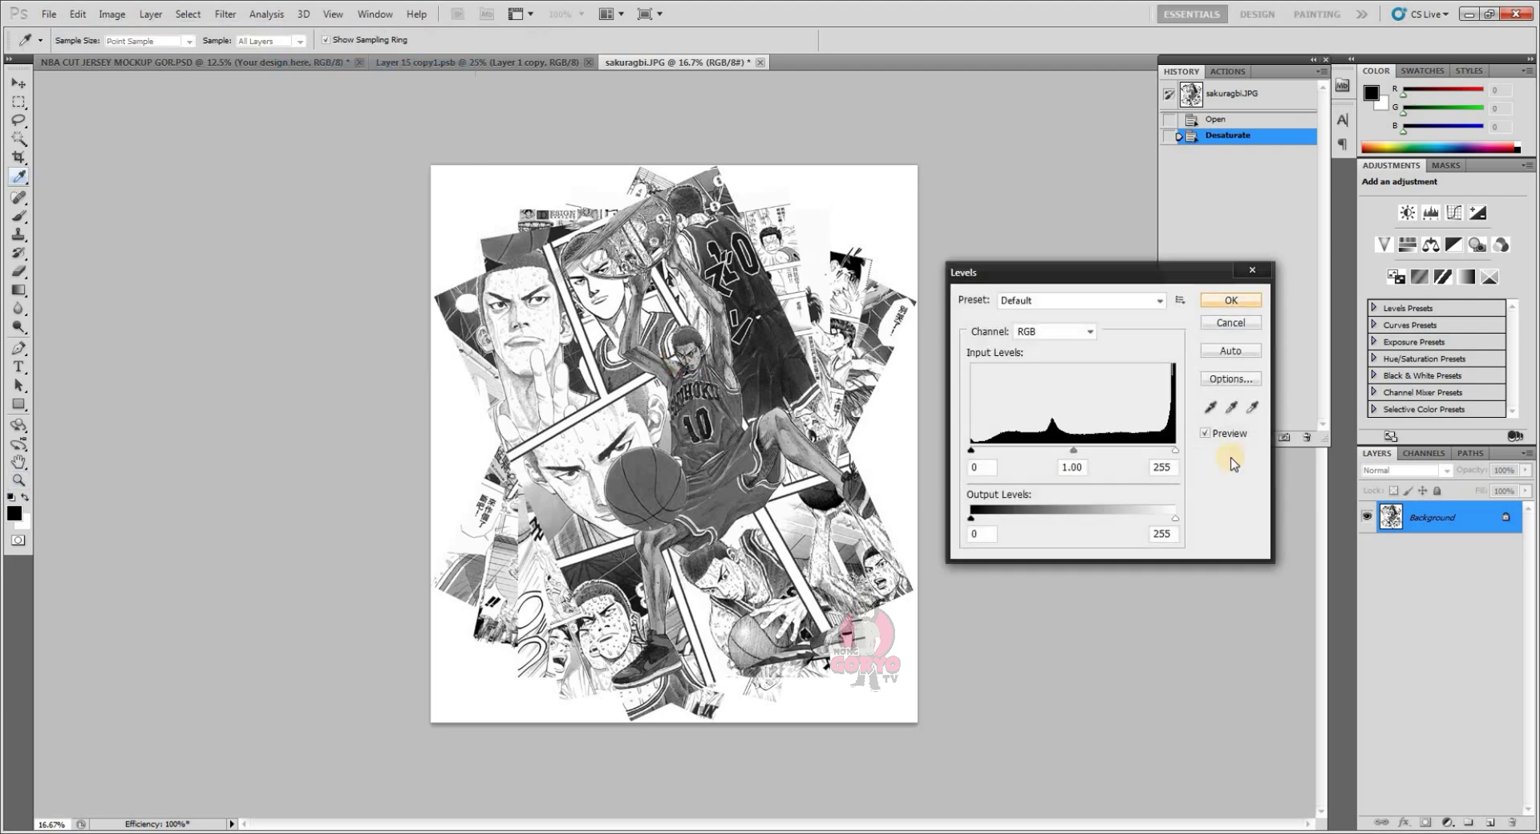
{"action": "left_click_drag", "start_coordinate": [1176, 452], "coordinate": [1048, 453]}
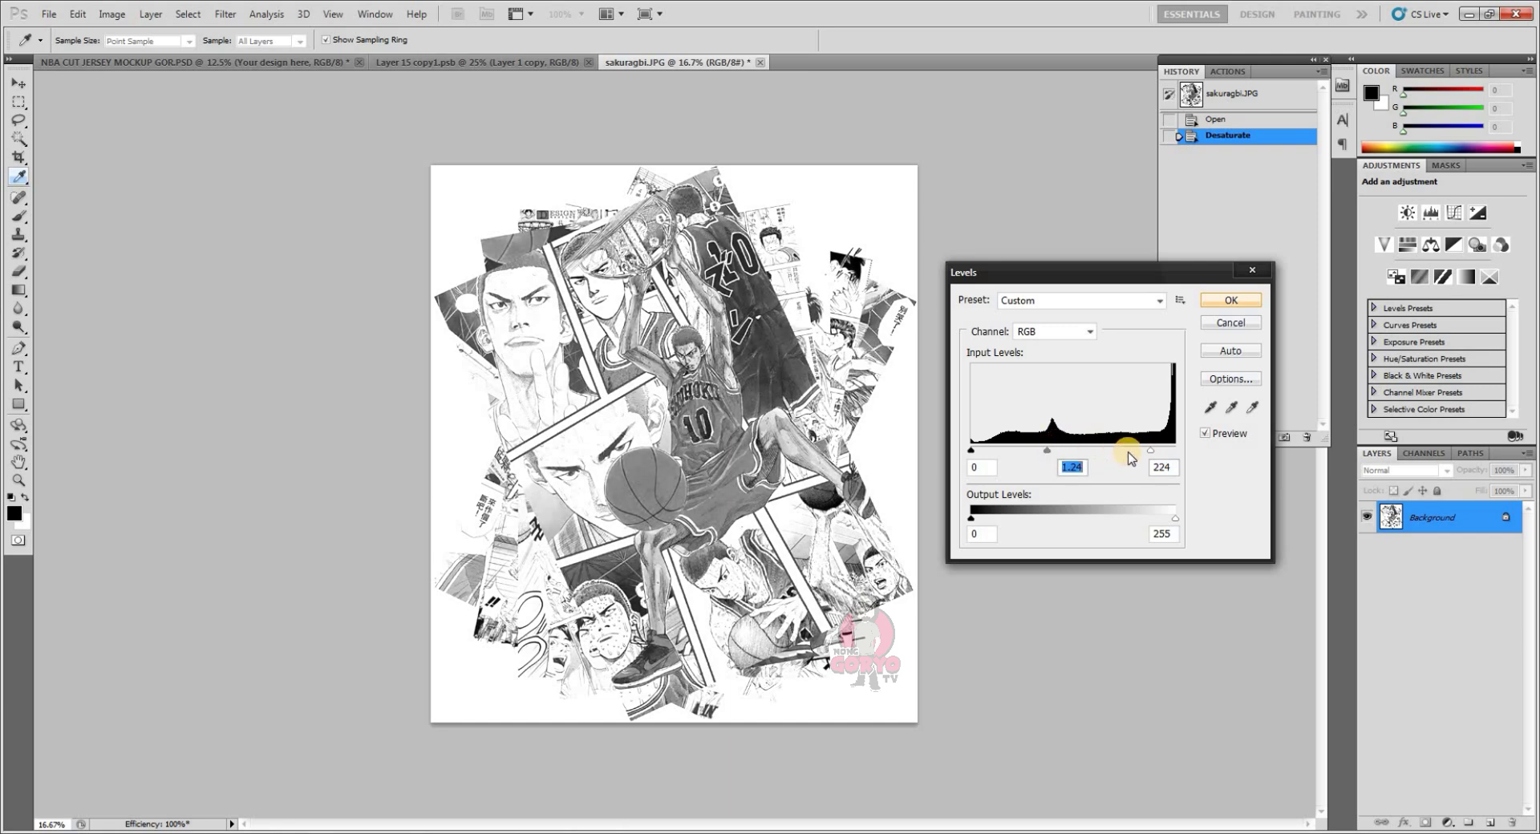
{"action": "left_click_drag", "start_coordinate": [1145, 454], "coordinate": [1144, 452]}
{"action": "left_click", "coordinate": [1232, 300]}
{"action": "key", "text": "z"}
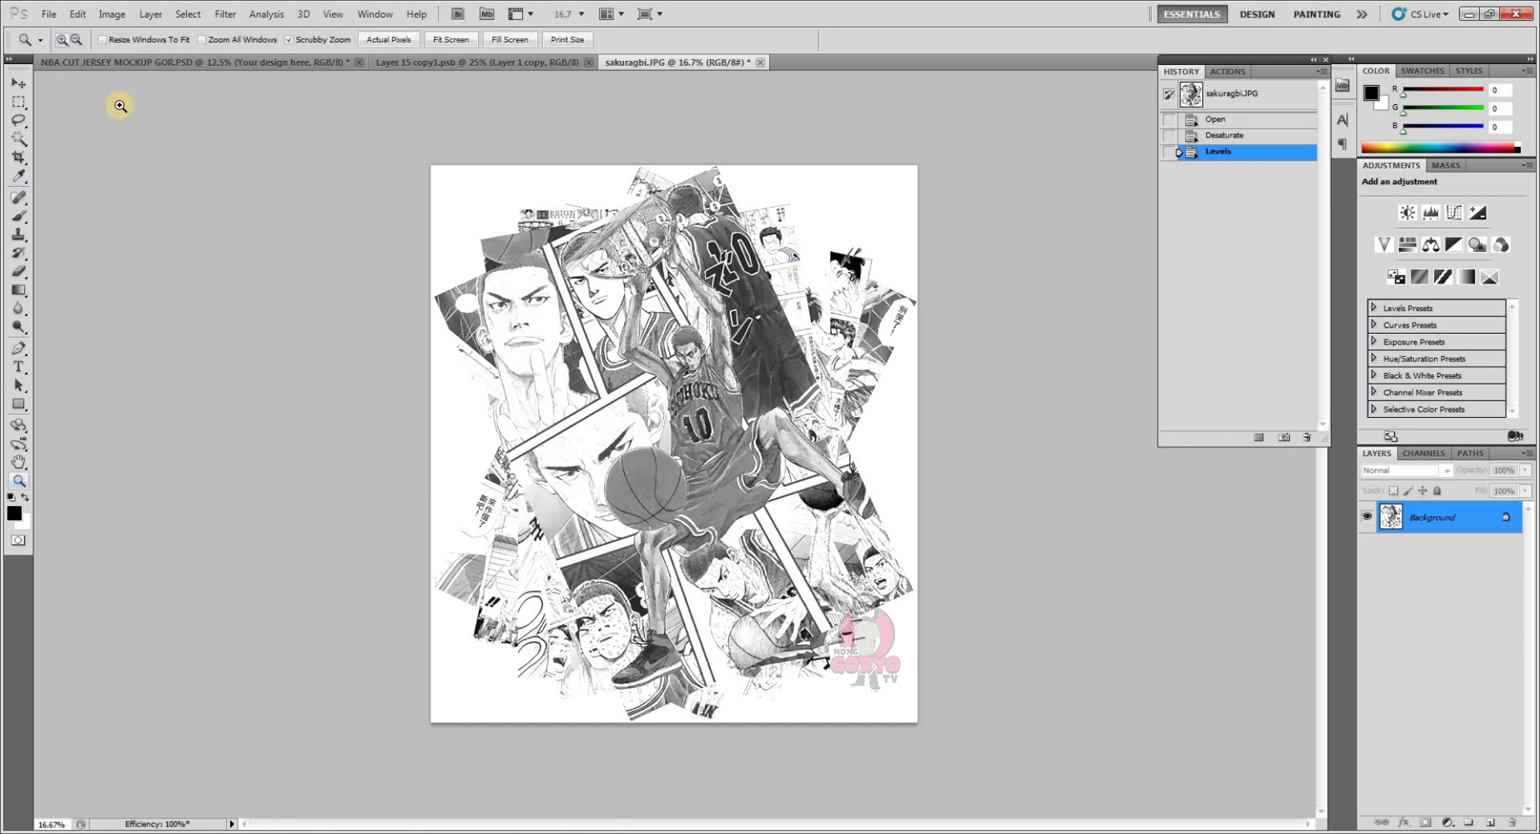
- Copy the manga collage into Layer 15 copy1.psb as a new layer and shift it upward over the jersey panel
{"action": "left_click", "coordinate": [13, 85]}
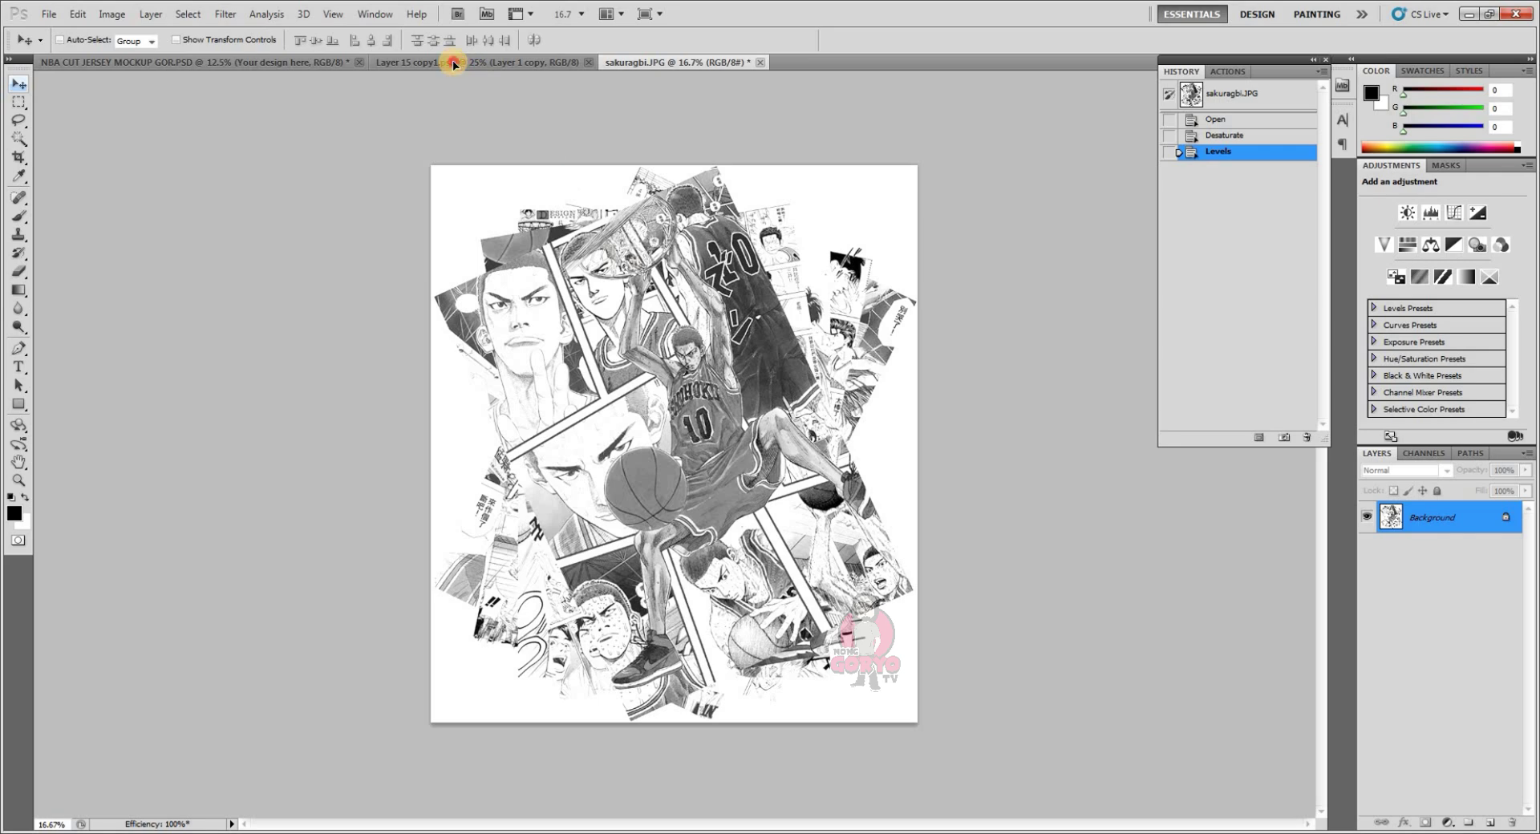
{"action": "left_click_drag", "start_coordinate": [453, 64], "coordinate": [618, 326]}
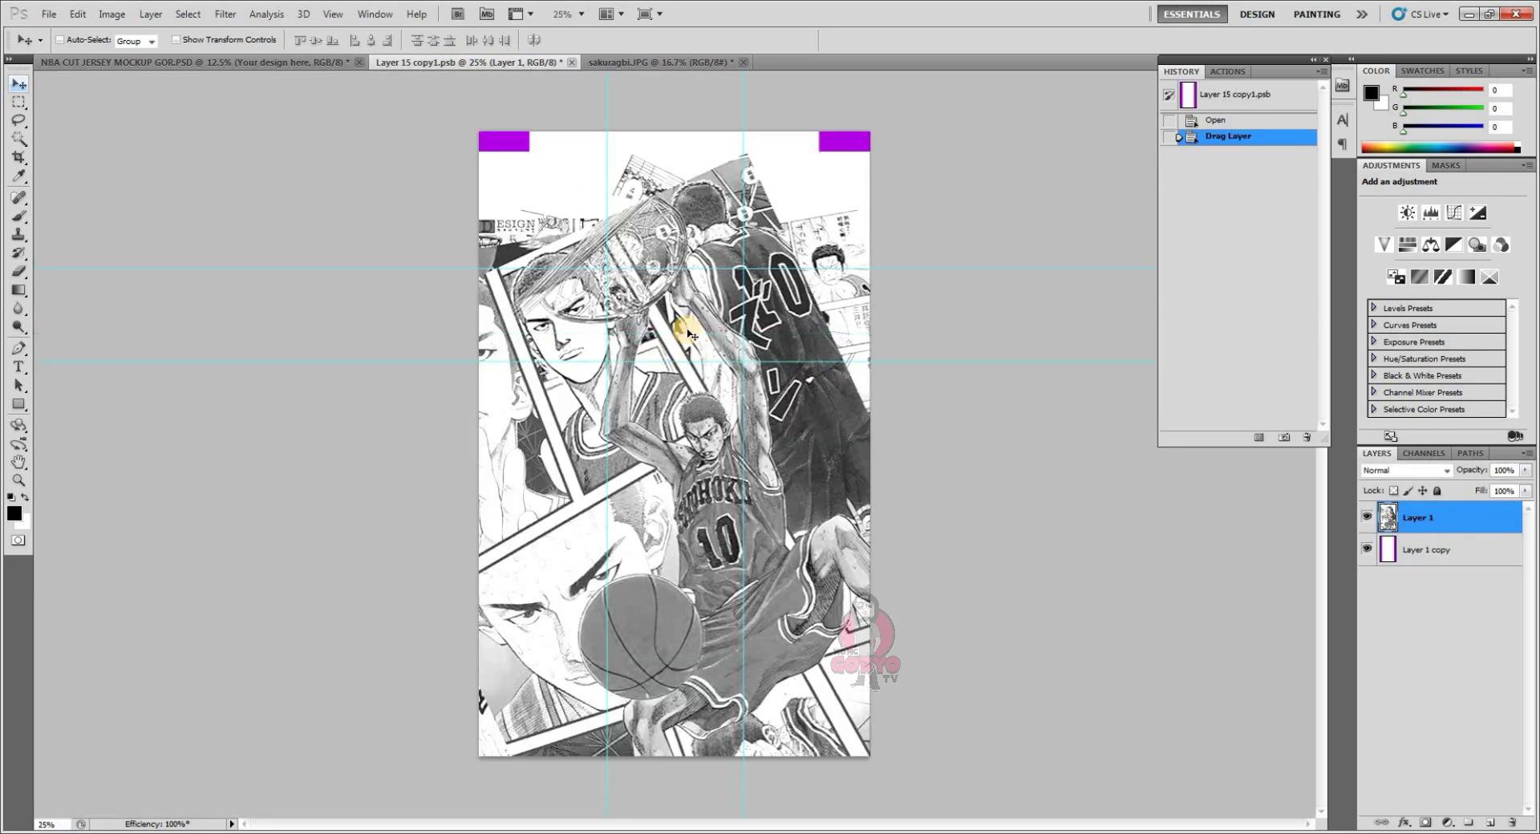
{"action": "left_click_drag", "start_coordinate": [672, 459], "coordinate": [681, 412]}
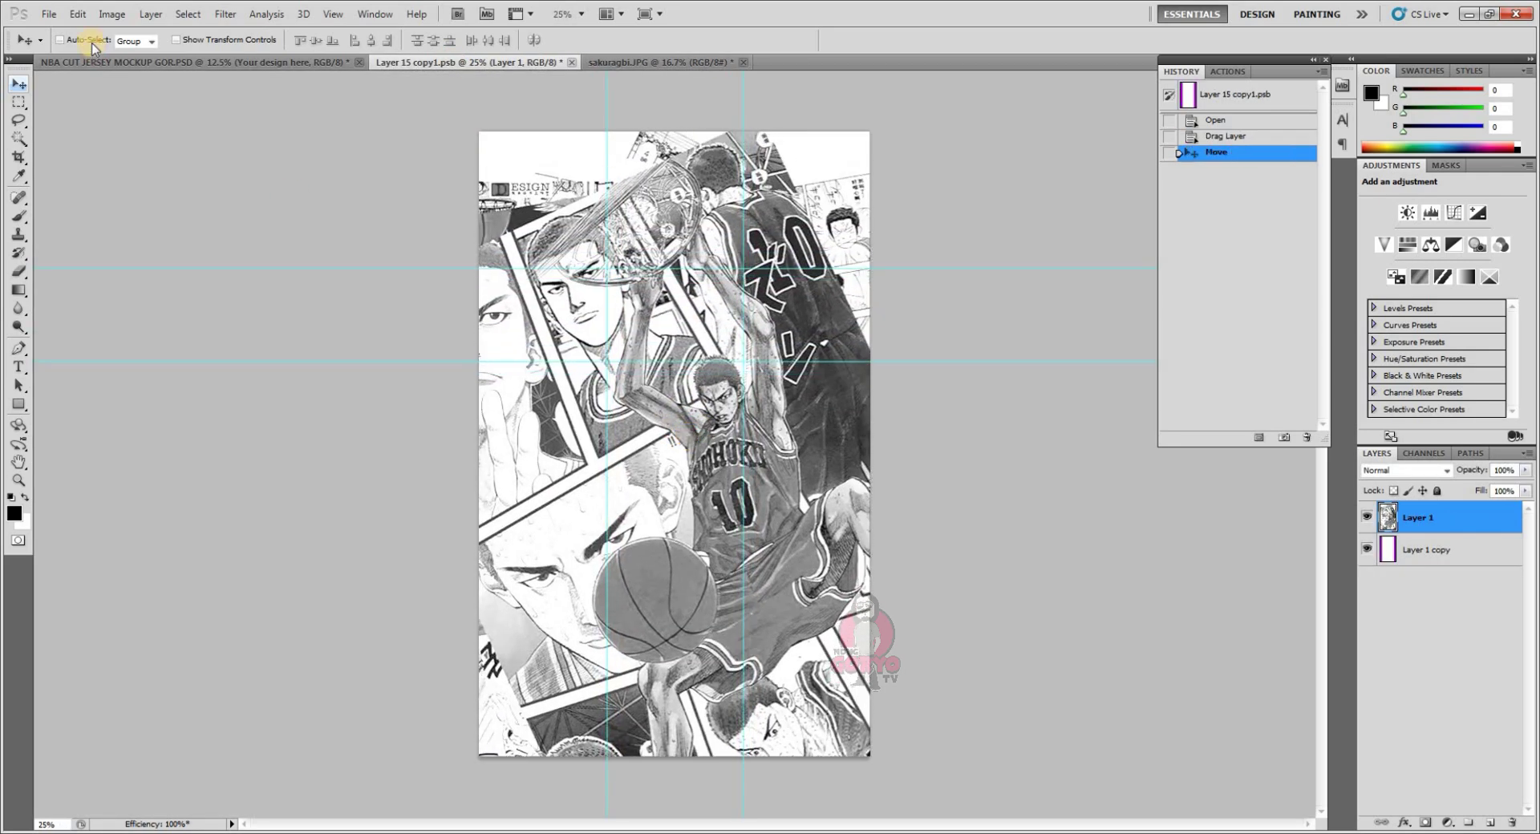
- Scale the collage layer to about 75% with Free Transform and position it to cover the whole jersey panel
{"action": "left_click", "coordinate": [112, 13]}
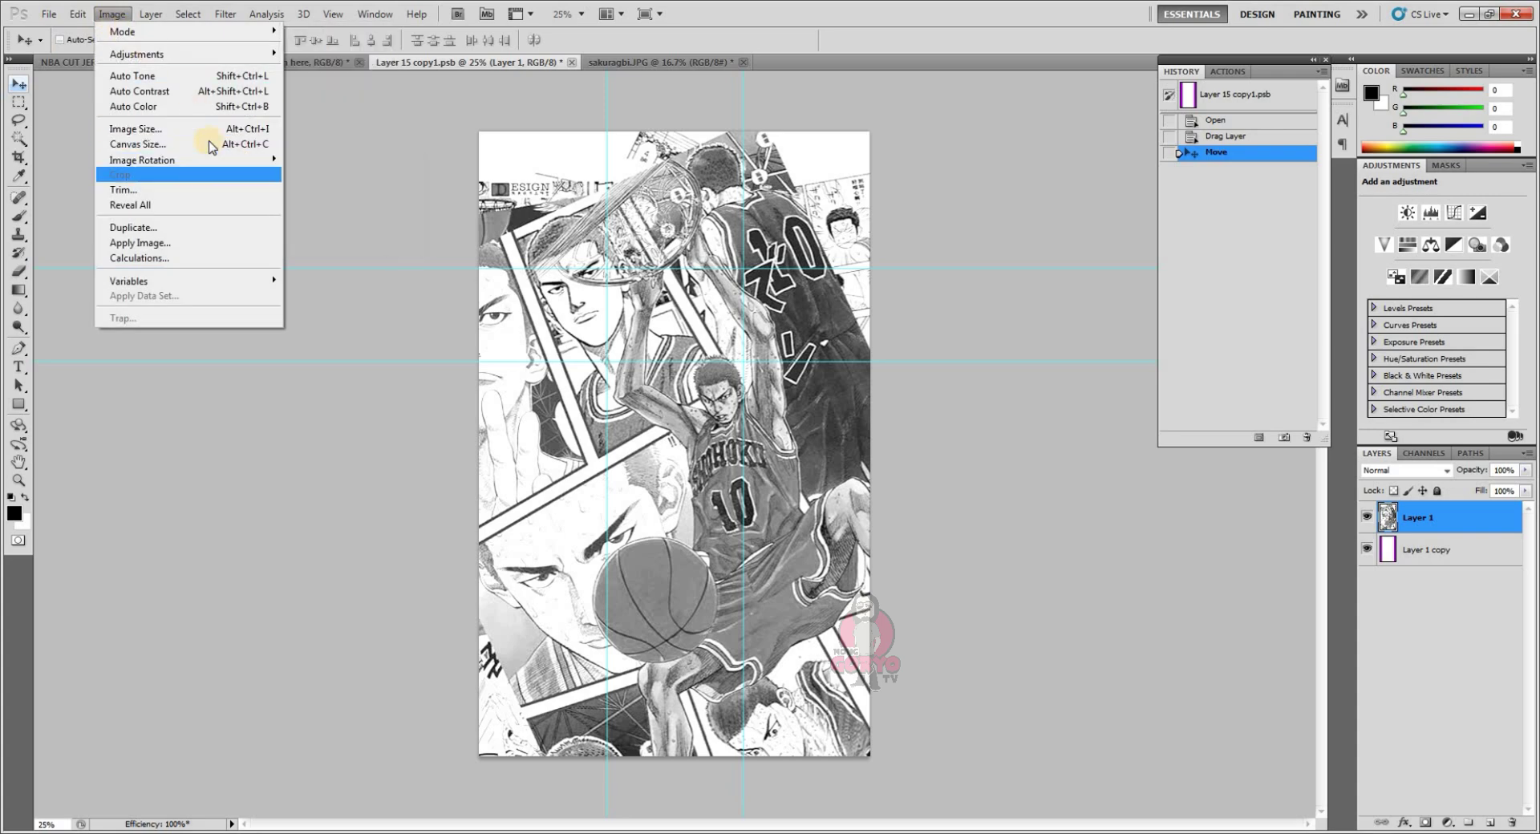
{"action": "mouse_move", "coordinate": [77, 13]}
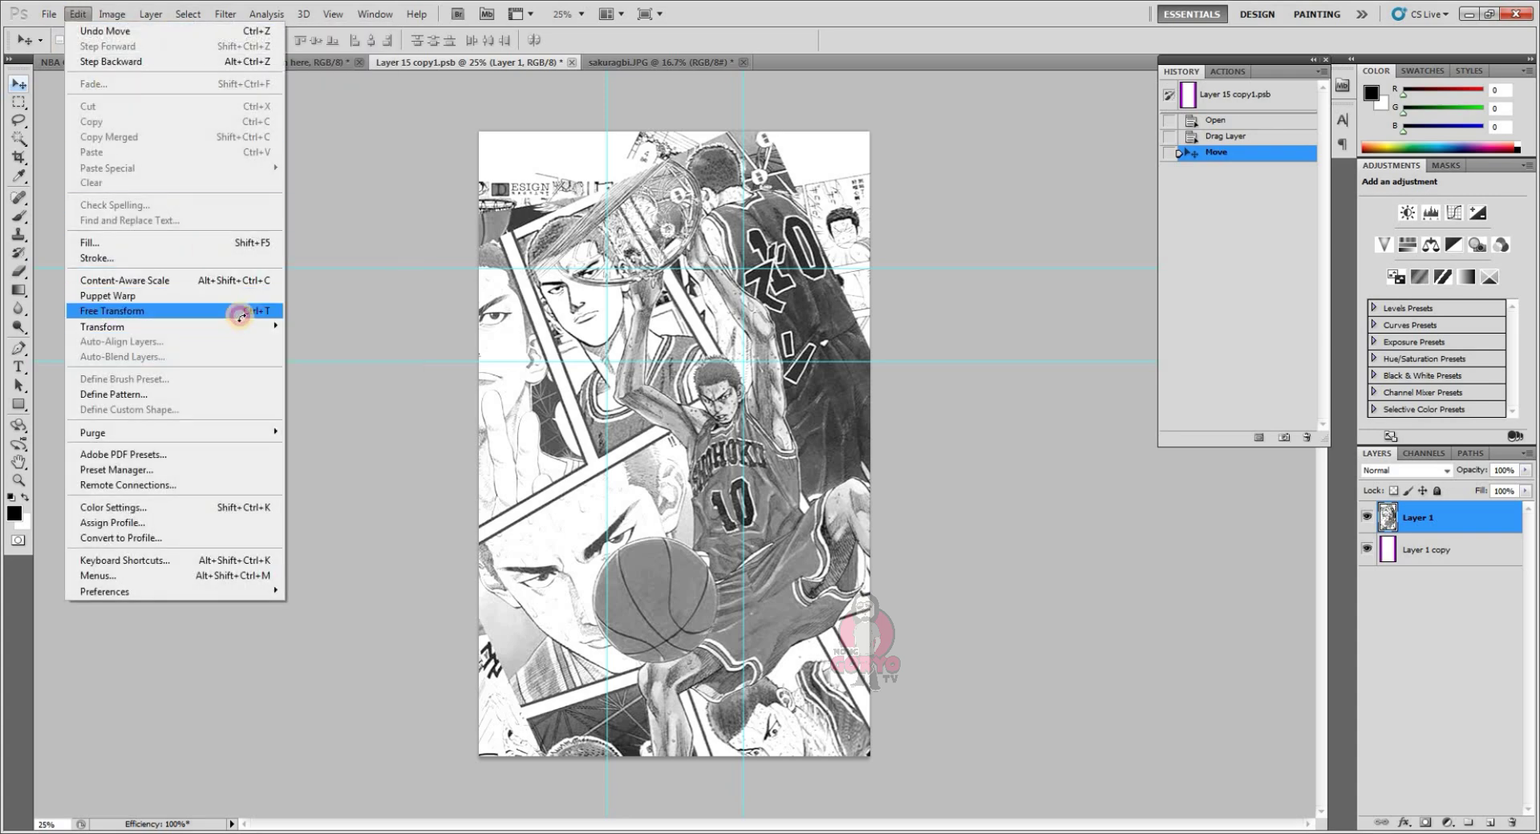
{"action": "left_click", "coordinate": [240, 312]}
{"action": "left_click_drag", "start_coordinate": [368, 142], "coordinate": [423, 216]}
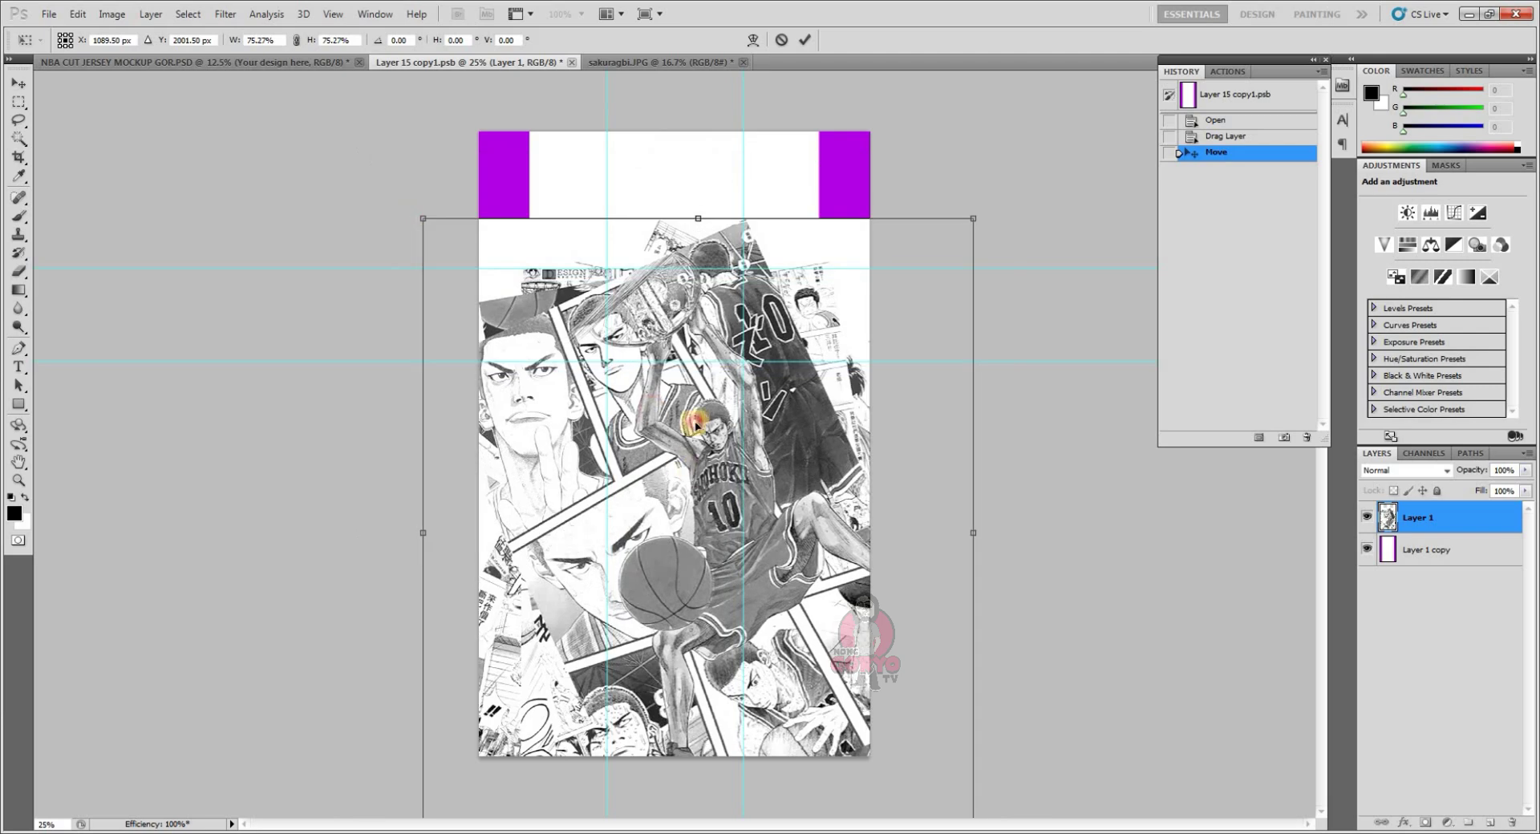
{"action": "left_click_drag", "start_coordinate": [698, 472], "coordinate": [705, 383]}
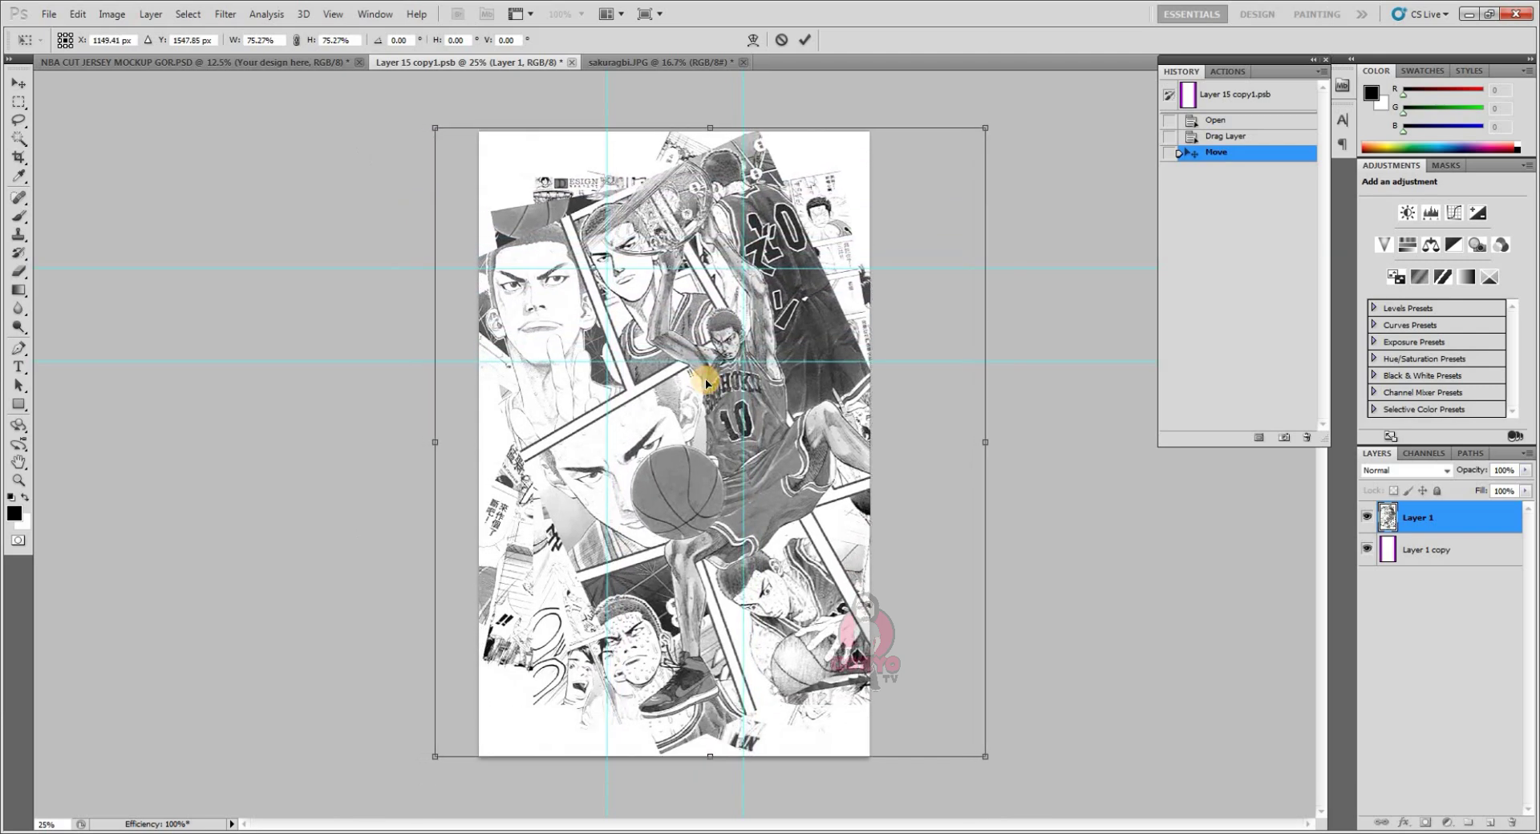
{"action": "key", "text": "Return"}
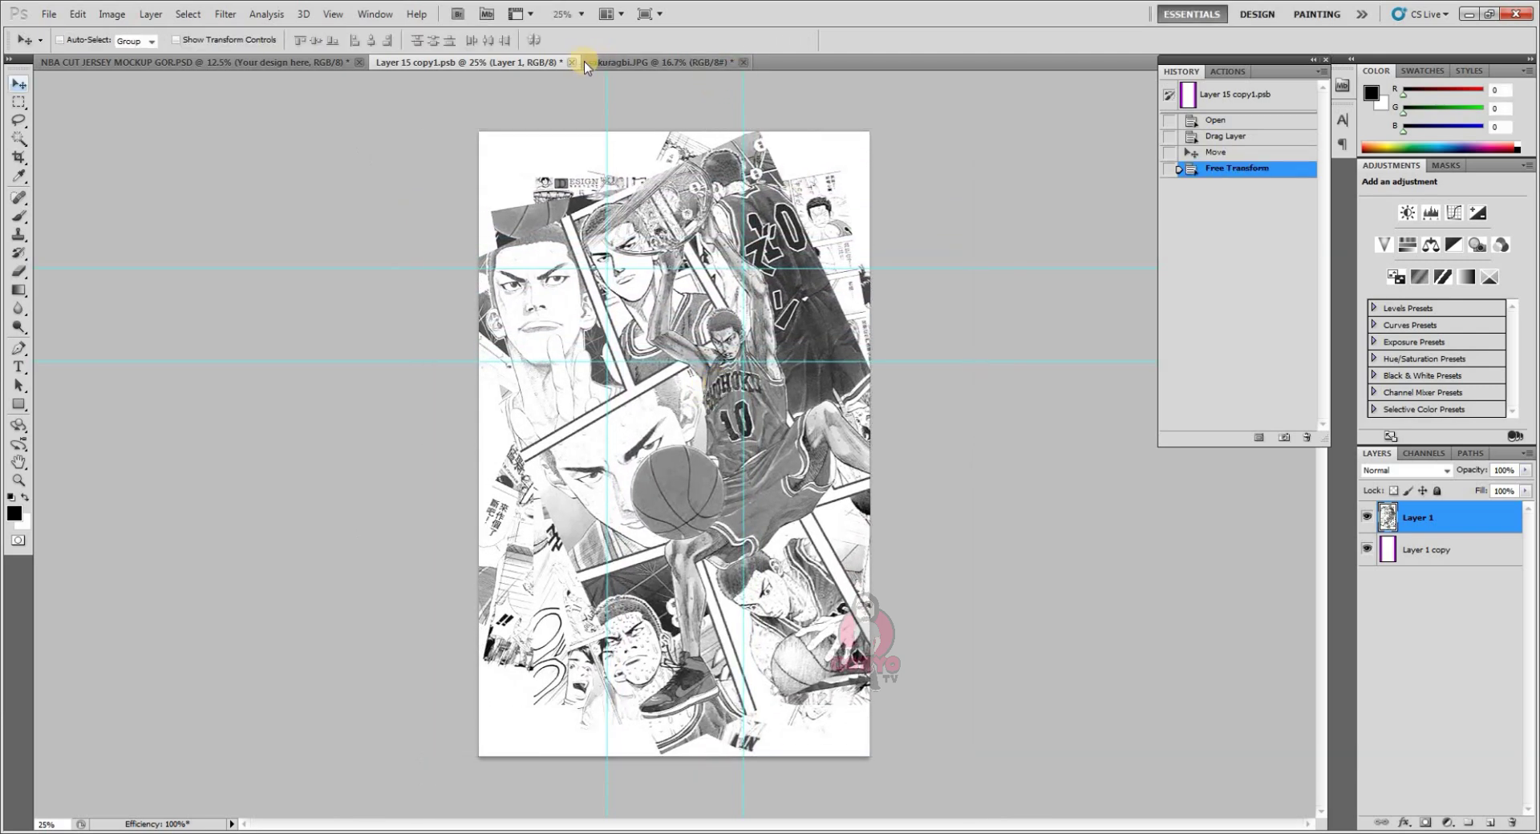
- Close the front design smart object with its changes saved and return to the jersey mockup document
{"action": "left_click", "coordinate": [570, 61]}
{"action": "left_click", "coordinate": [698, 319]}
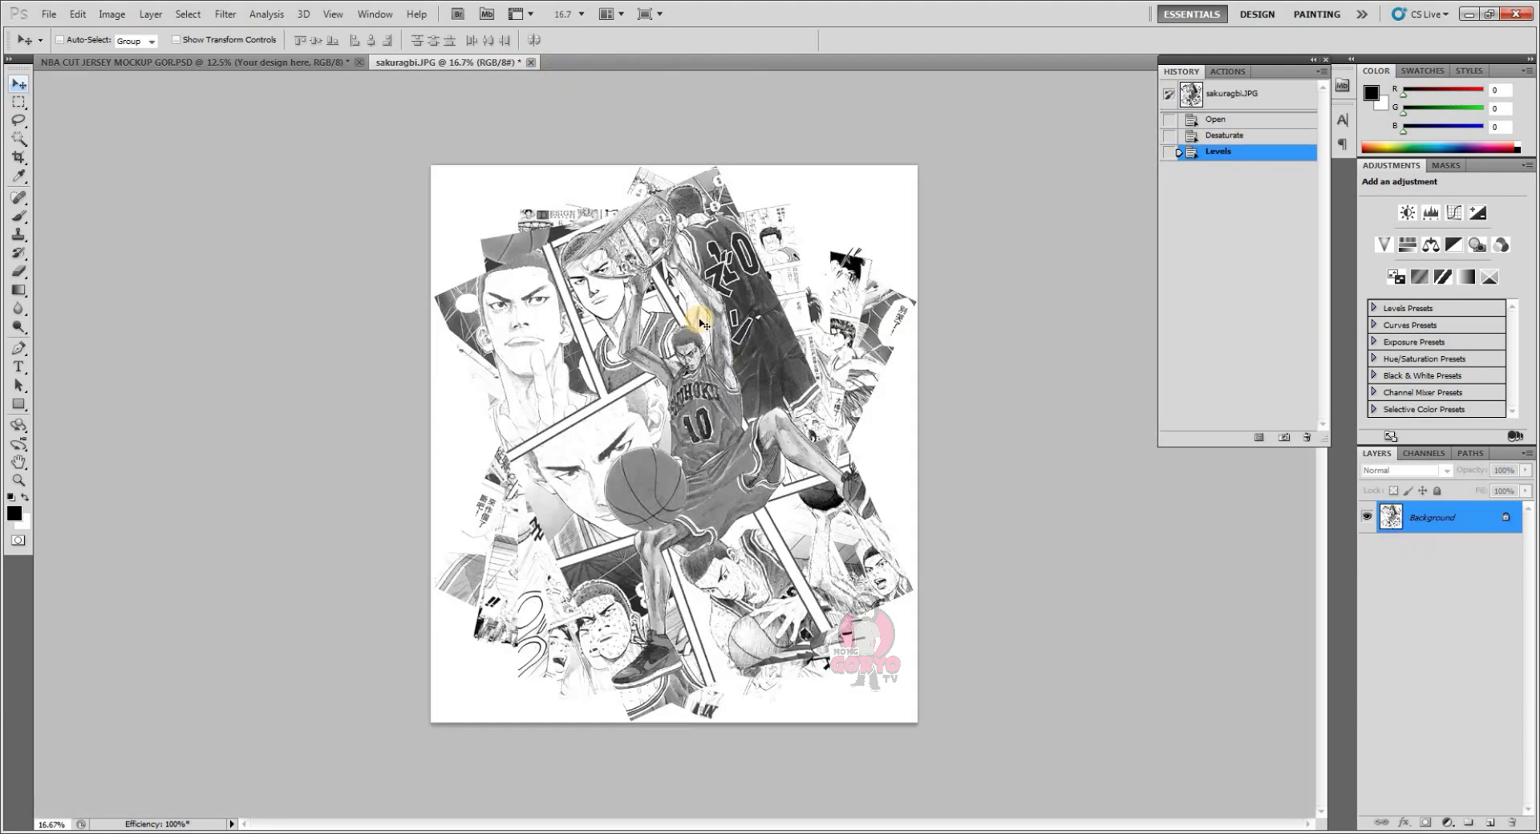
{"action": "left_click", "coordinate": [239, 65]}
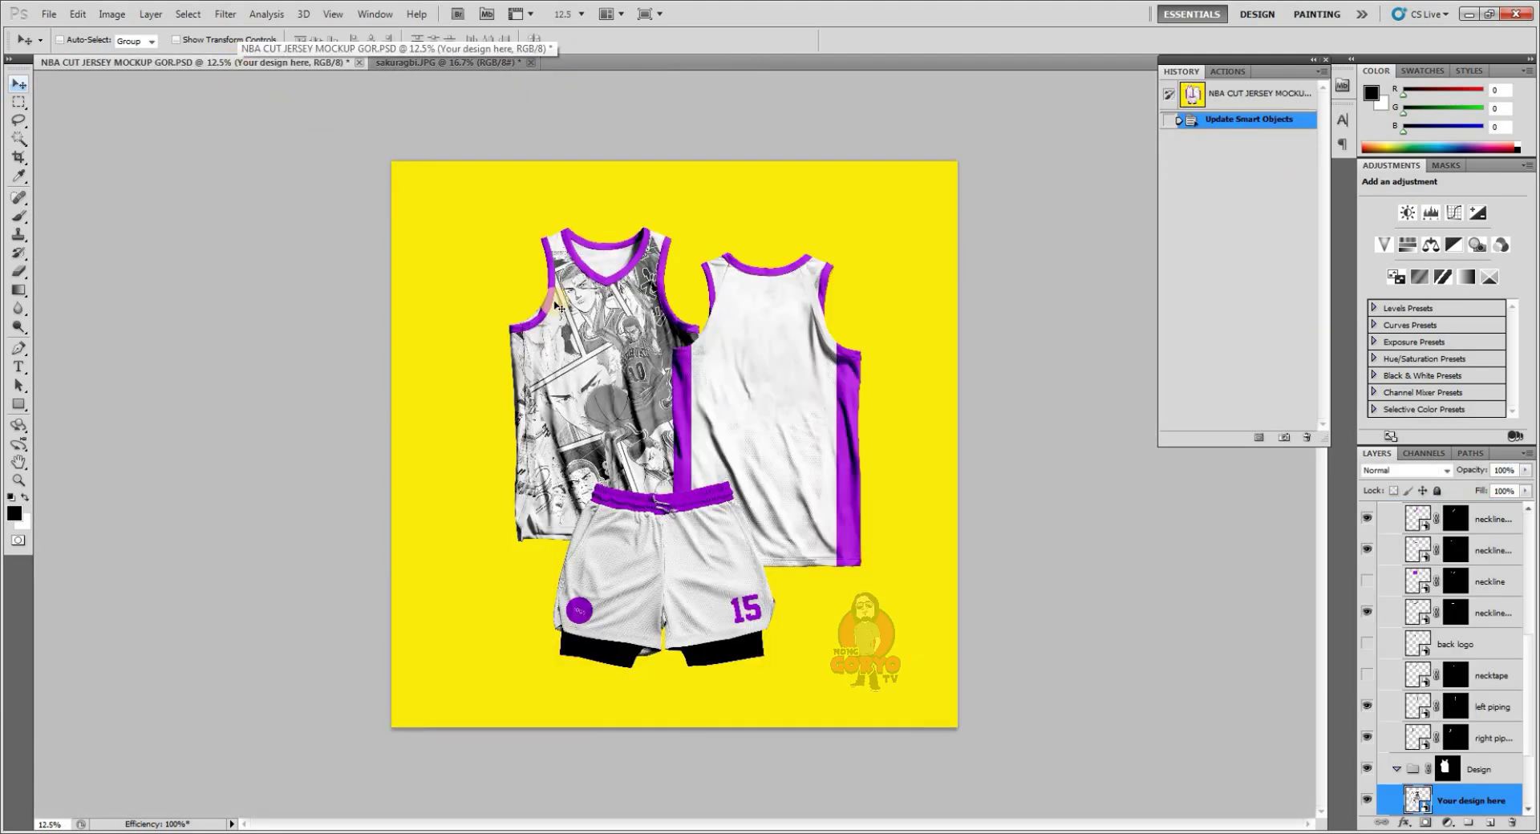
- Reopen the "Your design here" smart object of the front jersey for editing
{"action": "double_click", "coordinate": [1416, 800]}
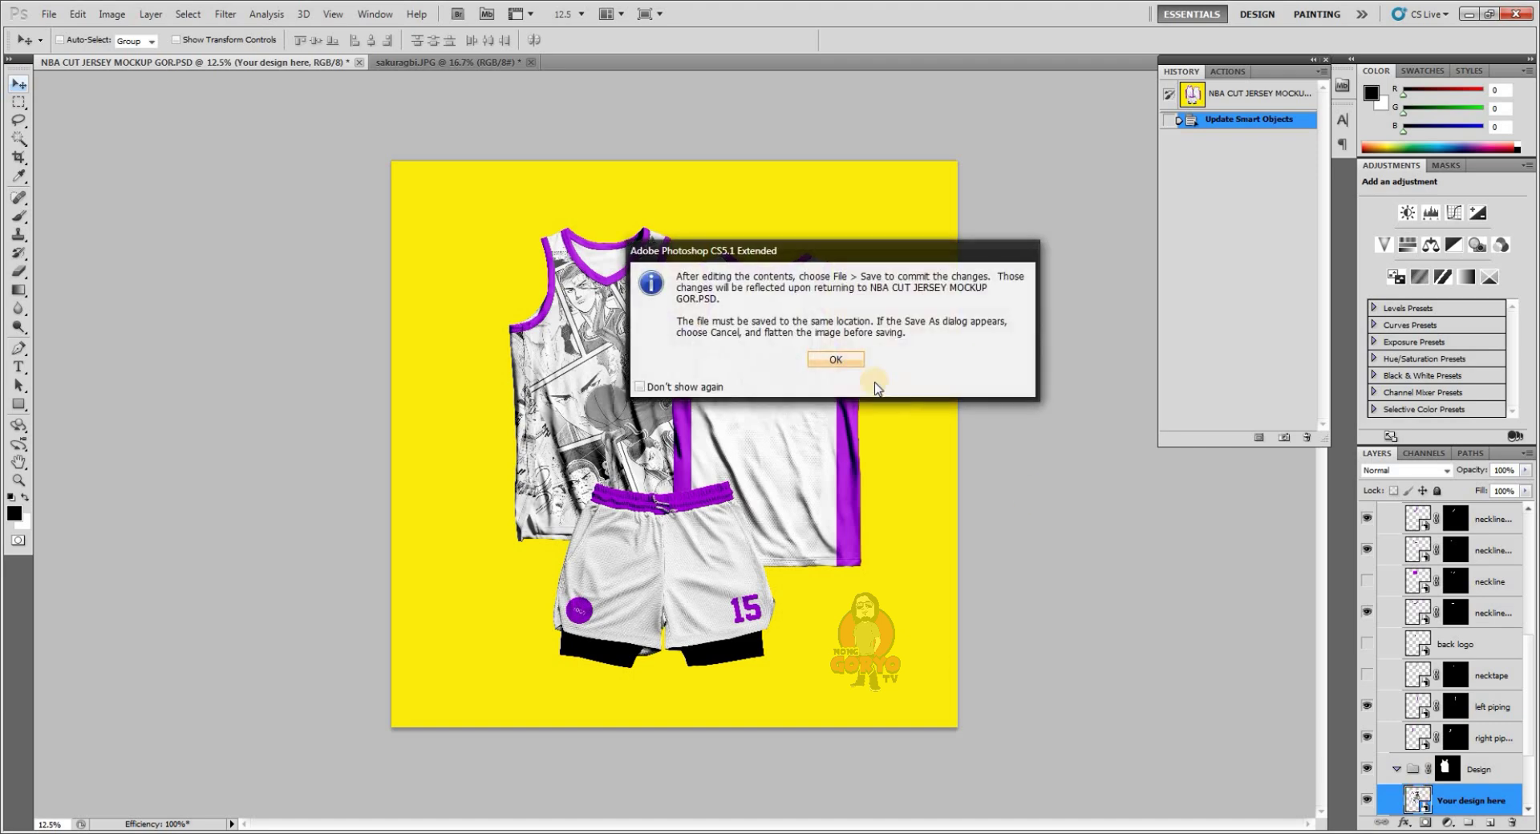
{"action": "left_click", "coordinate": [830, 359]}
{"action": "key", "text": "ctrl+l"}
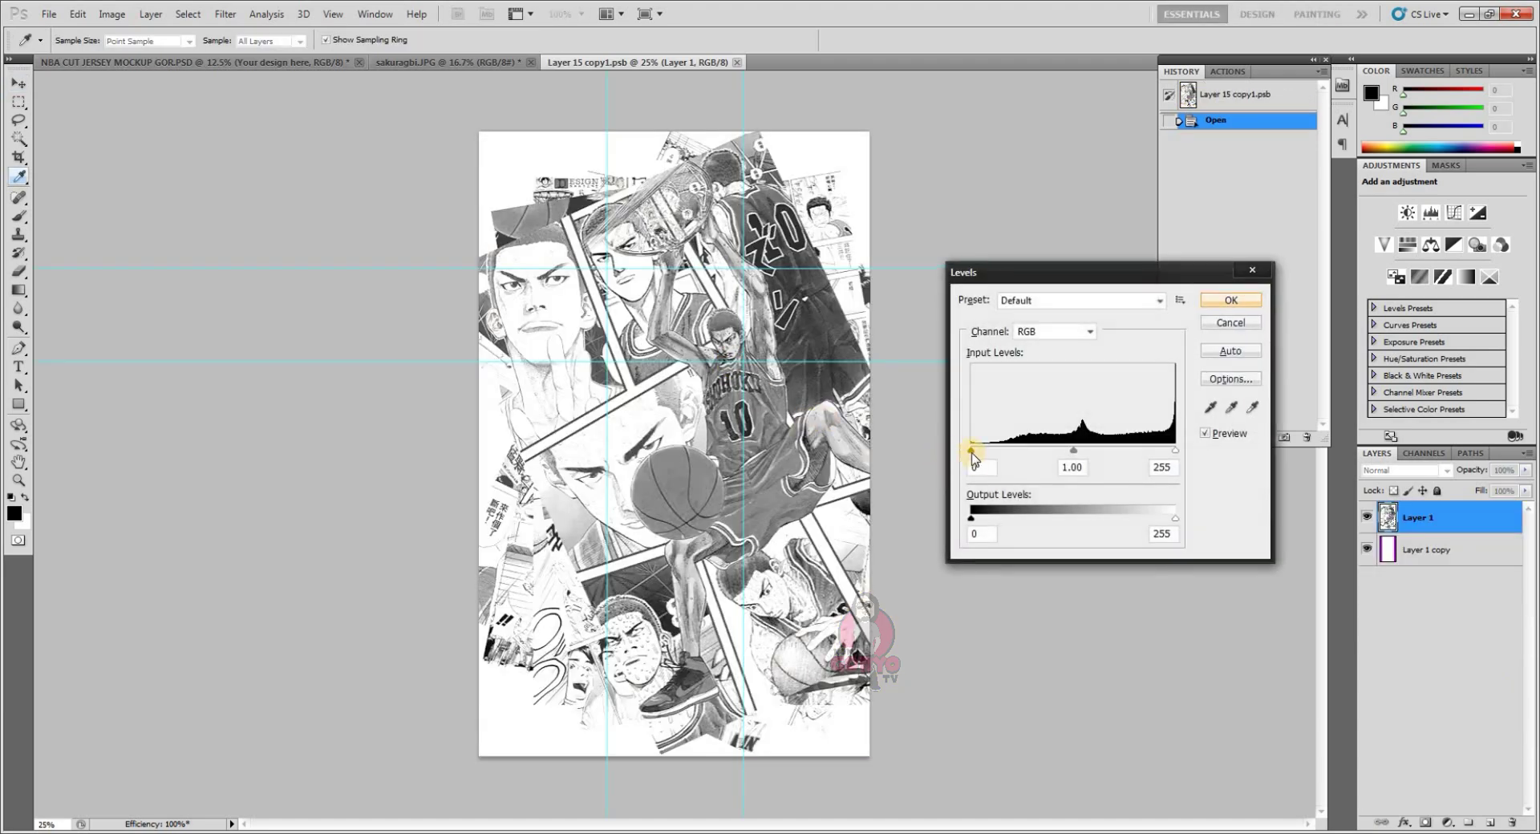
{"action": "left_click_drag", "start_coordinate": [963, 451], "coordinate": [980, 451]}
{"action": "key", "text": "Escape"}
- Darken the collage with Levels at a black input of 39, then save and close the smart object
{"action": "left_click", "coordinate": [111, 14]}
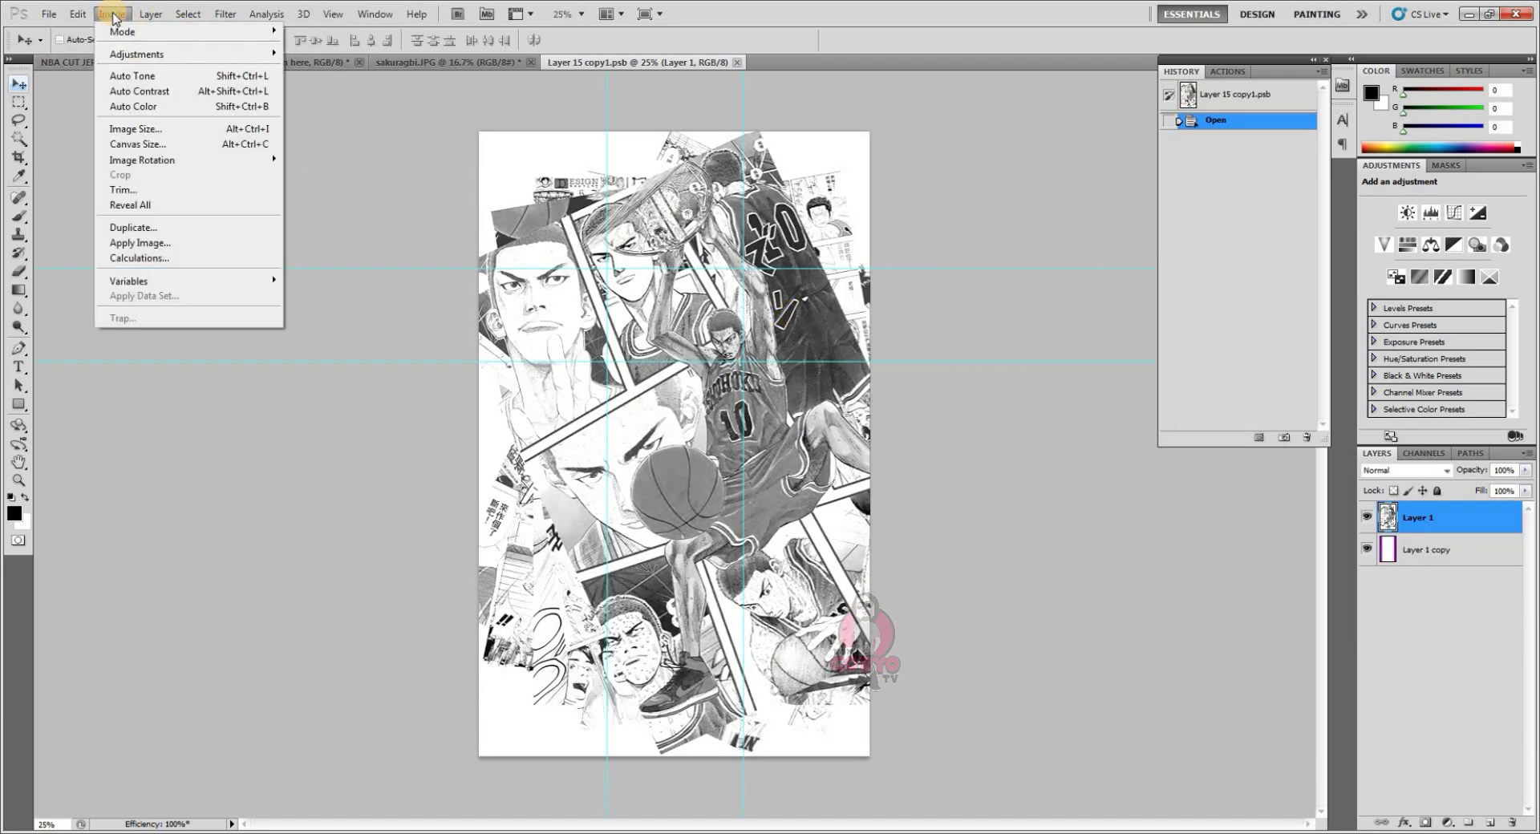
{"action": "mouse_move", "coordinate": [131, 53]}
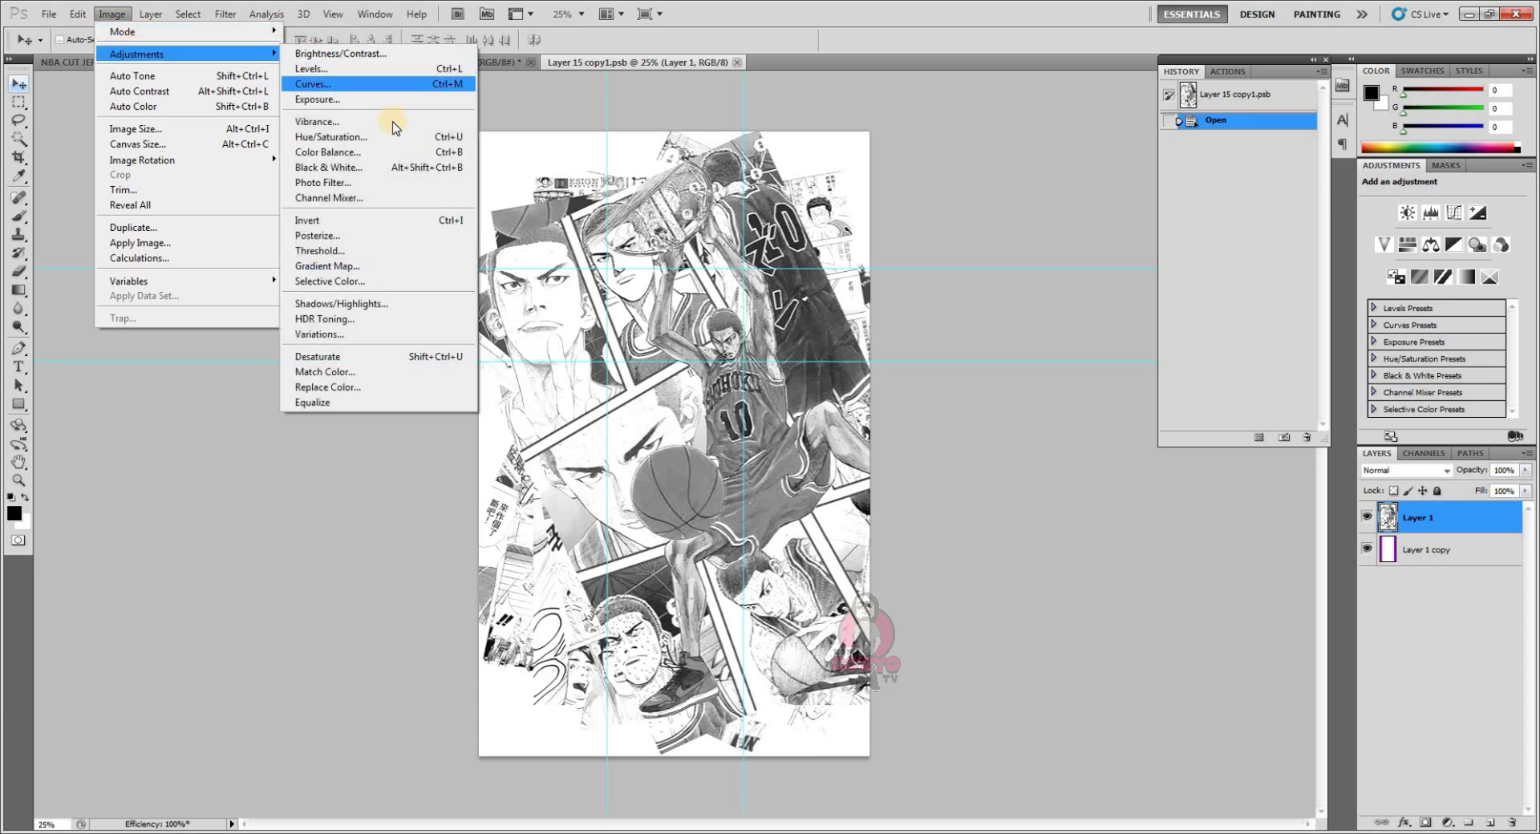
{"action": "key", "text": "Return"}
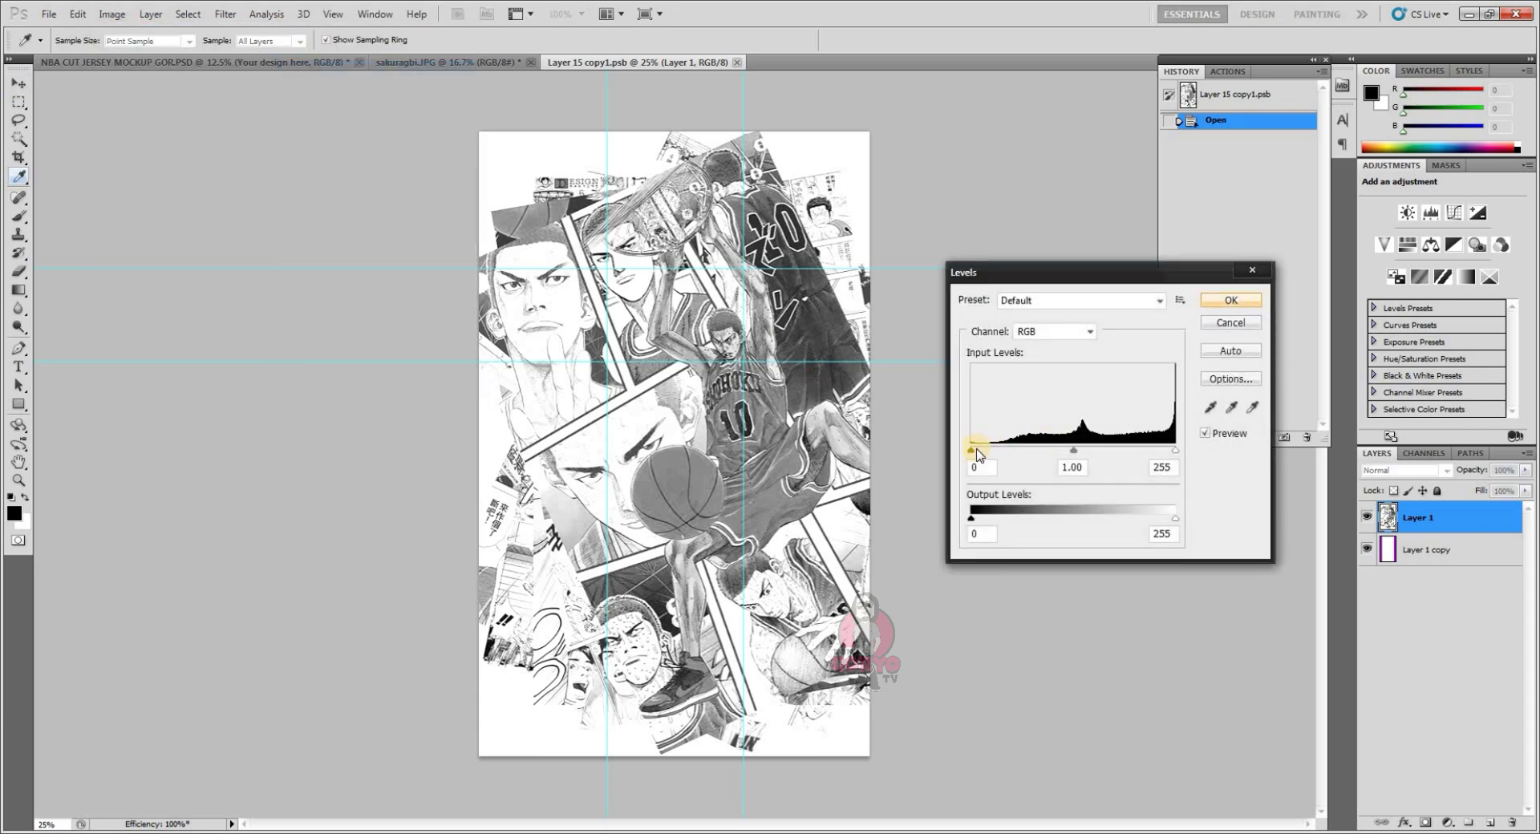
{"action": "left_click_drag", "start_coordinate": [973, 451], "coordinate": [999, 452]}
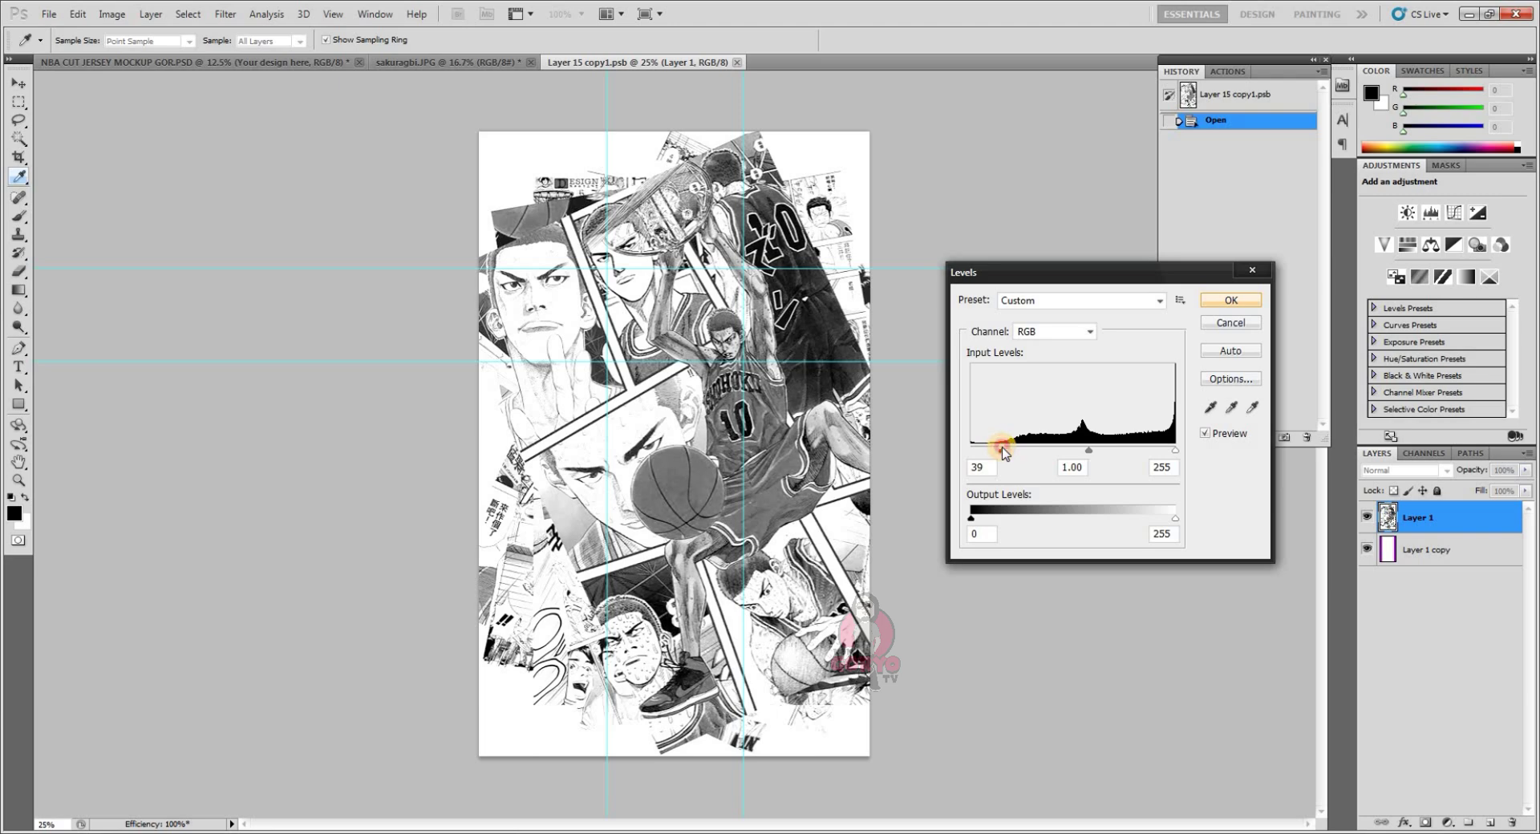
{"action": "key", "text": "Return"}
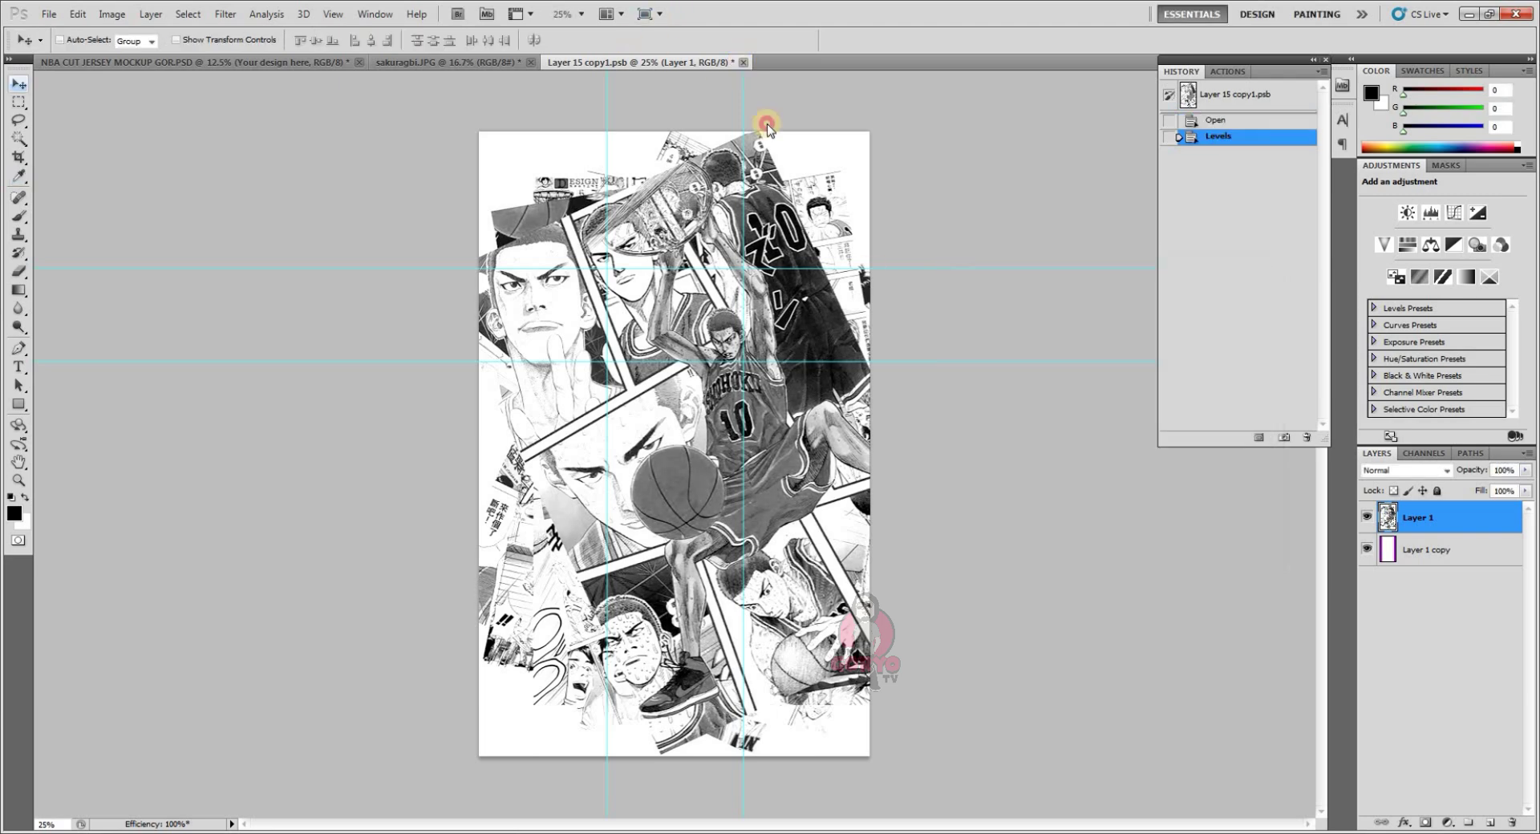
{"action": "key", "text": "ctrl+w"}
{"action": "left_click", "coordinate": [713, 303]}
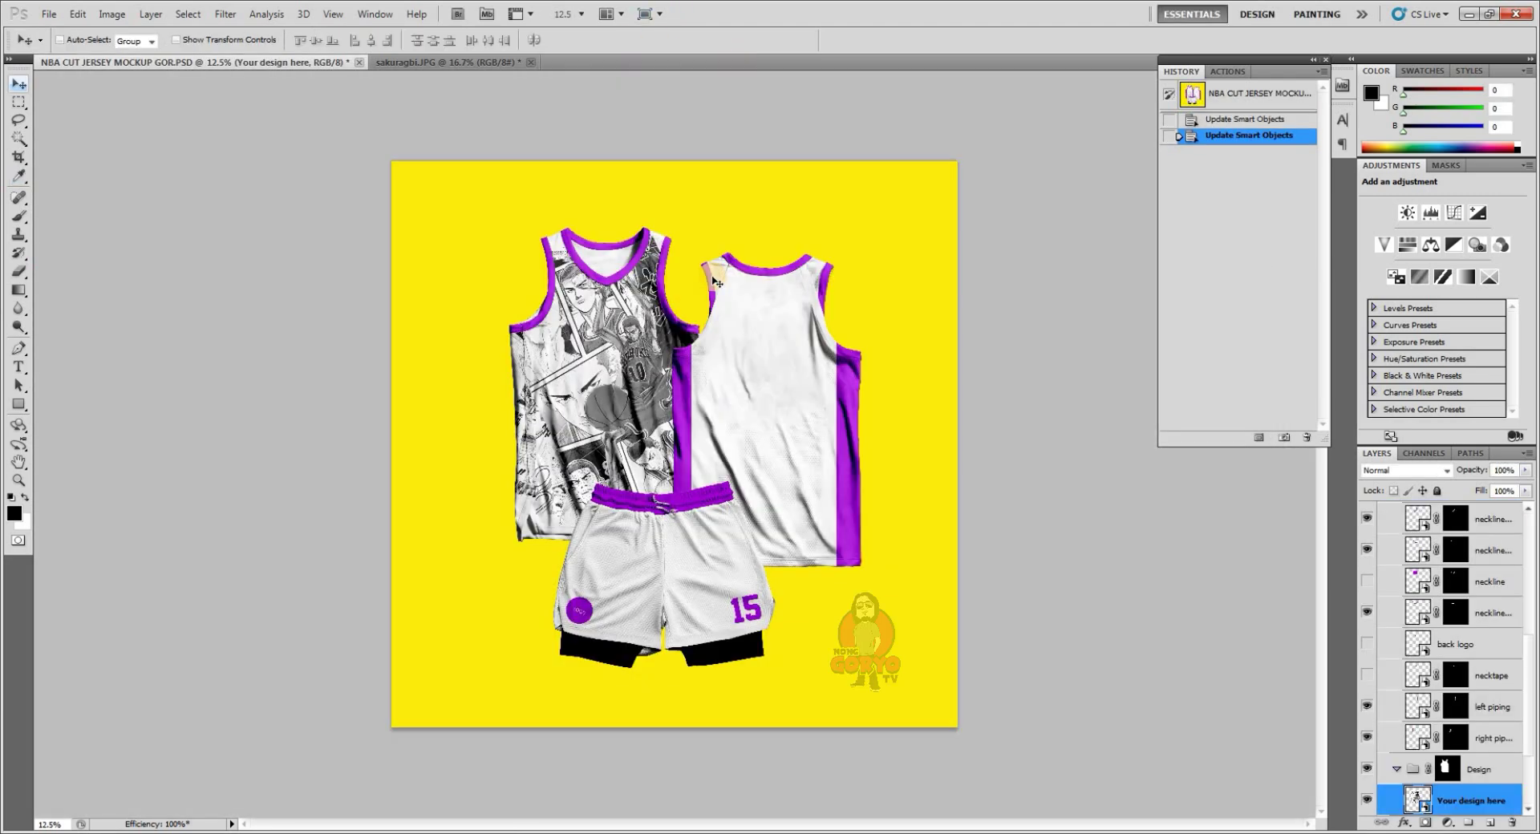
- Collapse the Design group and open the topmost neckline smart object in the "ribbings design copy" group
{"action": "left_click", "coordinate": [1398, 771]}
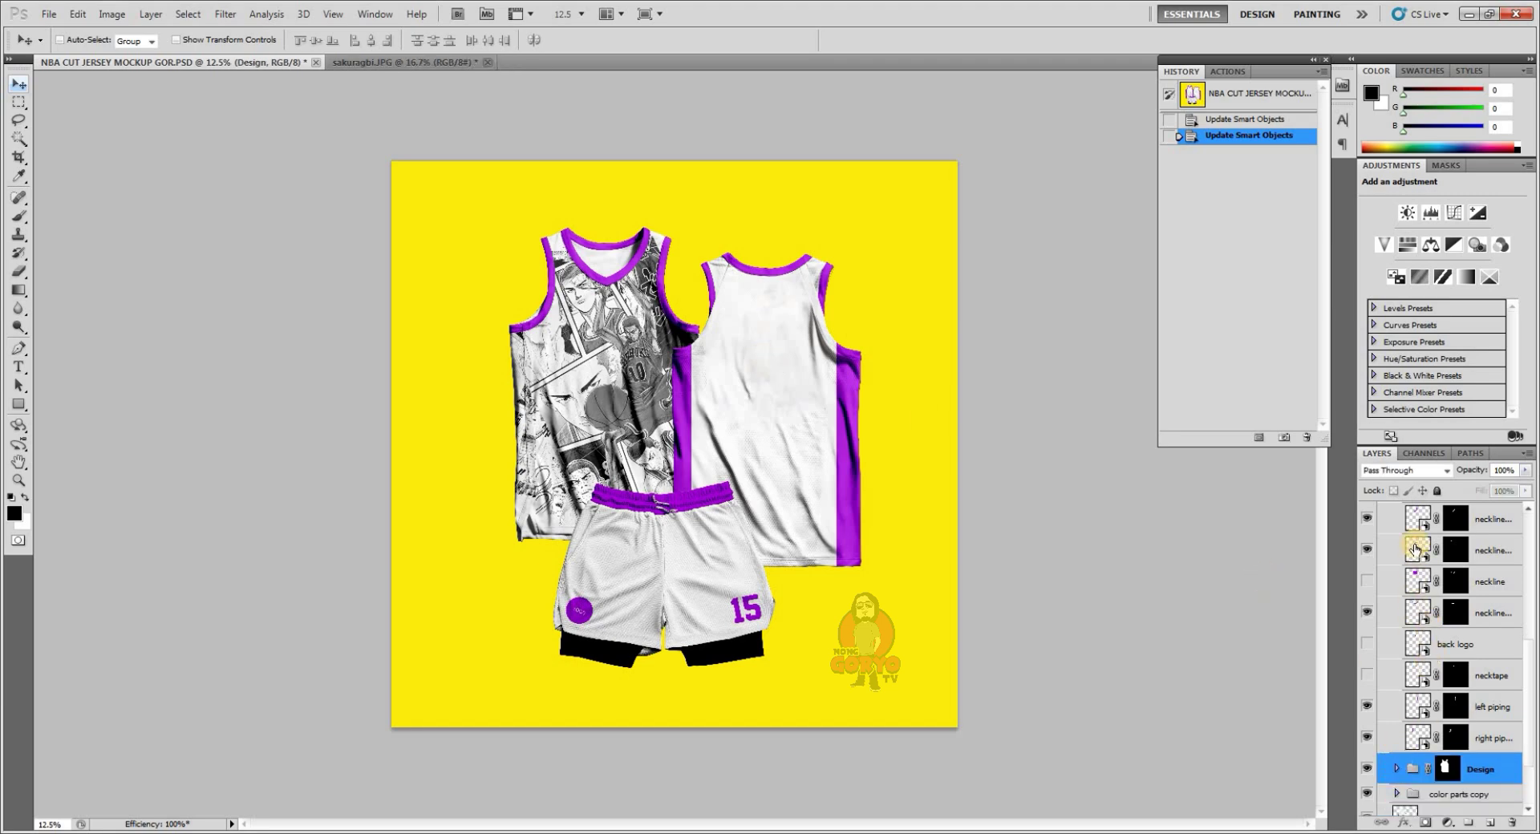
{"action": "left_click_drag", "start_coordinate": [1527, 650], "coordinate": [1436, 574]}
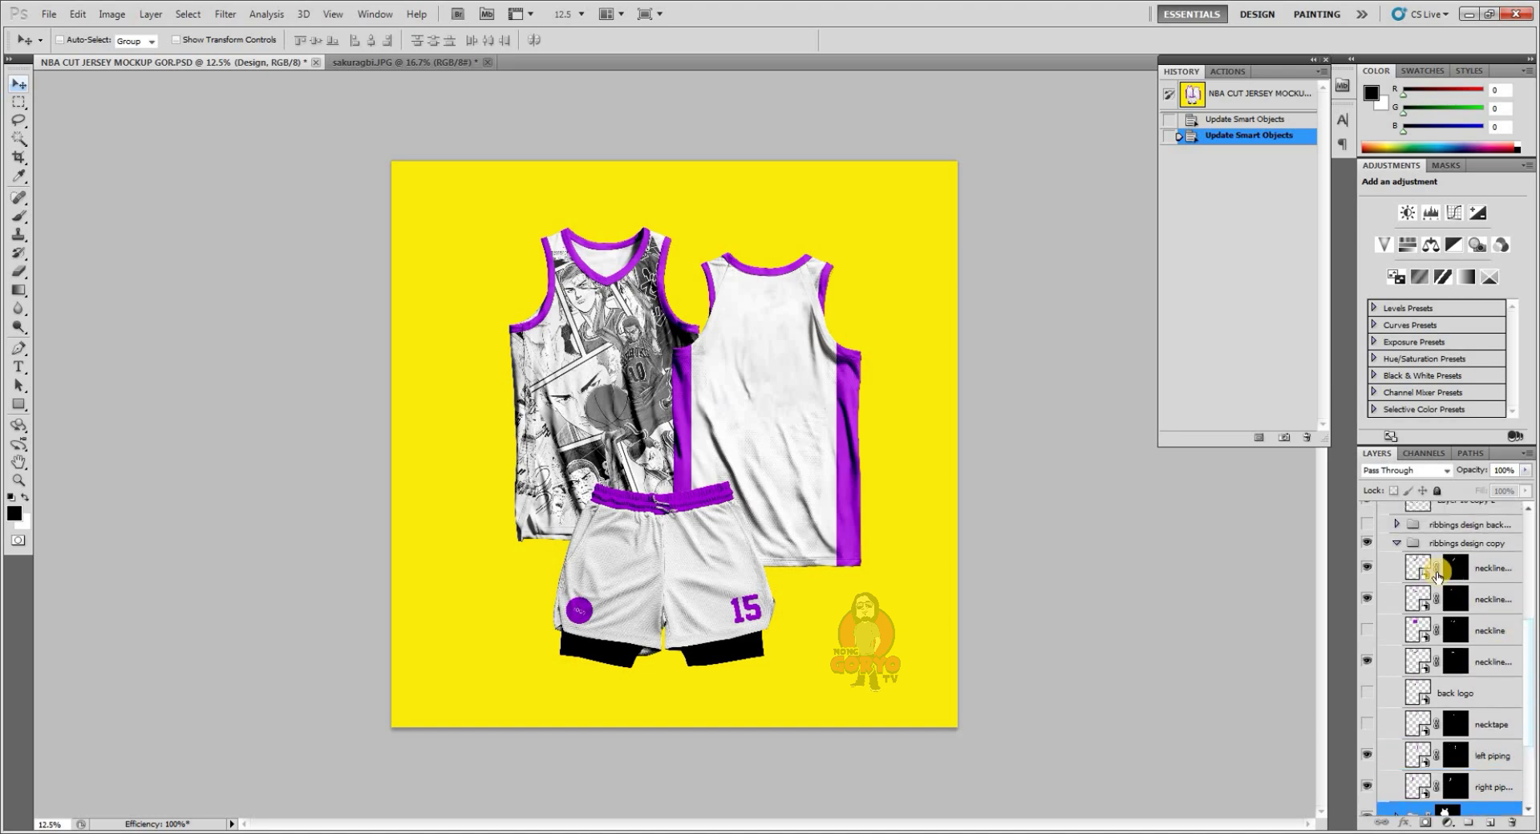
{"action": "double_click", "coordinate": [1420, 568]}
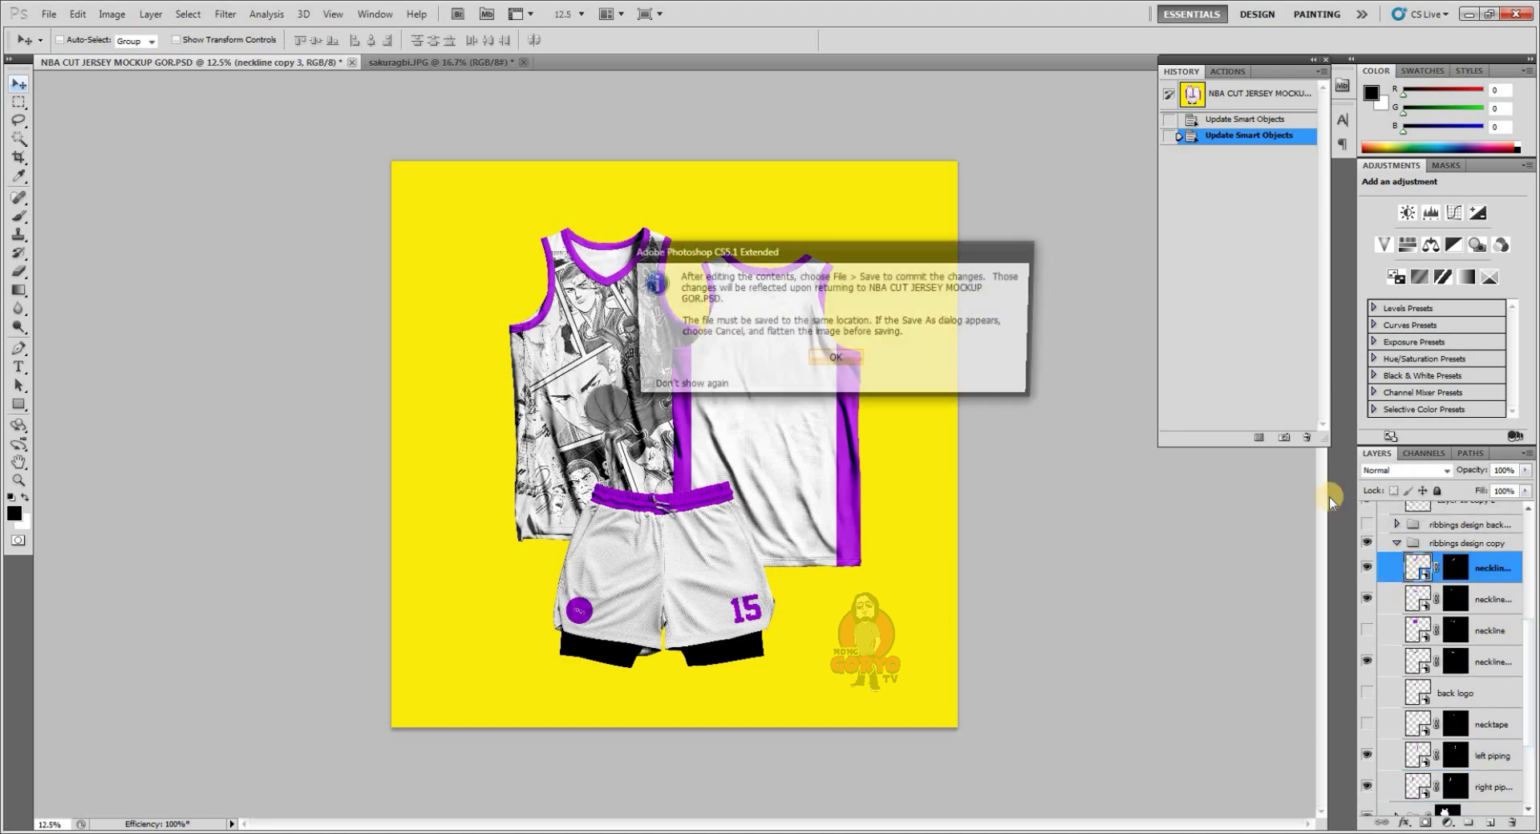
{"action": "left_click", "coordinate": [842, 361]}
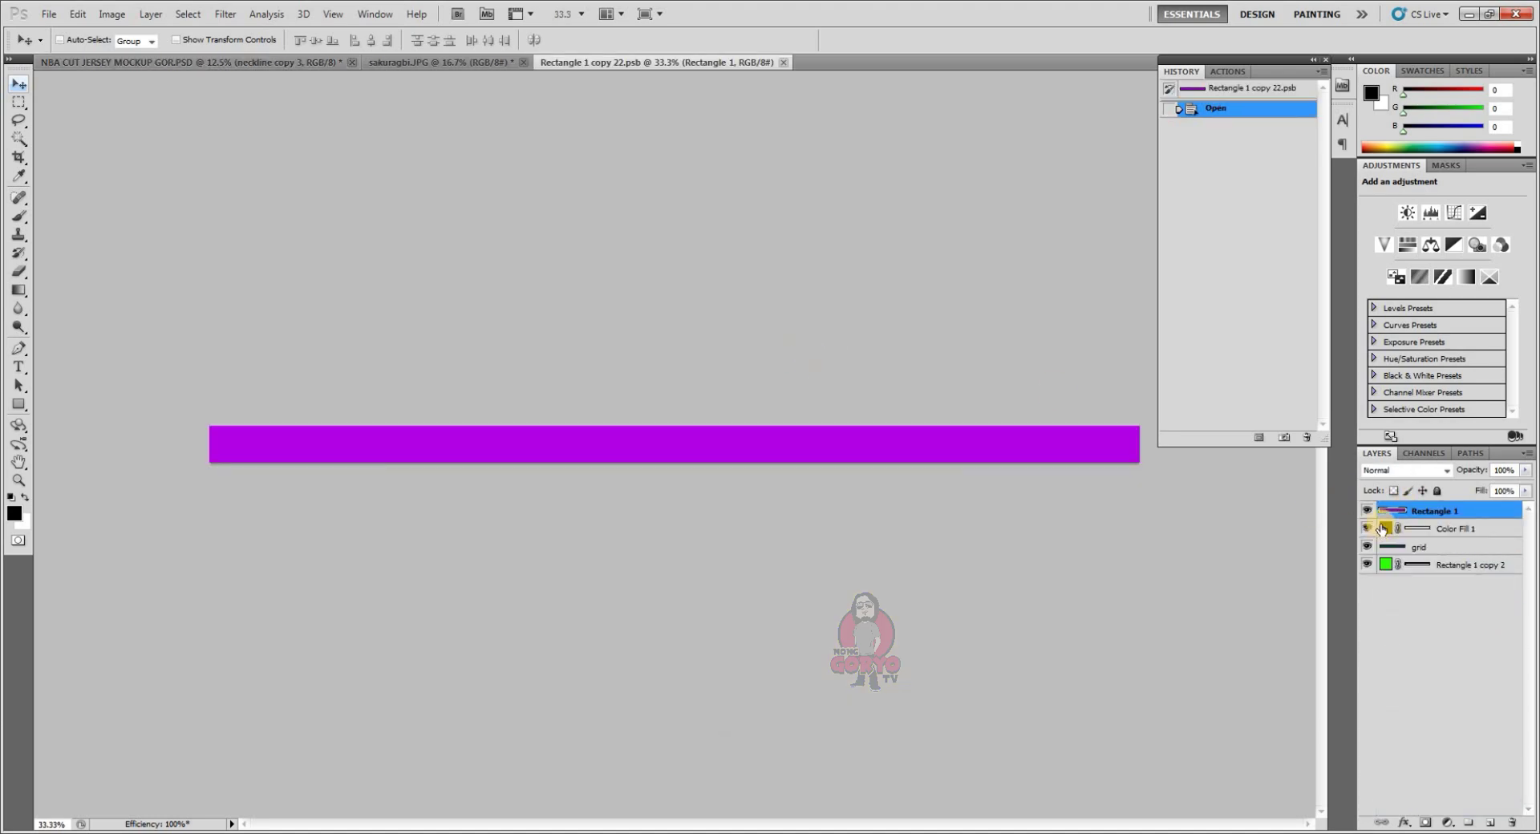
- Hide the Rectangle 1 layer, recolor Color Fill 1 to dark red #b50b0b, and copy its hex code
{"action": "left_click", "coordinate": [1367, 511]}
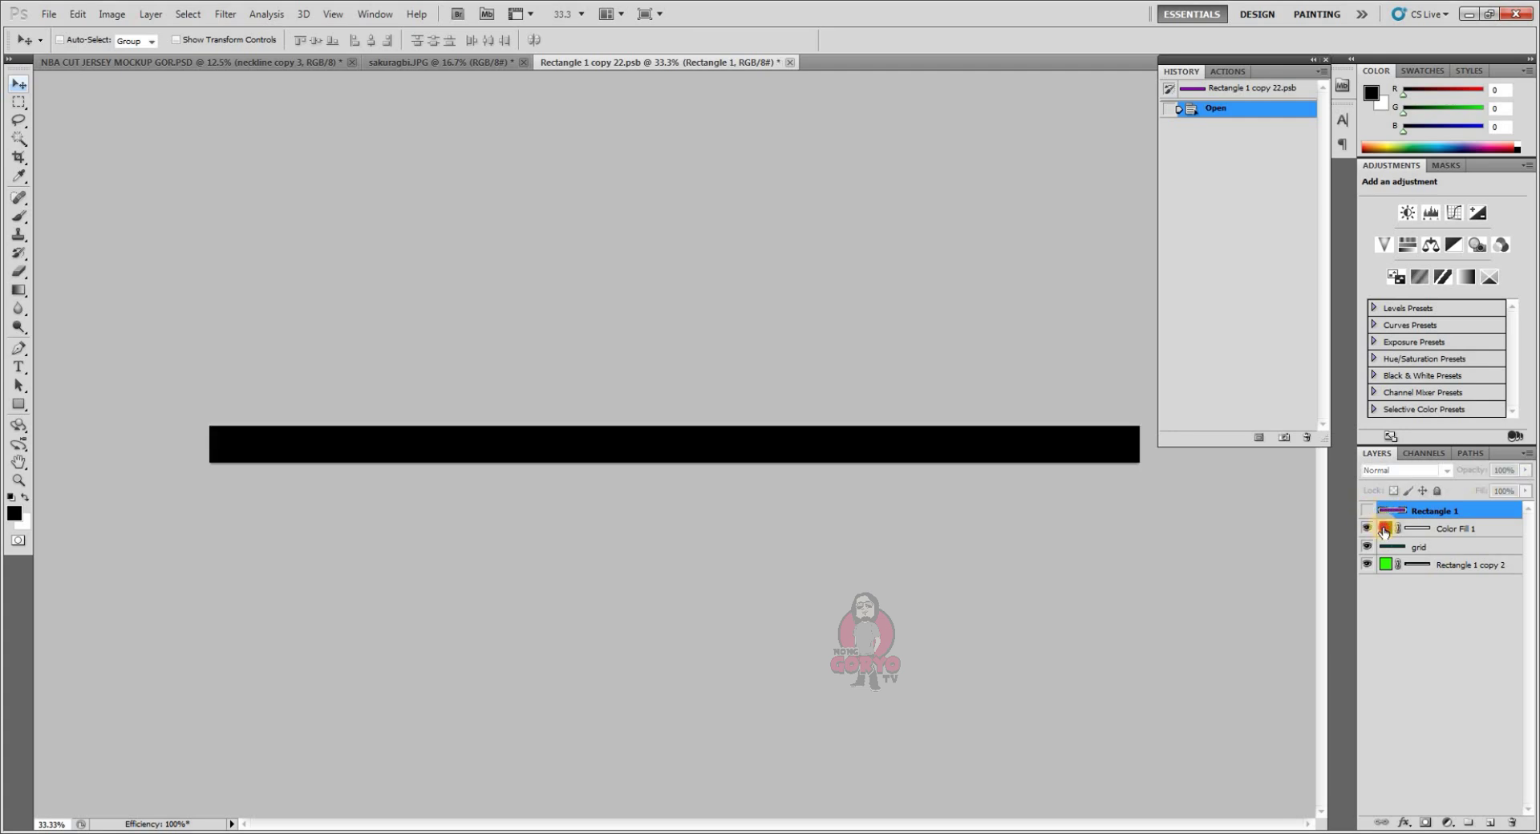
{"action": "double_click", "coordinate": [1384, 531]}
{"action": "left_click_drag", "start_coordinate": [423, 437], "coordinate": [392, 441]}
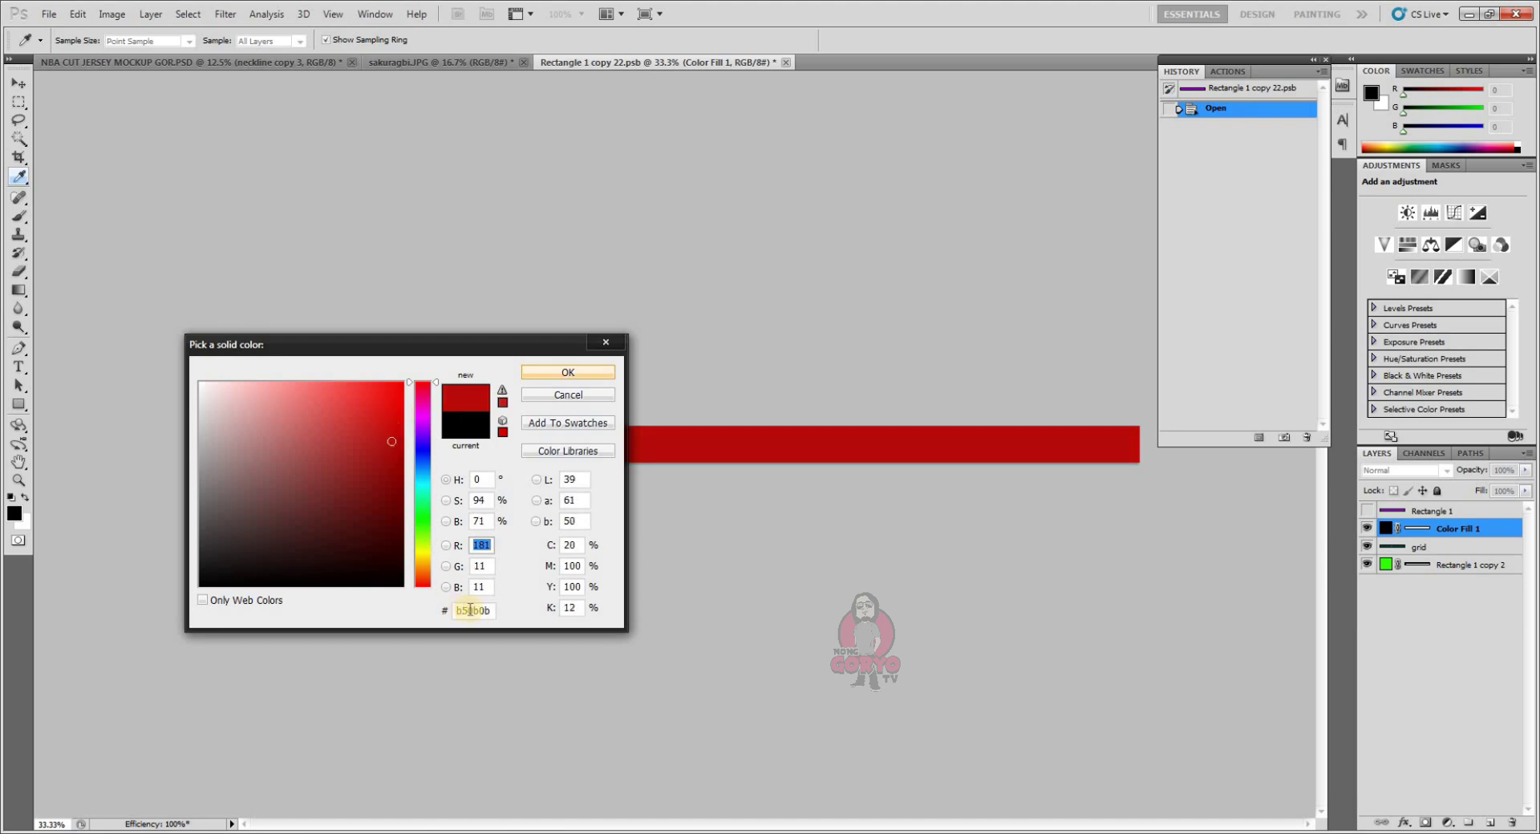
{"action": "double_click", "coordinate": [465, 610]}
{"action": "right_click", "coordinate": [454, 614]}
{"action": "left_click", "coordinate": [561, 377]}
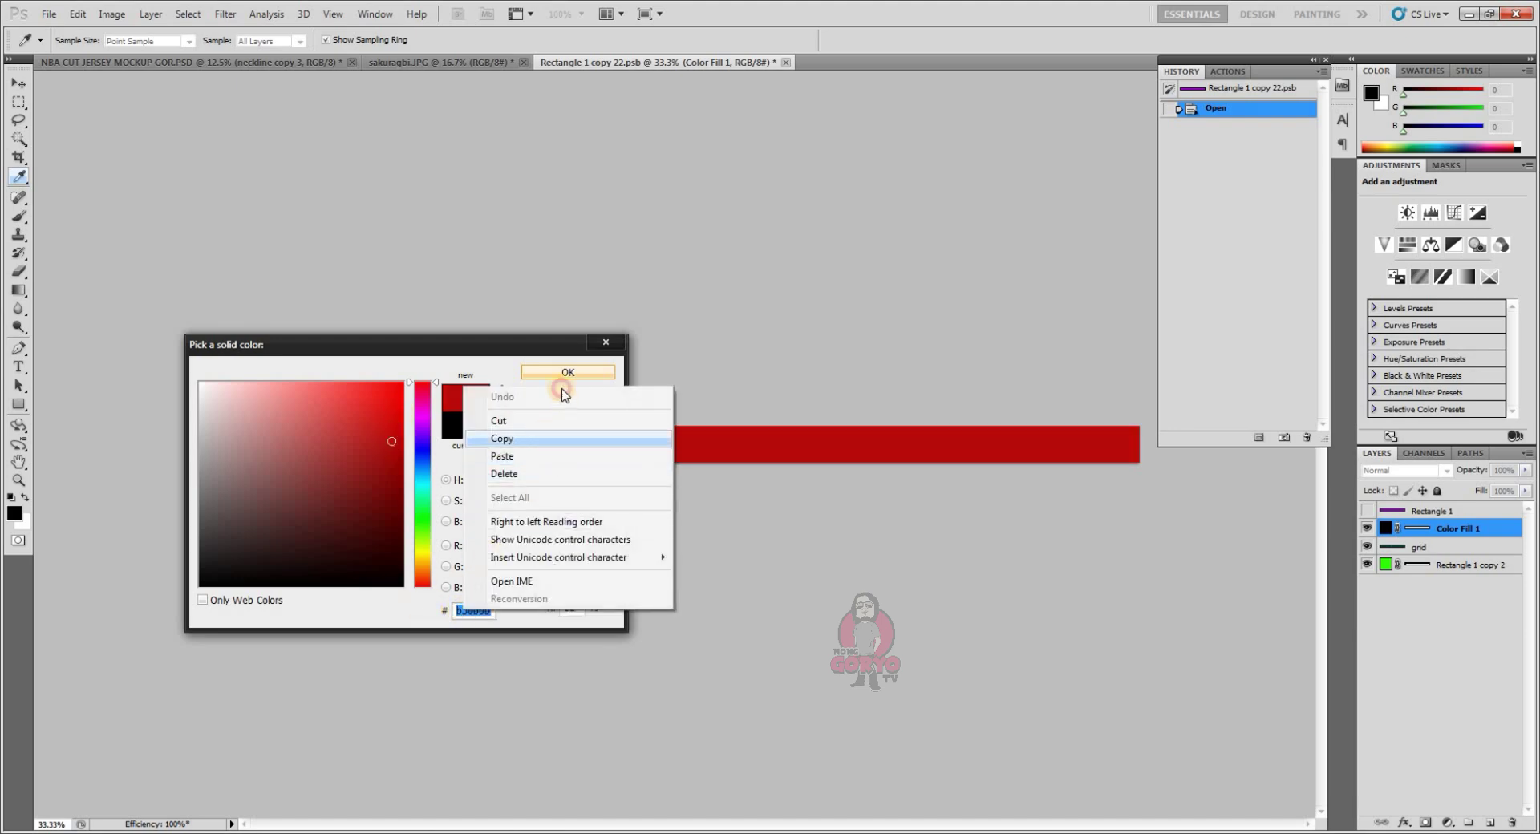
- Show the Rectangle 1 layer again and apply a black Color Overlay to it
{"action": "left_click", "coordinate": [1367, 511]}
{"action": "left_click", "coordinate": [1409, 510]}
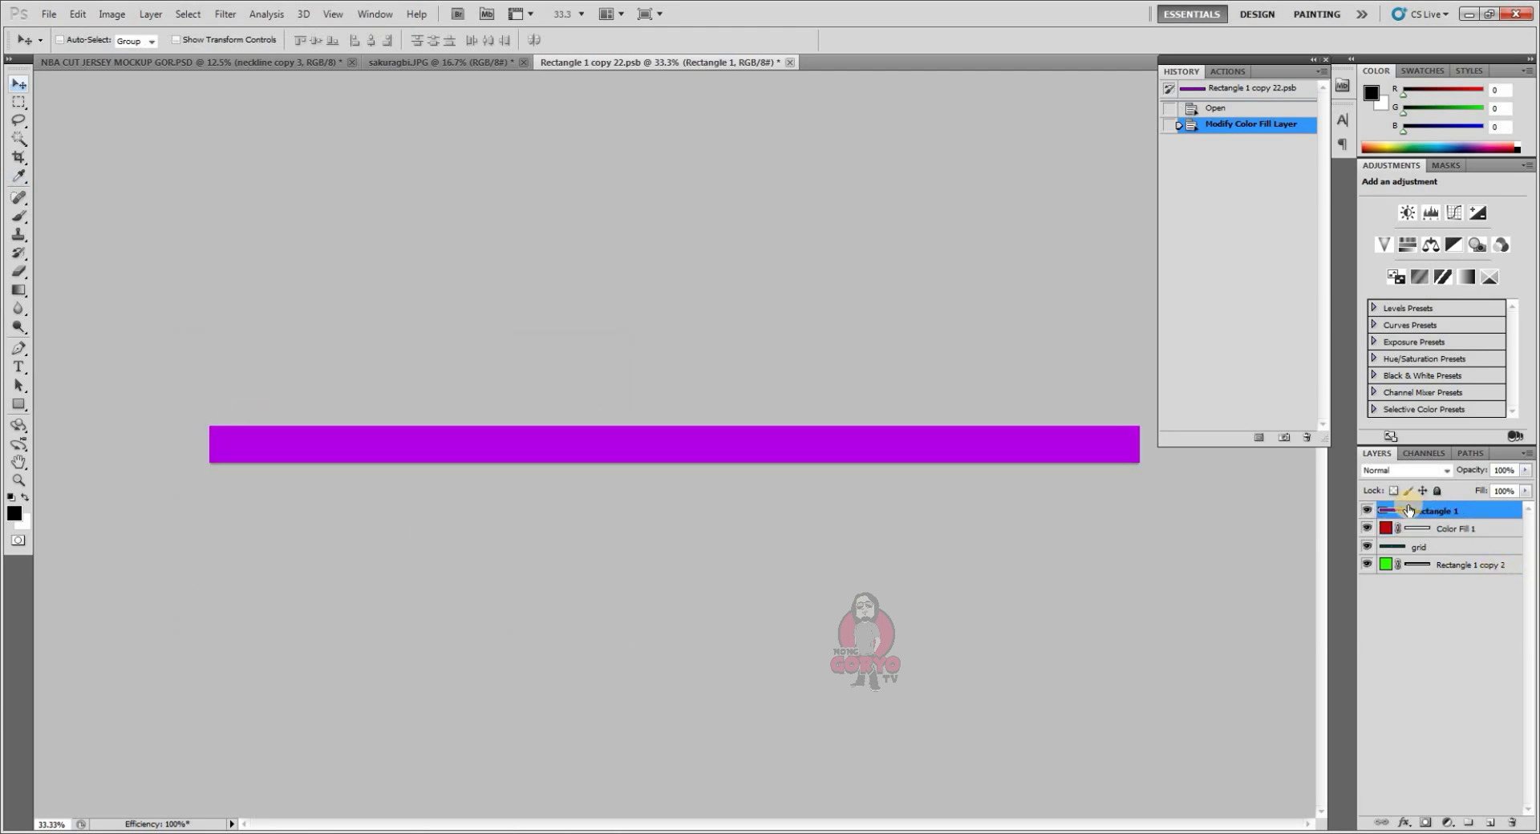
{"action": "left_click", "coordinate": [874, 553]}
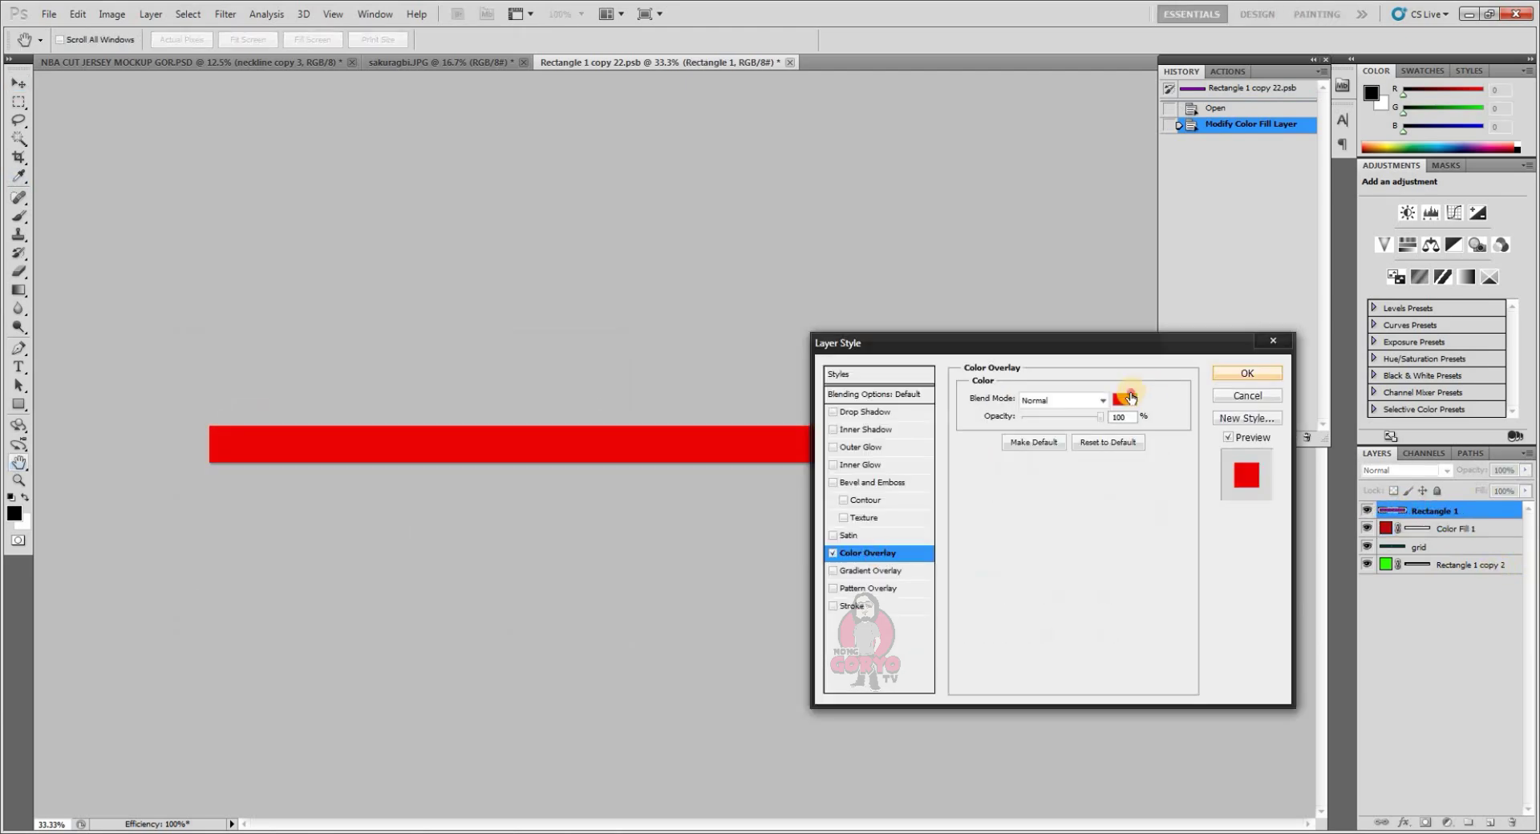
{"action": "left_click", "coordinate": [1124, 398]}
{"action": "left_click", "coordinate": [241, 605]}
{"action": "left_click", "coordinate": [550, 373]}
{"action": "left_click", "coordinate": [1248, 374]}
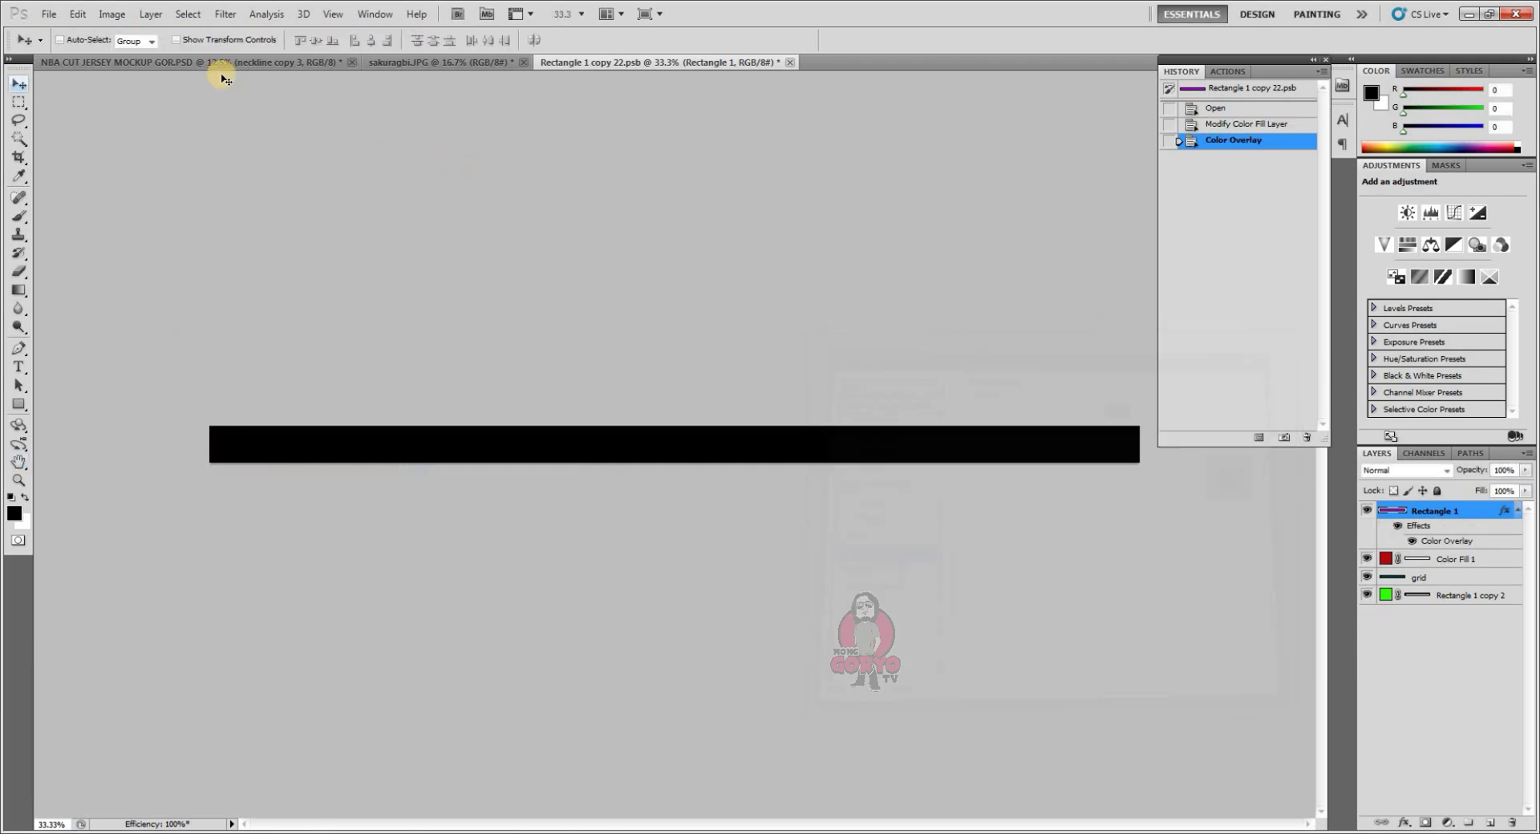
- Scale Rectangle 1 with Free Transform to about 52% height, centered on the red neckline band
{"action": "left_click", "coordinate": [78, 13]}
{"action": "left_click", "coordinate": [230, 313]}
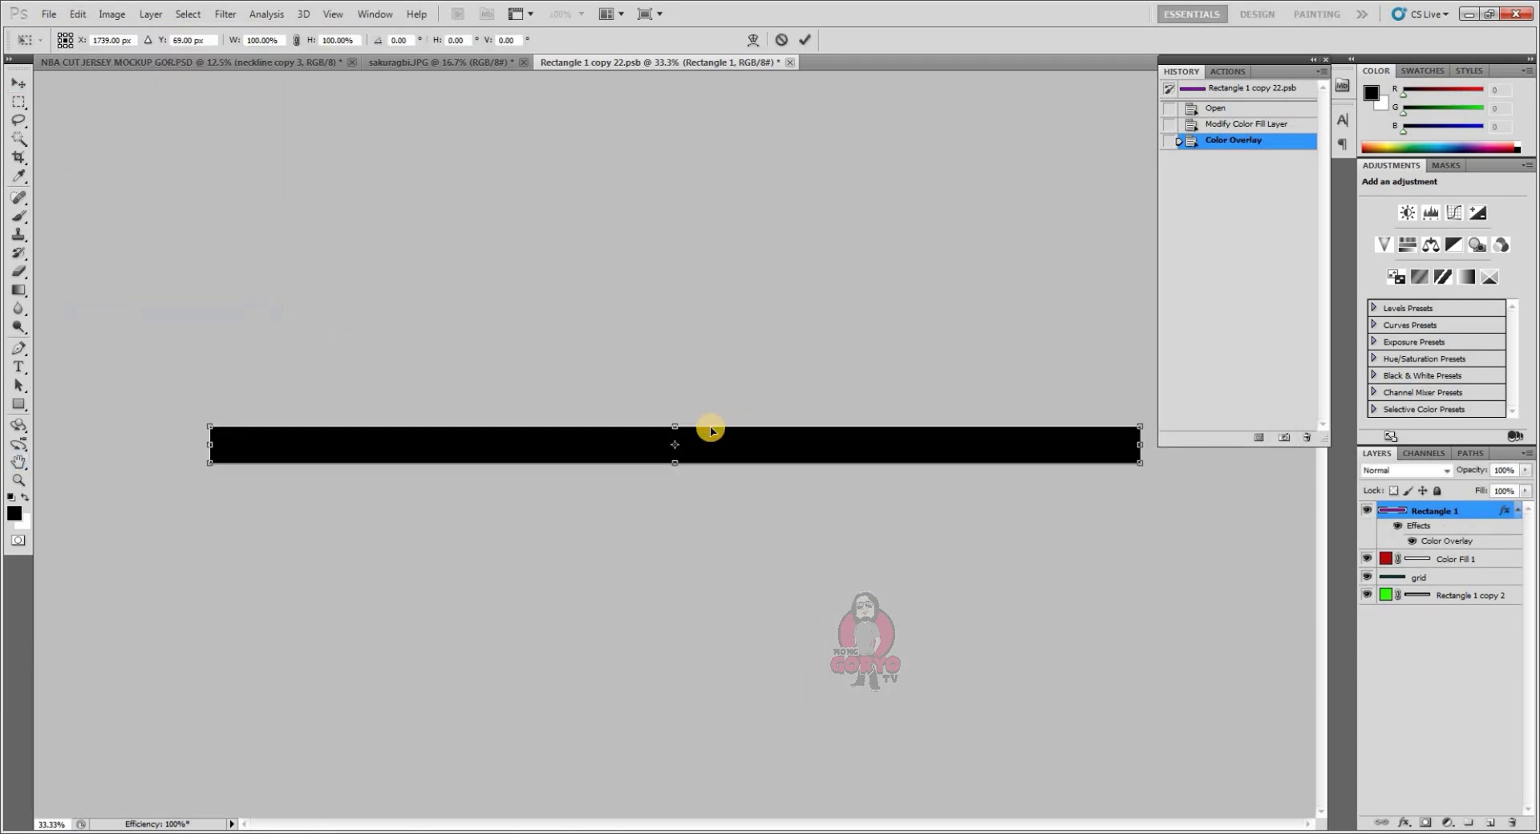
{"action": "left_click_drag", "start_coordinate": [697, 431], "coordinate": [697, 434]}
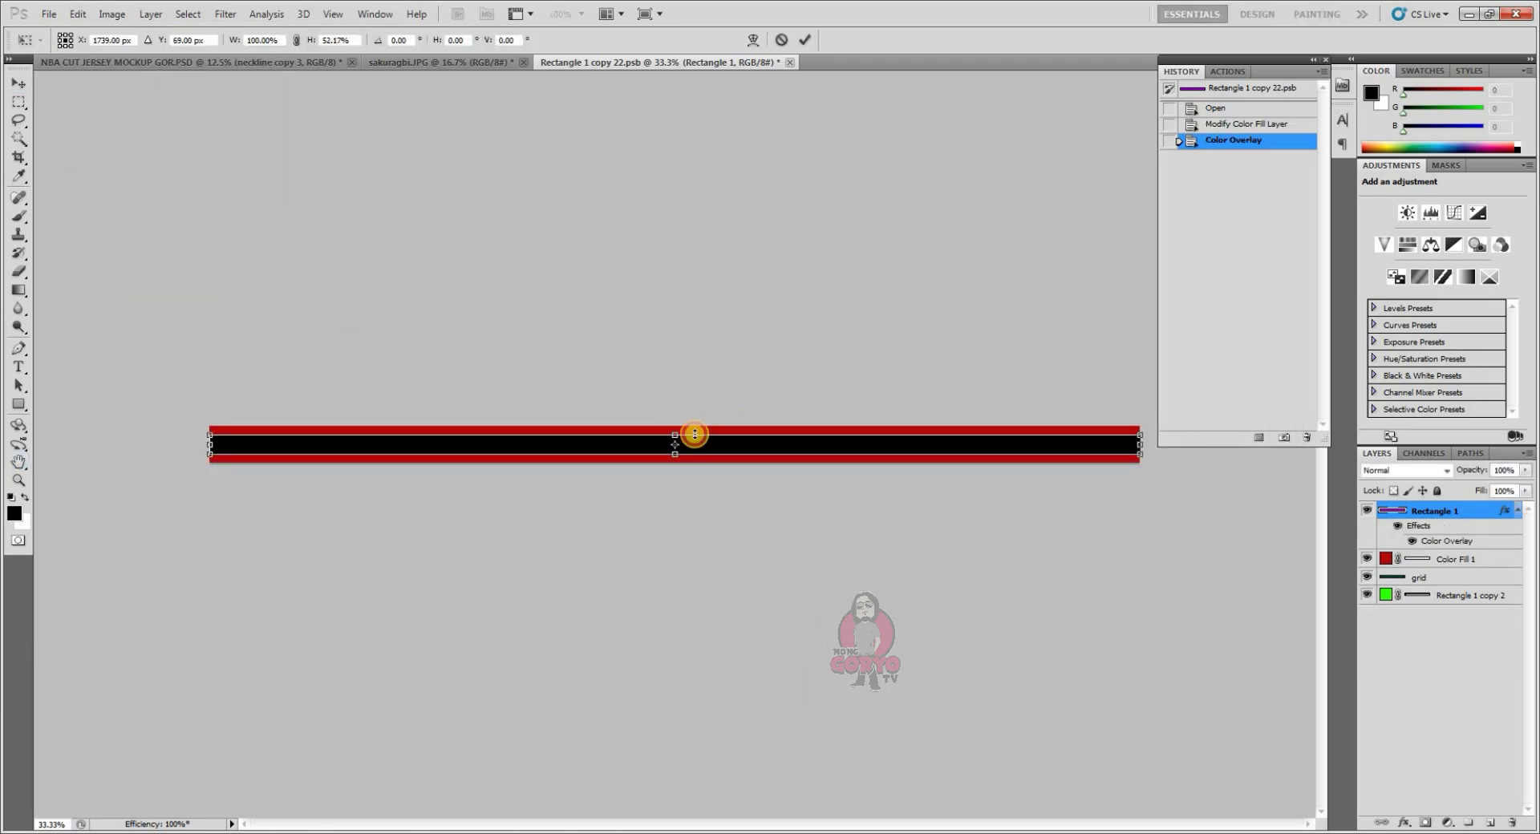
{"action": "key", "text": "Return"}
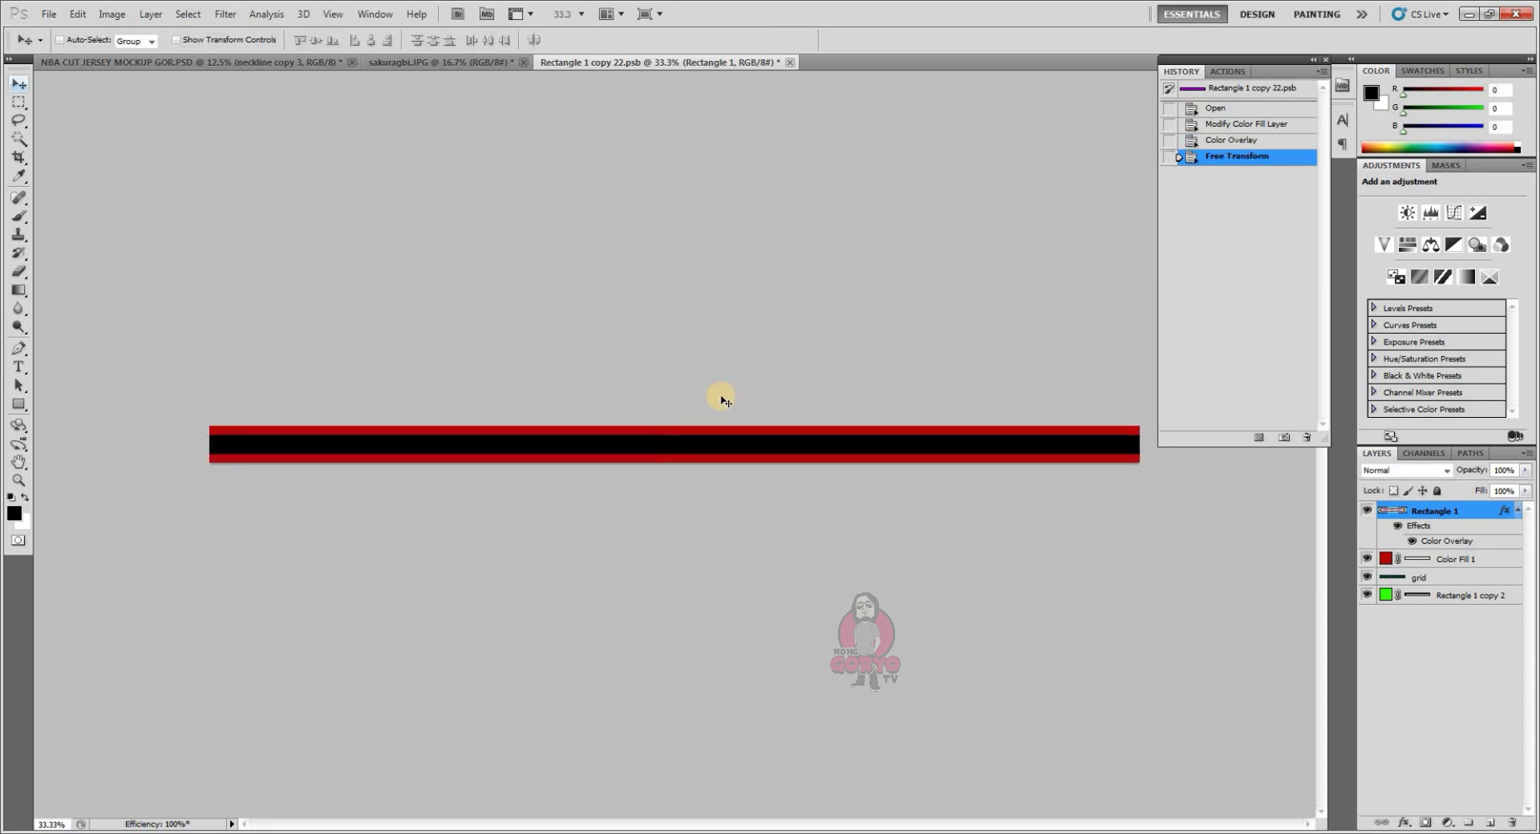
- Narrow the black center stripe again with Free Transform to 88.89% height
{"action": "key", "text": "ctrl+plus"}
{"action": "key", "text": "ctrl+plus"}
{"action": "key", "text": "ctrl+plus"}
{"action": "key", "text": "ctrl+t"}
{"action": "left_click_drag", "start_coordinate": [681, 412], "coordinate": [686, 413]}
{"action": "right_click", "coordinate": [729, 448]}
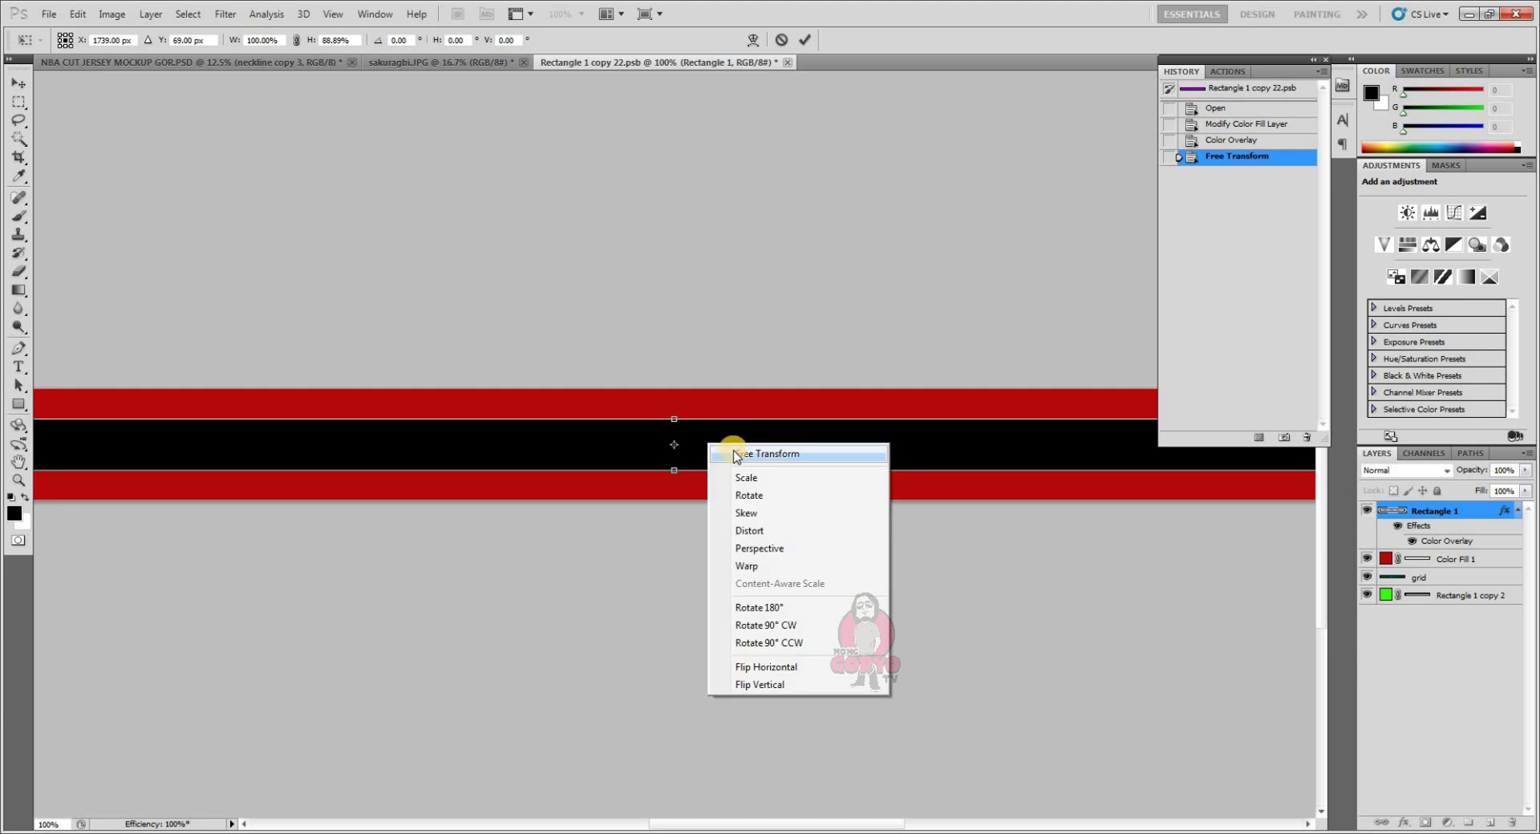
{"action": "left_click", "coordinate": [715, 377]}
{"action": "key", "text": "Return"}
- Close the neckline smart object with its changes saved and return to the jersey mockup
{"action": "key", "text": "z"}
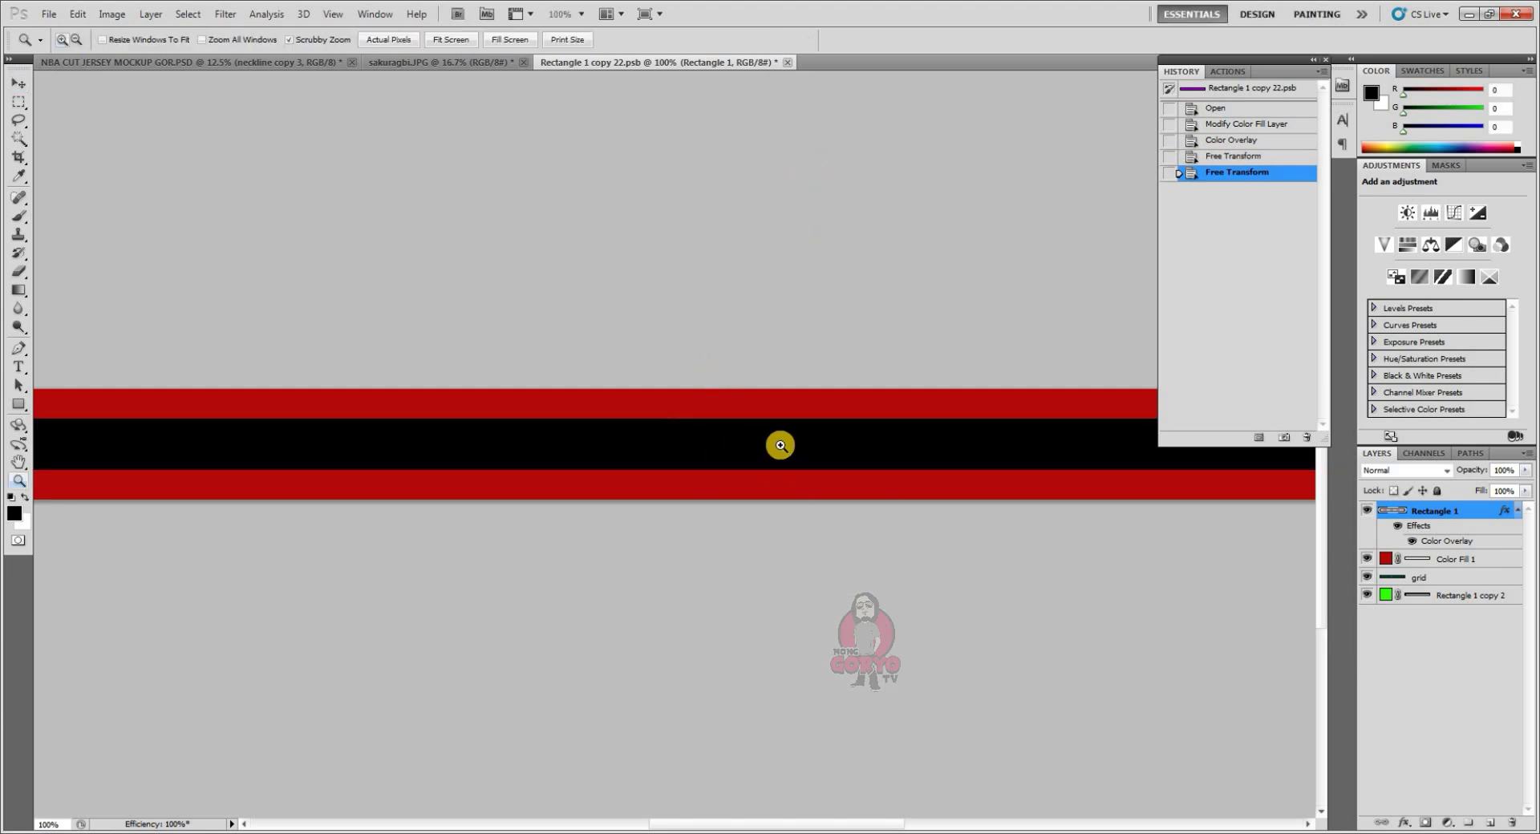
{"action": "right_click", "coordinate": [775, 449]}
{"action": "left_click", "coordinate": [806, 449]}
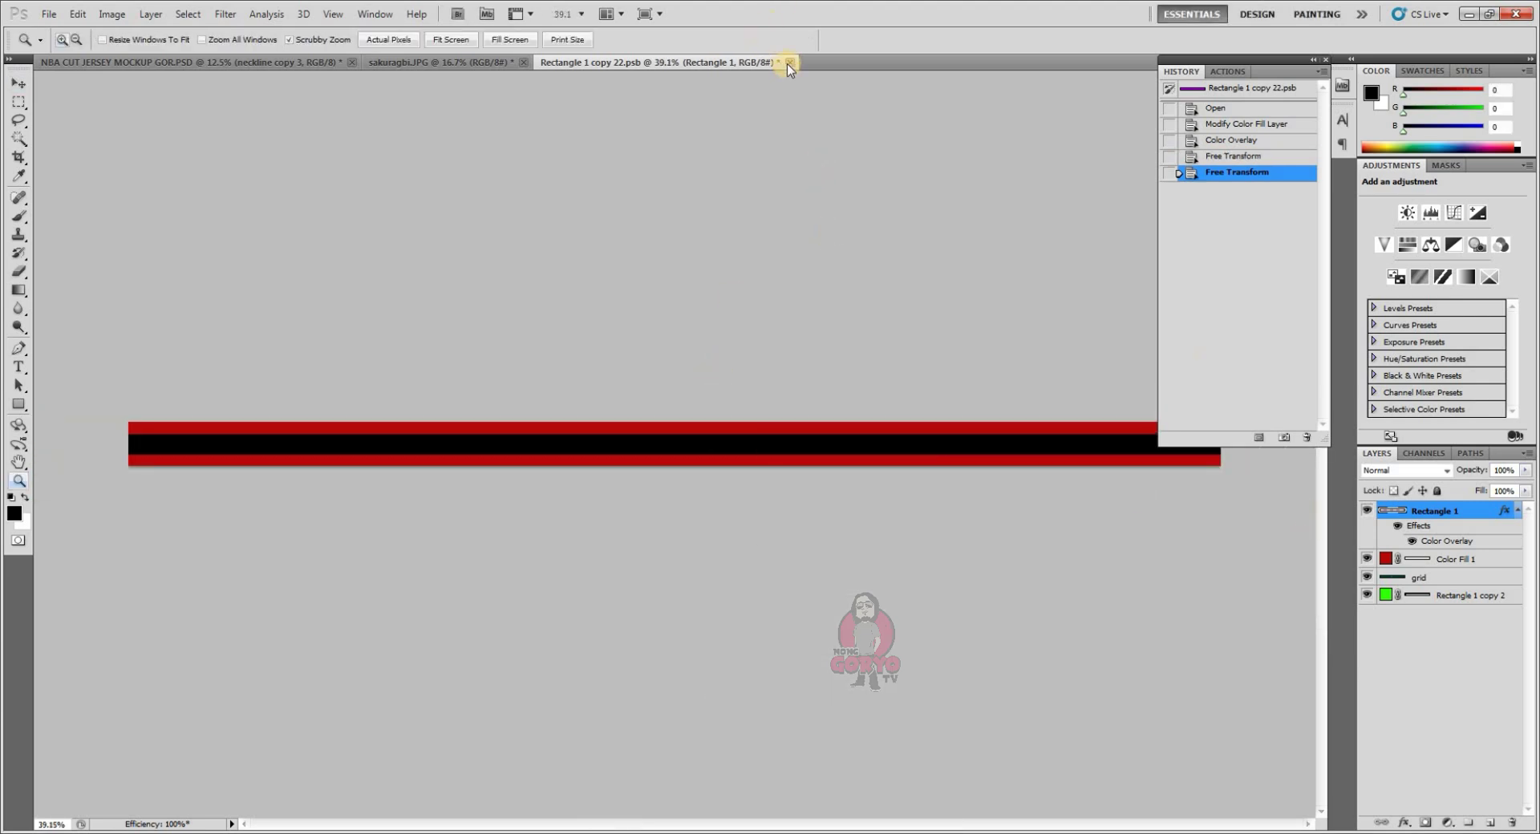
{"action": "left_click", "coordinate": [789, 63]}
{"action": "left_click", "coordinate": [731, 380]}
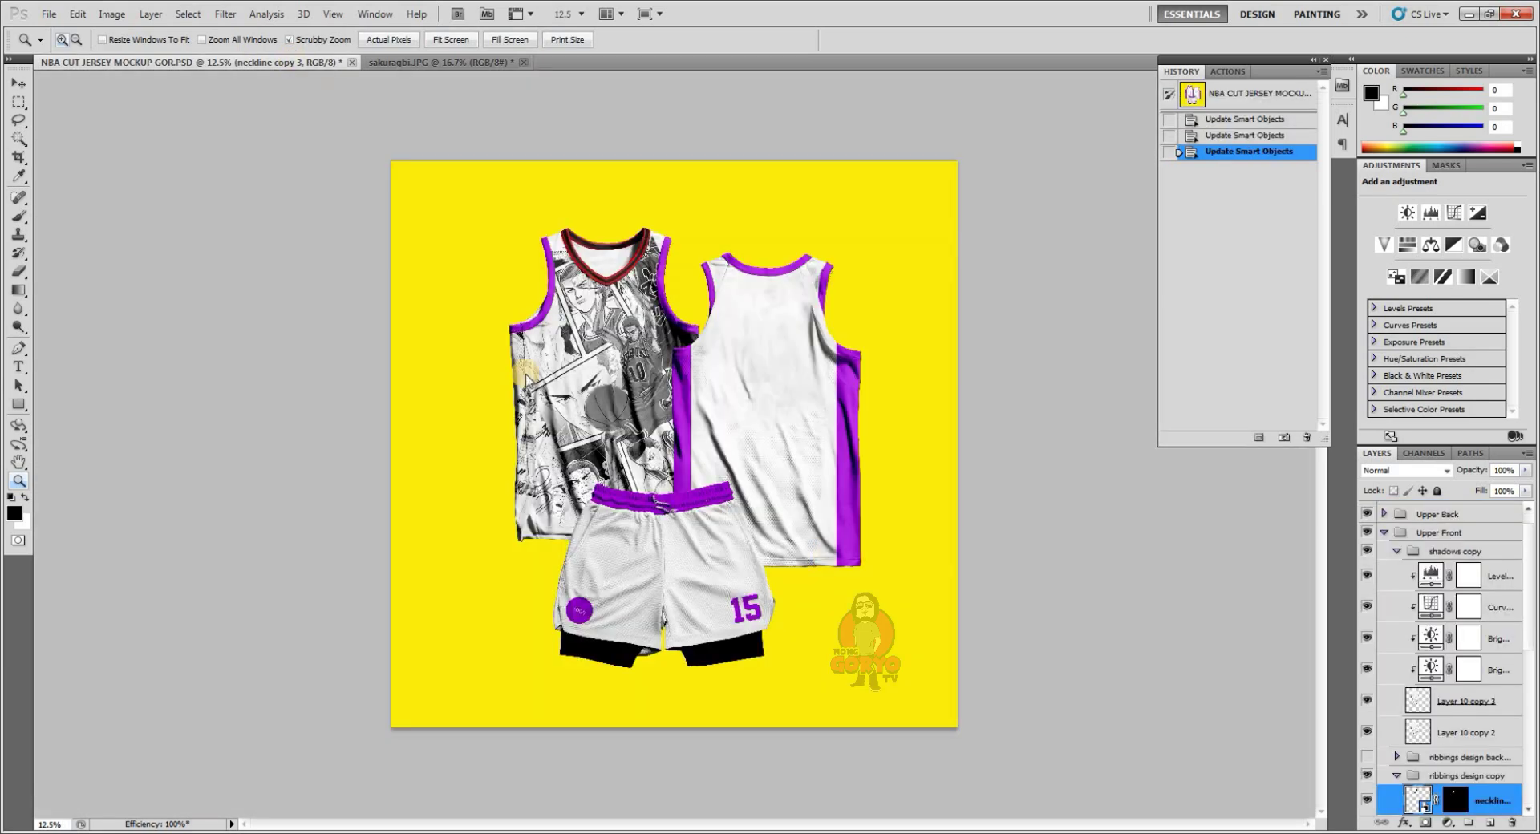
- Open the "neckline copy 2" smart object to check its stripe colors, then close it
{"action": "scroll", "coordinate": [1432, 691], "scroll_direction": "down", "scroll_amount": 4}
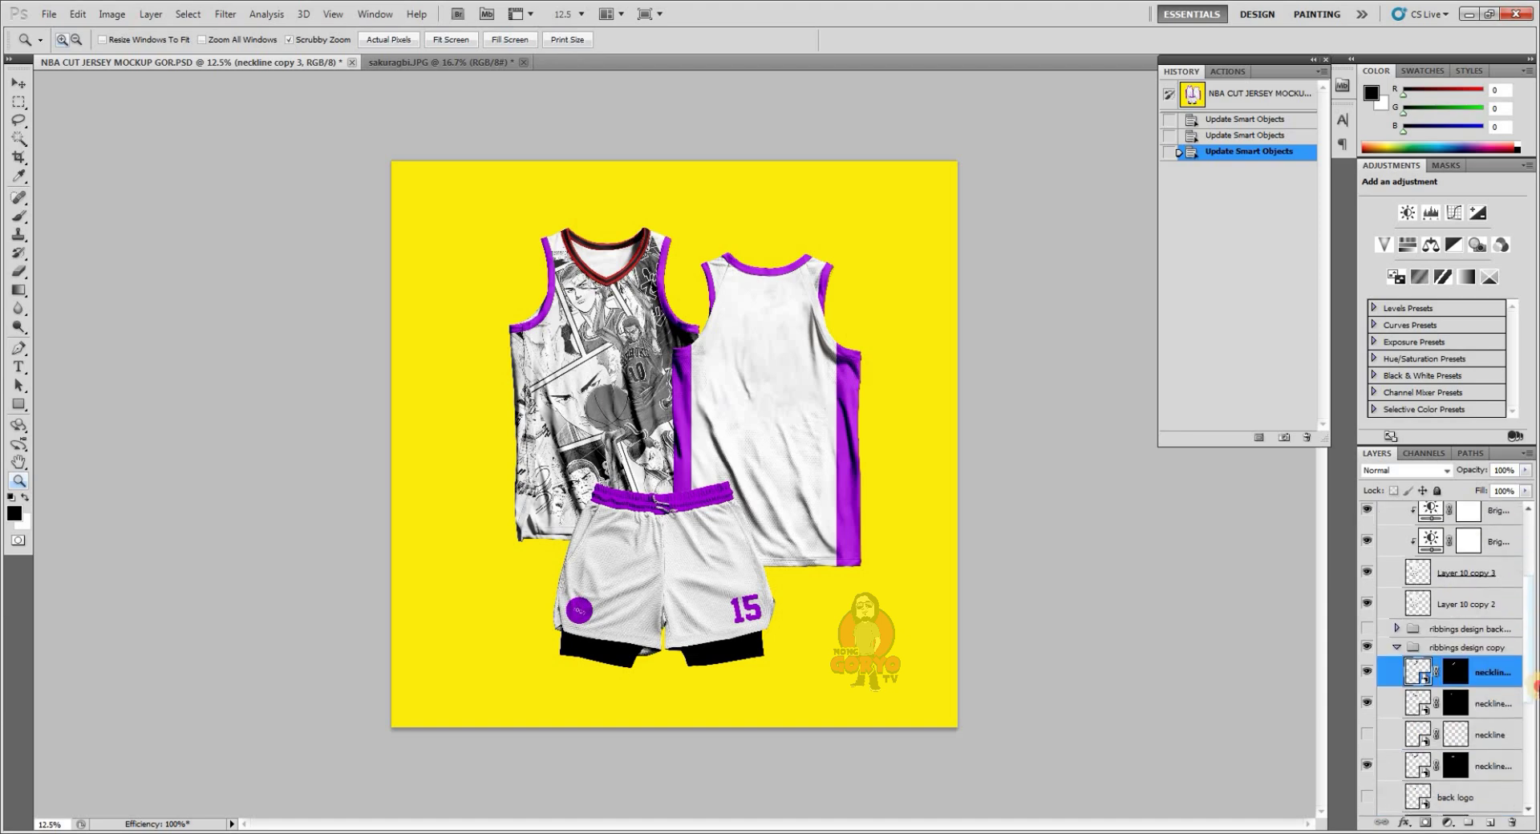
{"action": "double_click", "coordinate": [1418, 679]}
{"action": "left_click", "coordinate": [835, 359]}
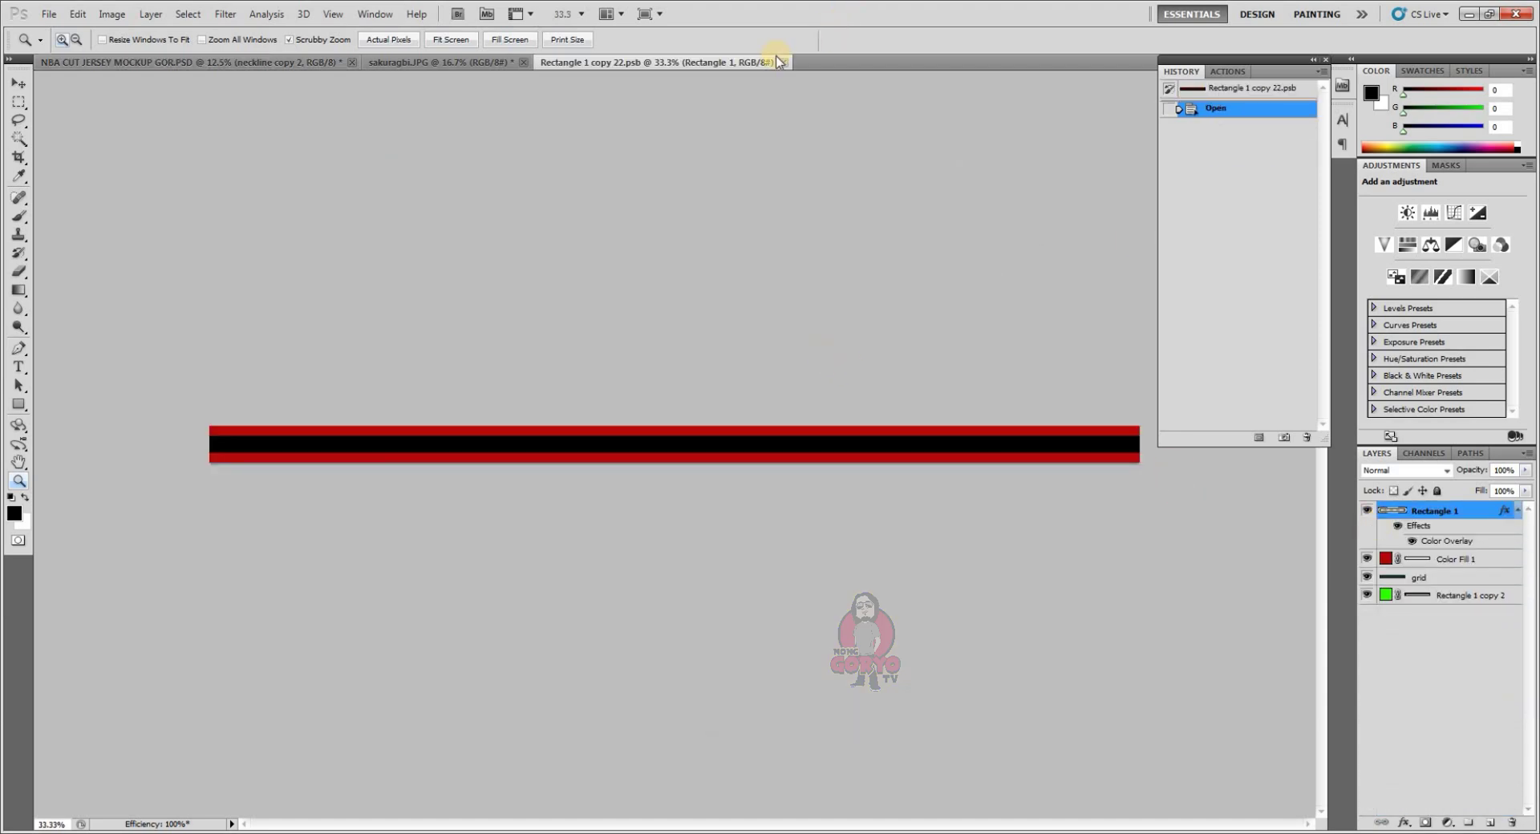
{"action": "left_click", "coordinate": [782, 61]}
- Open the "left piping" smart object and recolor its Color Fill 1 layer with the copied red hex code
{"action": "scroll", "coordinate": [1421, 616], "scroll_direction": "down", "scroll_amount": 3}
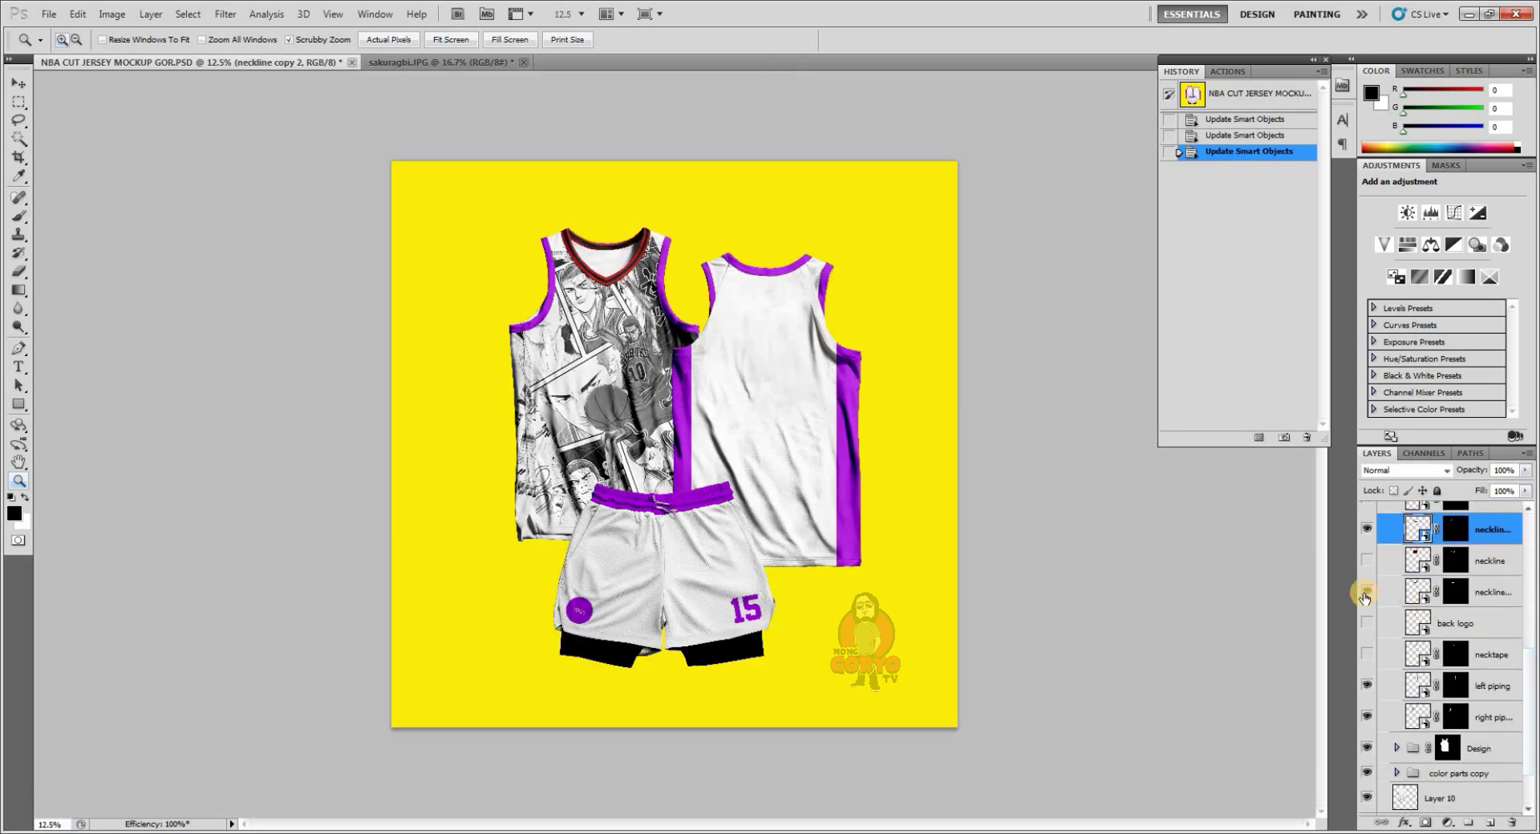
{"action": "double_click", "coordinate": [1418, 686]}
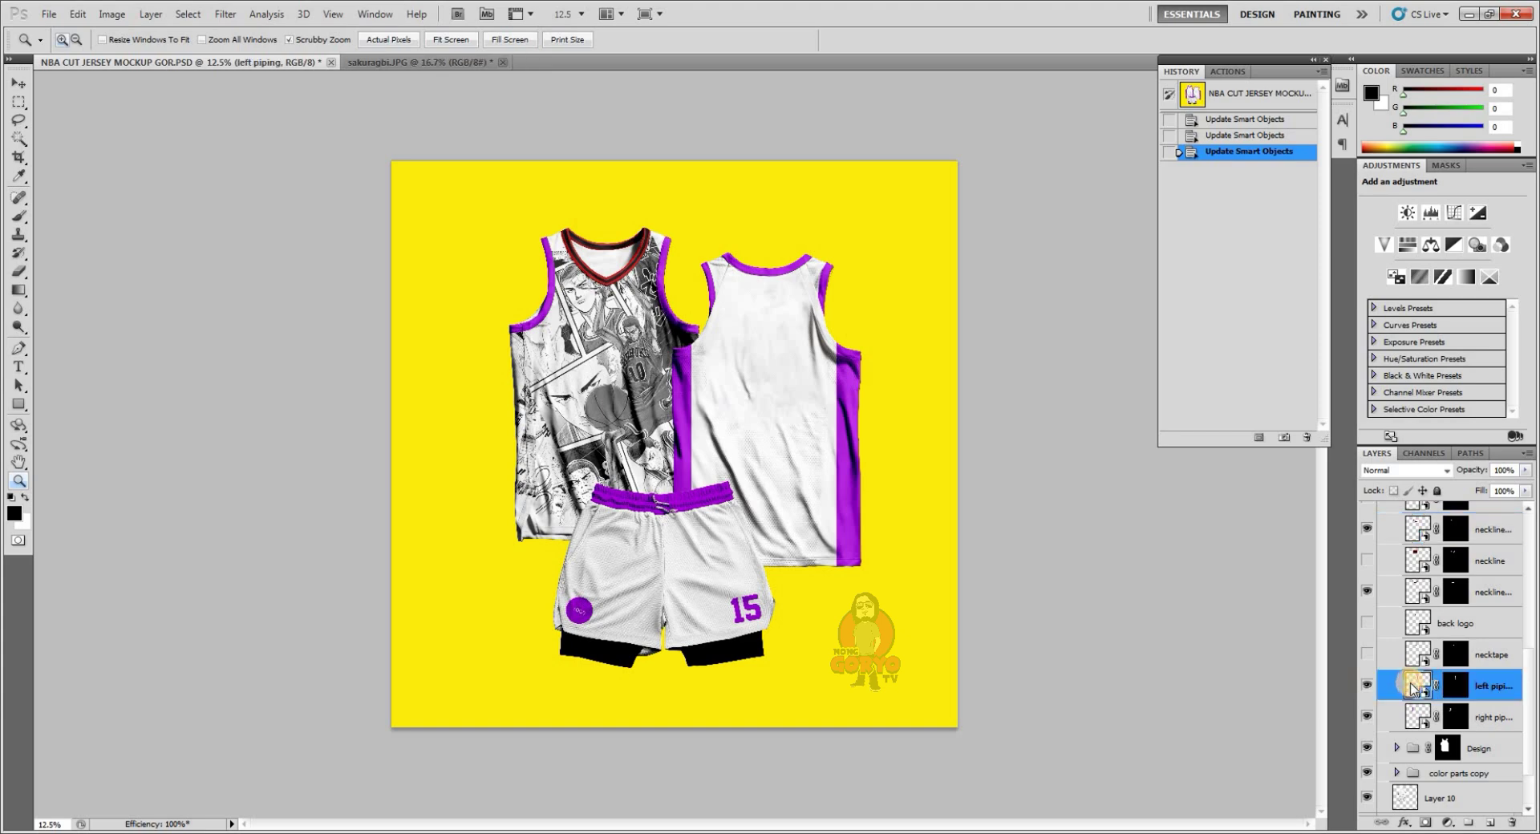
{"action": "left_click", "coordinate": [865, 359]}
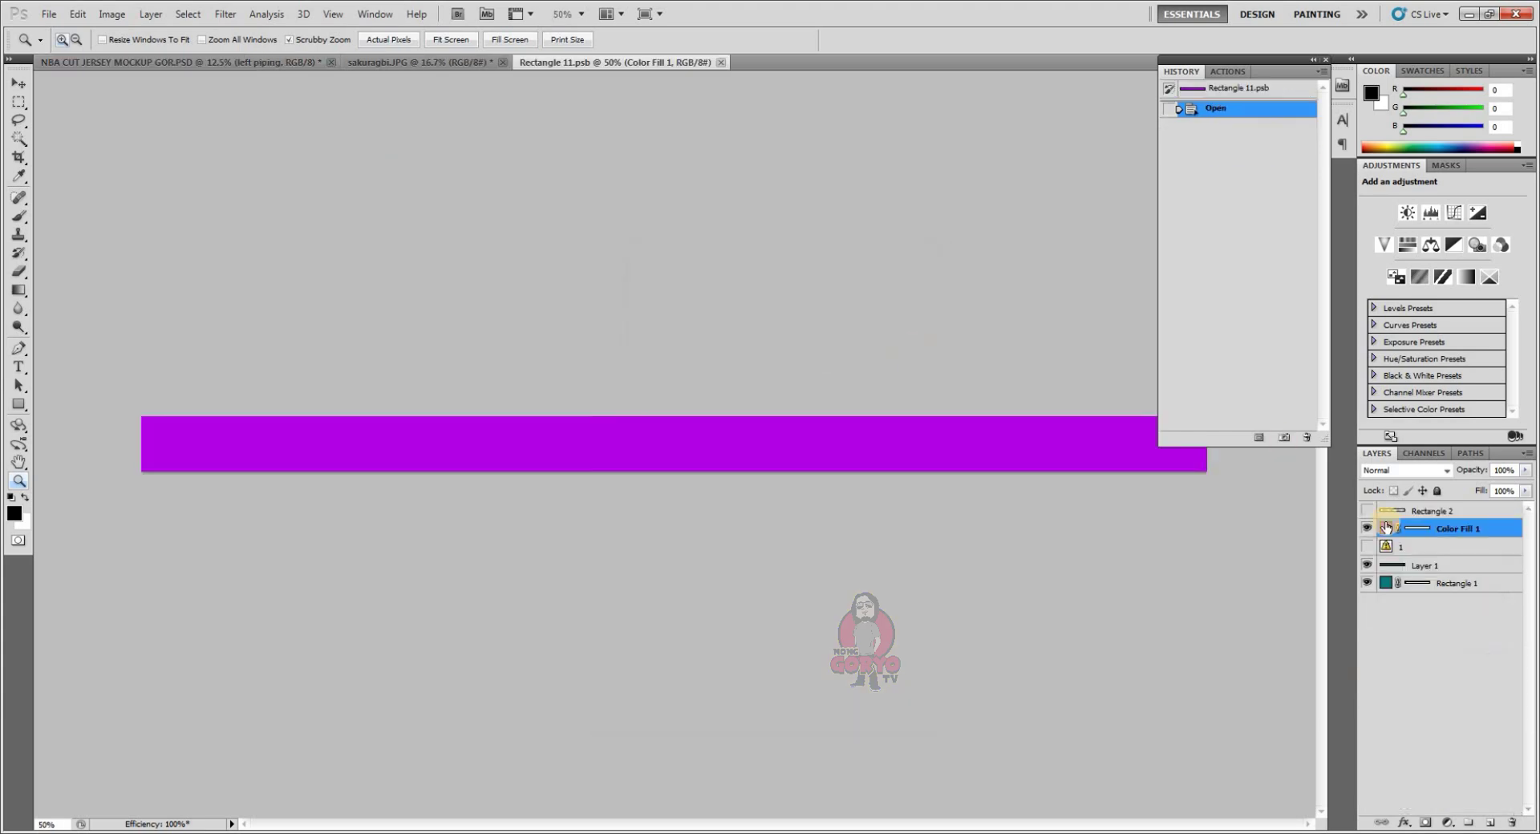
{"action": "double_click", "coordinate": [1386, 532]}
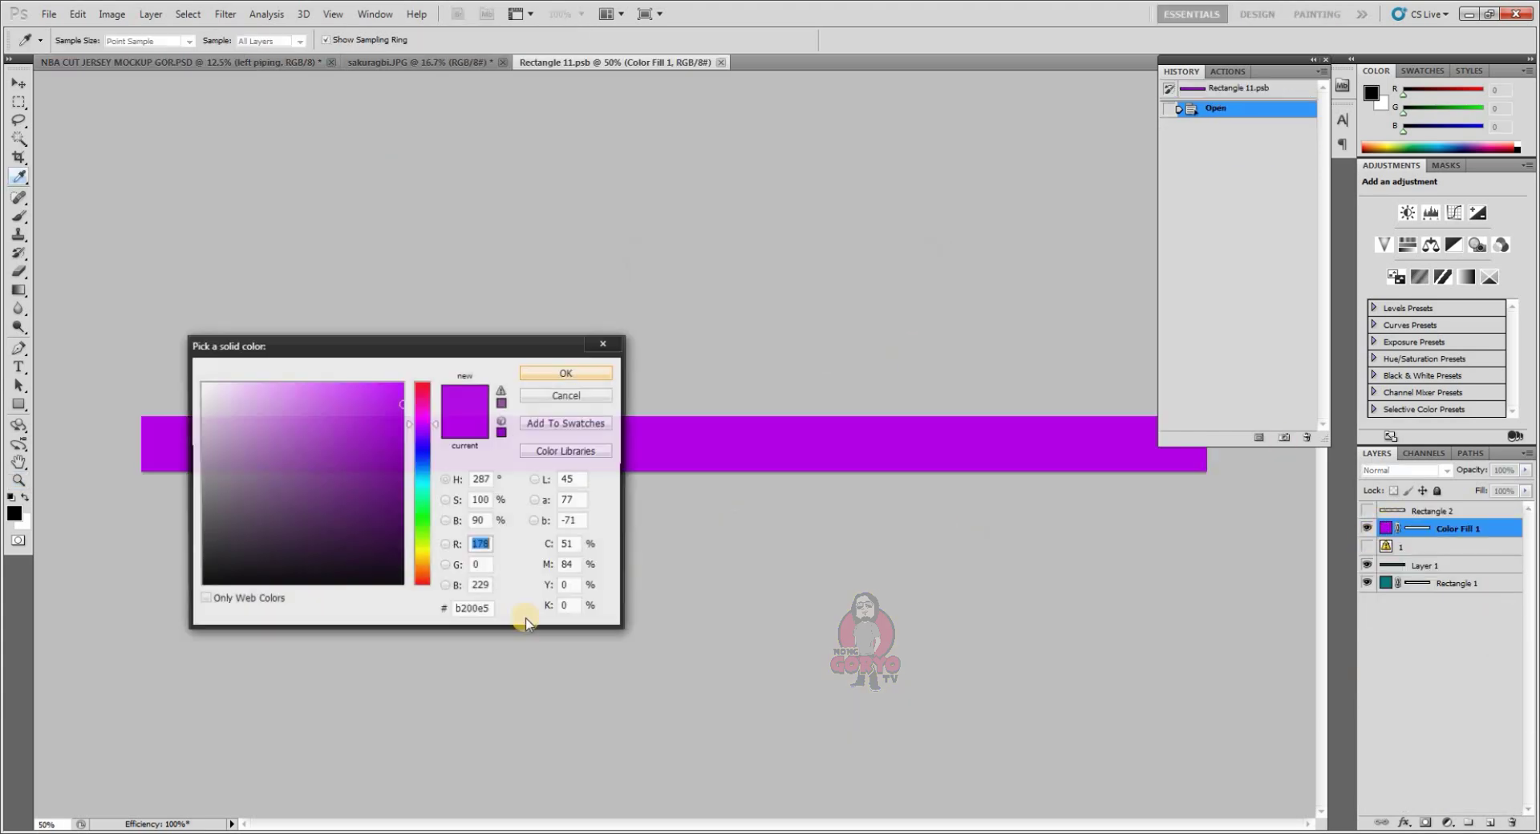
{"action": "right_click", "coordinate": [470, 611]}
{"action": "left_click", "coordinate": [560, 458]}
{"action": "left_click", "coordinate": [568, 372]}
{"action": "key", "text": "z"}
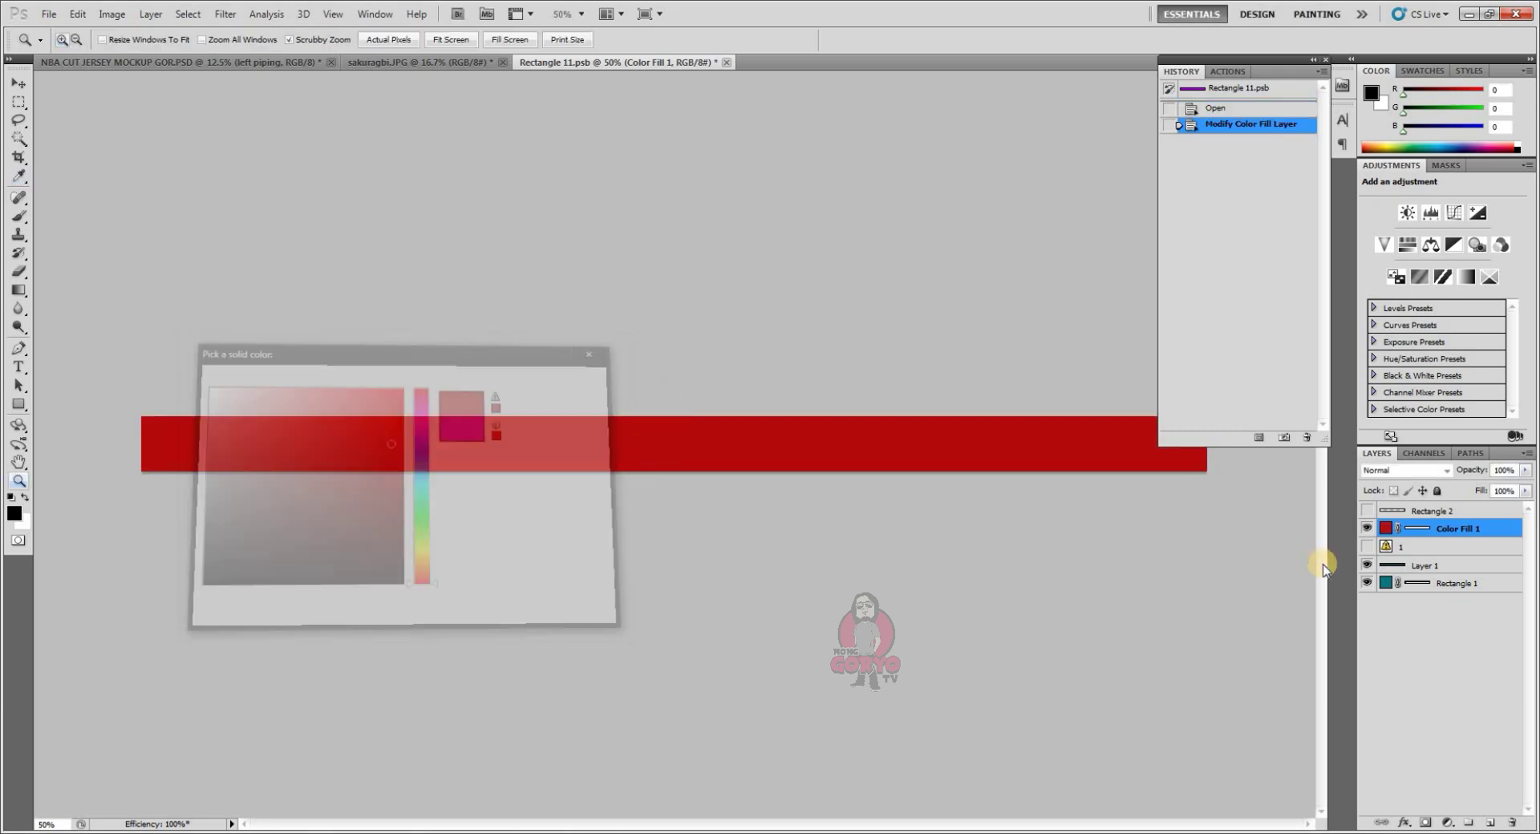
- Show the Rectangle 2 stripe in the piping and apply a Color Overlay of #000000 to it
{"action": "left_click", "coordinate": [1367, 510]}
{"action": "double_click", "coordinate": [1431, 511]}
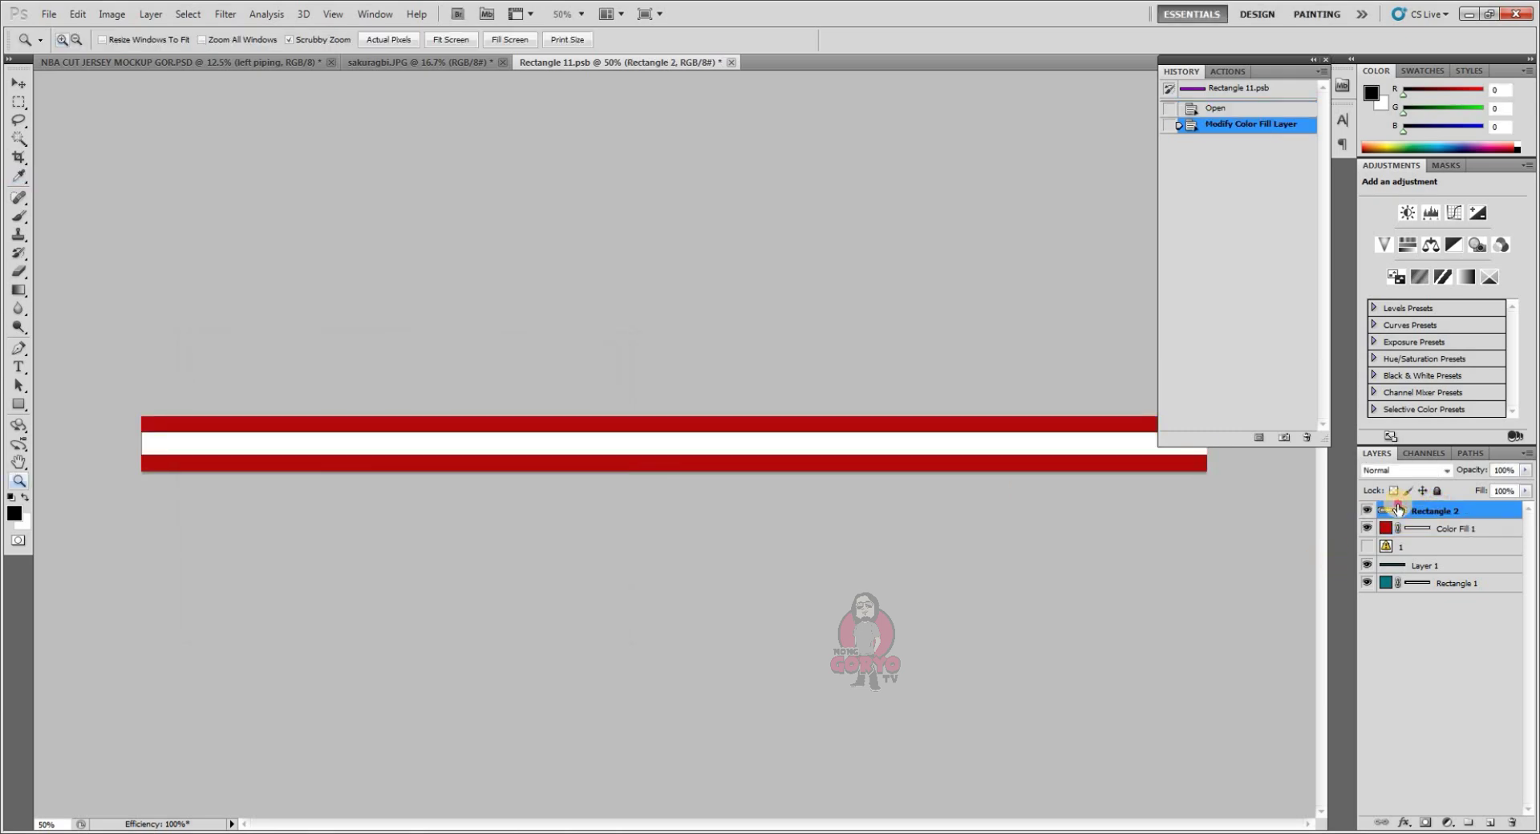
{"action": "double_click", "coordinate": [1397, 511]}
{"action": "left_click", "coordinate": [870, 553]}
{"action": "left_click", "coordinate": [1121, 401]}
{"action": "double_click", "coordinate": [459, 618]}
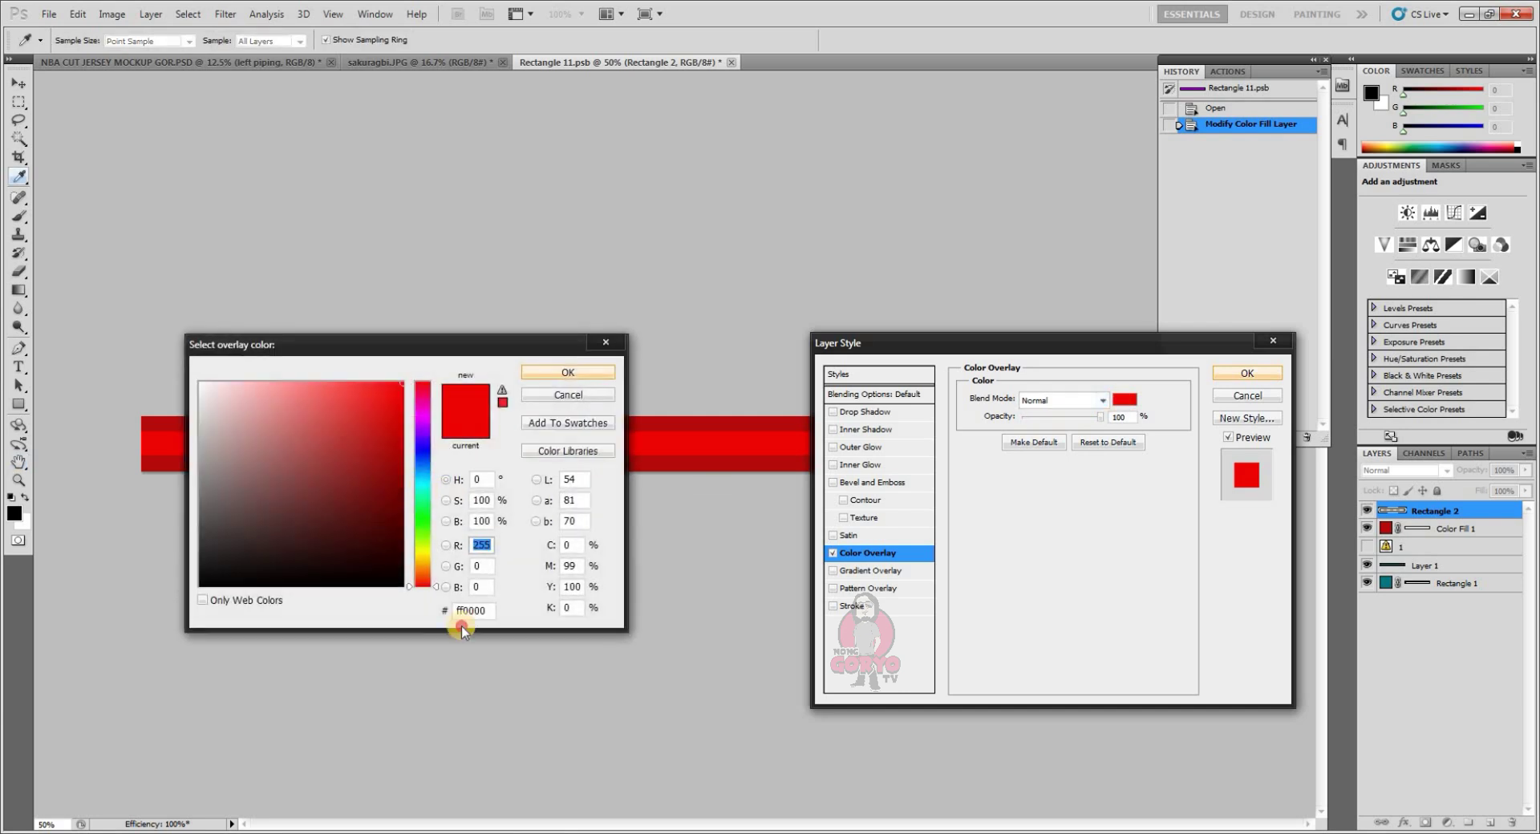
{"action": "type", "text": "000000"}
{"action": "left_click", "coordinate": [561, 372]}
{"action": "left_click", "coordinate": [1247, 373]}
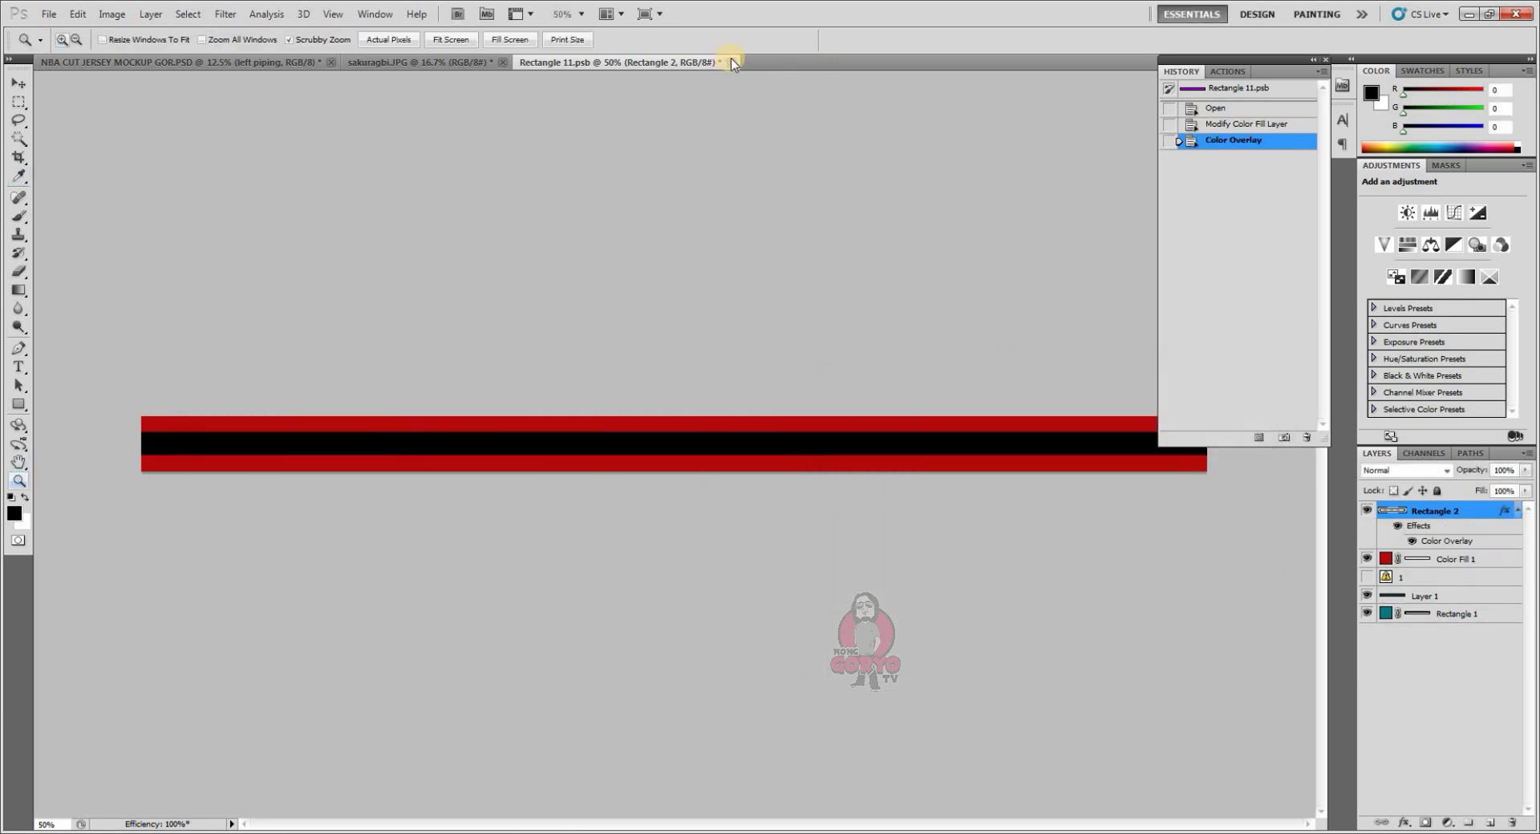
- Close the piping smart object with its changes saved and inspect the updated jersey mockup
{"action": "left_click", "coordinate": [731, 61]}
{"action": "left_click", "coordinate": [717, 321]}
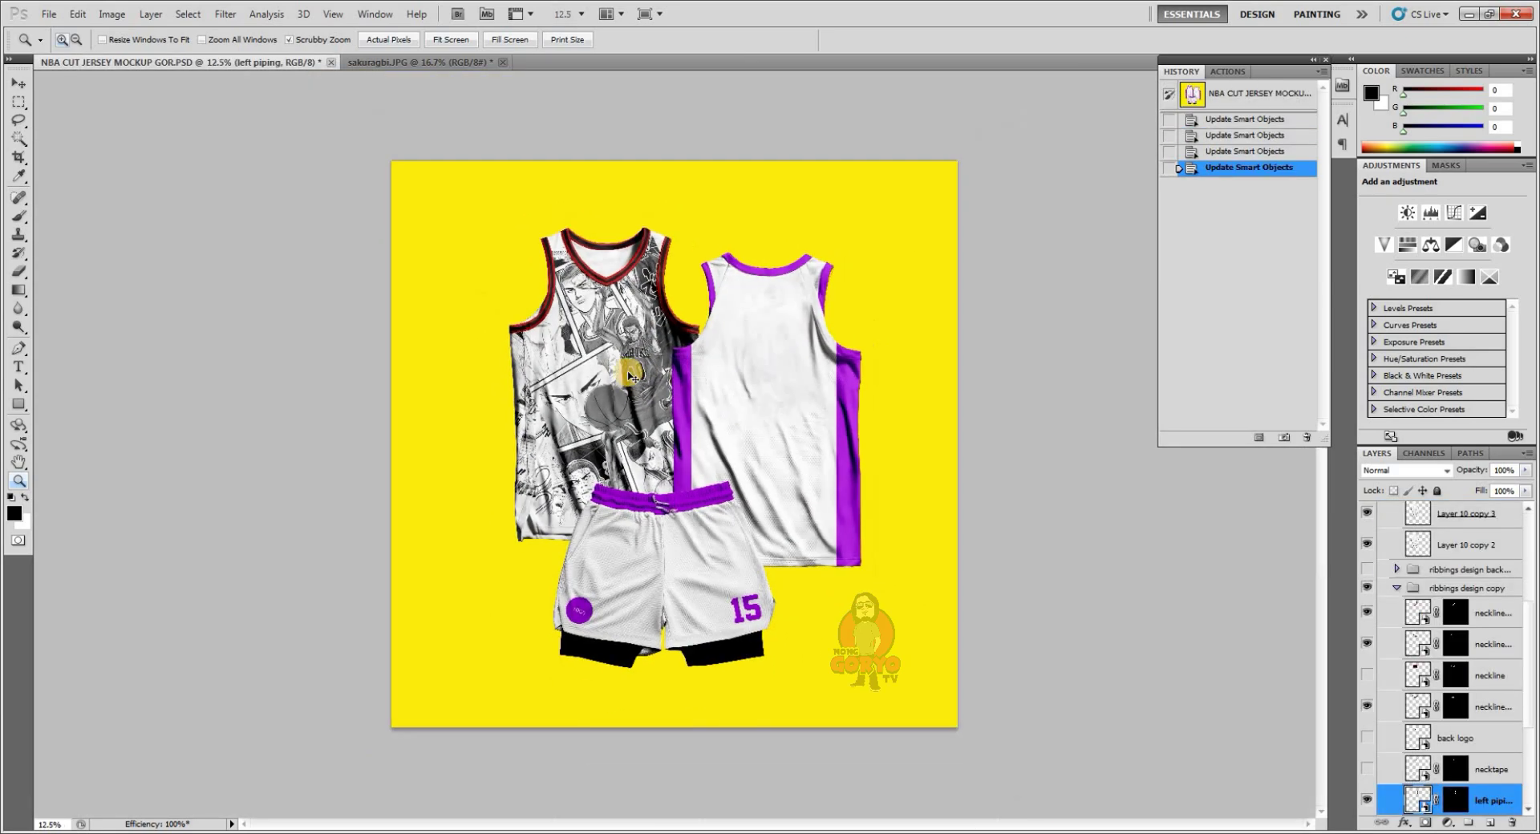
{"action": "left_click_drag", "start_coordinate": [786, 403], "coordinate": [802, 413]}
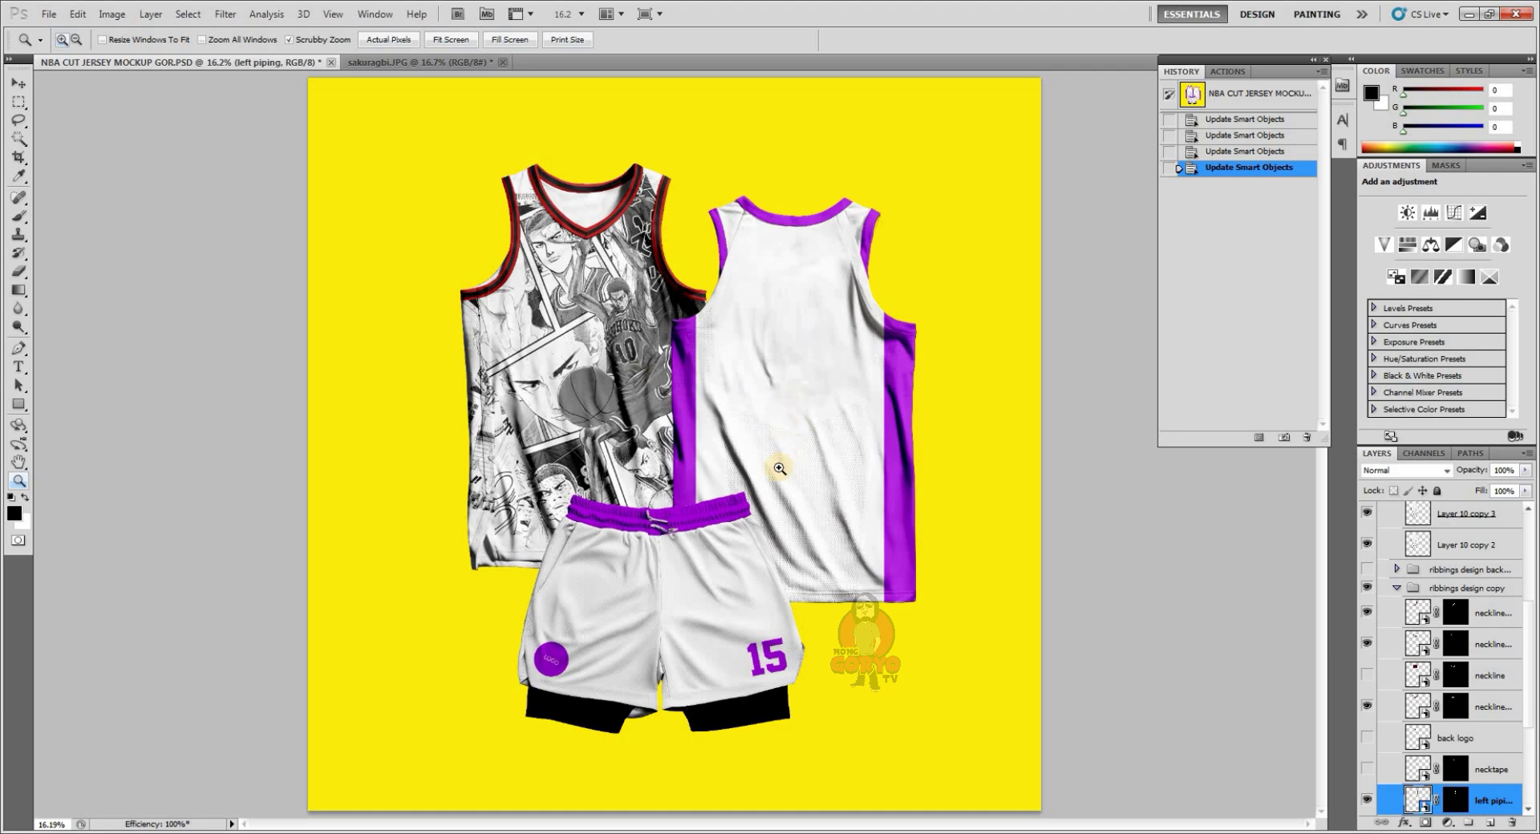
- Expand the front jersey's Design group and open its "Your design here" smart object
{"action": "scroll", "coordinate": [1527, 606], "scroll_direction": "down", "scroll_amount": 5}
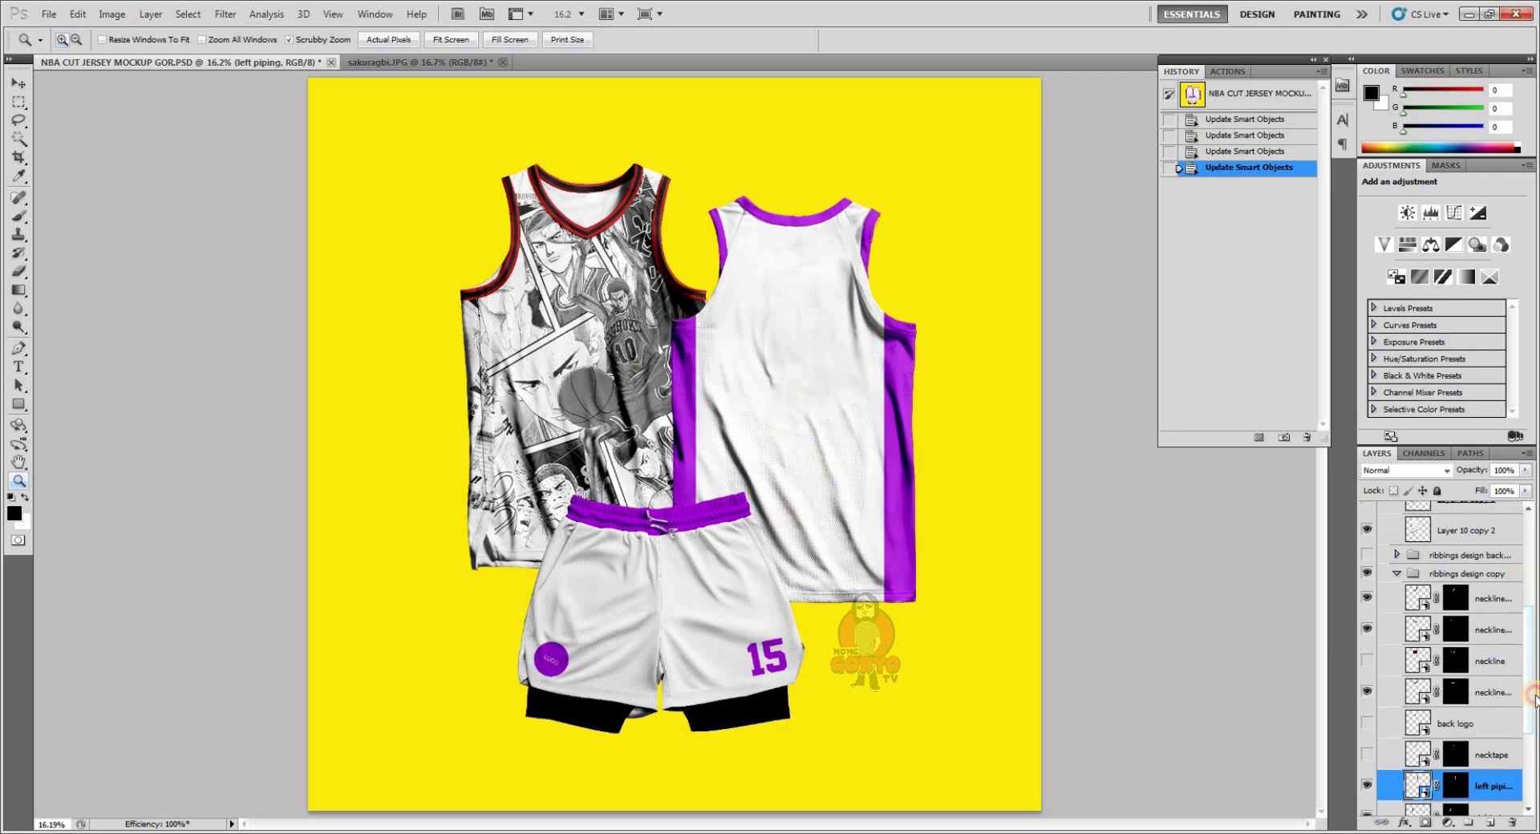
{"action": "left_click", "coordinate": [1397, 690]}
{"action": "double_click", "coordinate": [1417, 718]}
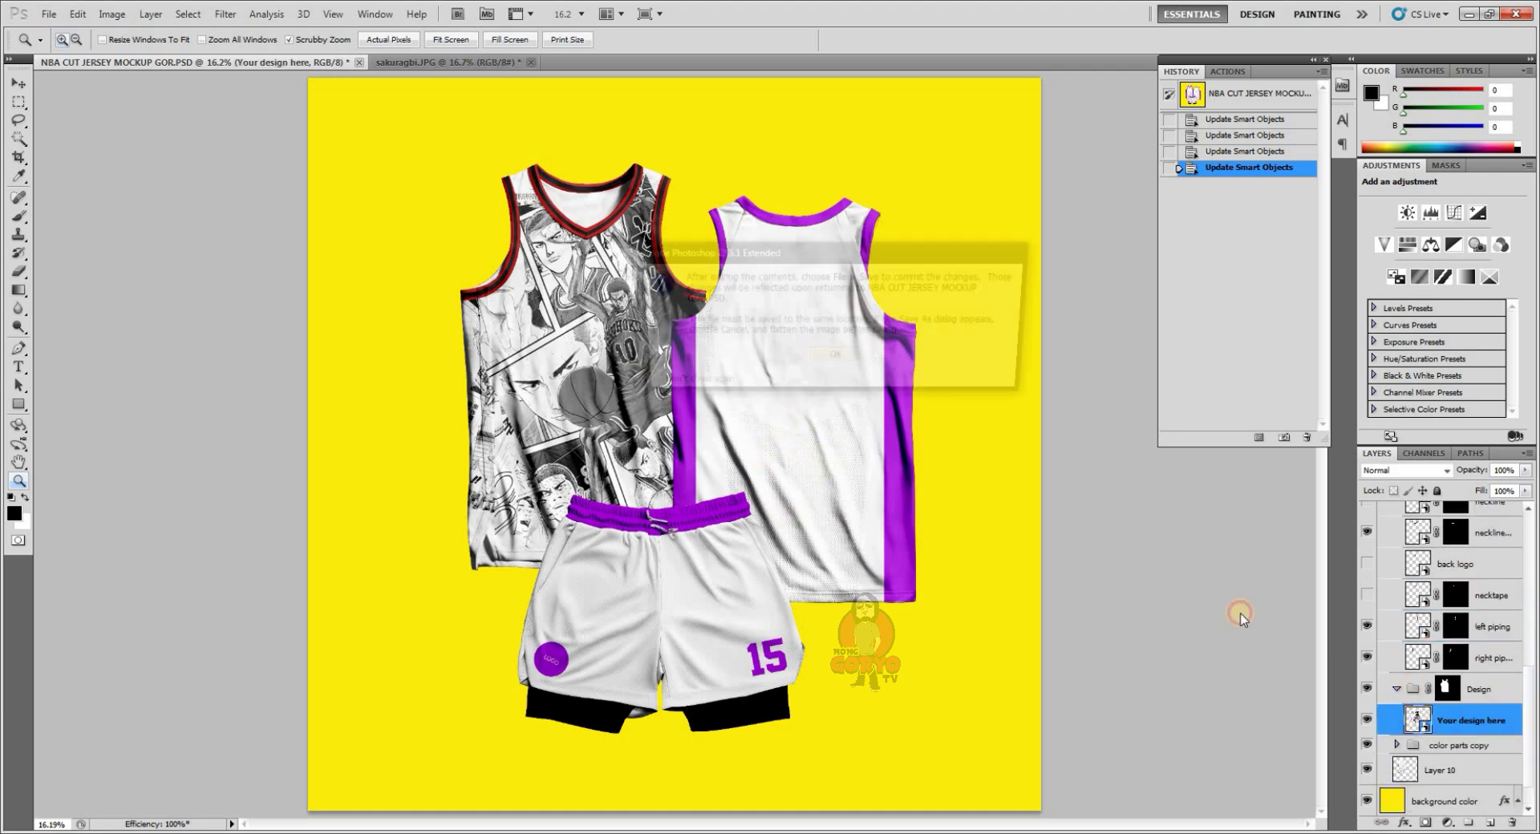
{"action": "left_click", "coordinate": [866, 372]}
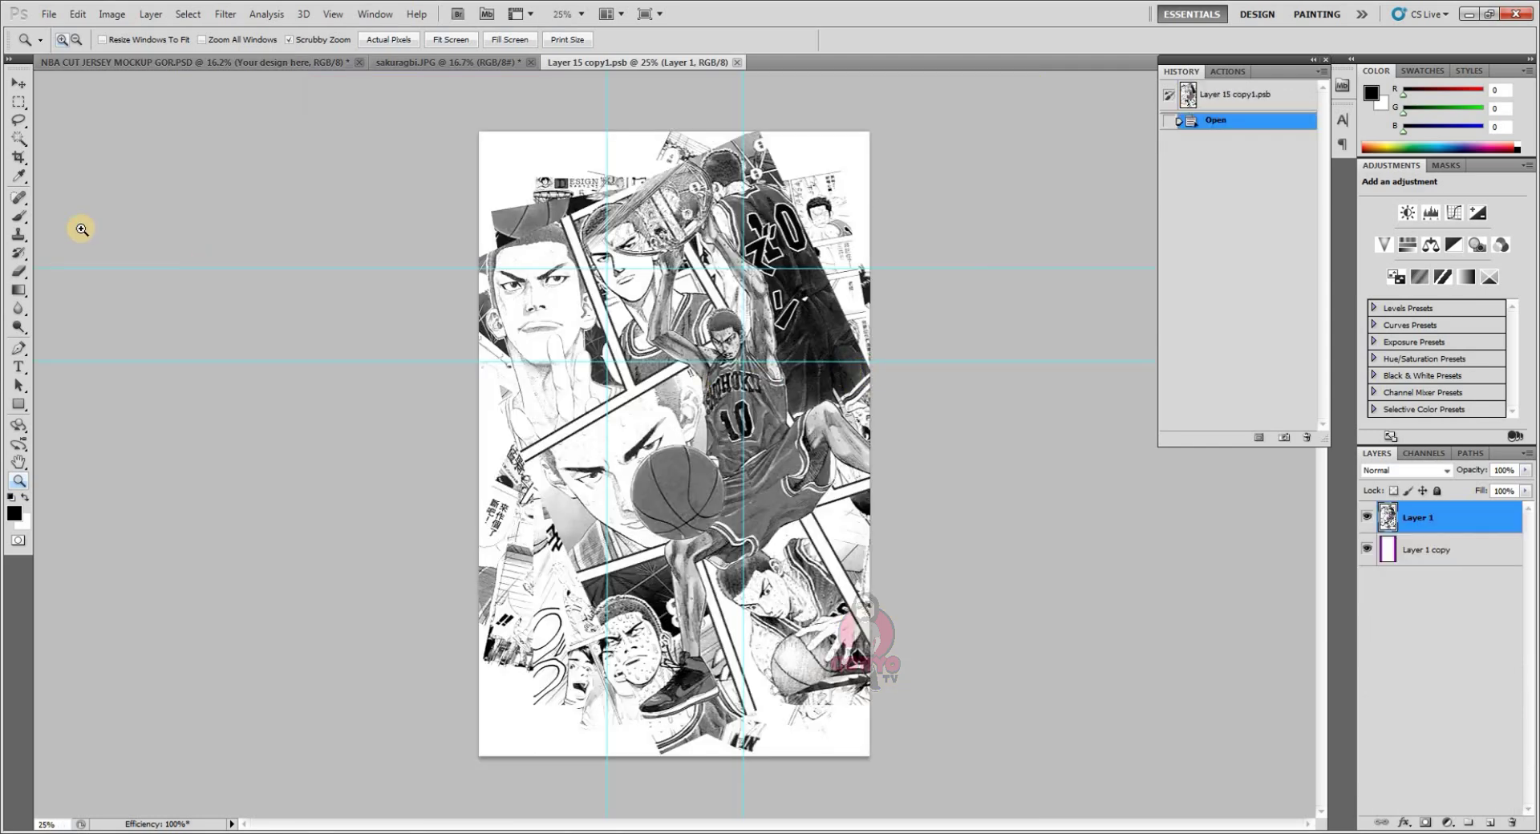
{"action": "left_click", "coordinate": [17, 367]}
{"action": "left_click", "coordinate": [662, 479]}
{"action": "key", "text": "Escape"}
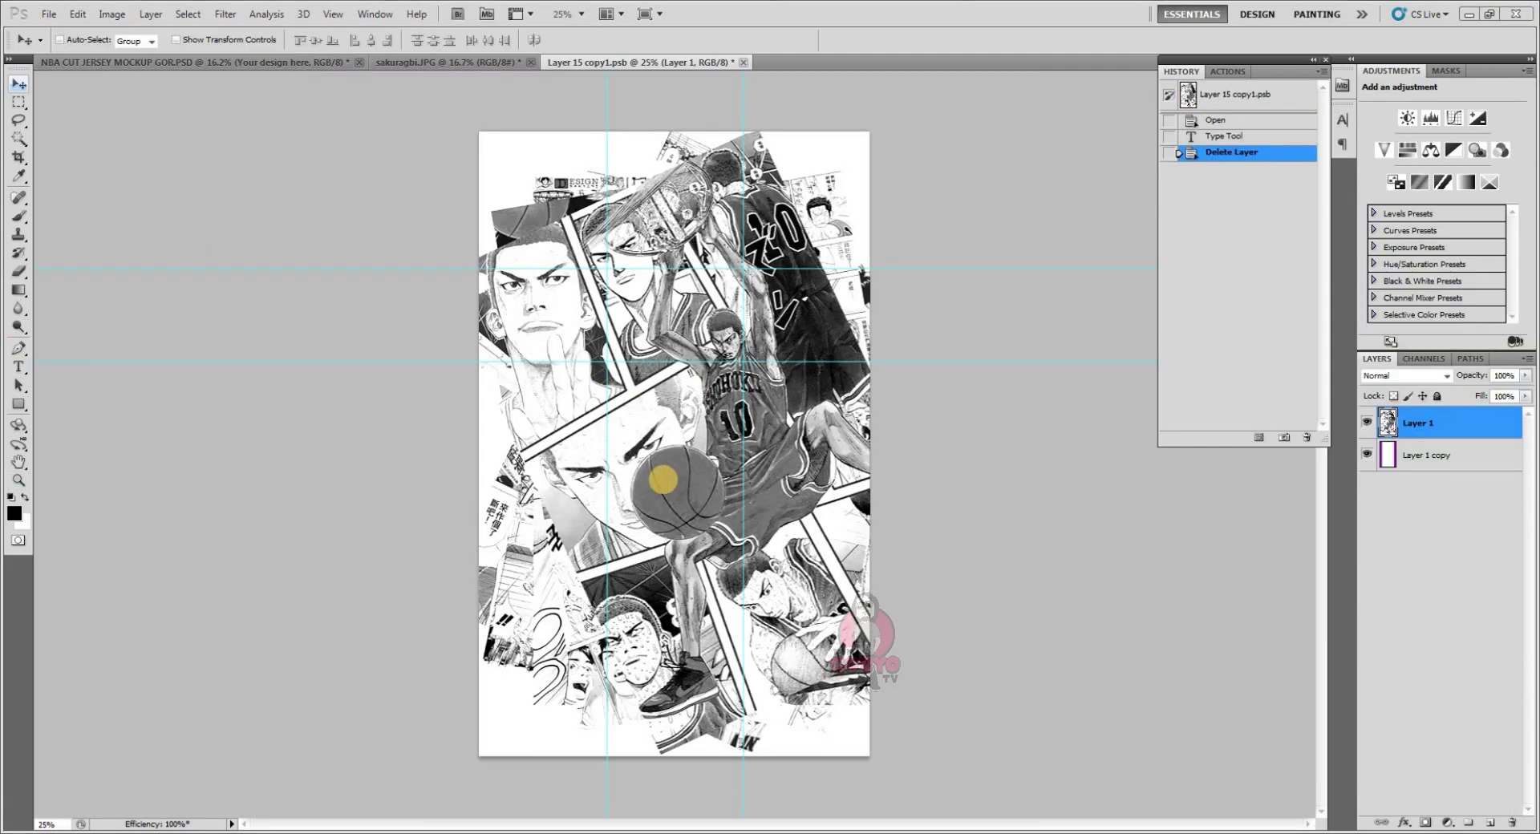
{"action": "key", "text": "v"}
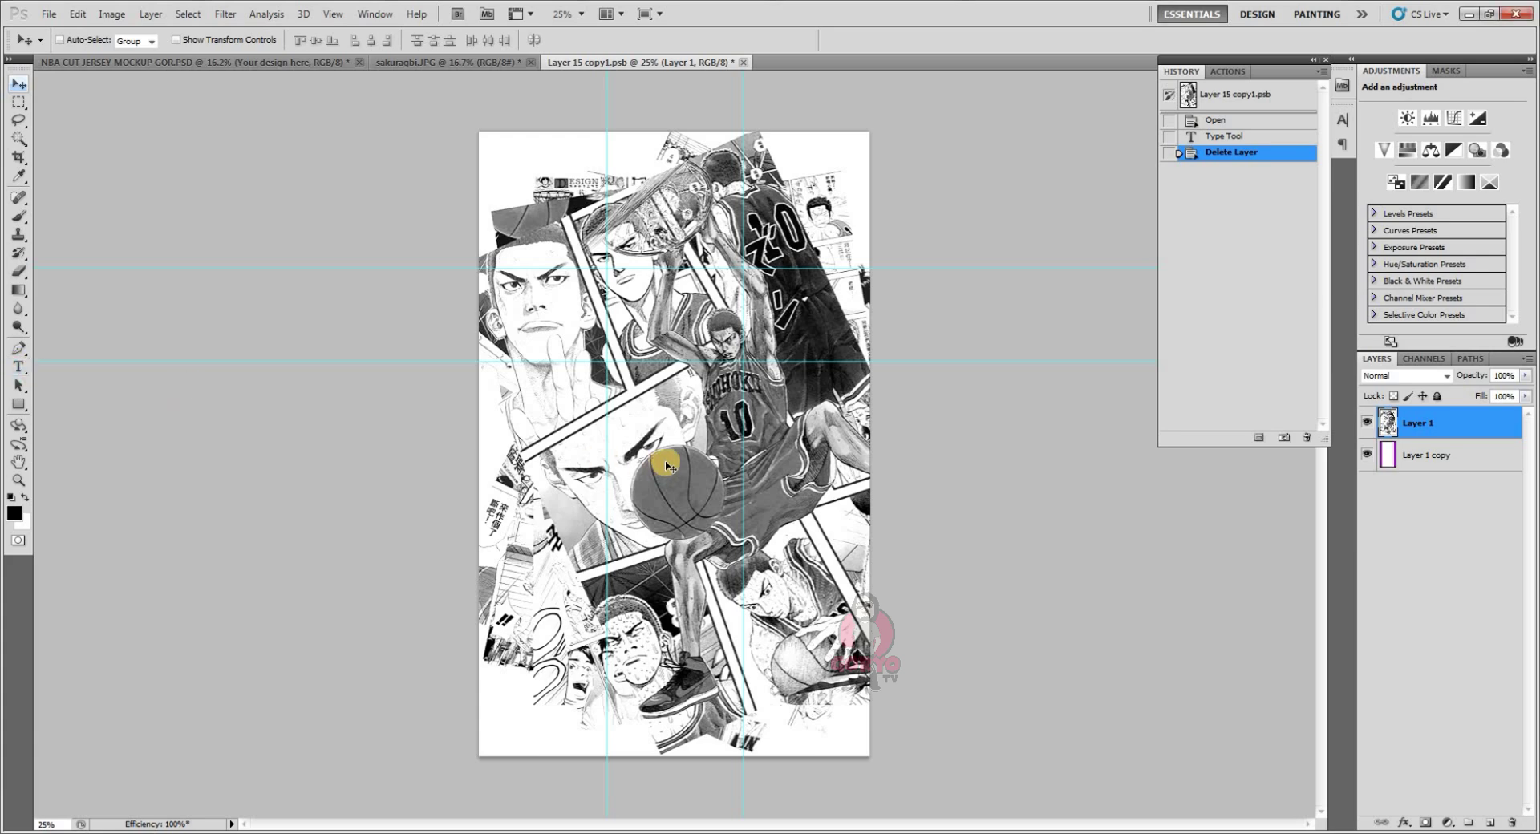
- Add the text SHOHOKU in the NBA Bulls font and enlarge it across the chest to about 82.73 pt
{"action": "left_click", "coordinate": [15, 369]}
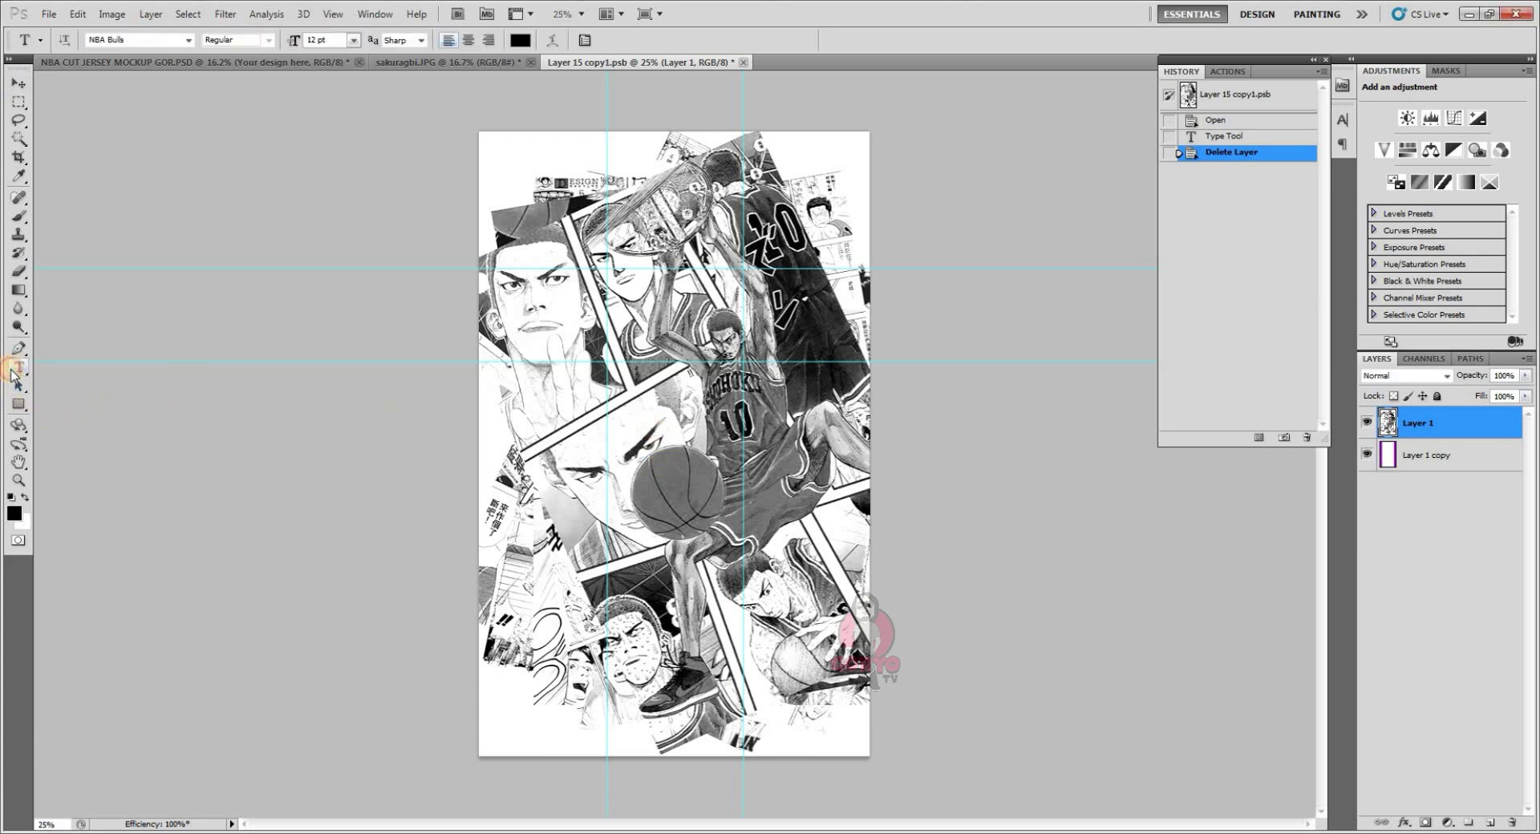
{"action": "left_click", "coordinate": [638, 424]}
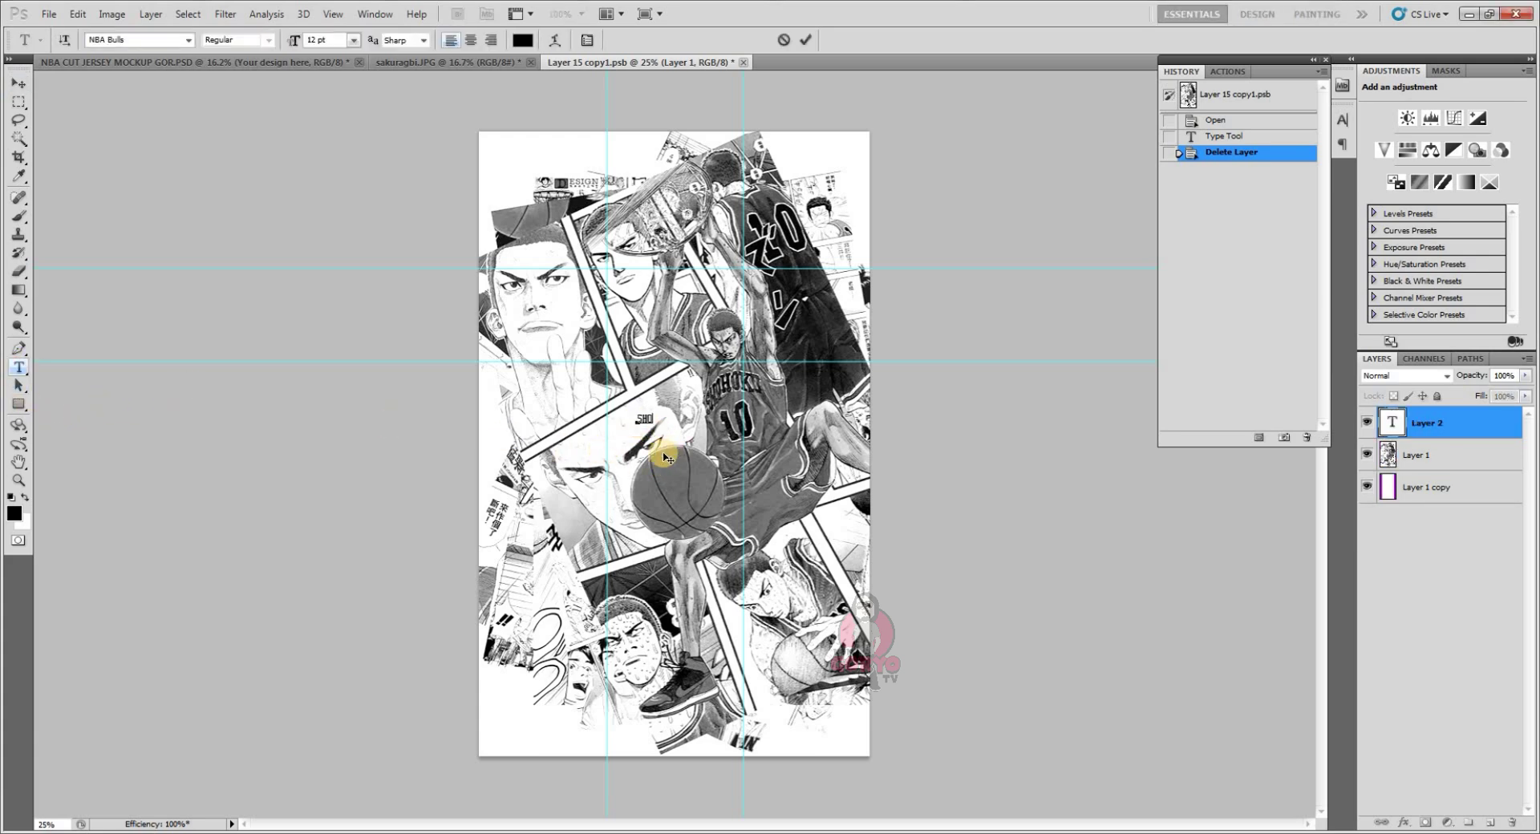
{"action": "left_click", "coordinate": [757, 289]}
{"action": "left_click", "coordinate": [74, 15]}
{"action": "left_click", "coordinate": [160, 313]}
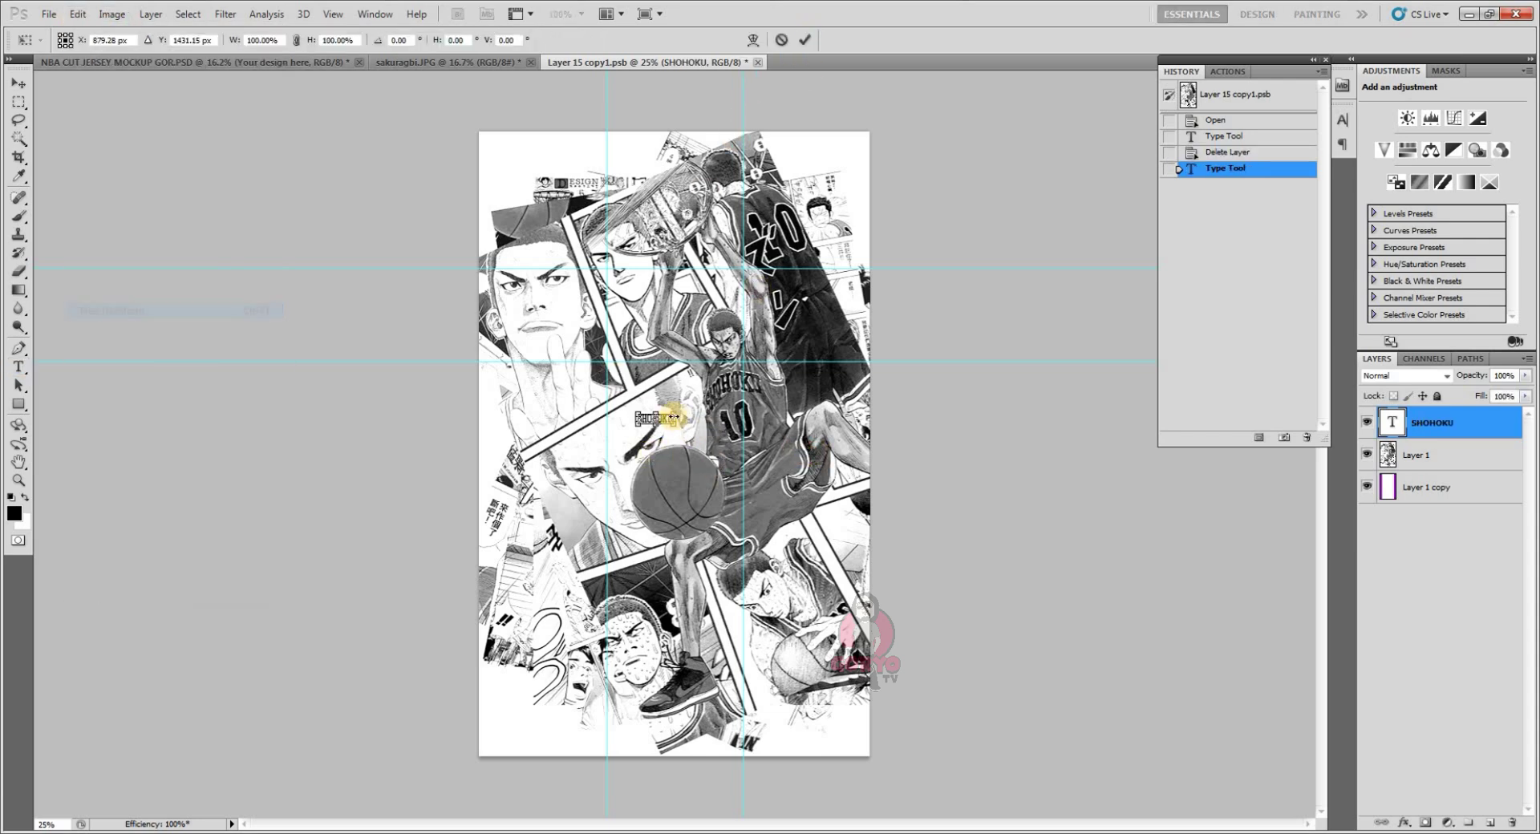
{"action": "left_click_drag", "start_coordinate": [675, 427], "coordinate": [775, 377]}
{"action": "left_click", "coordinate": [805, 40]}
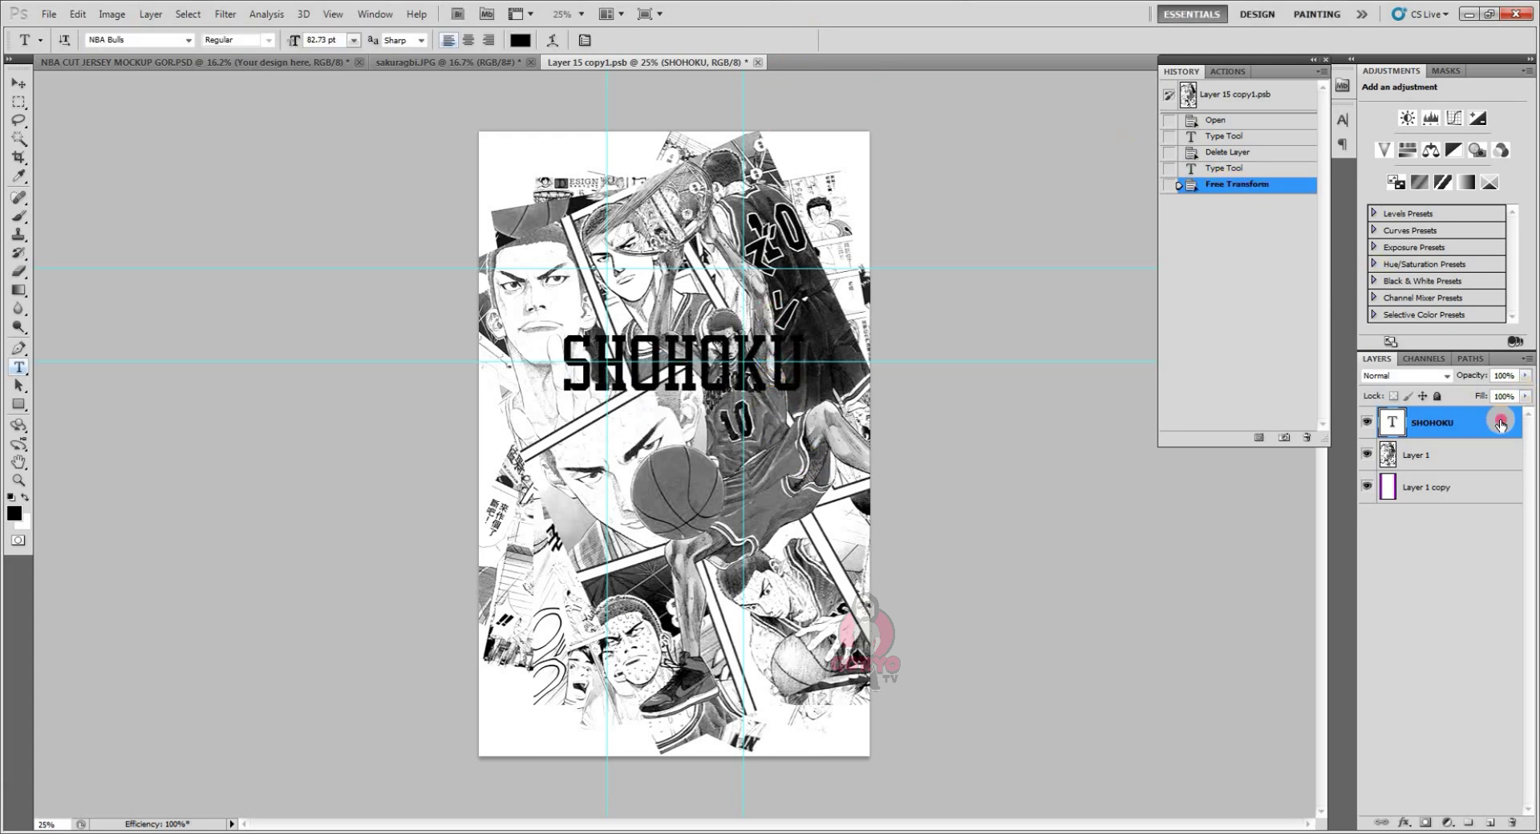
- Apply a Color Overlay to the SHOHOKU text layer using the copied dark red hex colour
{"action": "double_click", "coordinate": [1501, 423]}
{"action": "left_click", "coordinate": [868, 553]}
{"action": "left_click", "coordinate": [1125, 399]}
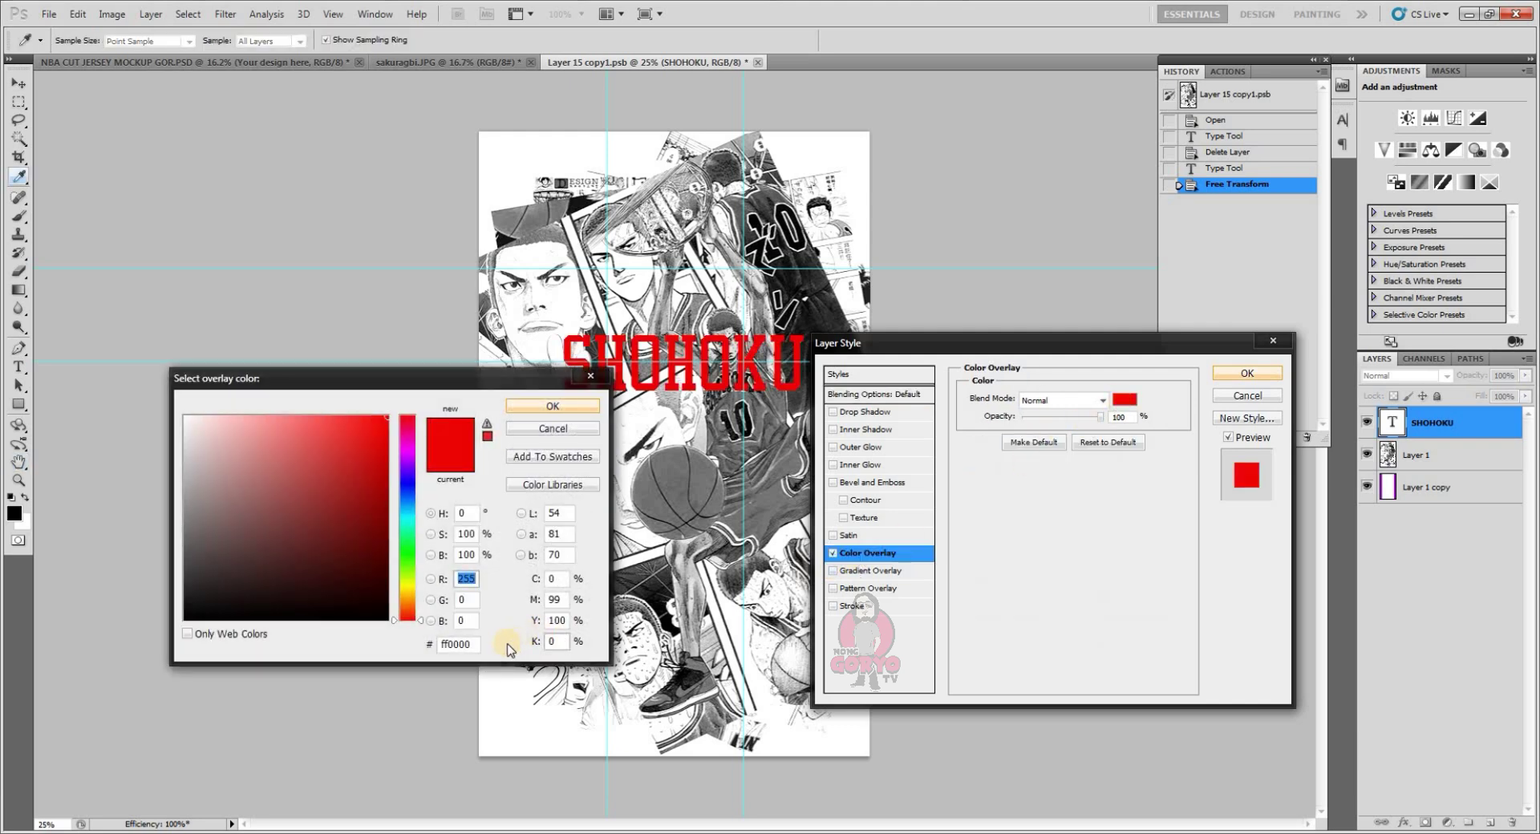
{"action": "double_click", "coordinate": [453, 644]}
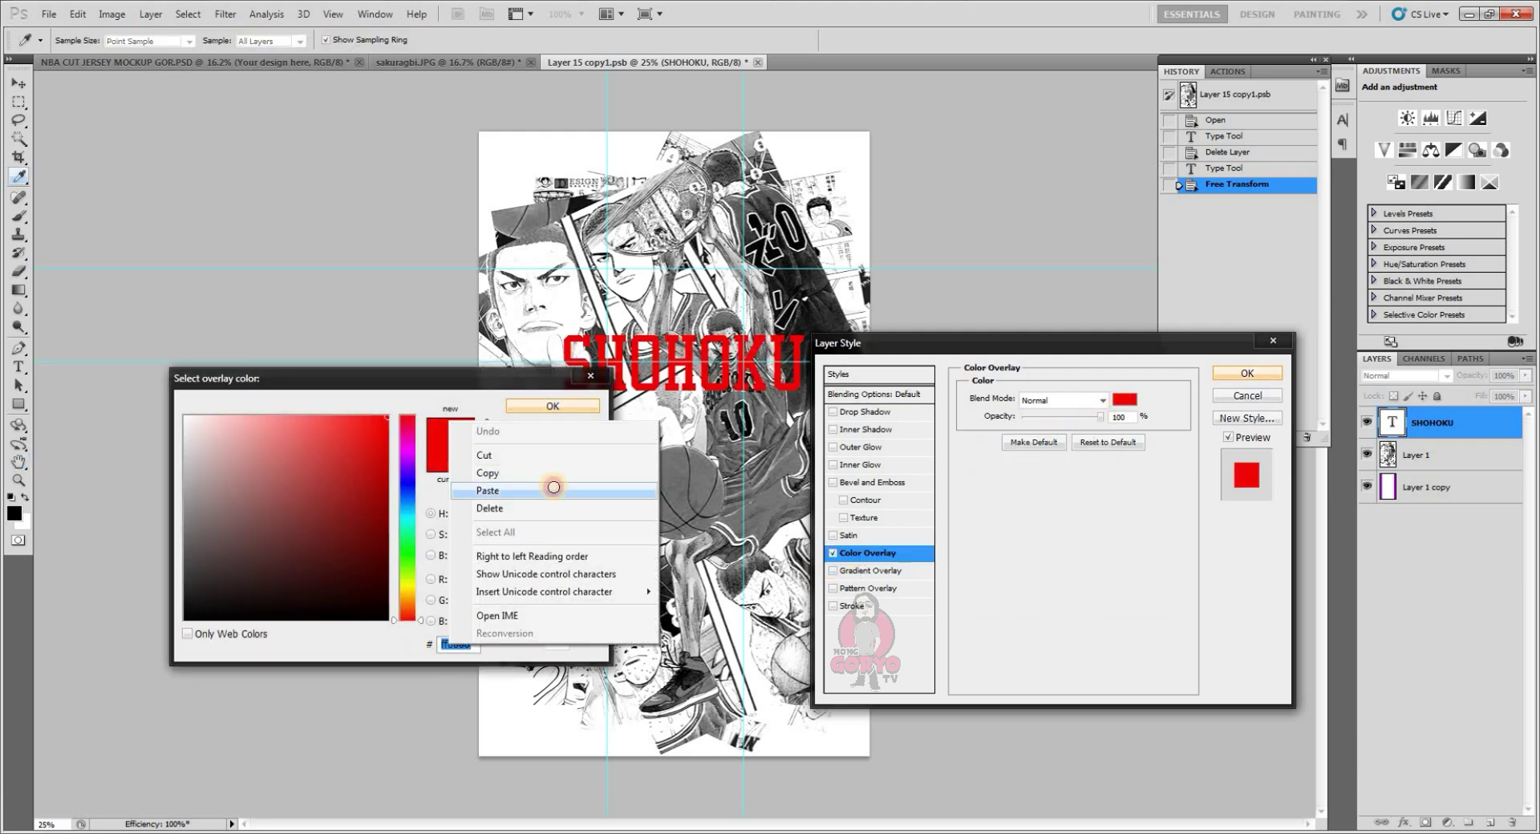
{"action": "left_click", "coordinate": [600, 490]}
{"action": "left_click", "coordinate": [553, 406]}
- Add a black outside Stroke to the SHOHOKU text, adjust its size and apply the layer style
{"action": "left_click", "coordinate": [869, 606]}
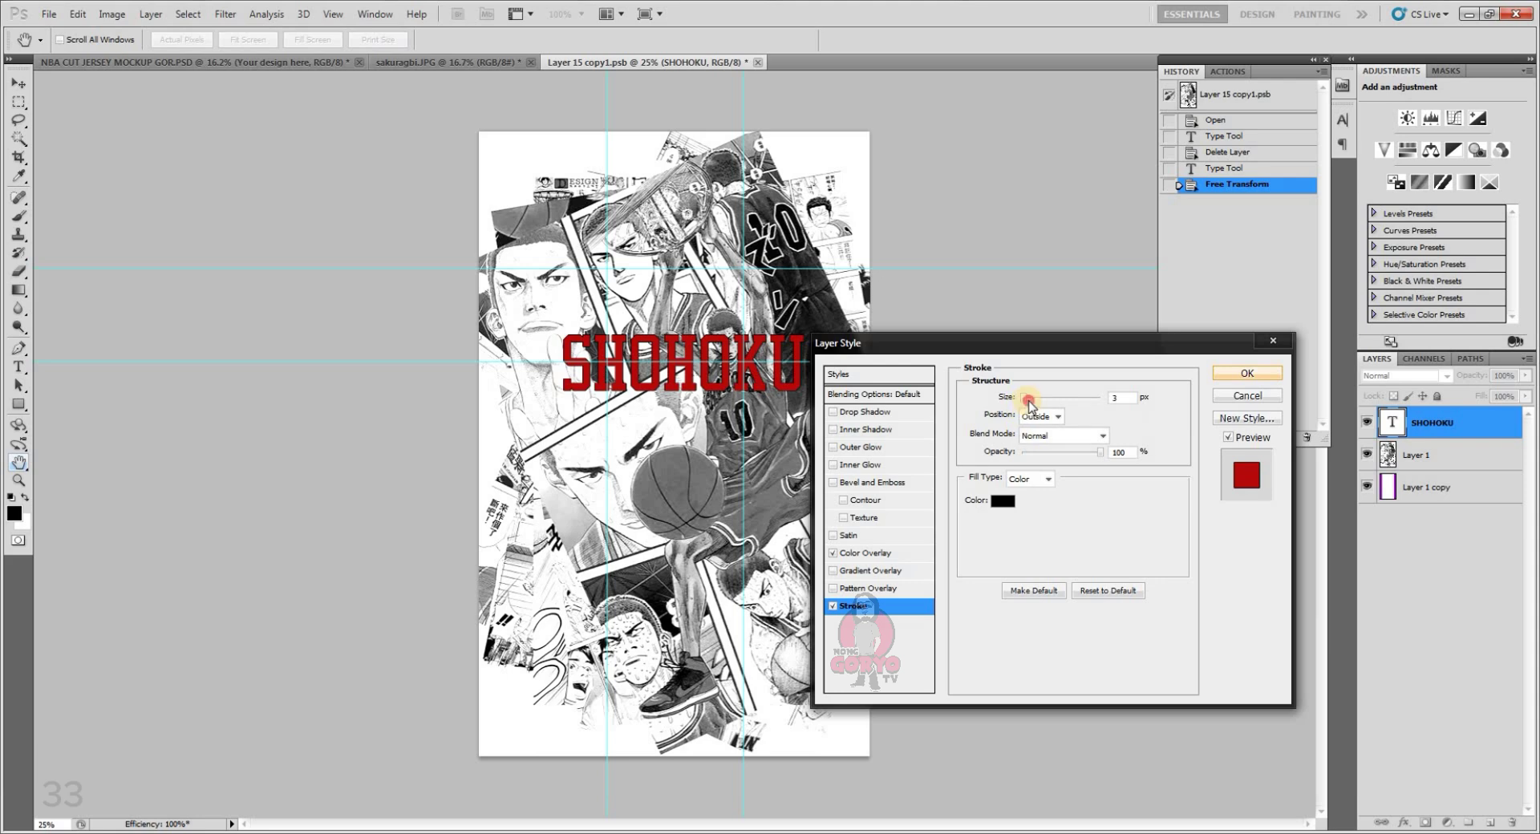
{"action": "left_click_drag", "start_coordinate": [1029, 402], "coordinate": [1030, 389]}
{"action": "key", "text": "Return"}
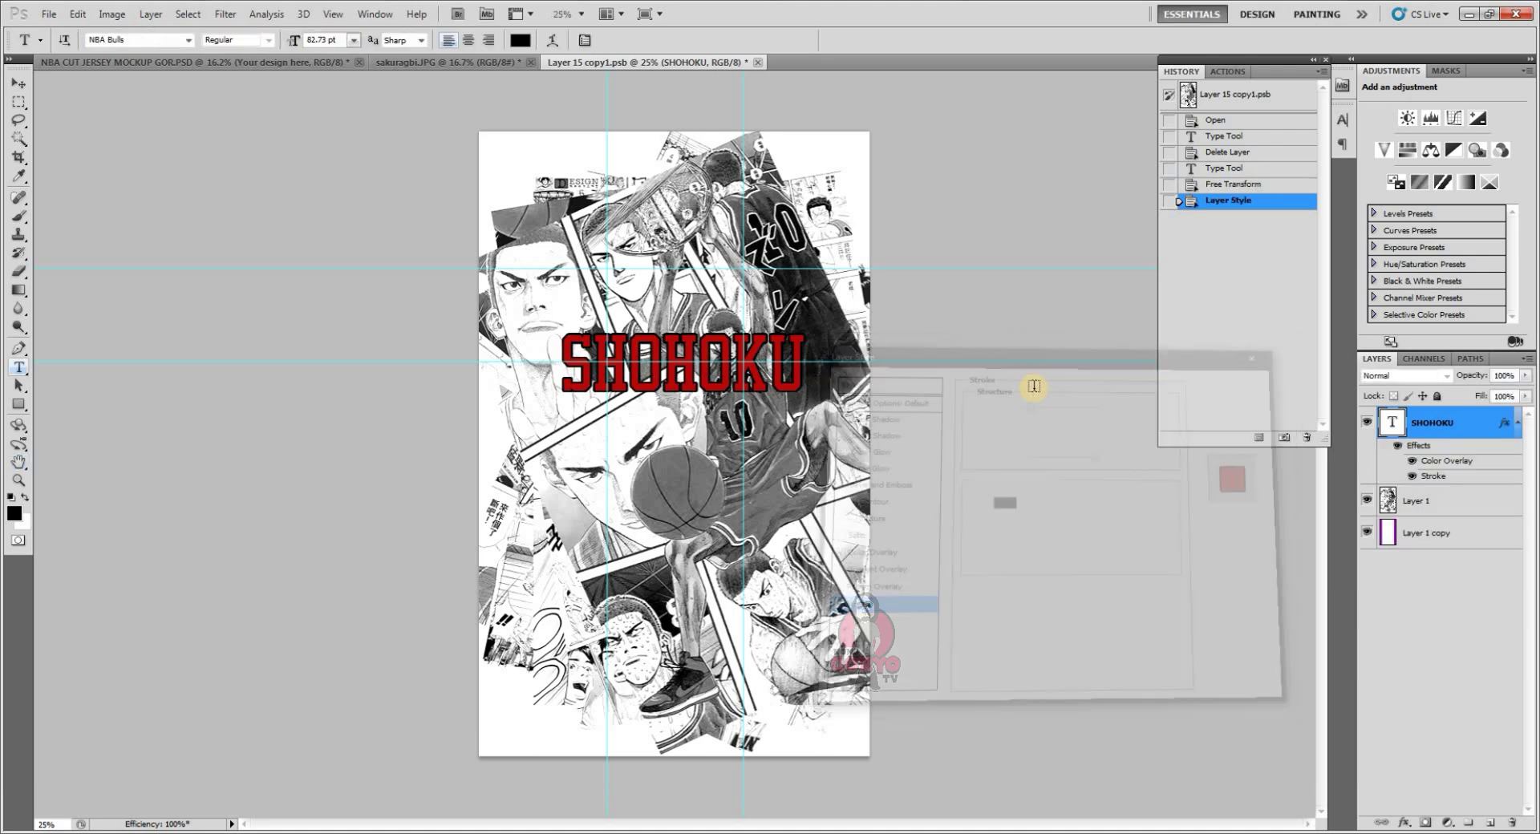
- Warp the SHOHOKU text with the Arc style, setting Bend to 15% and Vertical Distortion to 5%
{"action": "left_click", "coordinate": [552, 42]}
{"action": "left_click", "coordinate": [1015, 269]}
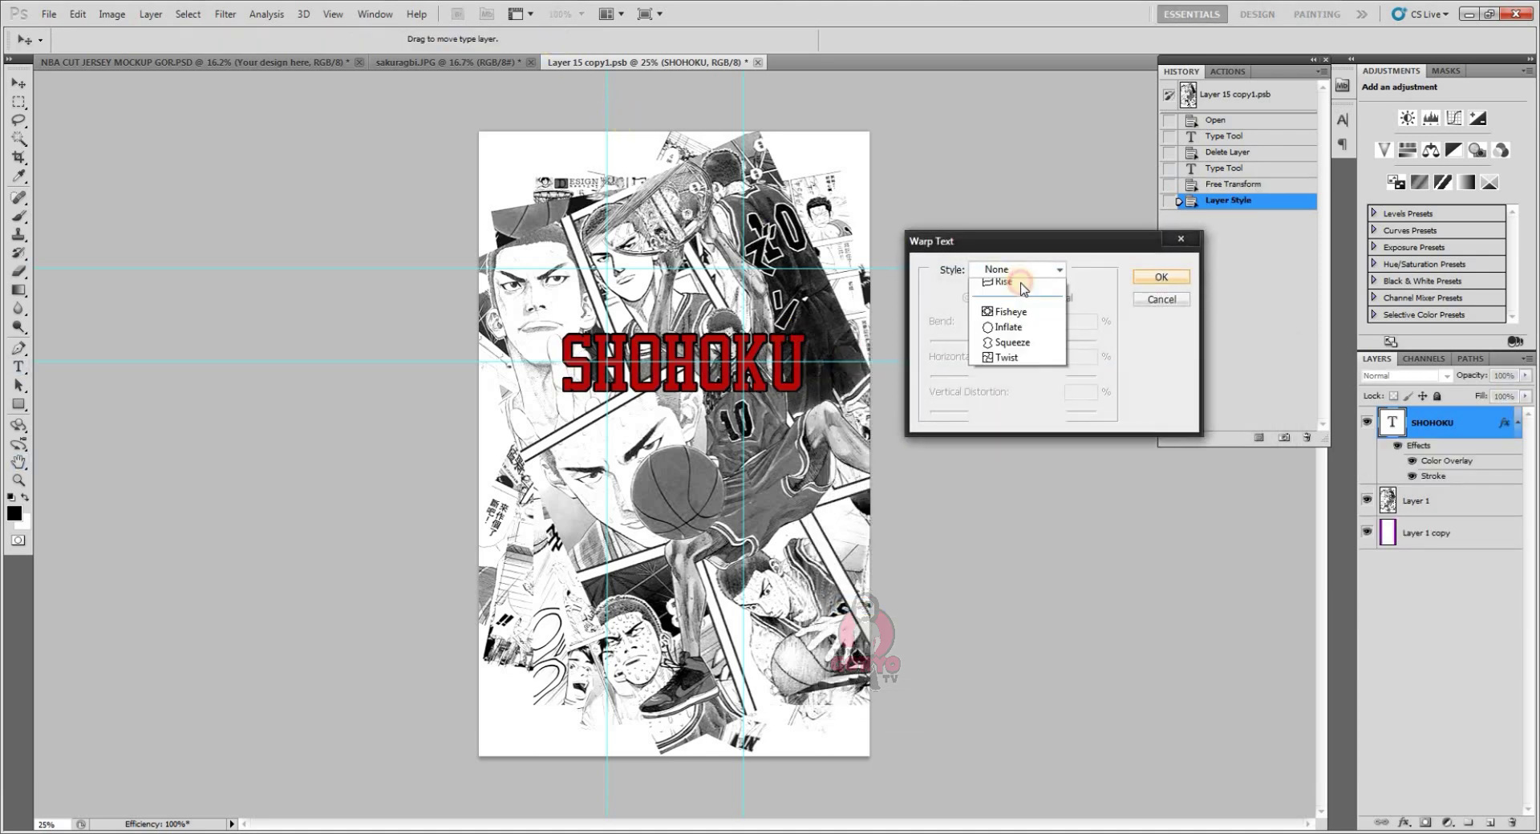
{"action": "left_click", "coordinate": [1041, 325]}
{"action": "key", "text": "Tab"}
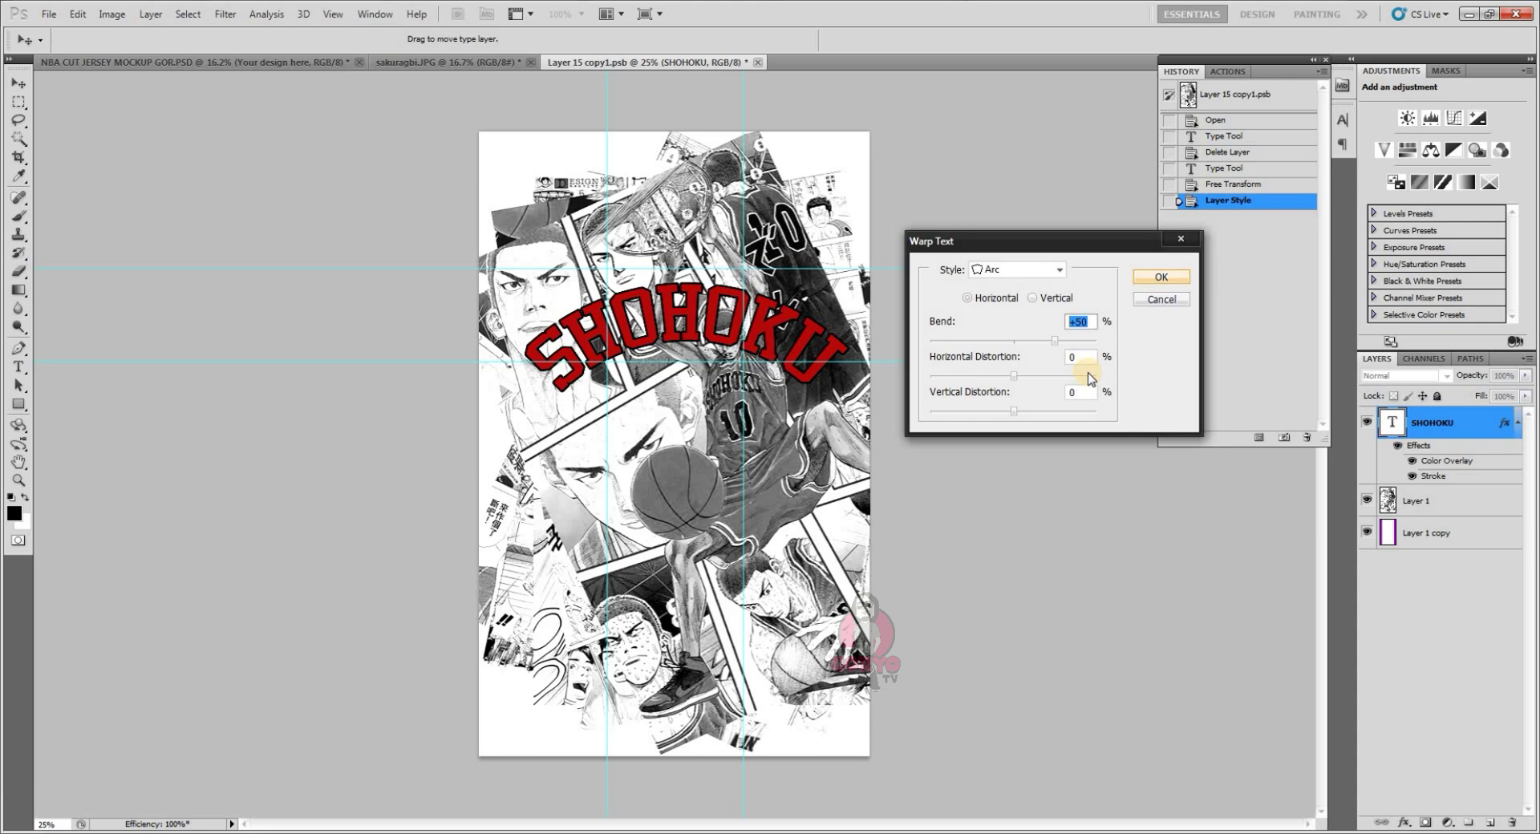
{"action": "type", "text": "15"}
{"action": "key", "text": "Tab"}
{"action": "key", "text": "Tab"}
{"action": "type", "text": "5"}
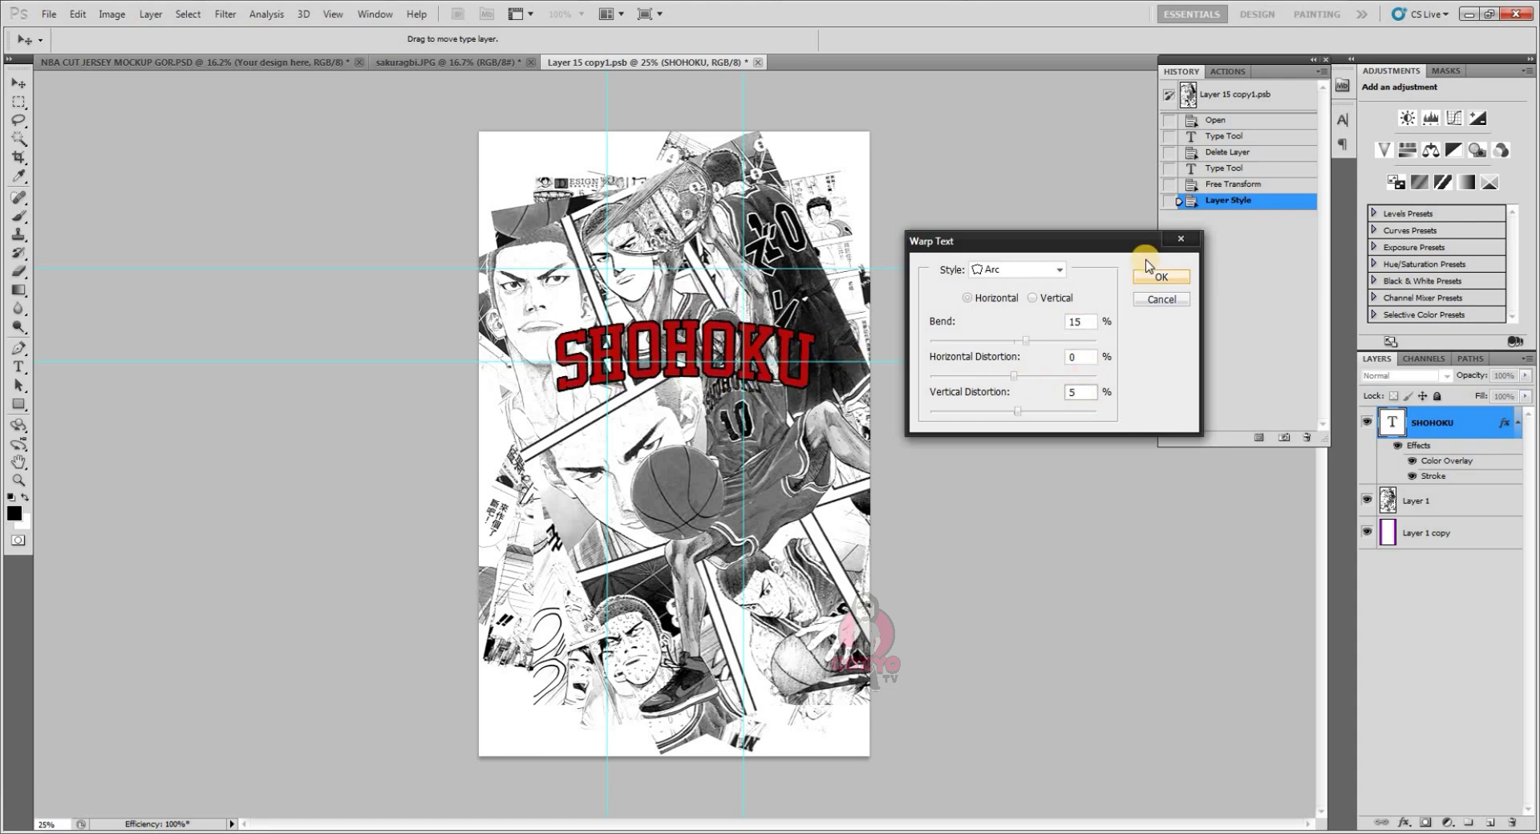
{"action": "key", "text": "Return"}
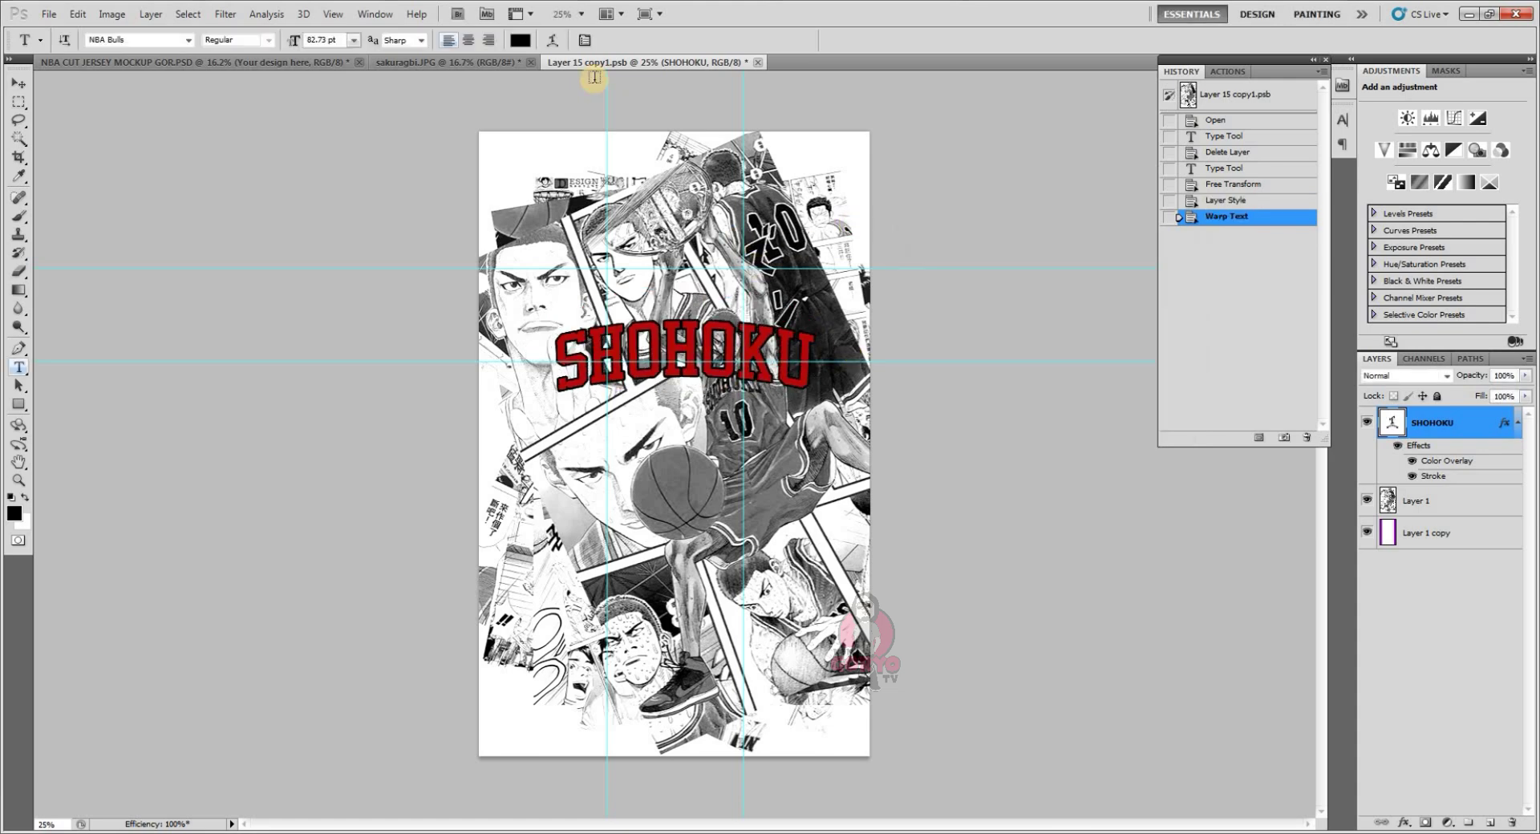
- Stretch the SHOHOKU text upward with Free Transform to about 131% of its height
{"action": "left_click", "coordinate": [77, 13]}
{"action": "left_click", "coordinate": [215, 311]}
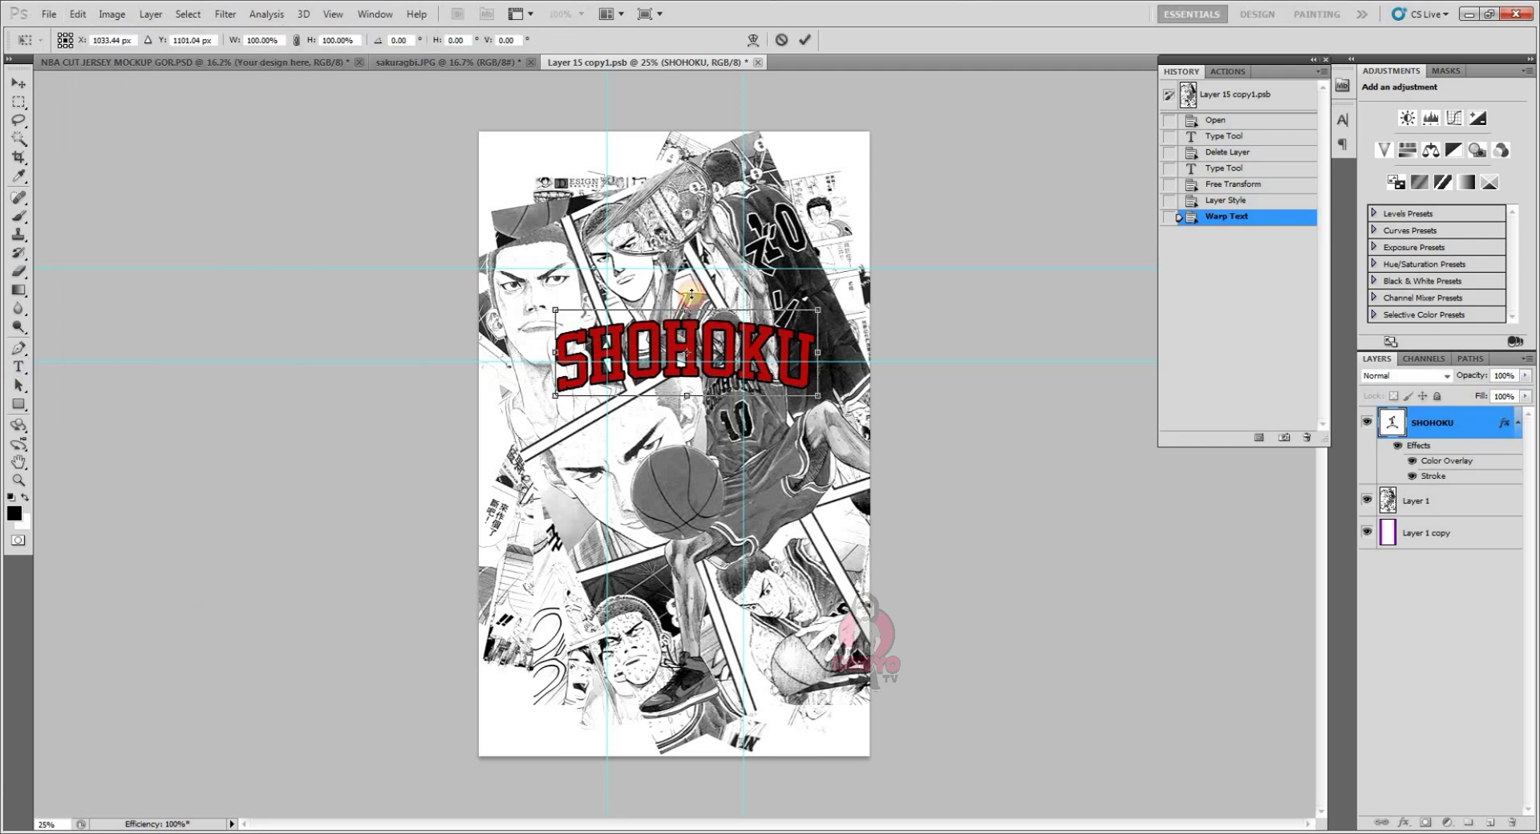
{"action": "left_click_drag", "start_coordinate": [691, 296], "coordinate": [693, 283]}
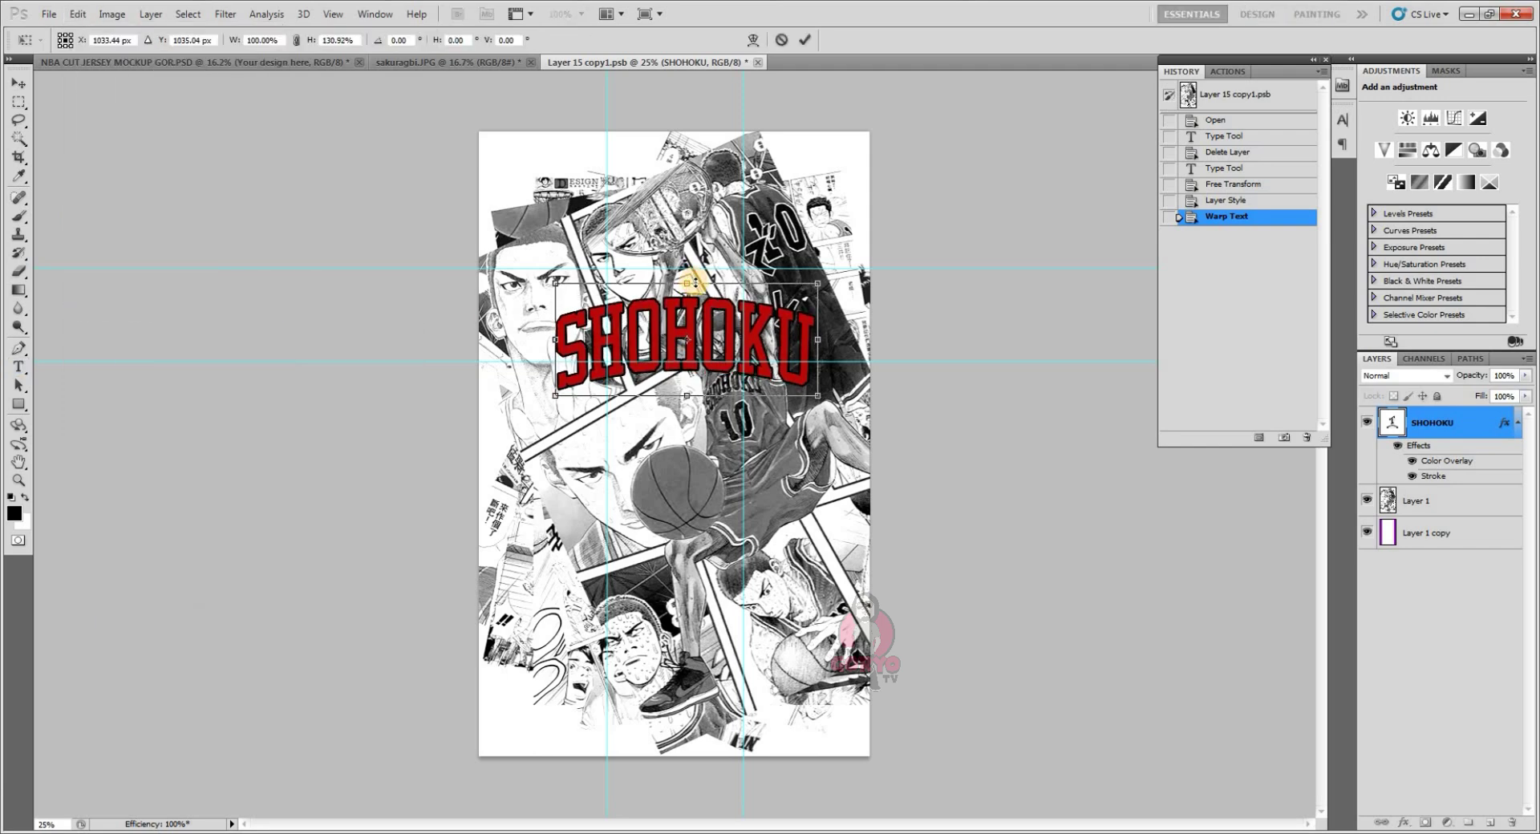
{"action": "left_click", "coordinate": [805, 39]}
- Centre the SHOHOKU text horizontally on the canvas, clear the selection and move the text slightly down
{"action": "key", "text": "ctrl+a"}
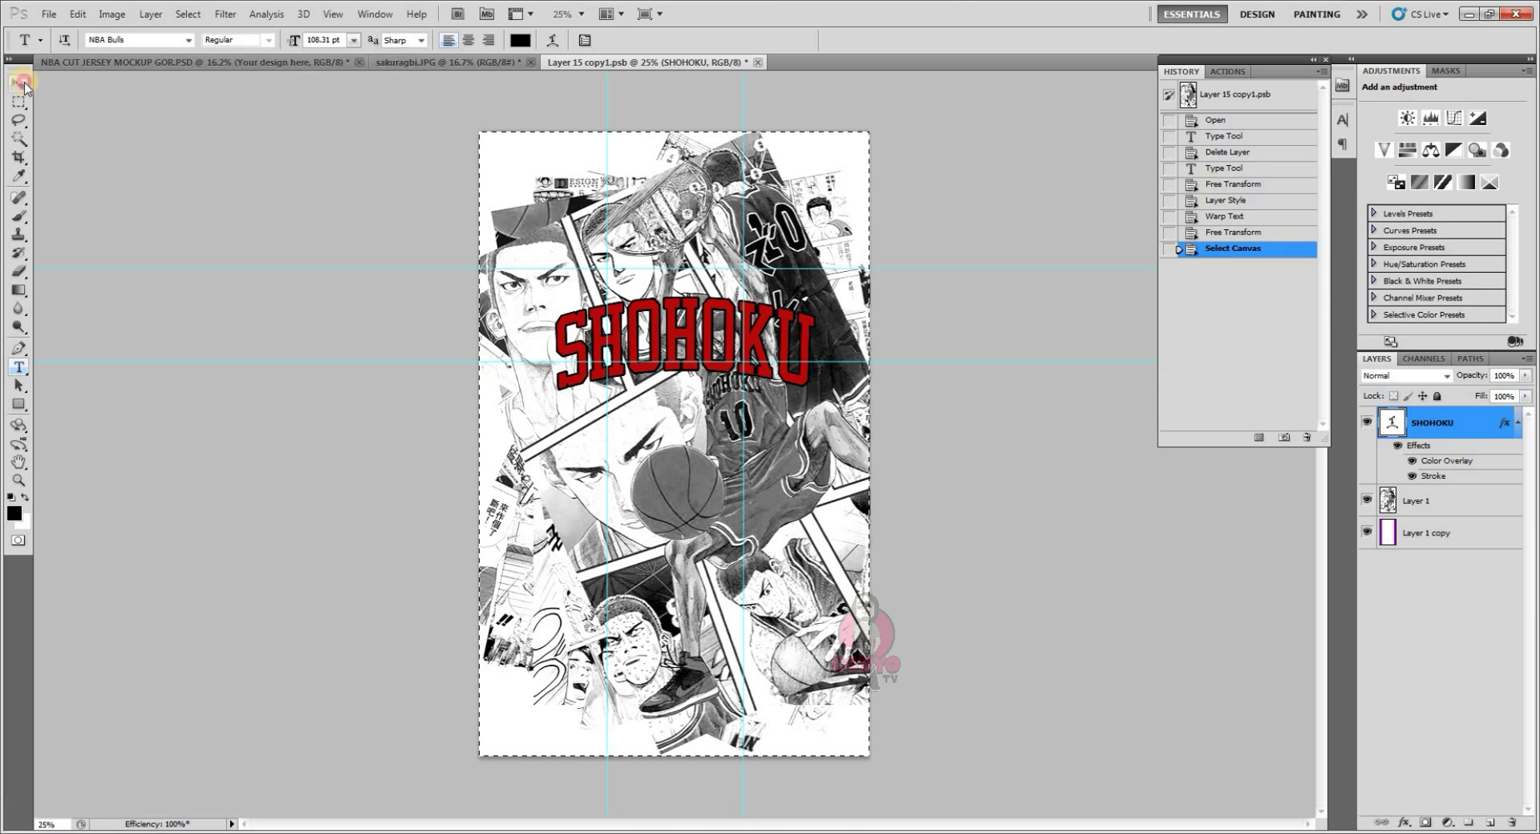
{"action": "left_click", "coordinate": [371, 40]}
{"action": "left_click", "coordinate": [371, 41]}
{"action": "left_click", "coordinate": [370, 41]}
{"action": "left_click", "coordinate": [370, 40]}
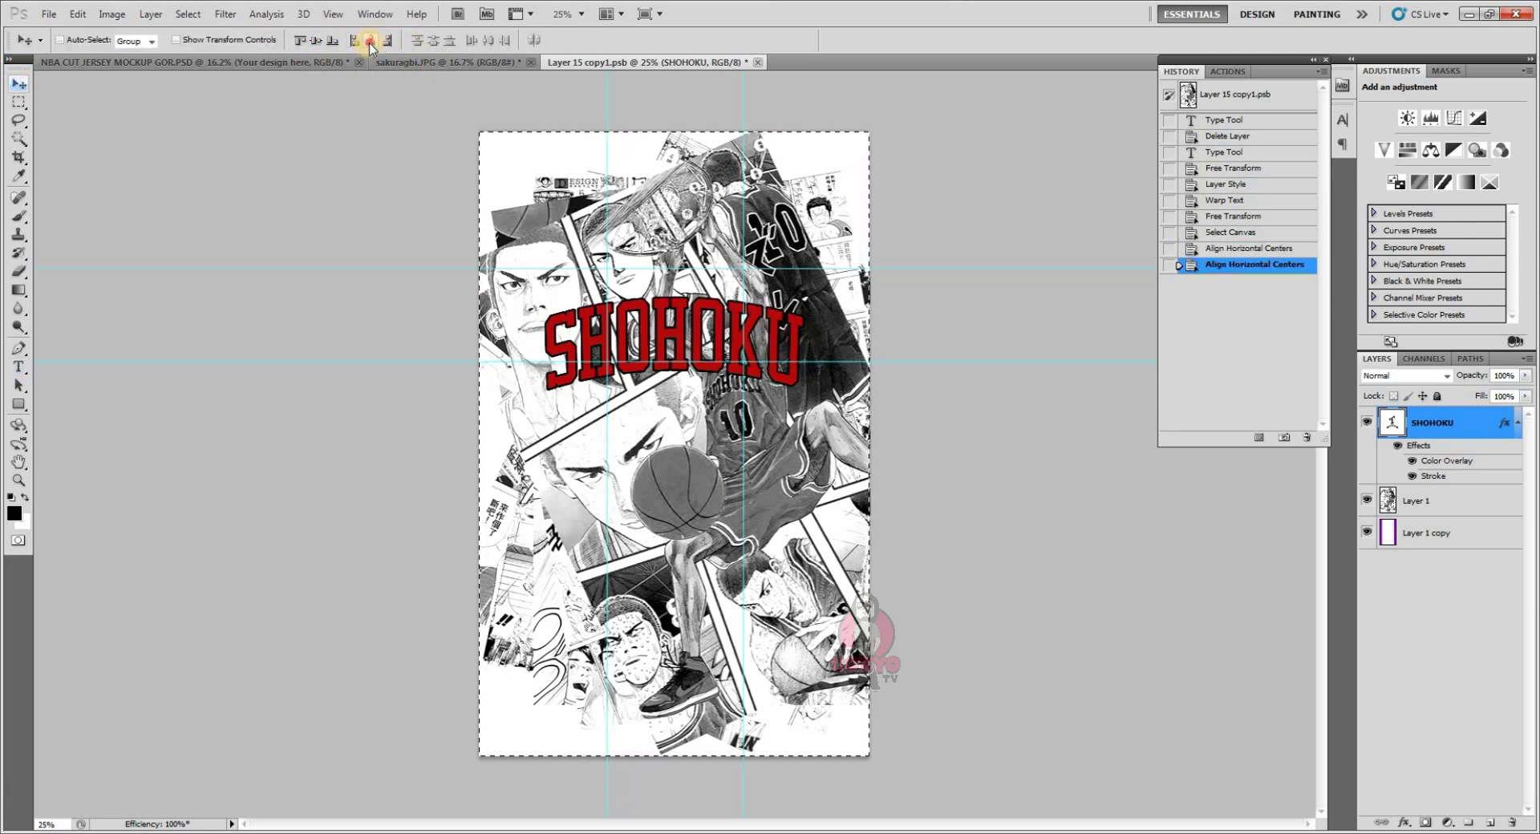
{"action": "key", "text": "ctrl+d"}
{"action": "left_click_drag", "start_coordinate": [709, 325], "coordinate": [709, 347]}
- Move the manga collage on Layer 1 upward and enlarge it to about 104% width and 108% height to cover the canvas
{"action": "left_click", "coordinate": [851, 499], "text": "ctrl"}
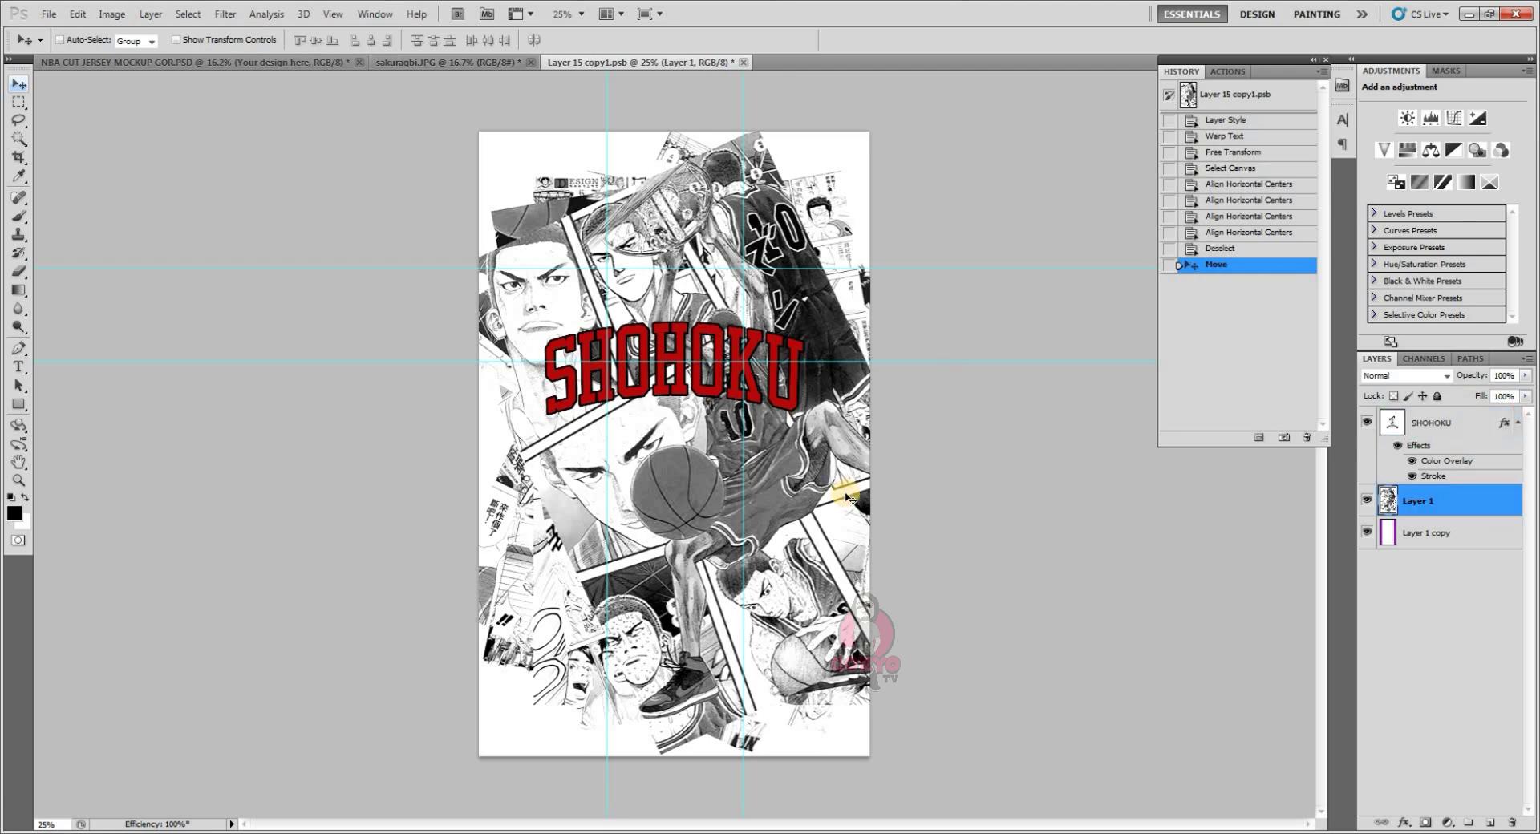
{"action": "left_click_drag", "start_coordinate": [839, 491], "coordinate": [839, 463]}
{"action": "key", "text": "ctrl+t"}
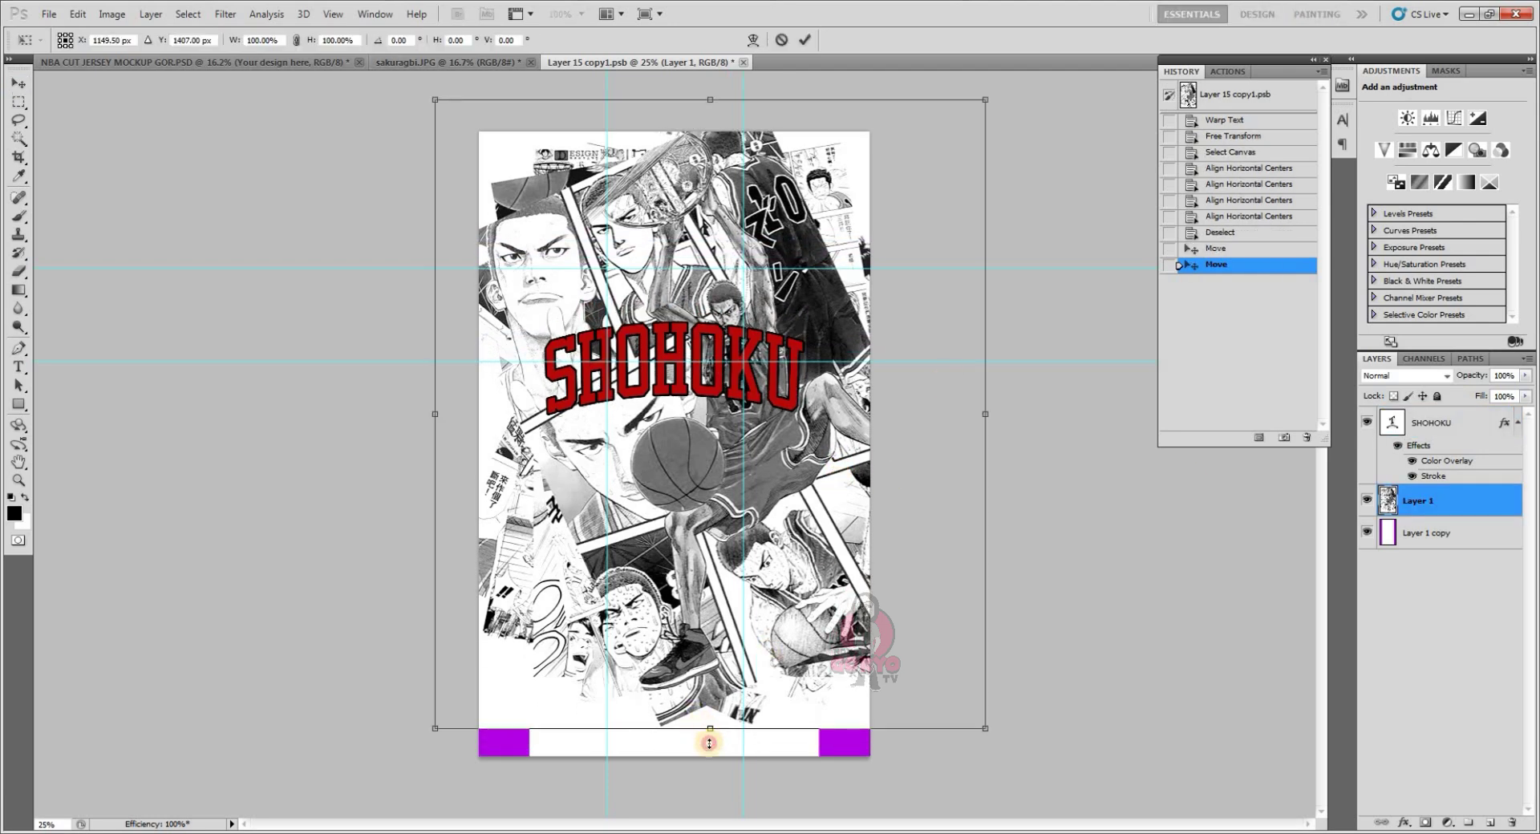
{"action": "left_click_drag", "start_coordinate": [710, 743], "coordinate": [709, 760]}
{"action": "left_click_drag", "start_coordinate": [981, 94], "coordinate": [1004, 73]}
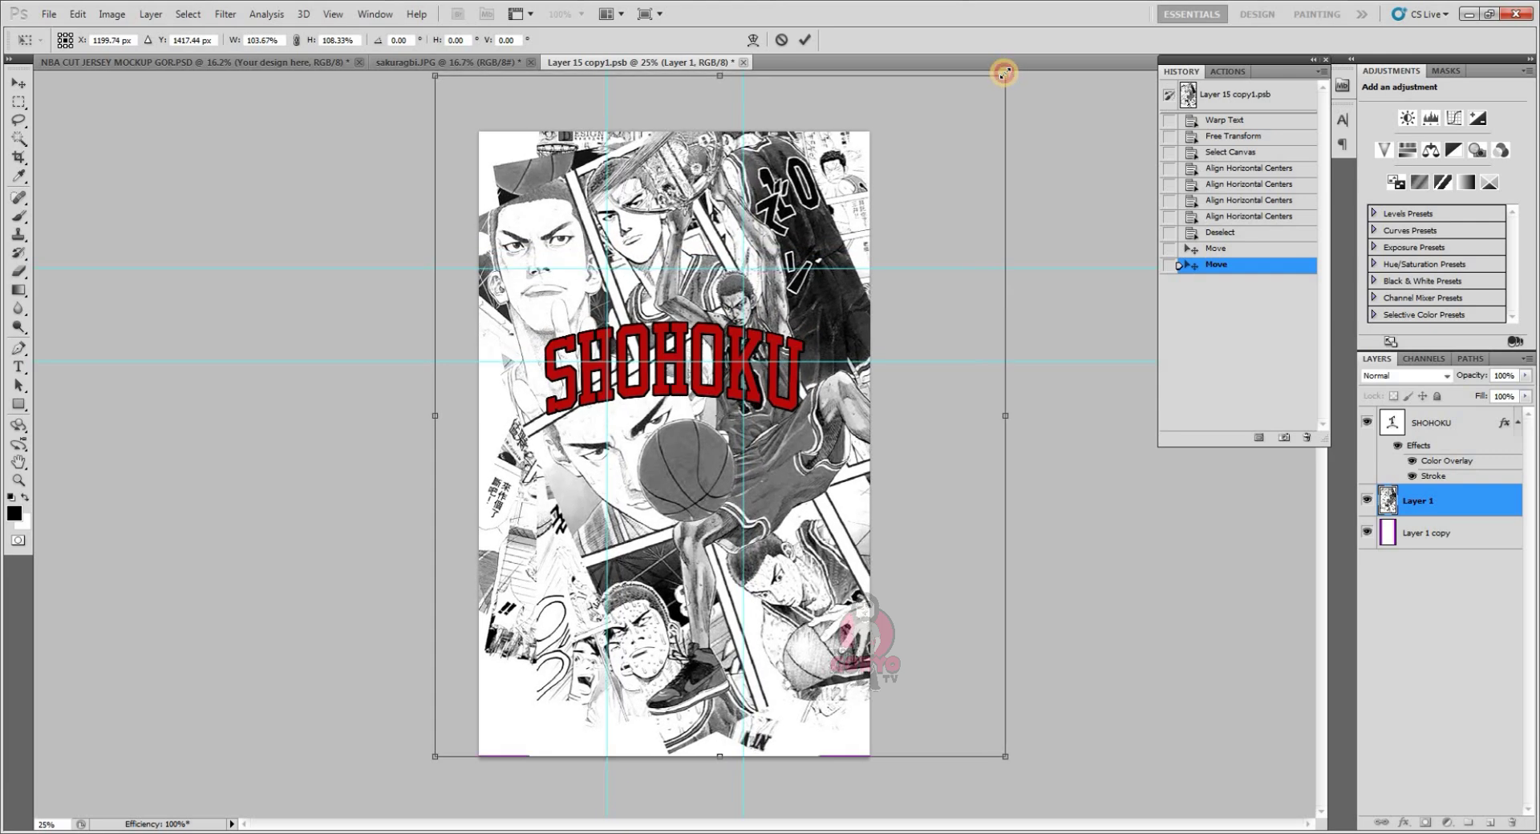
{"action": "left_click", "coordinate": [805, 39]}
- Duplicate the SHOHOKU text layer and place the copy directly below the original lettering
{"action": "left_click", "coordinate": [1433, 419]}
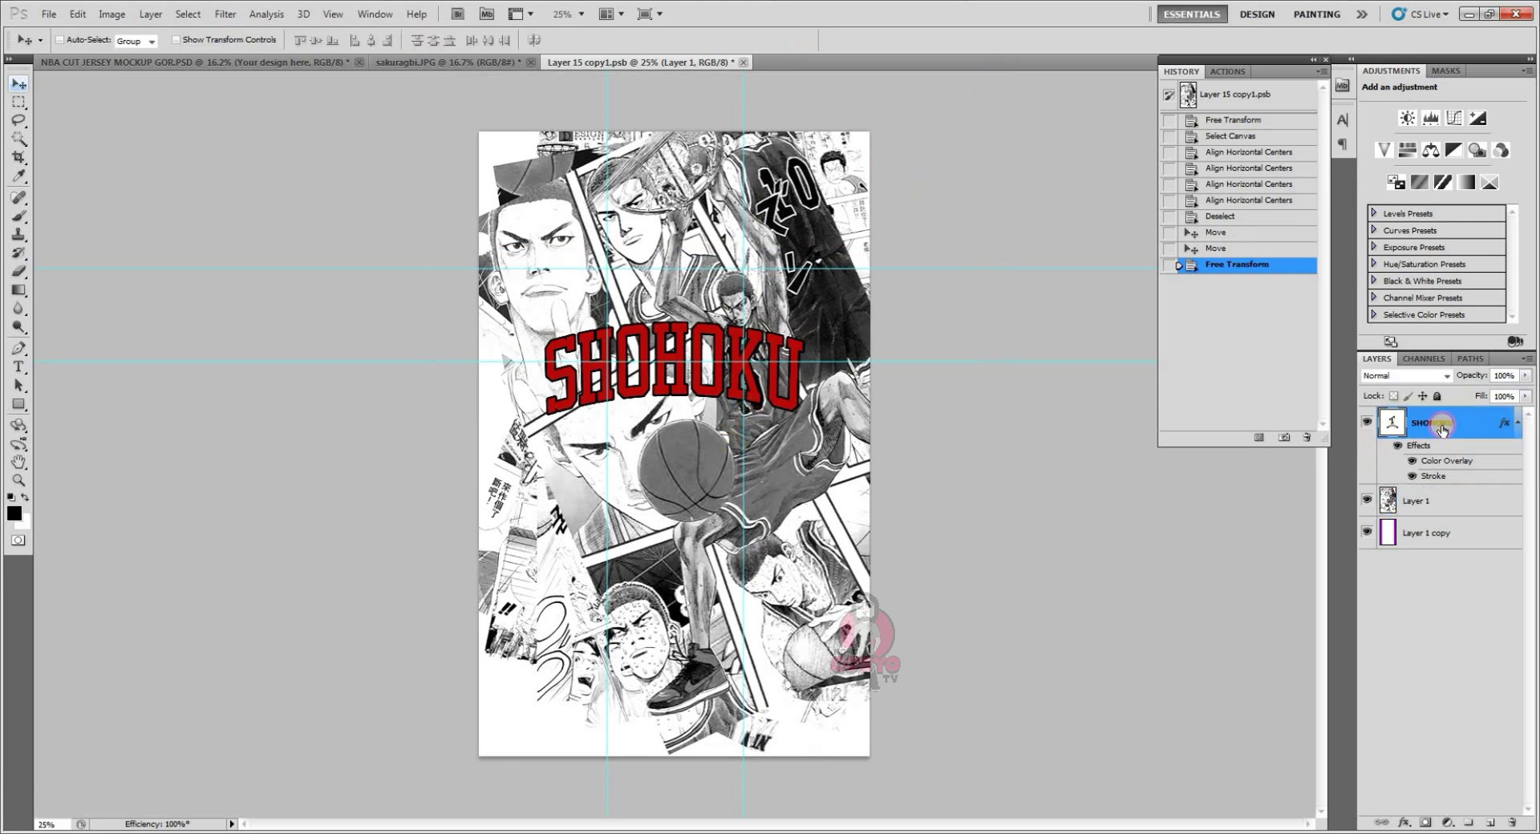
{"action": "right_click", "coordinate": [1433, 419]}
{"action": "left_click", "coordinate": [1355, 217]}
{"action": "left_click", "coordinate": [922, 263]}
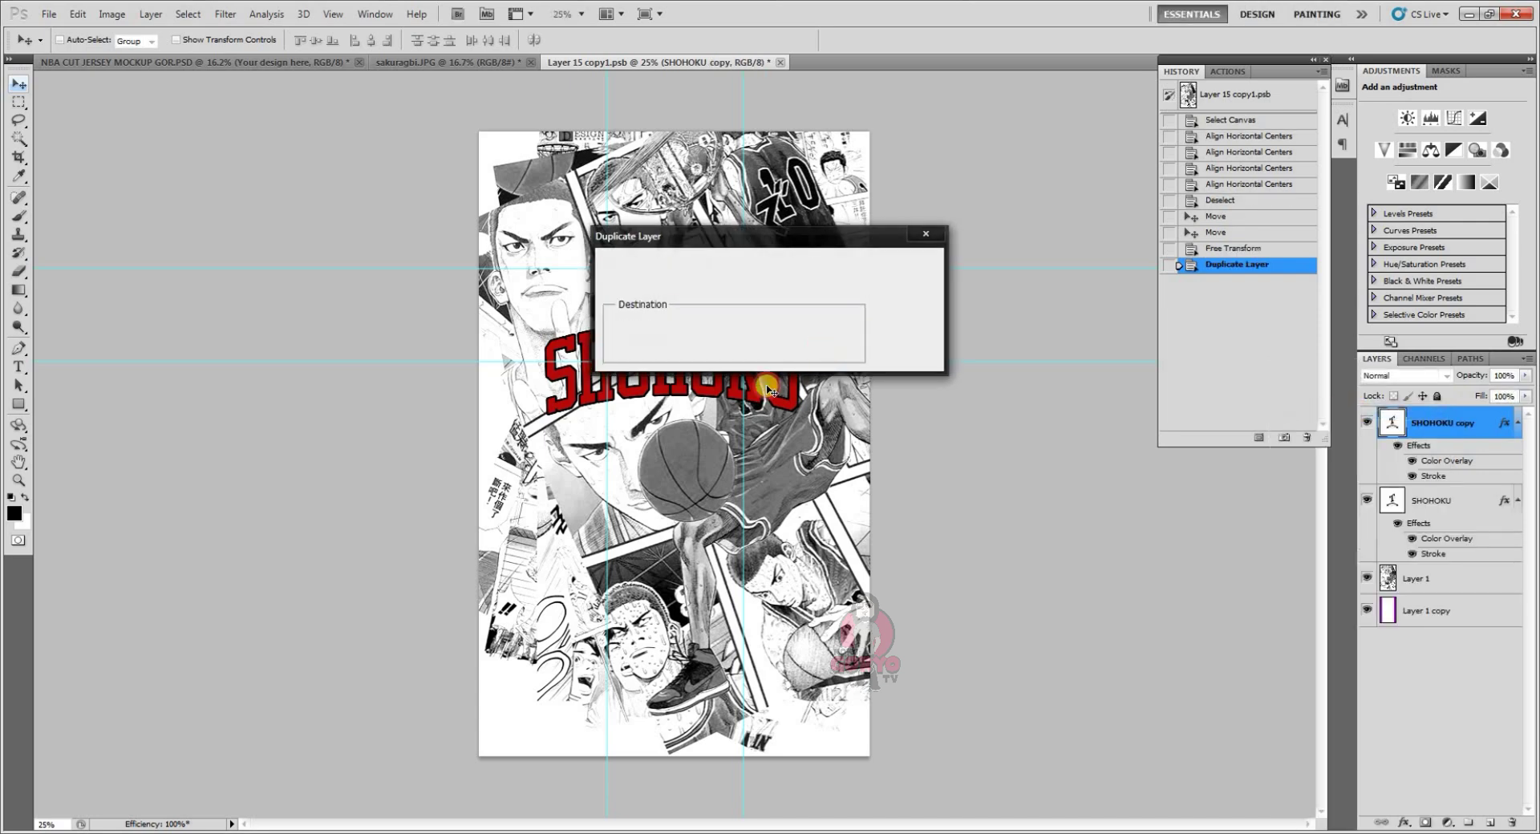
{"action": "left_click_drag", "start_coordinate": [690, 381], "coordinate": [691, 475]}
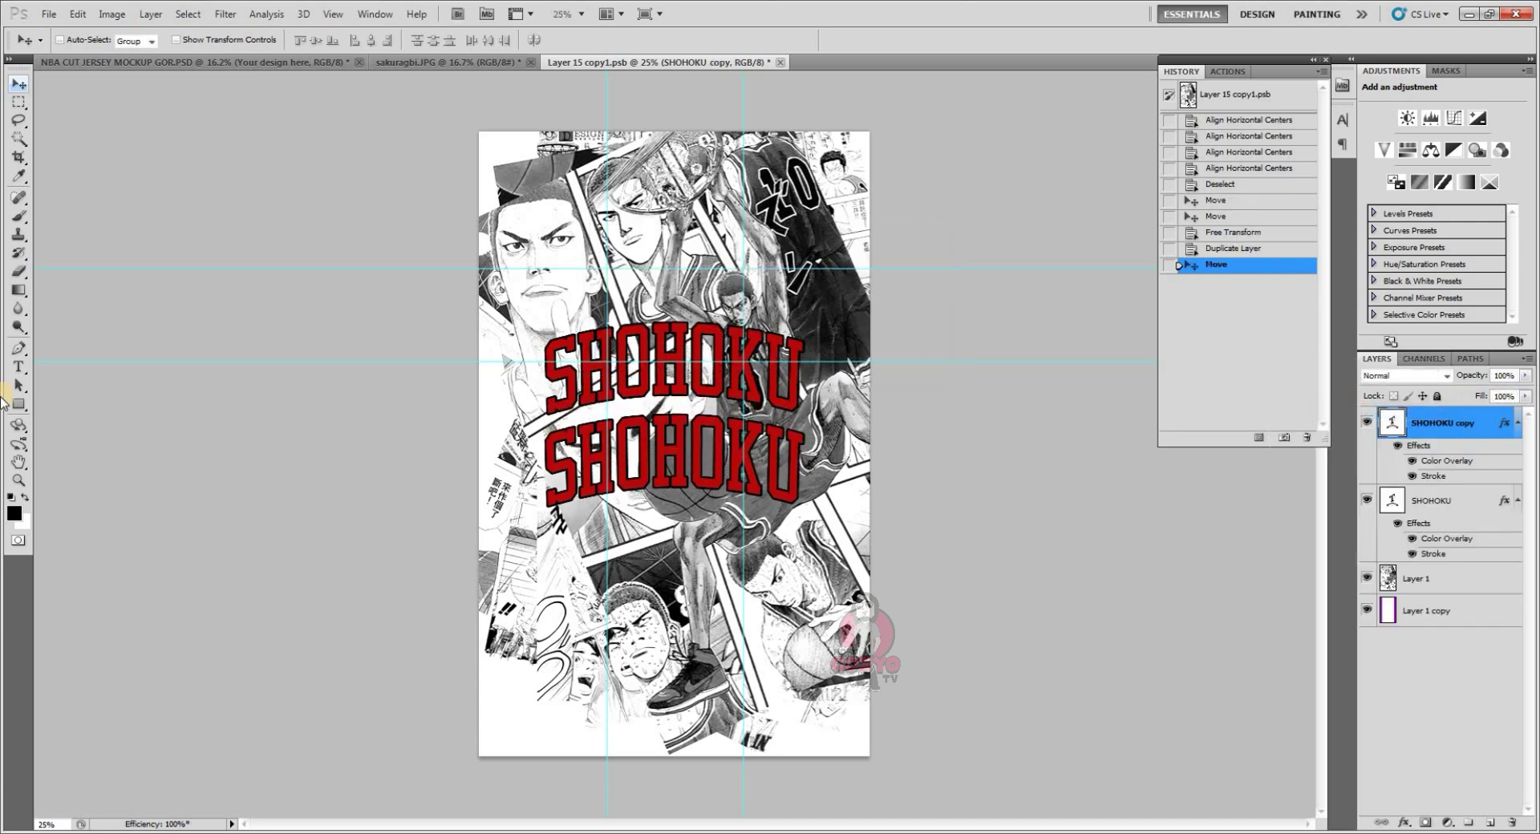
- Change the duplicated text to 10 and set its warp style to None
{"action": "left_click", "coordinate": [671, 459]}
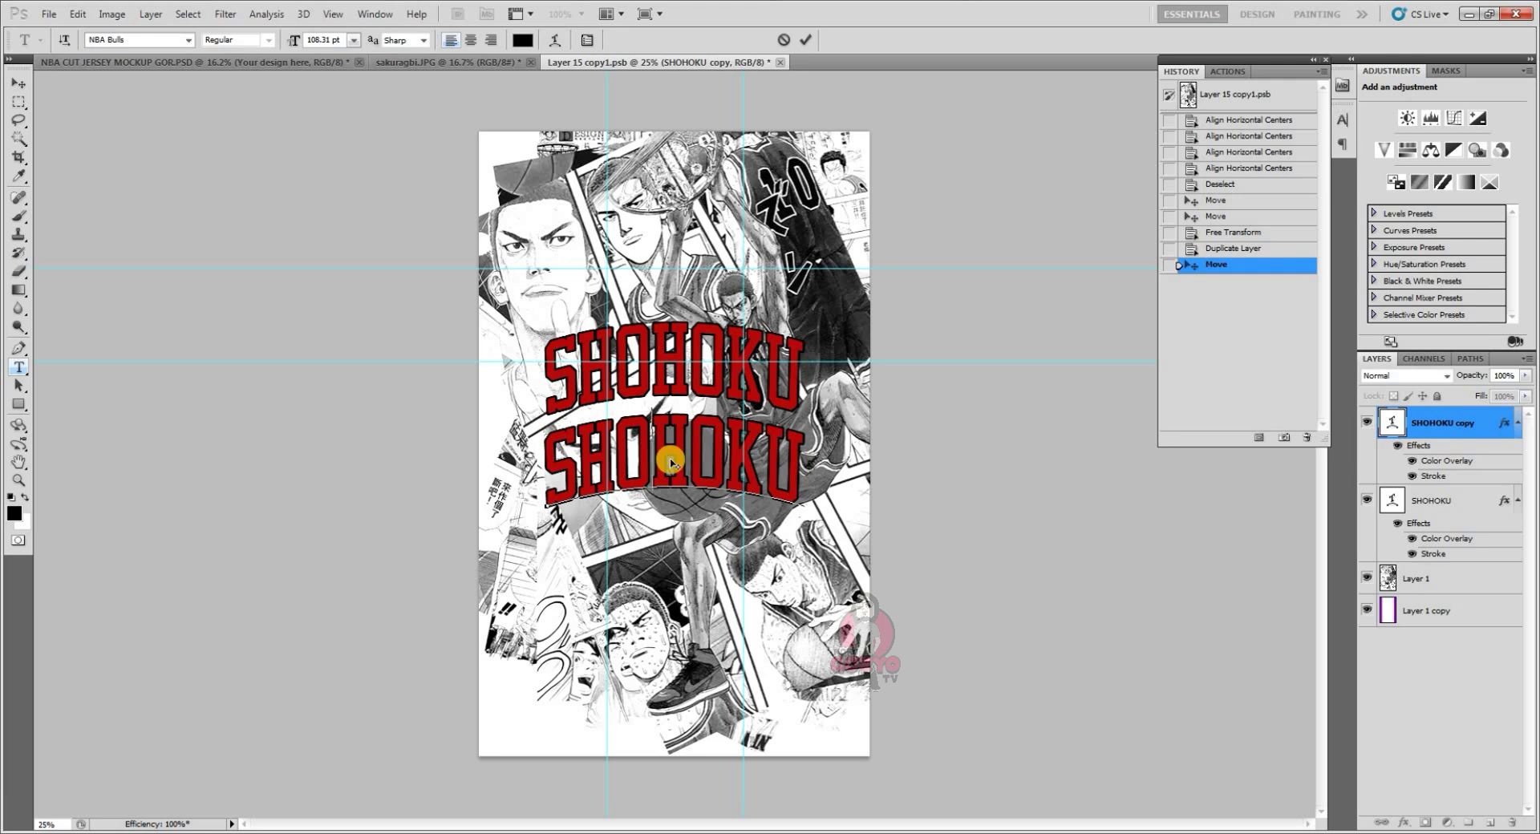
{"action": "key", "text": "ctrl+a"}
{"action": "type", "text": "10"}
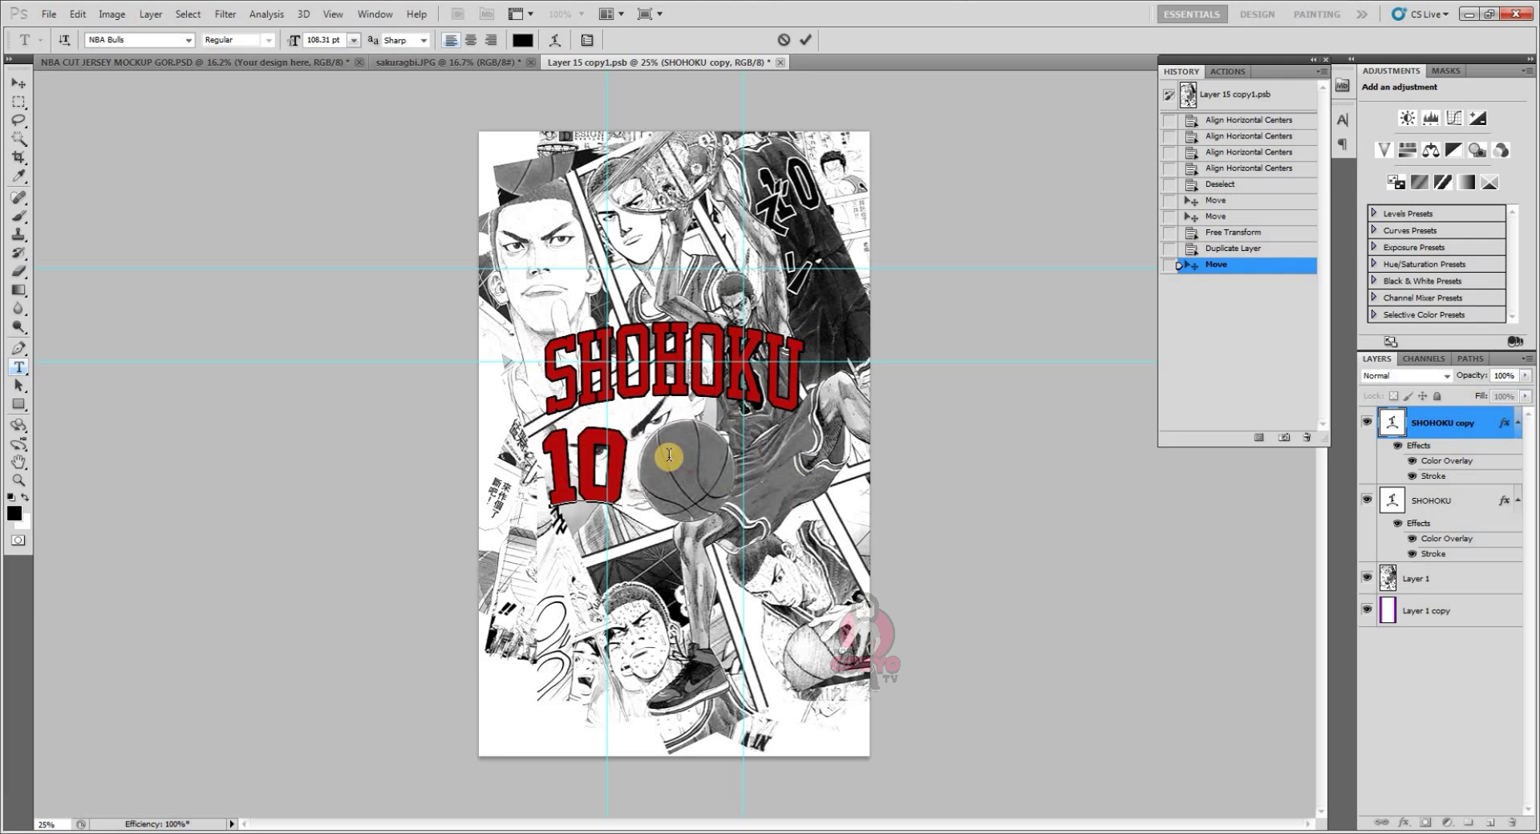
{"action": "left_click", "coordinate": [805, 39]}
{"action": "left_click", "coordinate": [555, 39]}
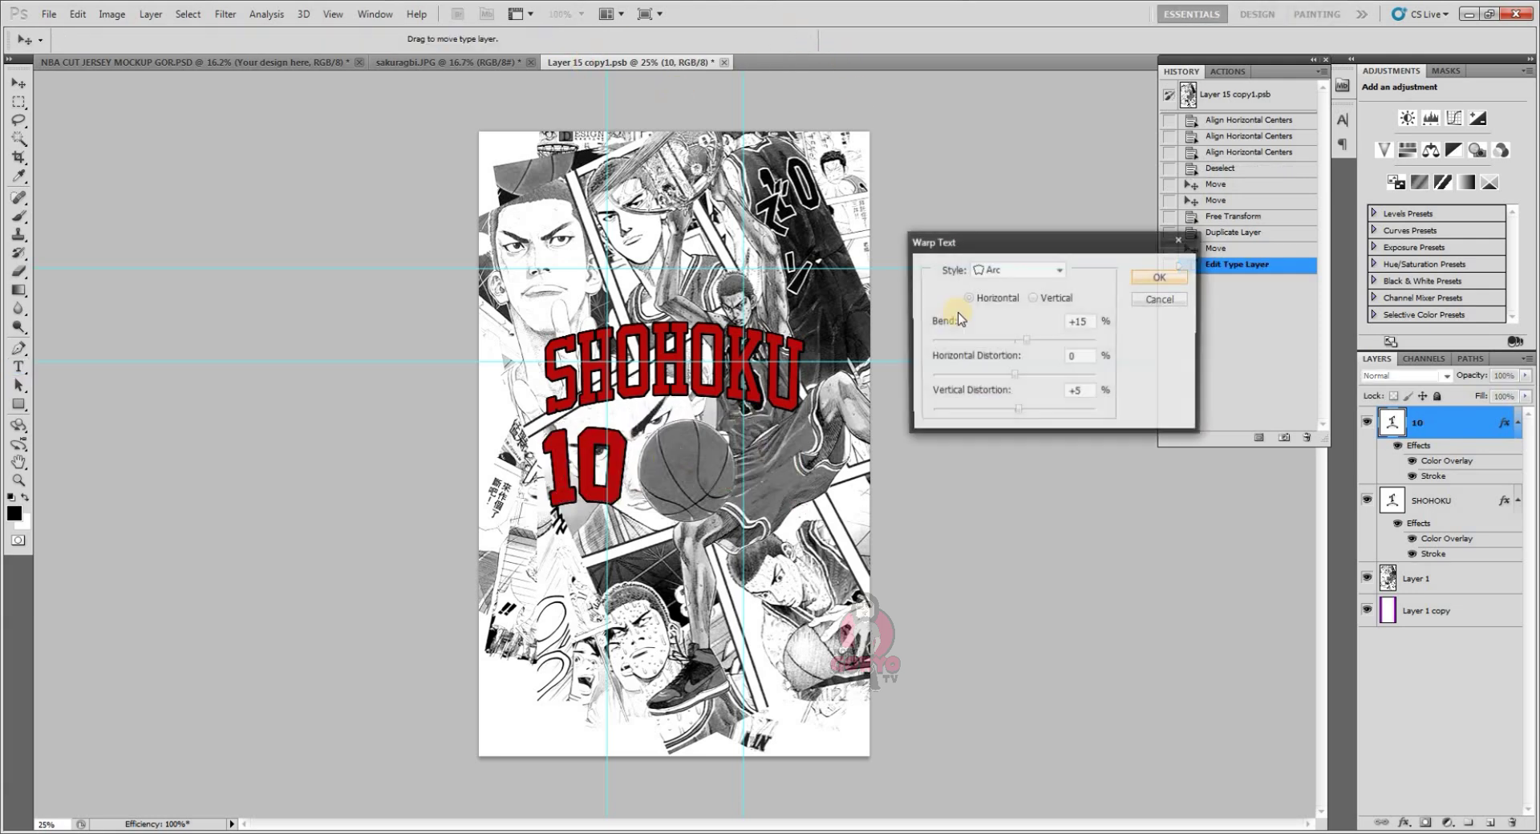
{"action": "left_click", "coordinate": [1033, 274]}
{"action": "left_click", "coordinate": [1017, 285]}
{"action": "left_click", "coordinate": [1162, 276]}
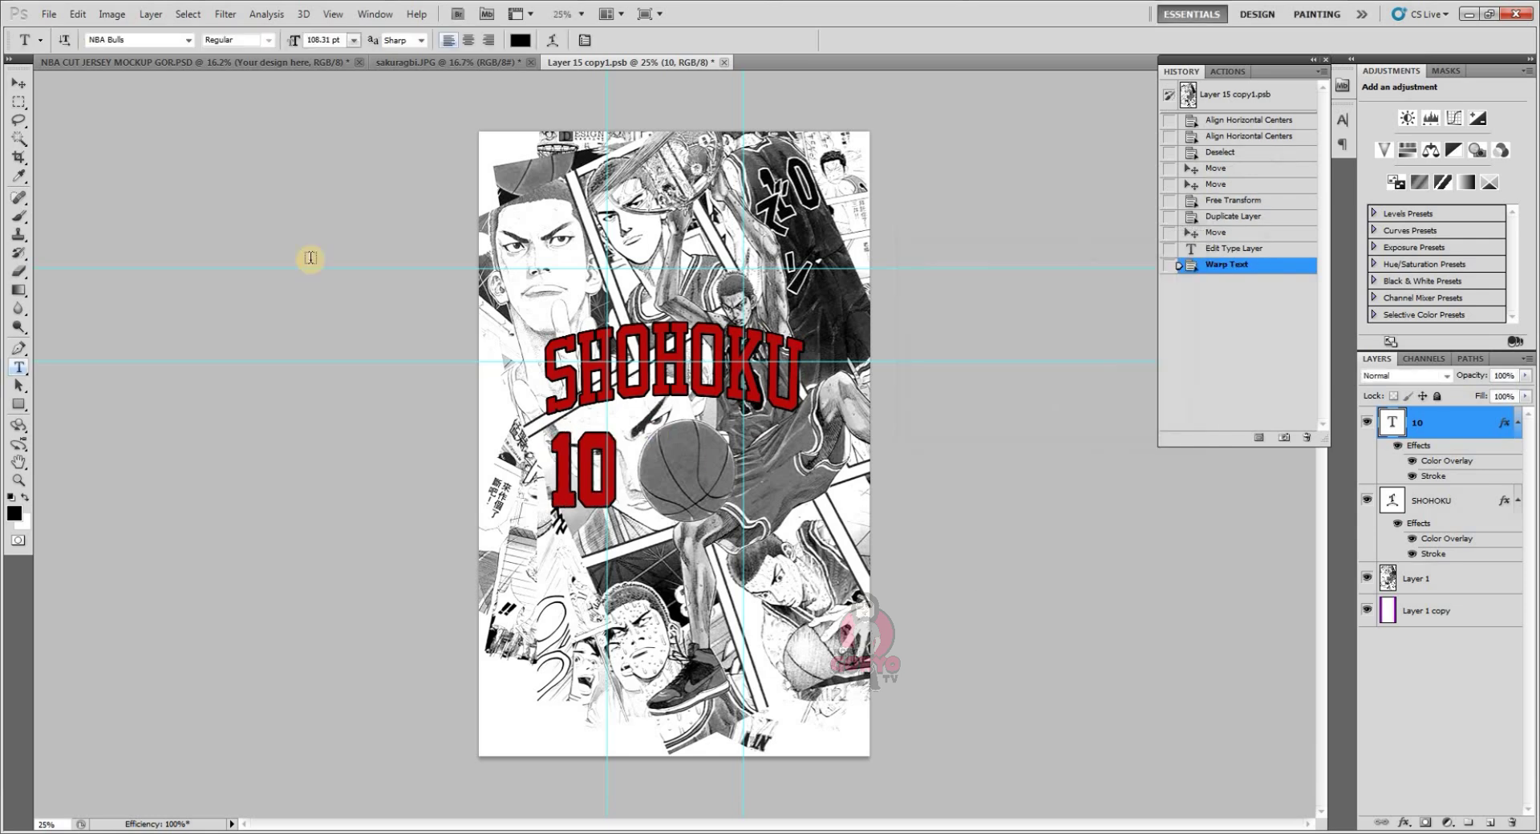
- Move the number 10 beneath SHOHOKU and centre it horizontally on the canvas
{"action": "left_click", "coordinate": [18, 84]}
{"action": "left_click_drag", "start_coordinate": [581, 473], "coordinate": [672, 467]}
{"action": "key", "text": "ctrl+a"}
{"action": "triple_click", "coordinate": [370, 40]}
{"action": "key", "text": "ctrl+d"}
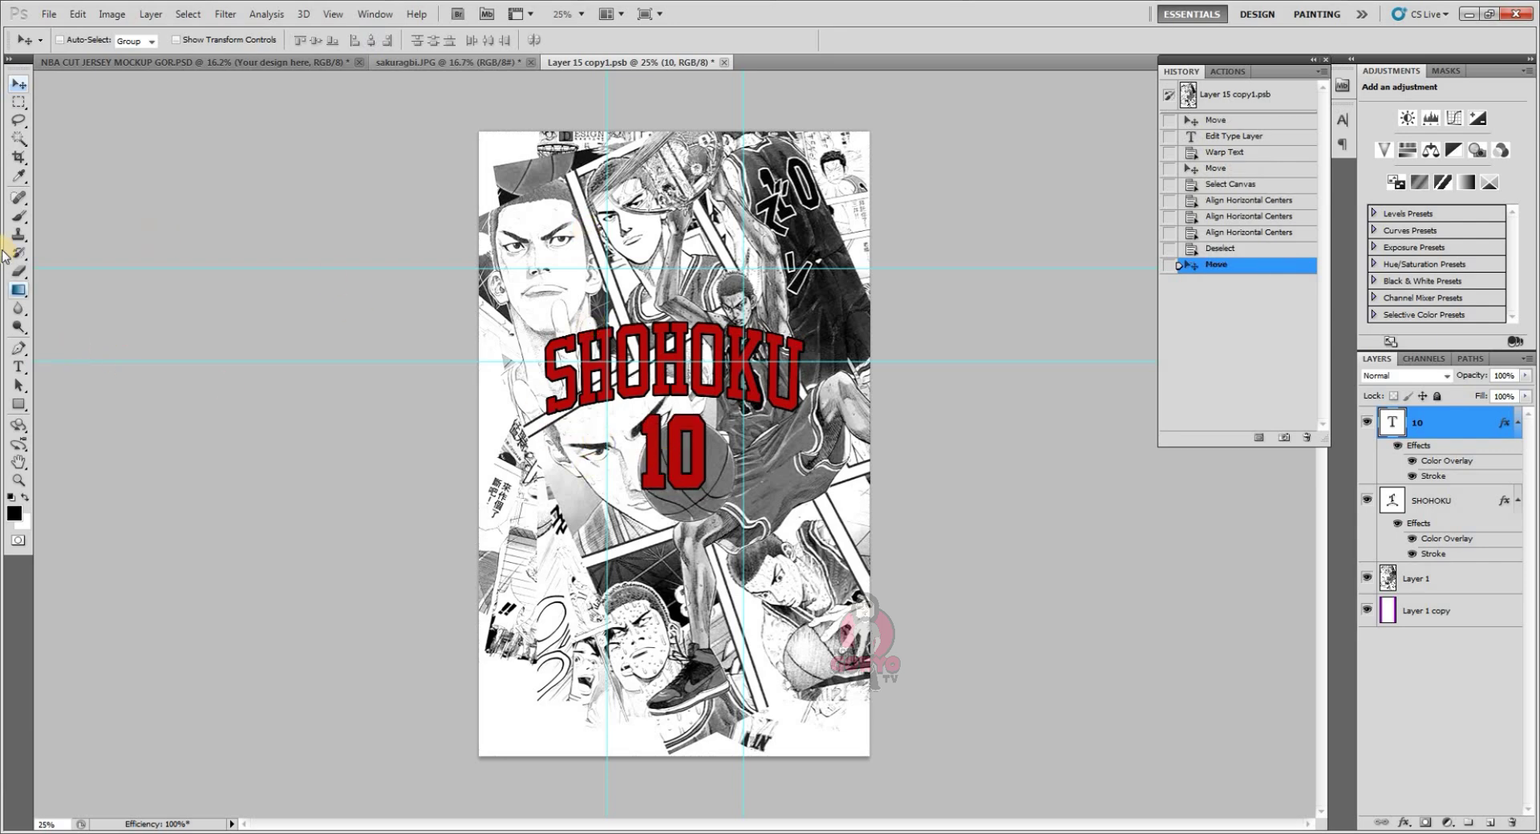
- Enlarge the number 10 slightly with Free Transform
{"action": "left_click", "coordinate": [77, 13]}
{"action": "left_click", "coordinate": [233, 311]}
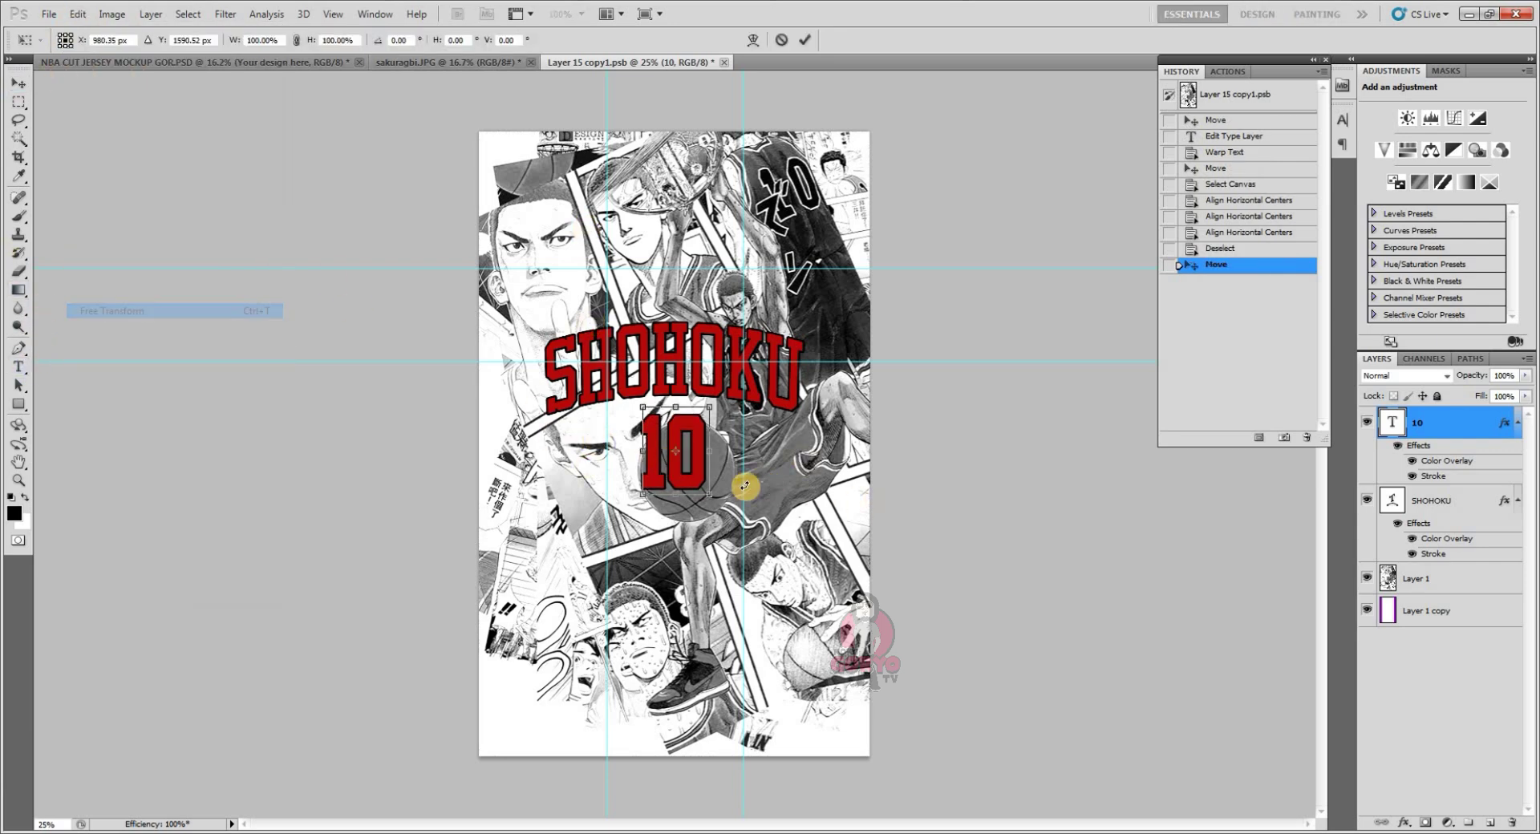
{"action": "left_click_drag", "start_coordinate": [712, 491], "coordinate": [692, 437]}
{"action": "left_click", "coordinate": [802, 40]}
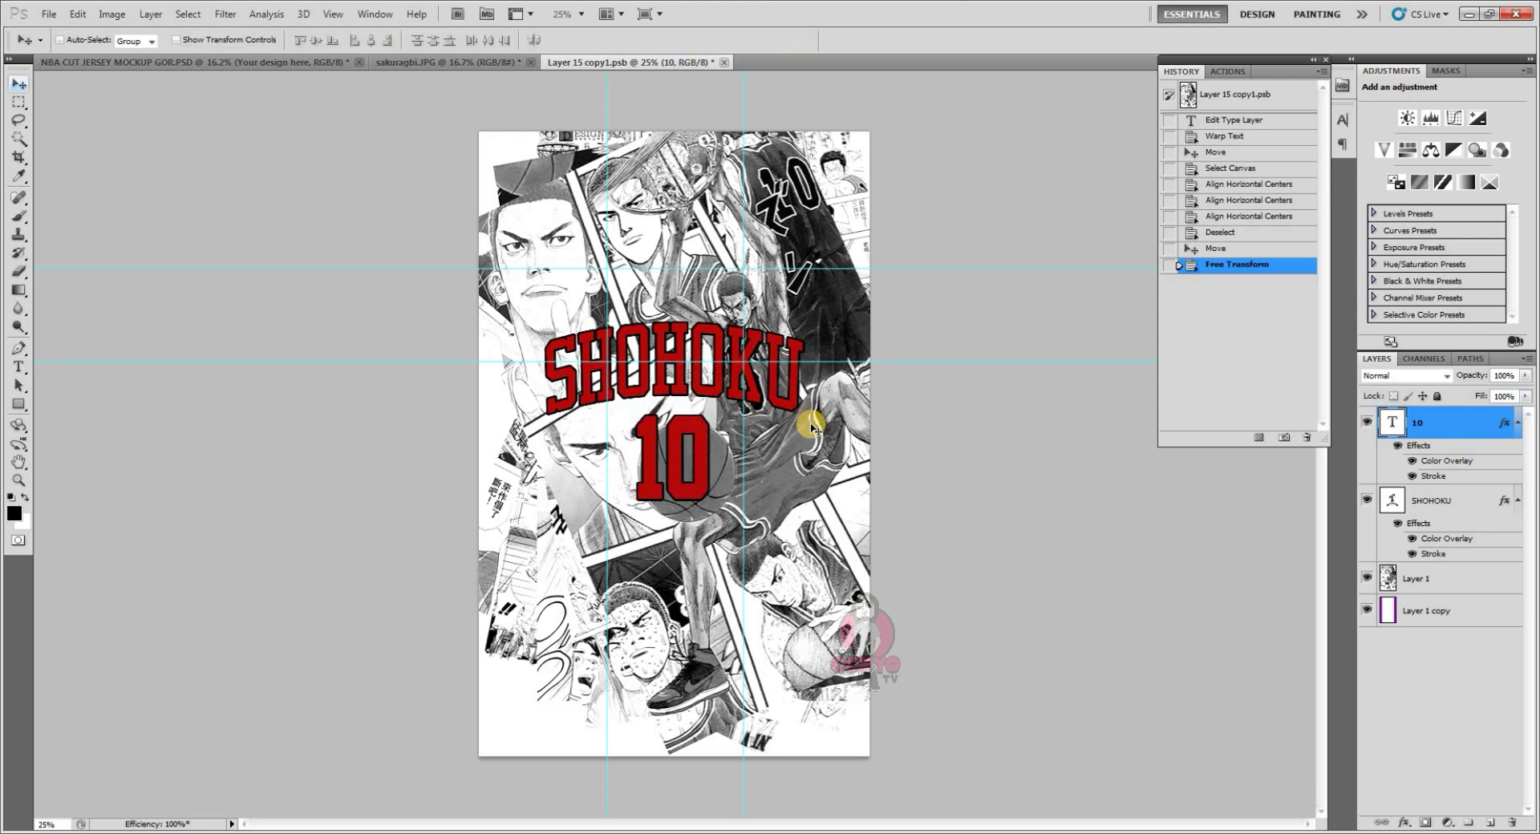
- Close the front design smart object with its changes saved and collapse the Upper Front group
{"action": "left_click", "coordinate": [725, 63]}
{"action": "left_click", "coordinate": [724, 305]}
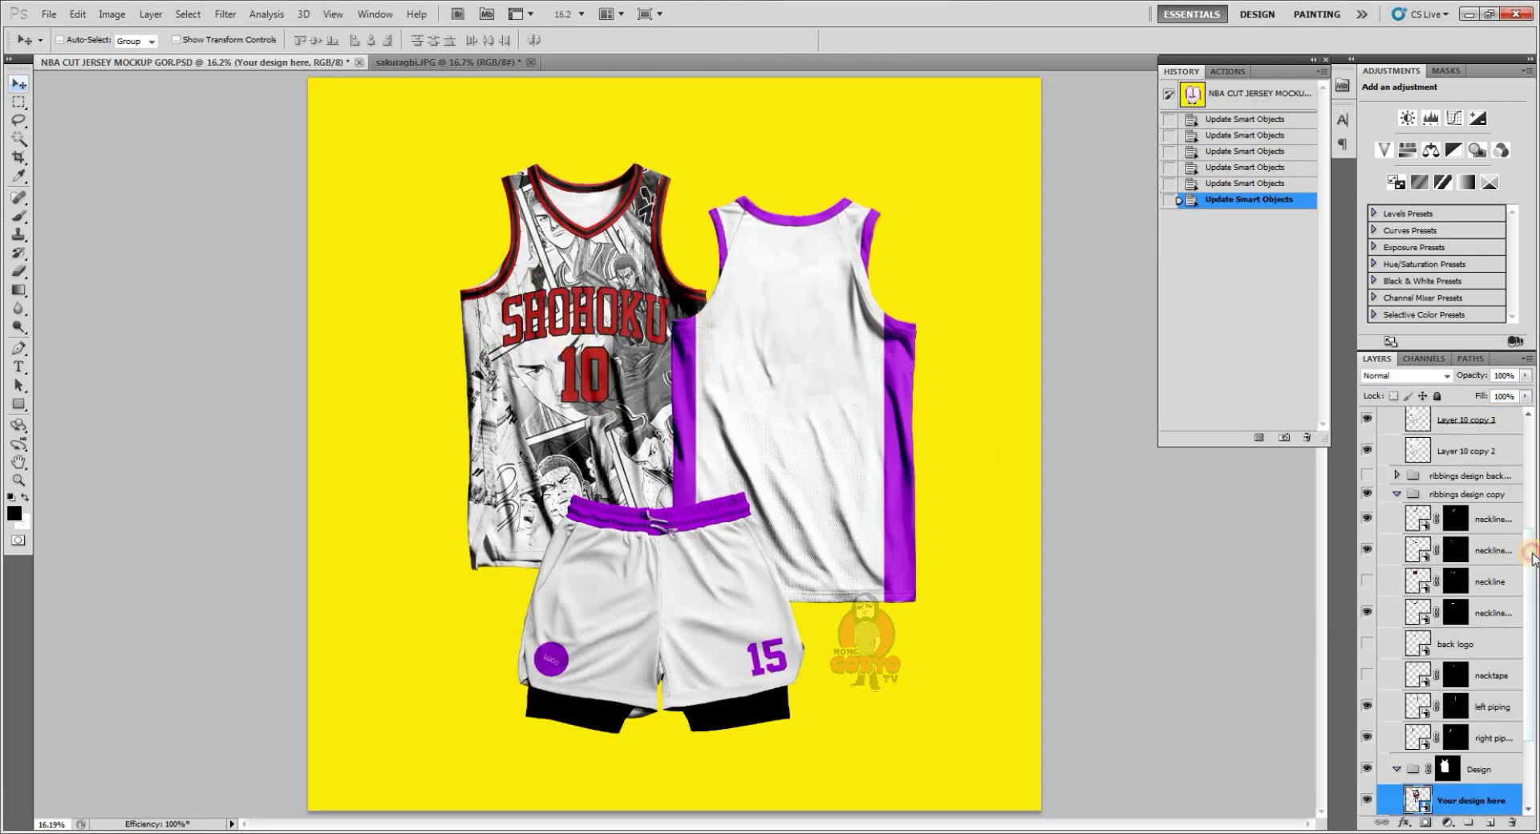
{"action": "scroll", "coordinate": [1444, 561], "scroll_direction": "up", "scroll_amount": 5}
{"action": "left_click", "coordinate": [1385, 454]}
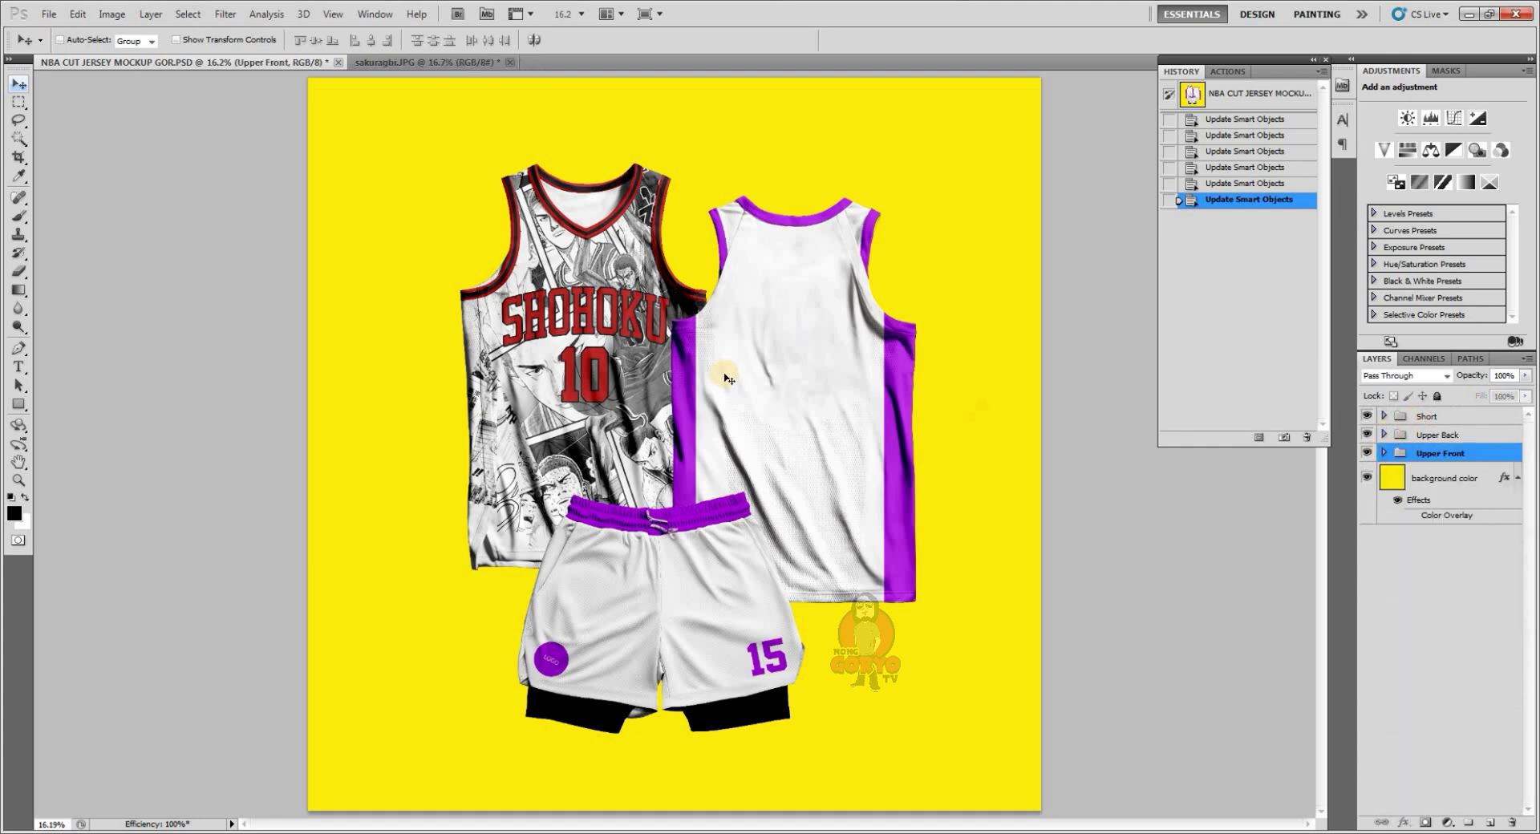
- Expand the Upper Back group and open its "Your design here" smart object
{"action": "left_click", "coordinate": [1385, 435]}
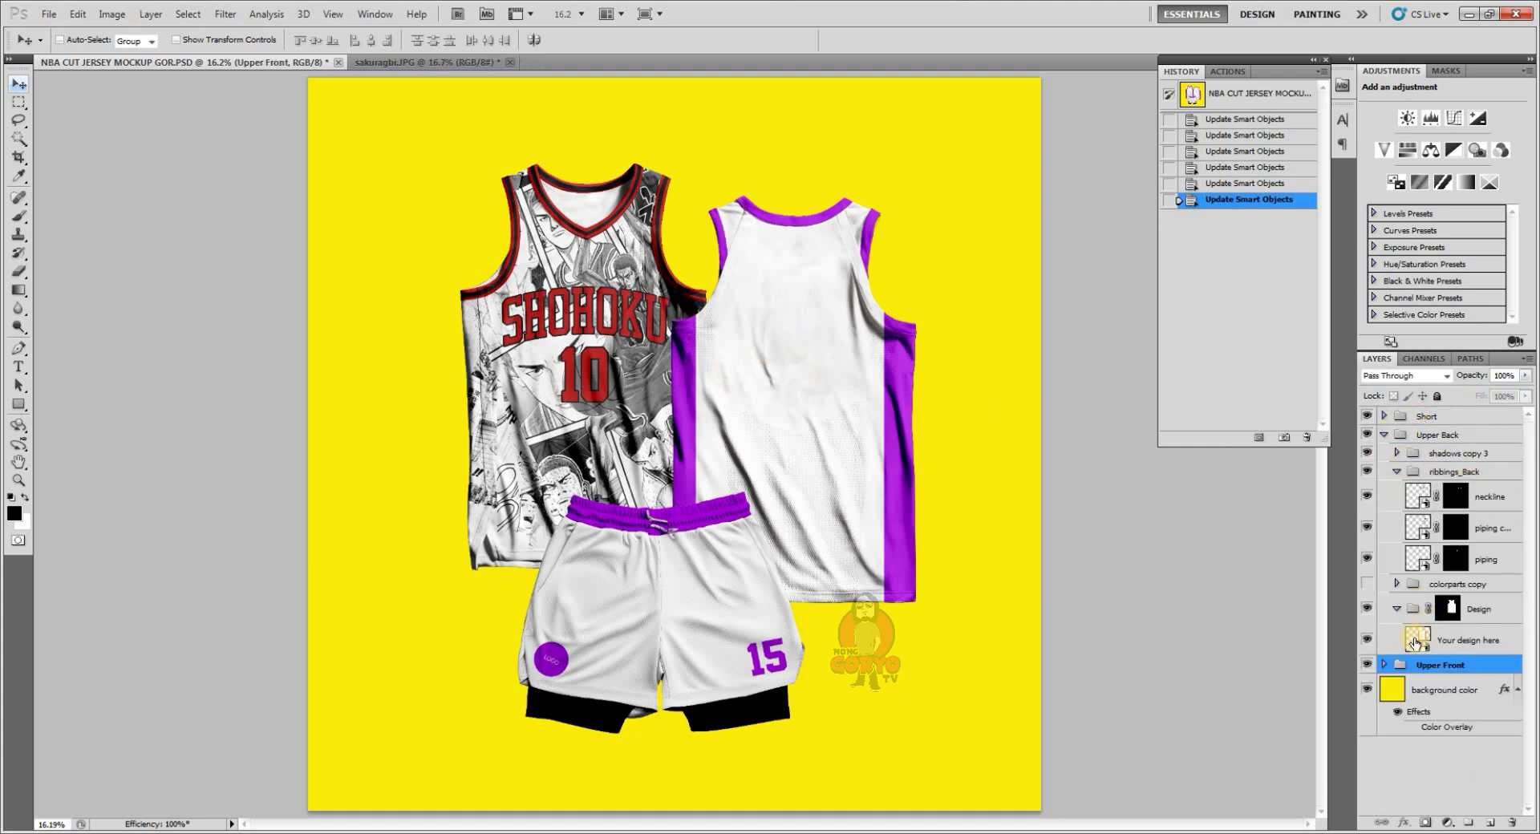
{"action": "double_click", "coordinate": [1419, 642]}
{"action": "left_click", "coordinate": [854, 355]}
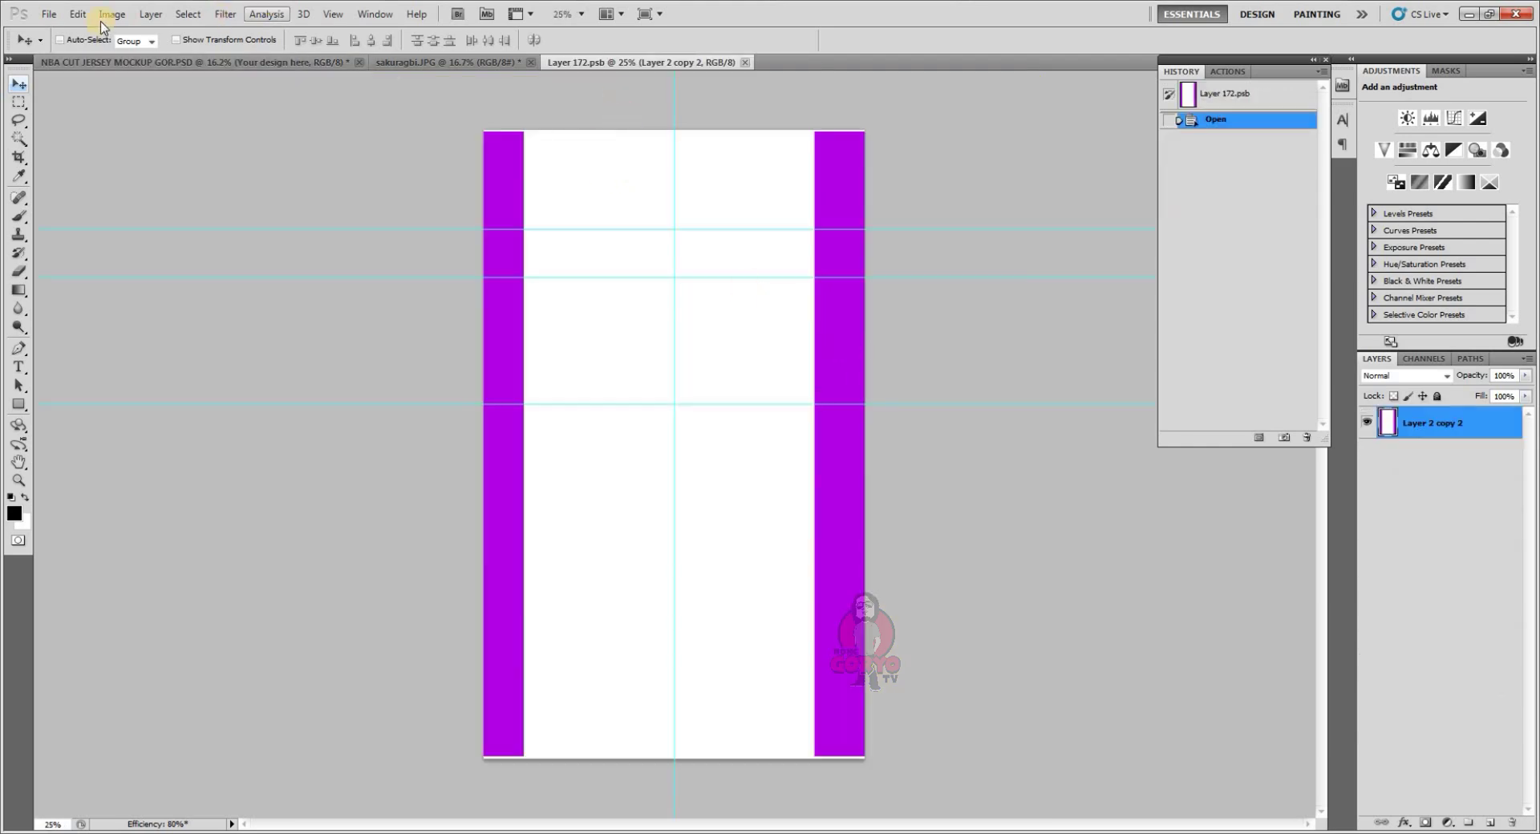
- Open slamdunk kapunk.jpg from the Desktop and desaturate the image
{"action": "left_click", "coordinate": [48, 13]}
{"action": "left_click", "coordinate": [58, 48]}
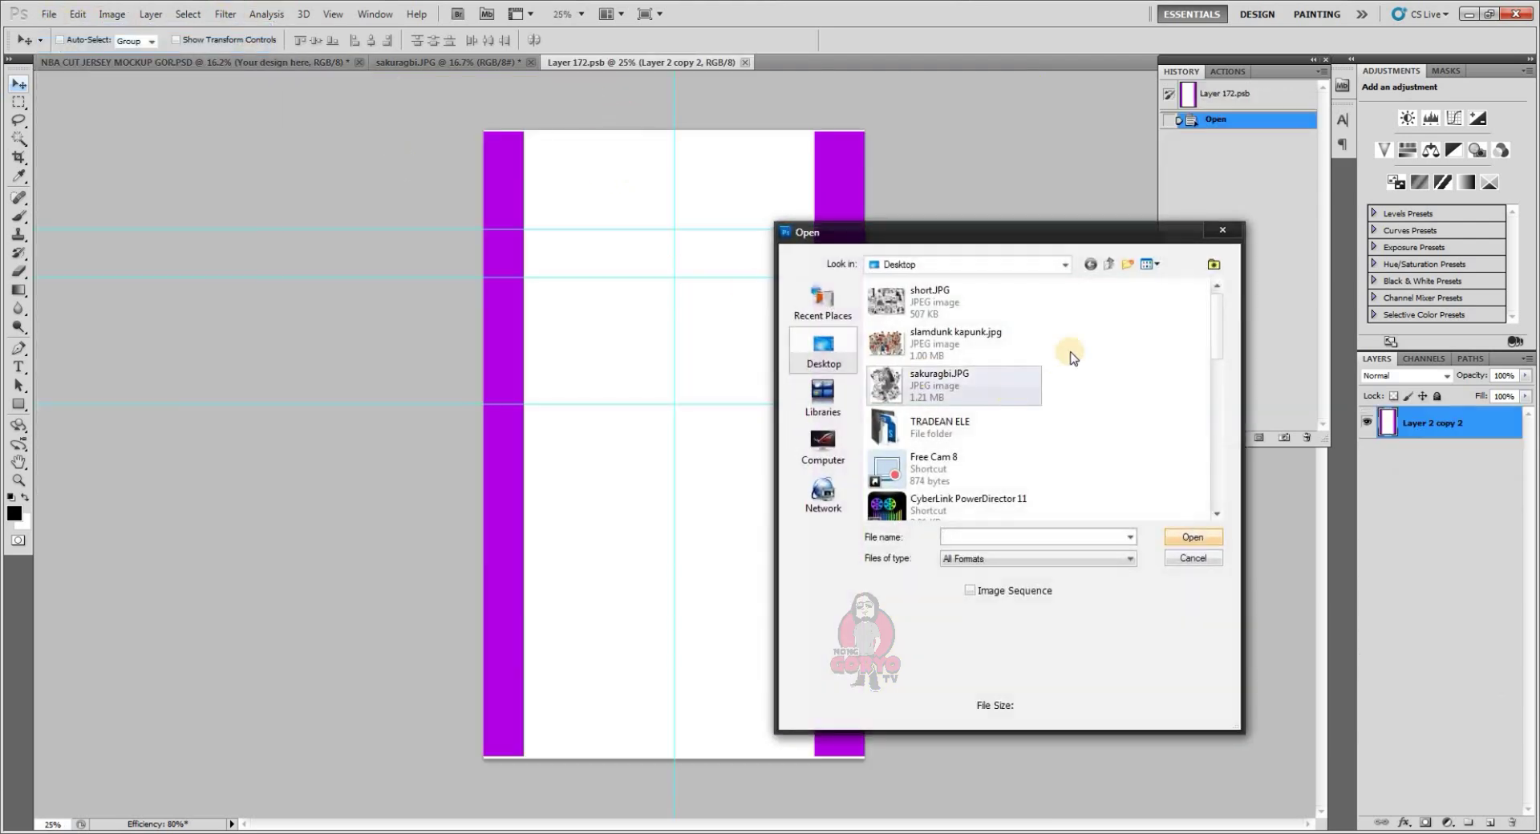
{"action": "double_click", "coordinate": [955, 343]}
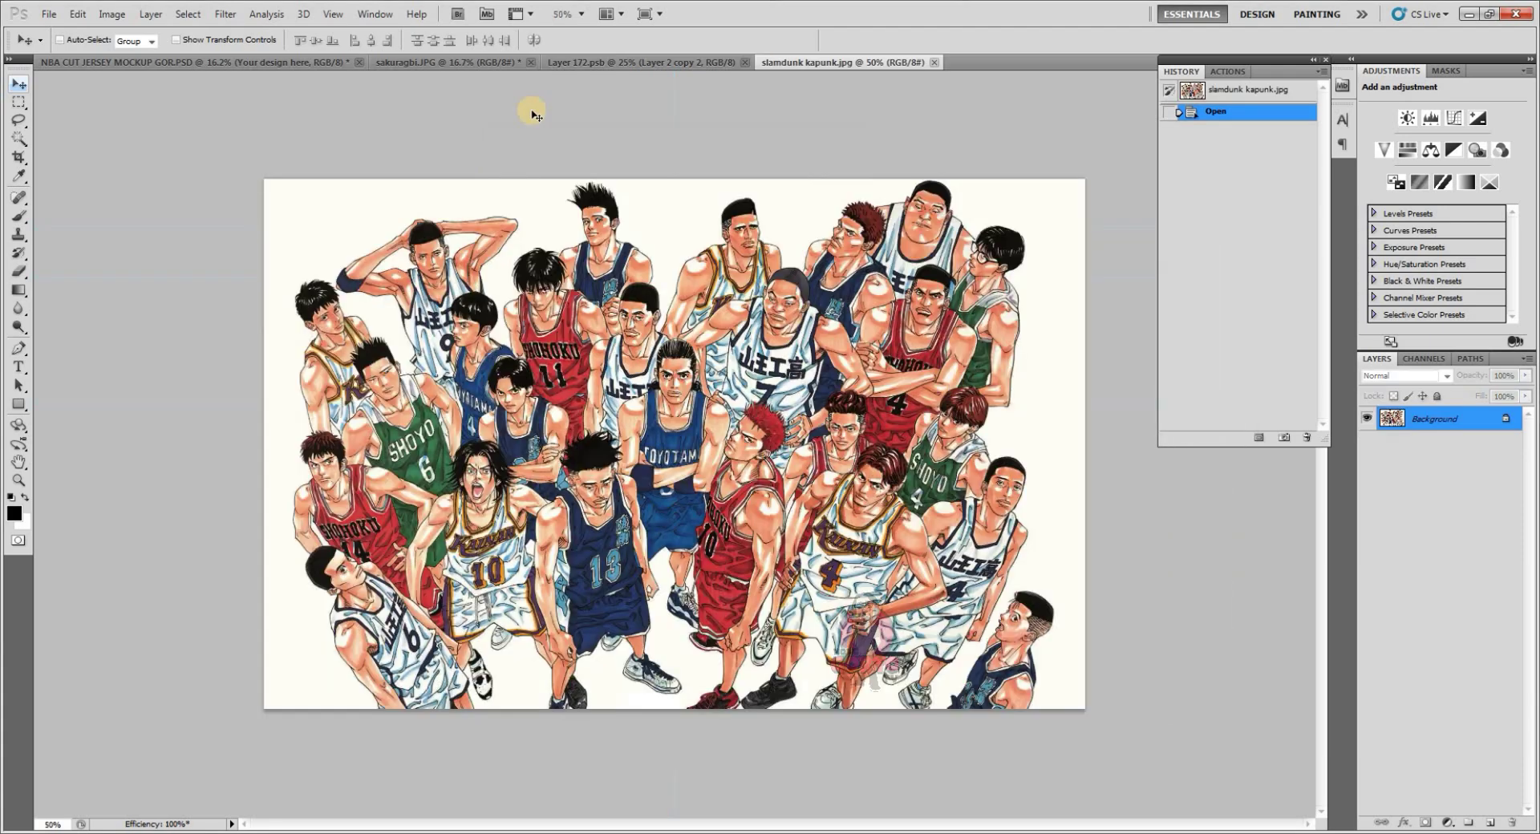
{"action": "left_click", "coordinate": [109, 16]}
{"action": "mouse_move", "coordinate": [129, 58]}
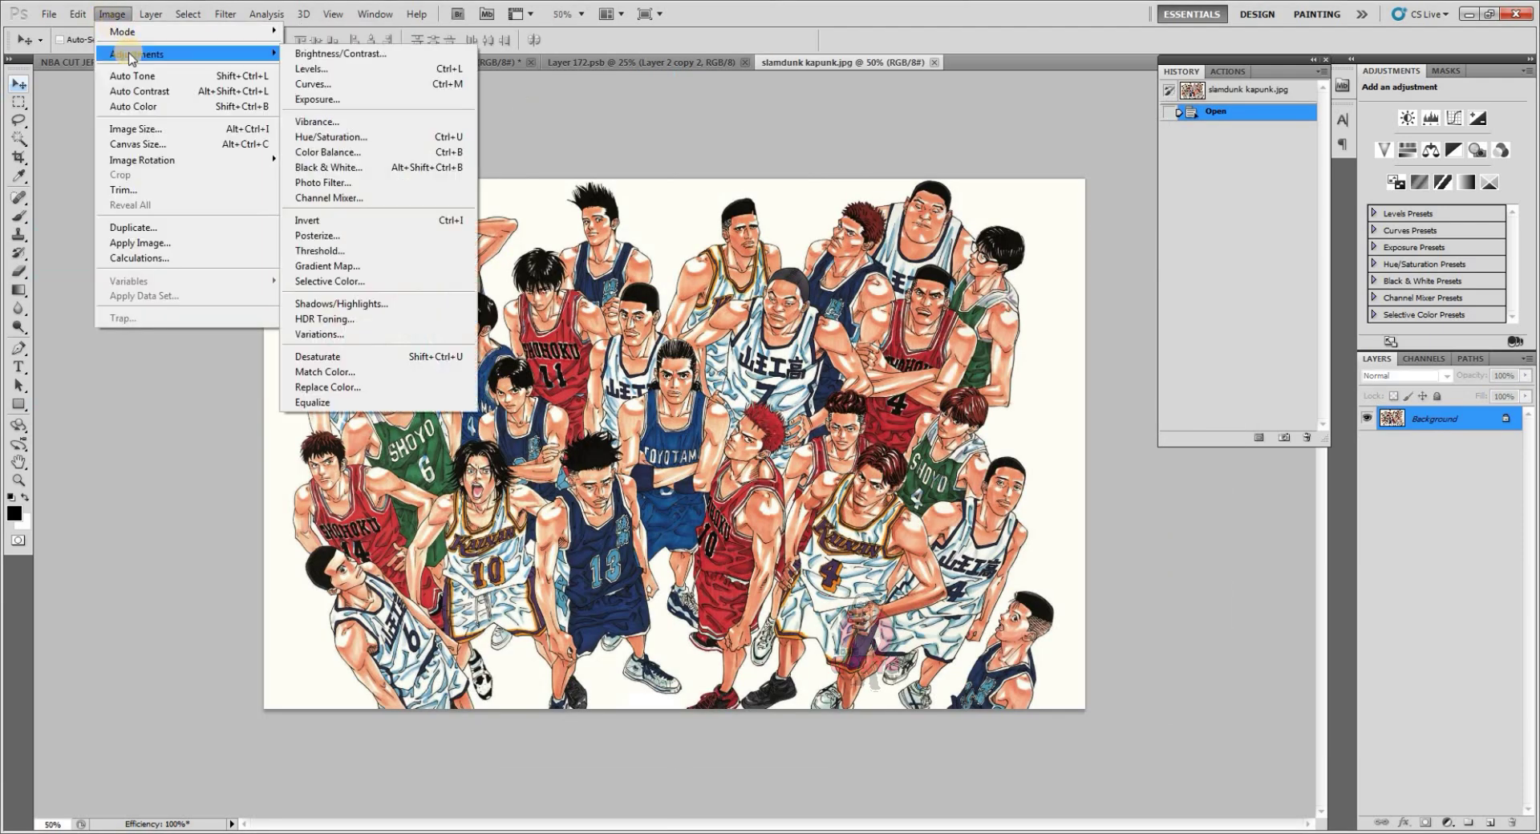
{"action": "left_click", "coordinate": [446, 365]}
- Brighten the desaturated image with Levels, setting the midtone input to 1.13 and the white input to 212
{"action": "left_click", "coordinate": [120, 17]}
{"action": "mouse_move", "coordinate": [133, 58]}
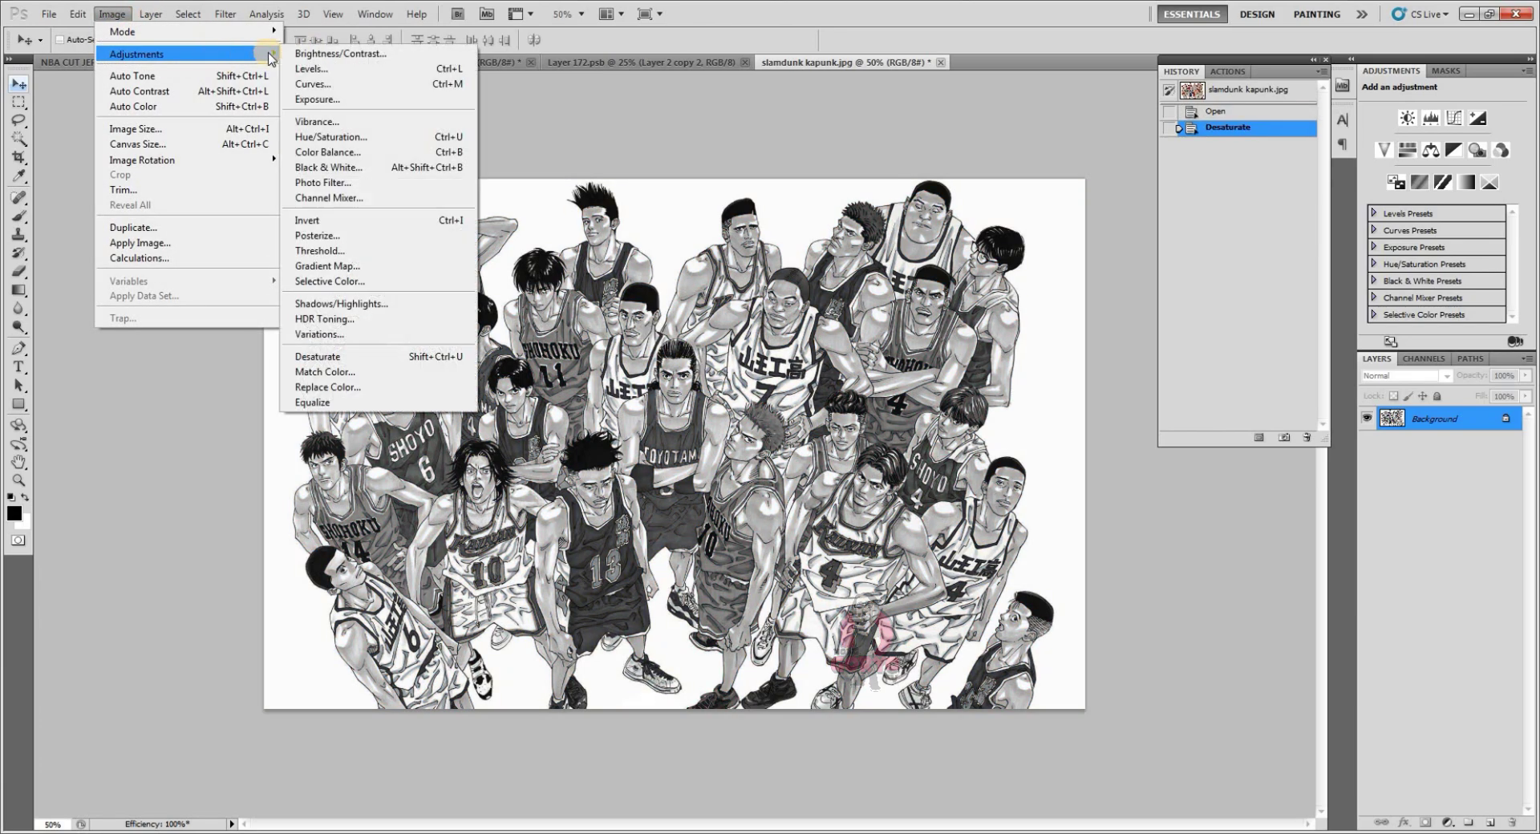
{"action": "left_click", "coordinate": [437, 77]}
{"action": "left_click_drag", "start_coordinate": [1176, 452], "coordinate": [1140, 454]}
{"action": "left_click", "coordinate": [1049, 454]}
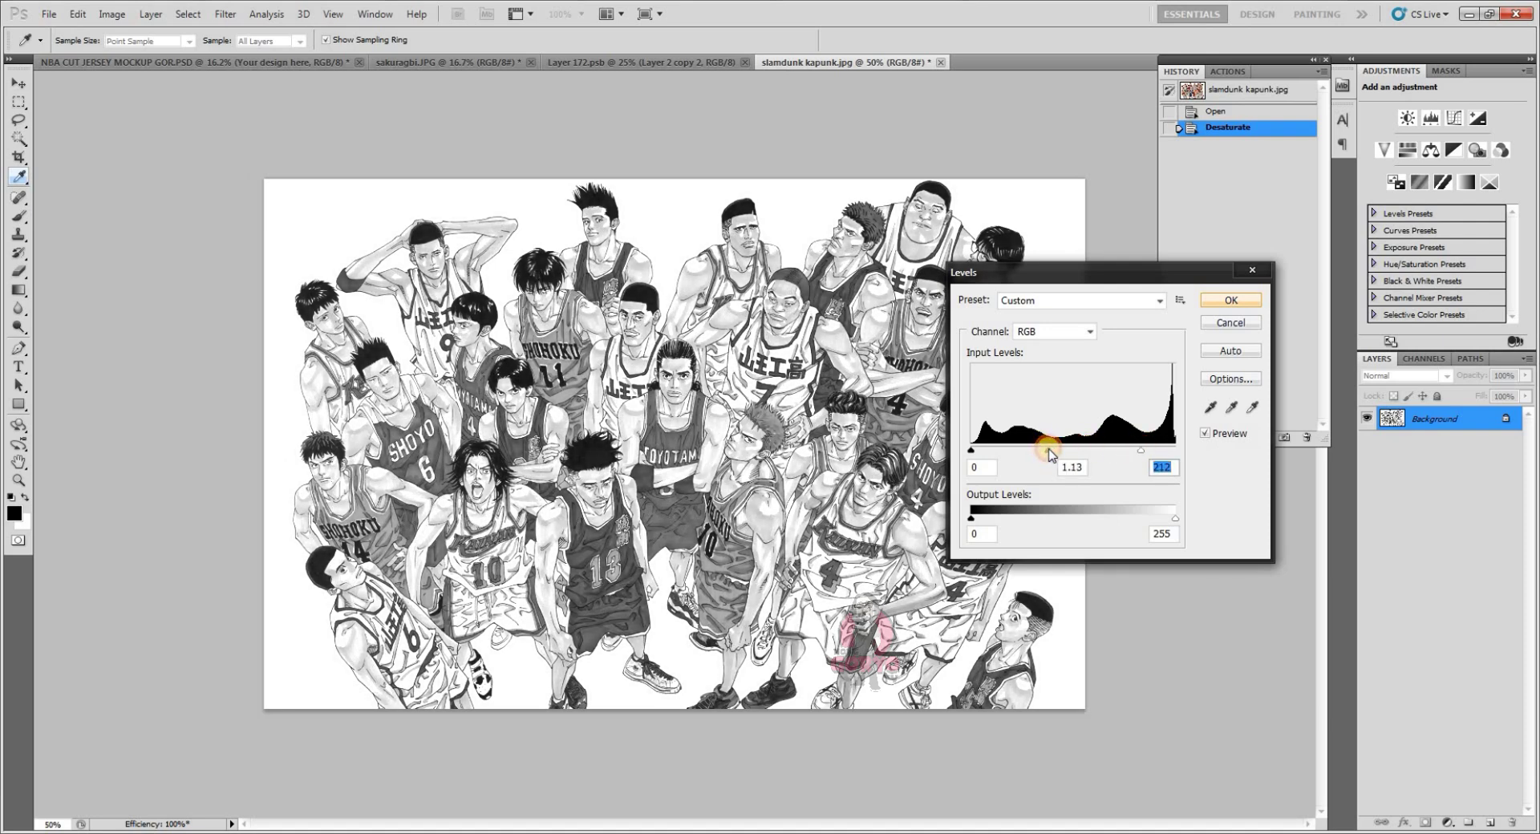
{"action": "left_click", "coordinate": [1231, 300]}
{"action": "key", "text": "v"}
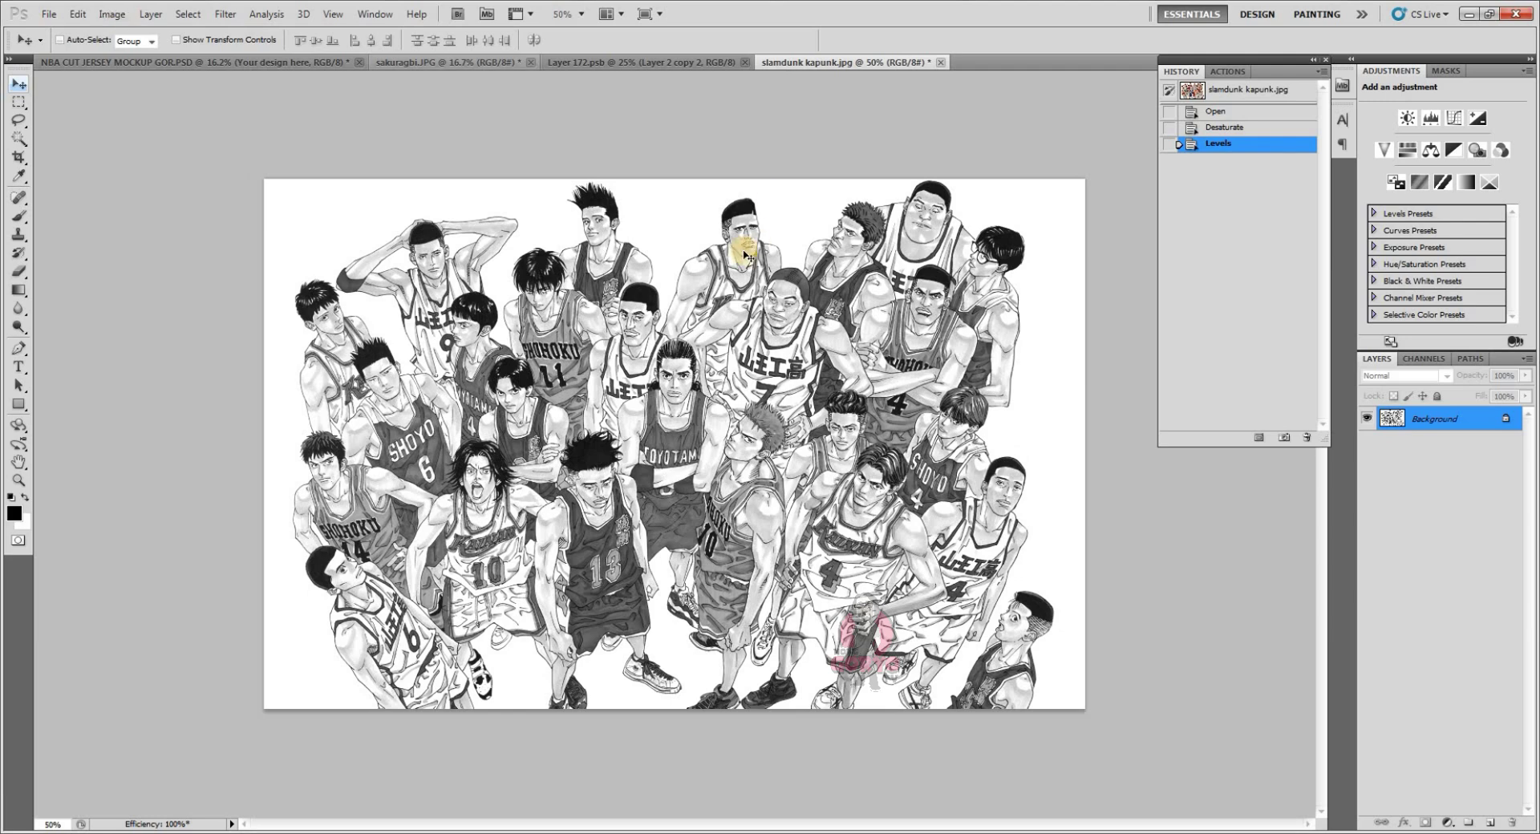
- Copy the desaturated slamdunk kapunk image into Layer 172.psb and scale it to 227.70% width and 237.40% height, covering the canvas
{"action": "left_click_drag", "start_coordinate": [680, 61], "coordinate": [681, 295]}
{"action": "left_click", "coordinate": [79, 16]}
{"action": "left_click", "coordinate": [321, 331]}
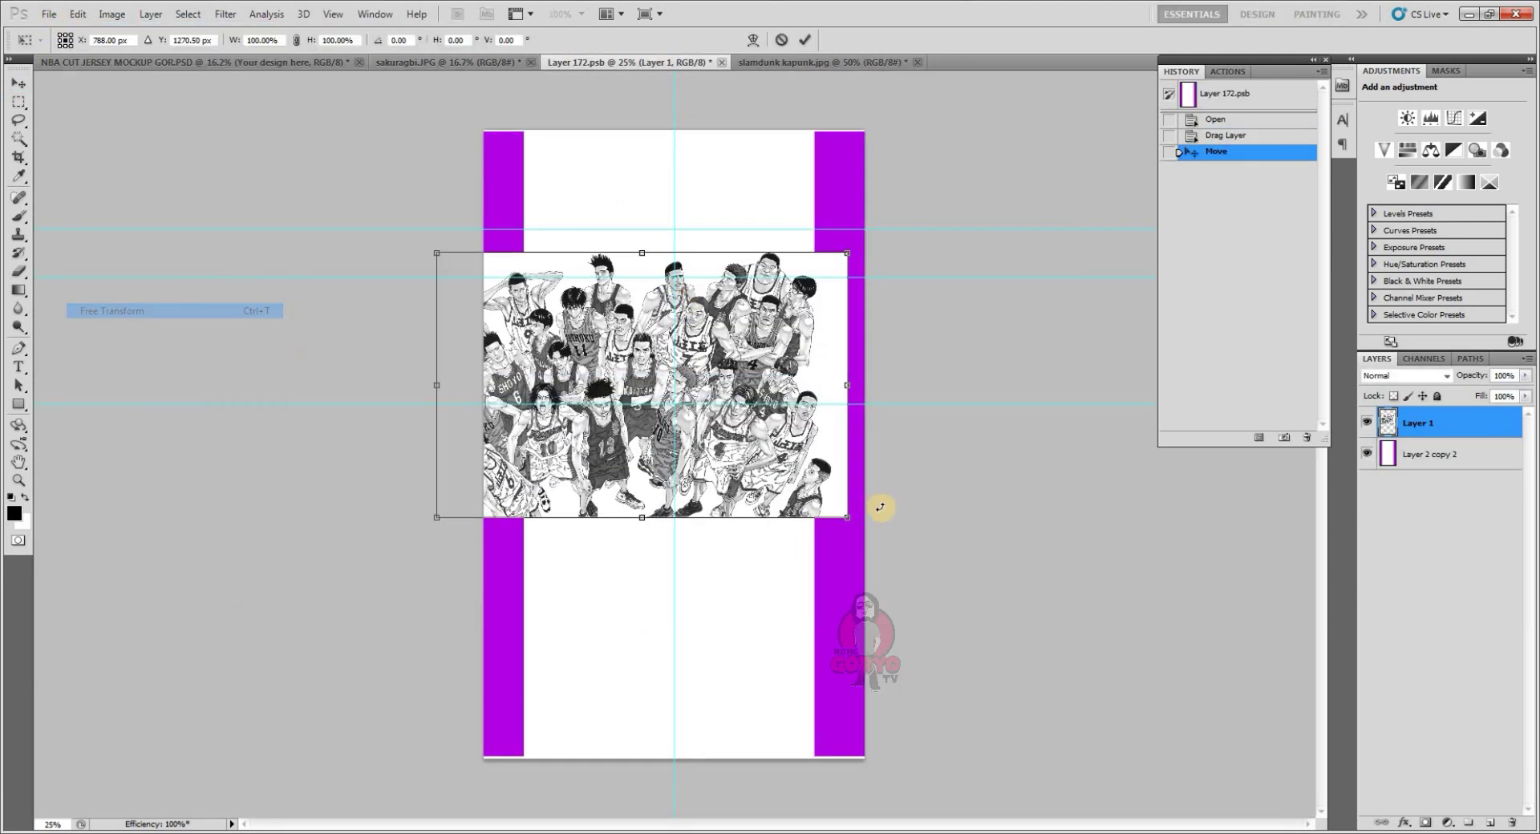
{"action": "left_click_drag", "start_coordinate": [1021, 660], "coordinate": [886, 539]}
{"action": "left_click_drag", "start_coordinate": [735, 642], "coordinate": [737, 766]}
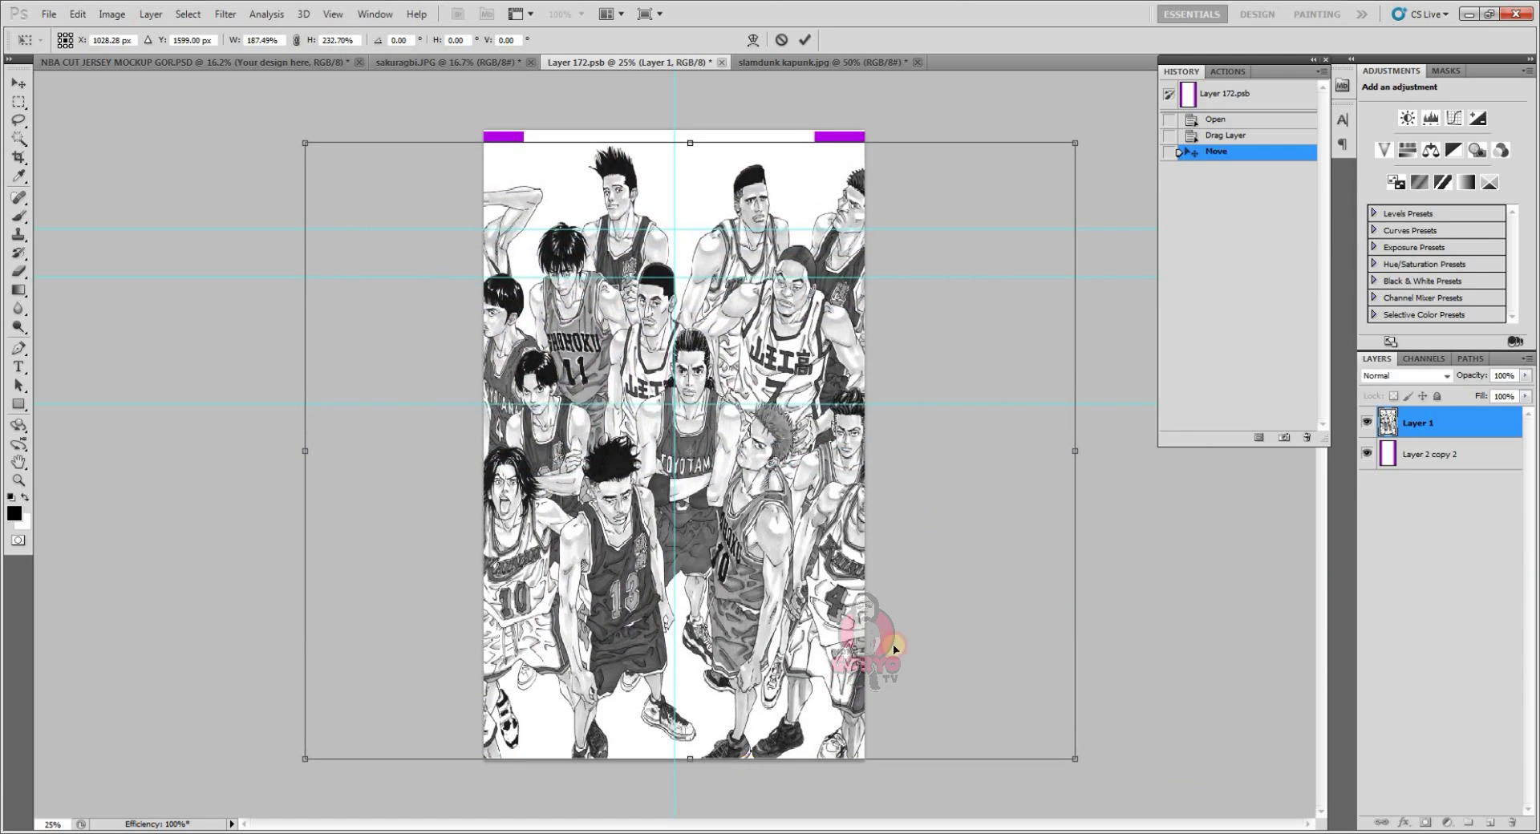
{"action": "key", "text": "ctrl+z"}
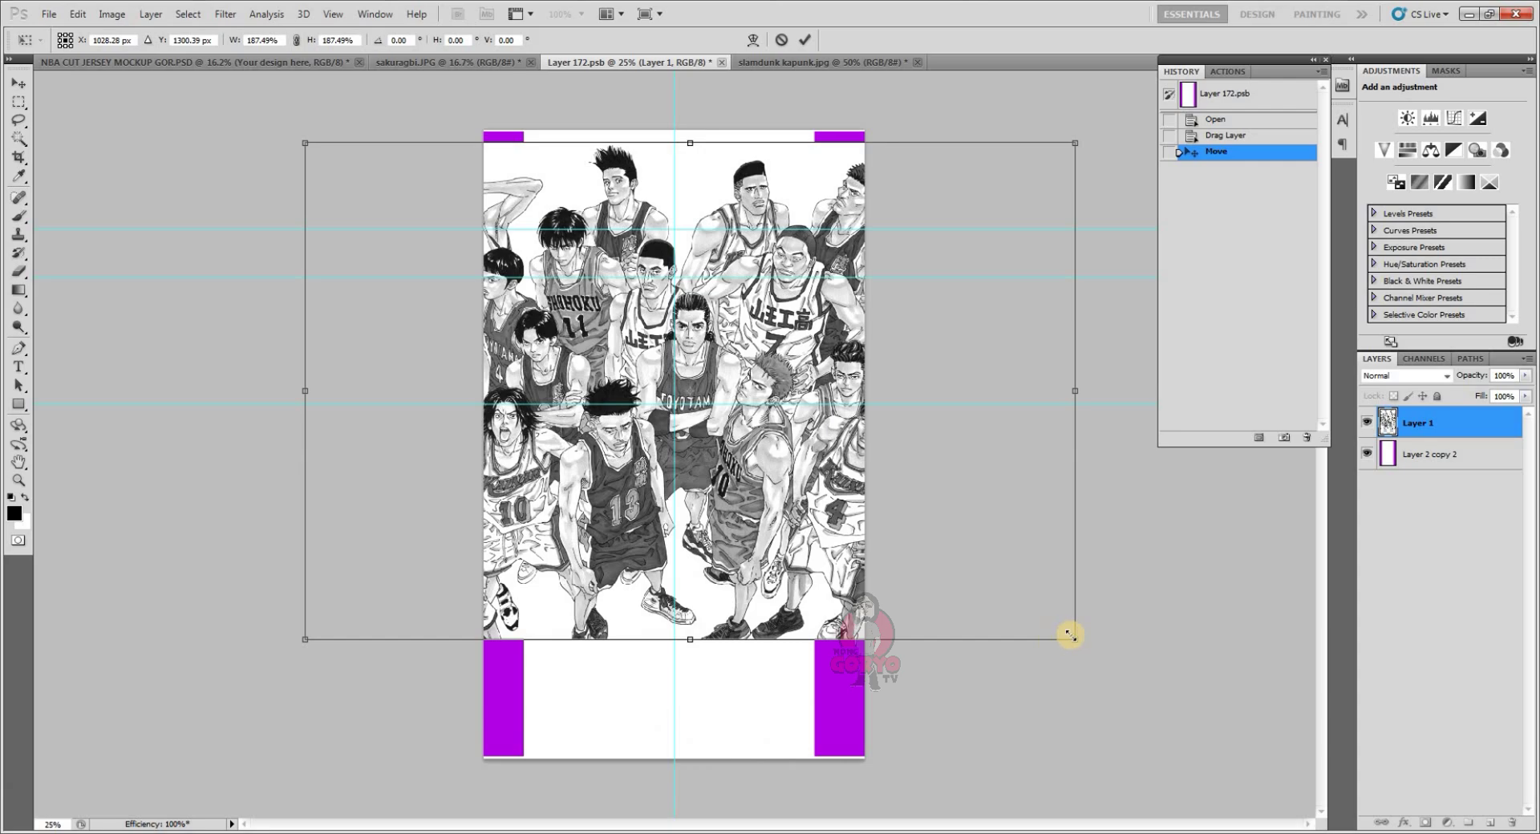
{"action": "left_click_drag", "start_coordinate": [1070, 635], "coordinate": [1207, 728]}
{"action": "left_click_drag", "start_coordinate": [798, 498], "coordinate": [769, 486]}
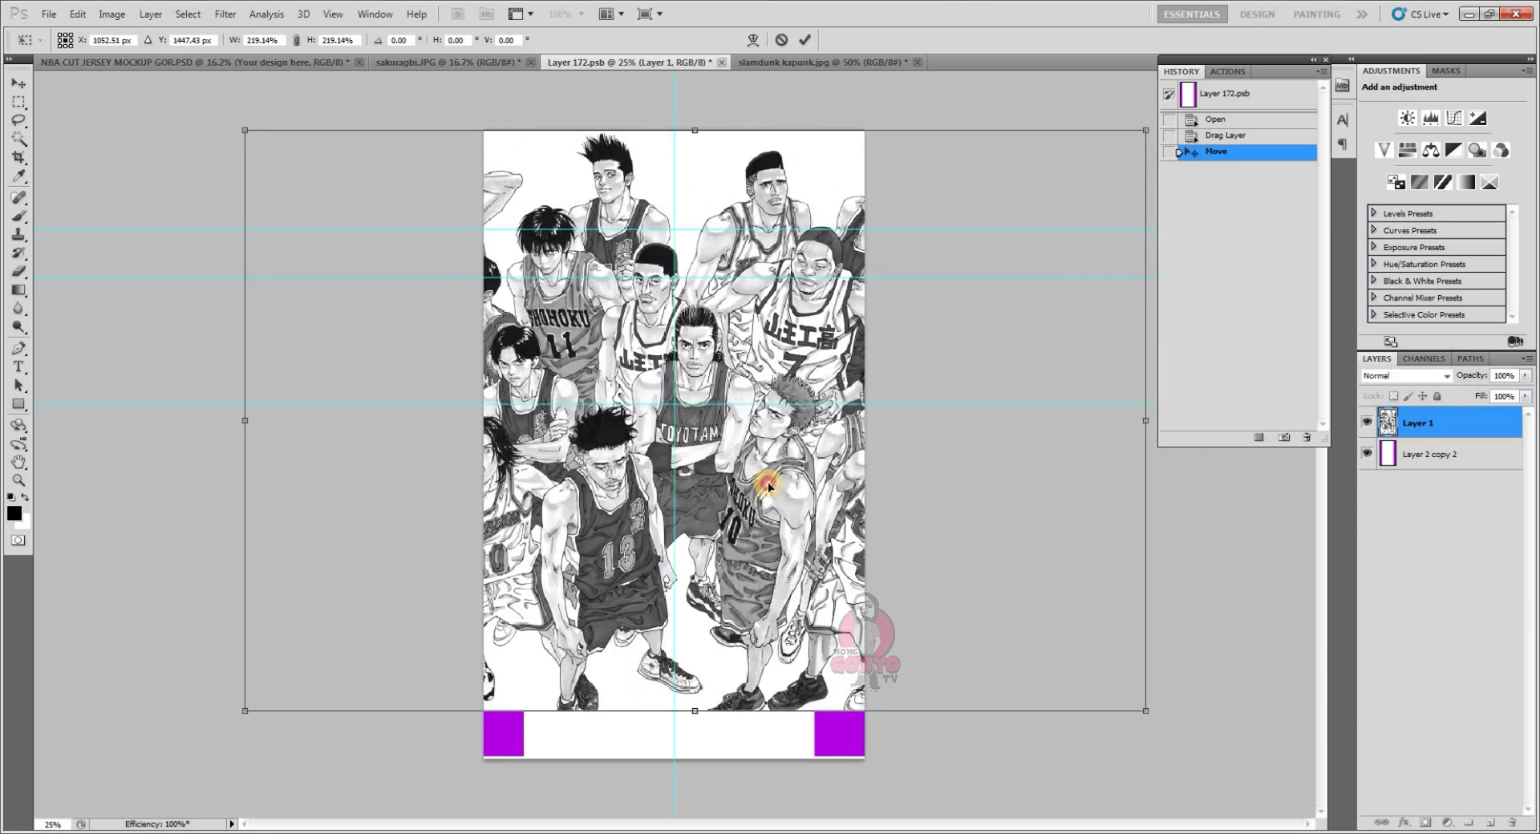
{"action": "left_click_drag", "start_coordinate": [1145, 712], "coordinate": [1180, 733]}
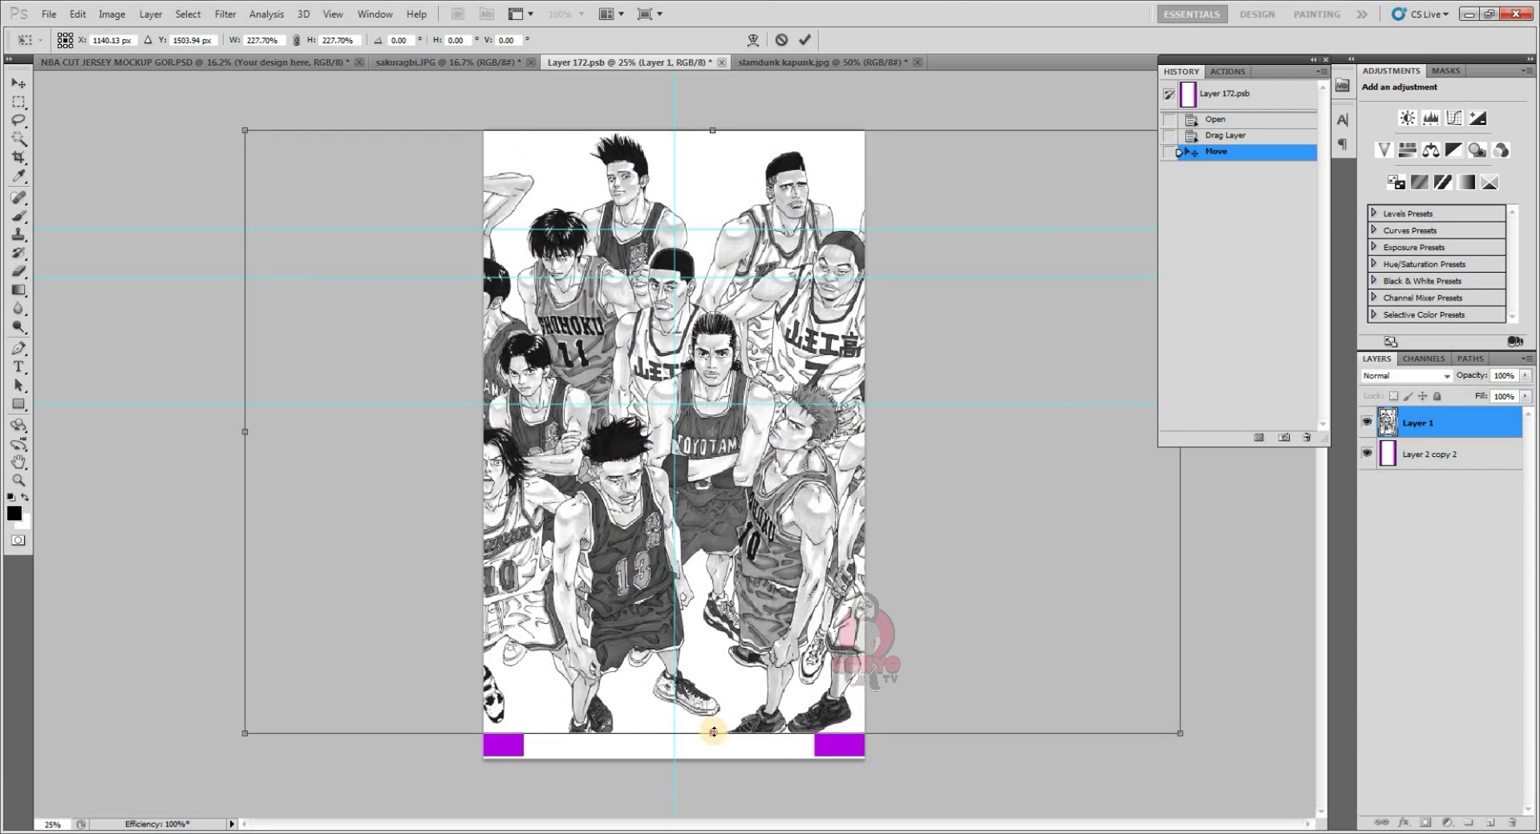
{"action": "left_click_drag", "start_coordinate": [713, 731], "coordinate": [720, 758]}
{"action": "mouse_move", "coordinate": [764, 586]}
{"action": "left_mouse_down"}
{"action": "mouse_move", "coordinate": [711, 567]}
{"action": "mouse_move", "coordinate": [791, 550]}
{"action": "mouse_move", "coordinate": [763, 543]}
{"action": "mouse_move", "coordinate": [779, 555]}
{"action": "left_mouse_up"}
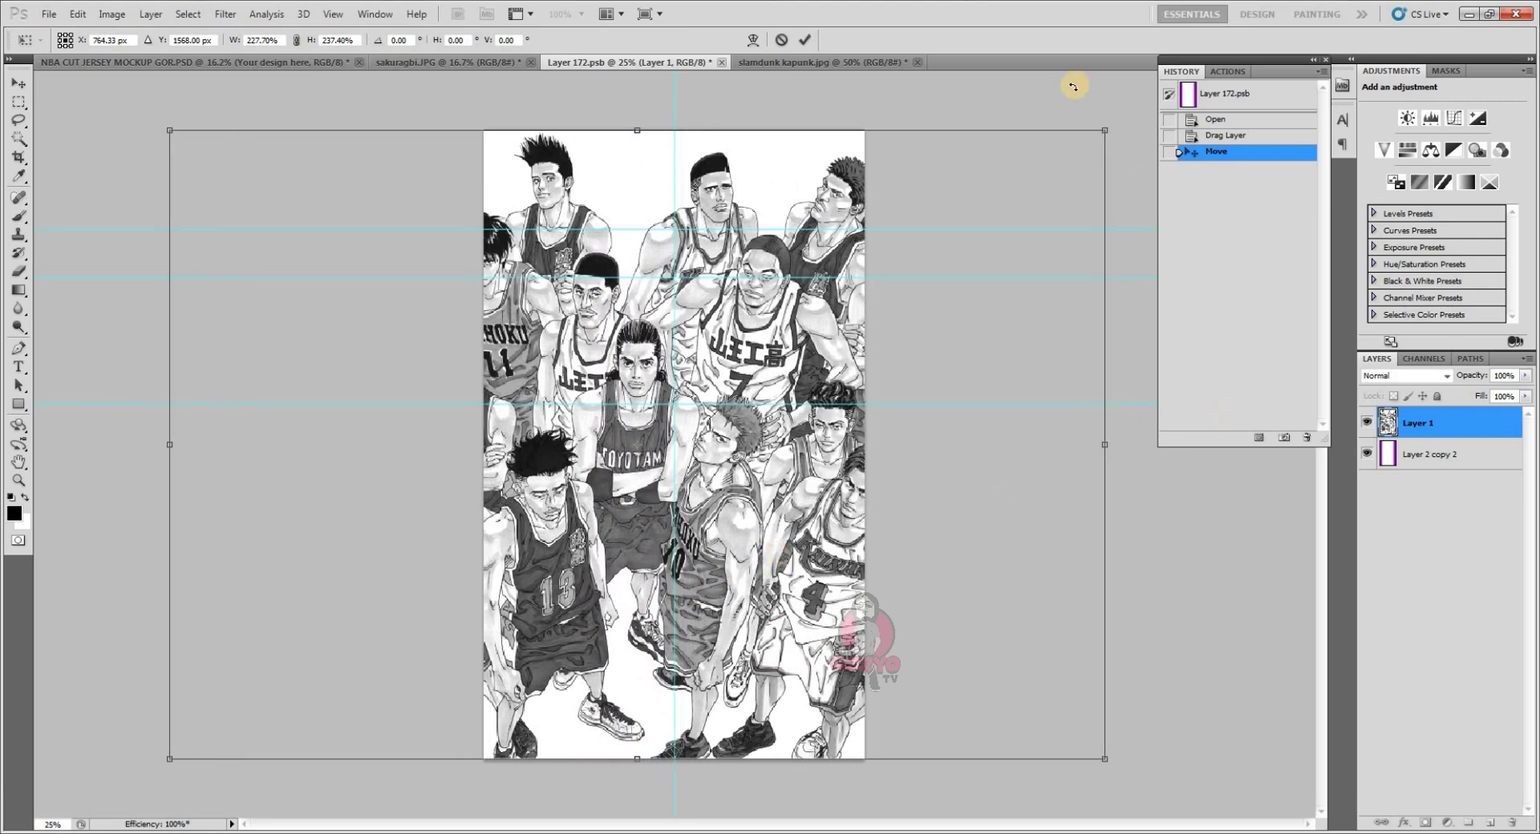
{"action": "left_click", "coordinate": [805, 39]}
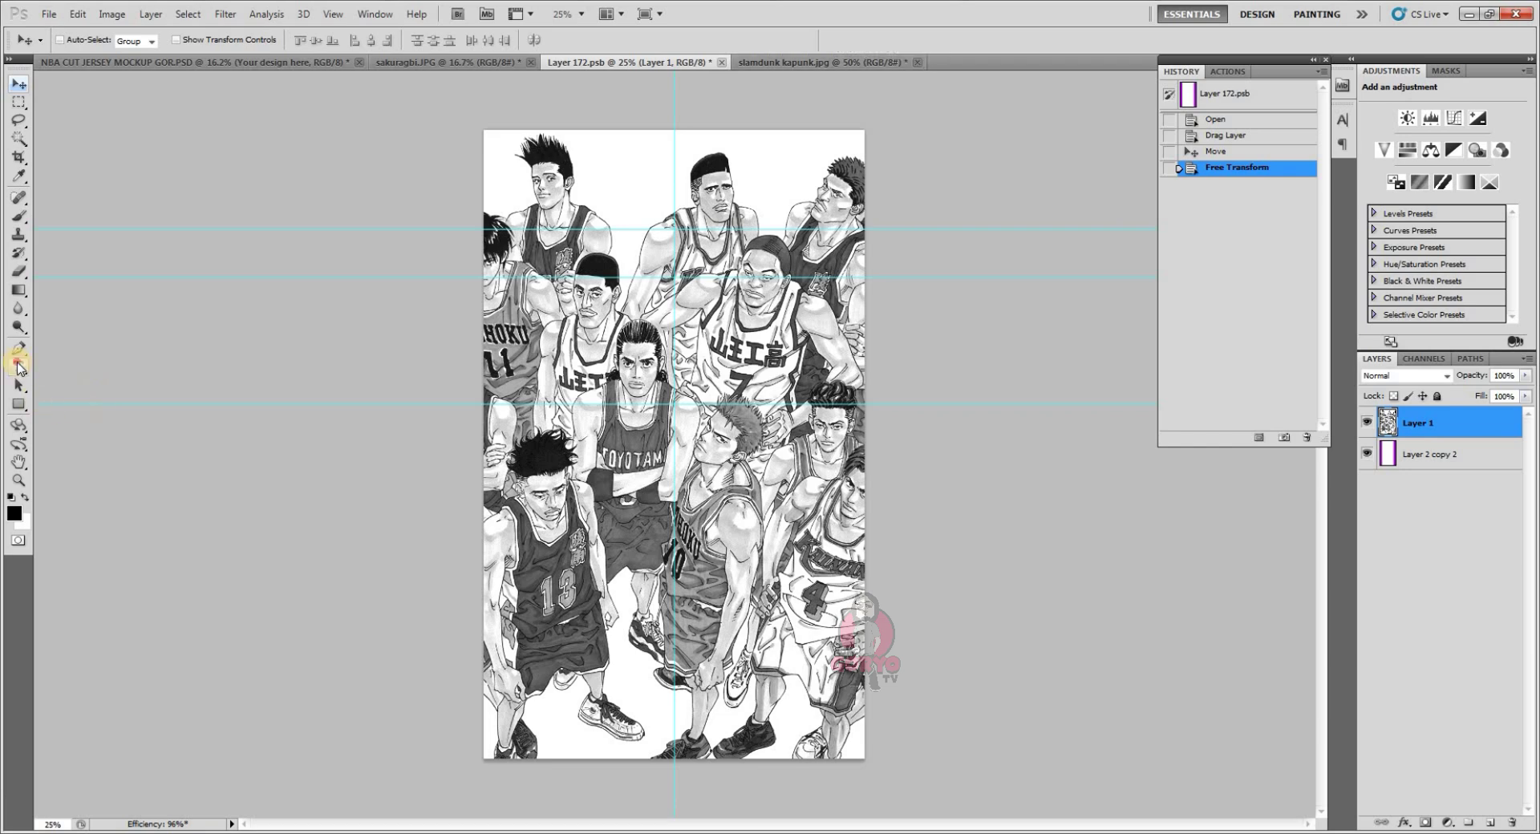
- Add the text SAKURAGI in the NBA Bulls font and enlarge it to about 402% across the upper back
{"action": "left_click", "coordinate": [18, 366]}
{"action": "left_click", "coordinate": [713, 339]}
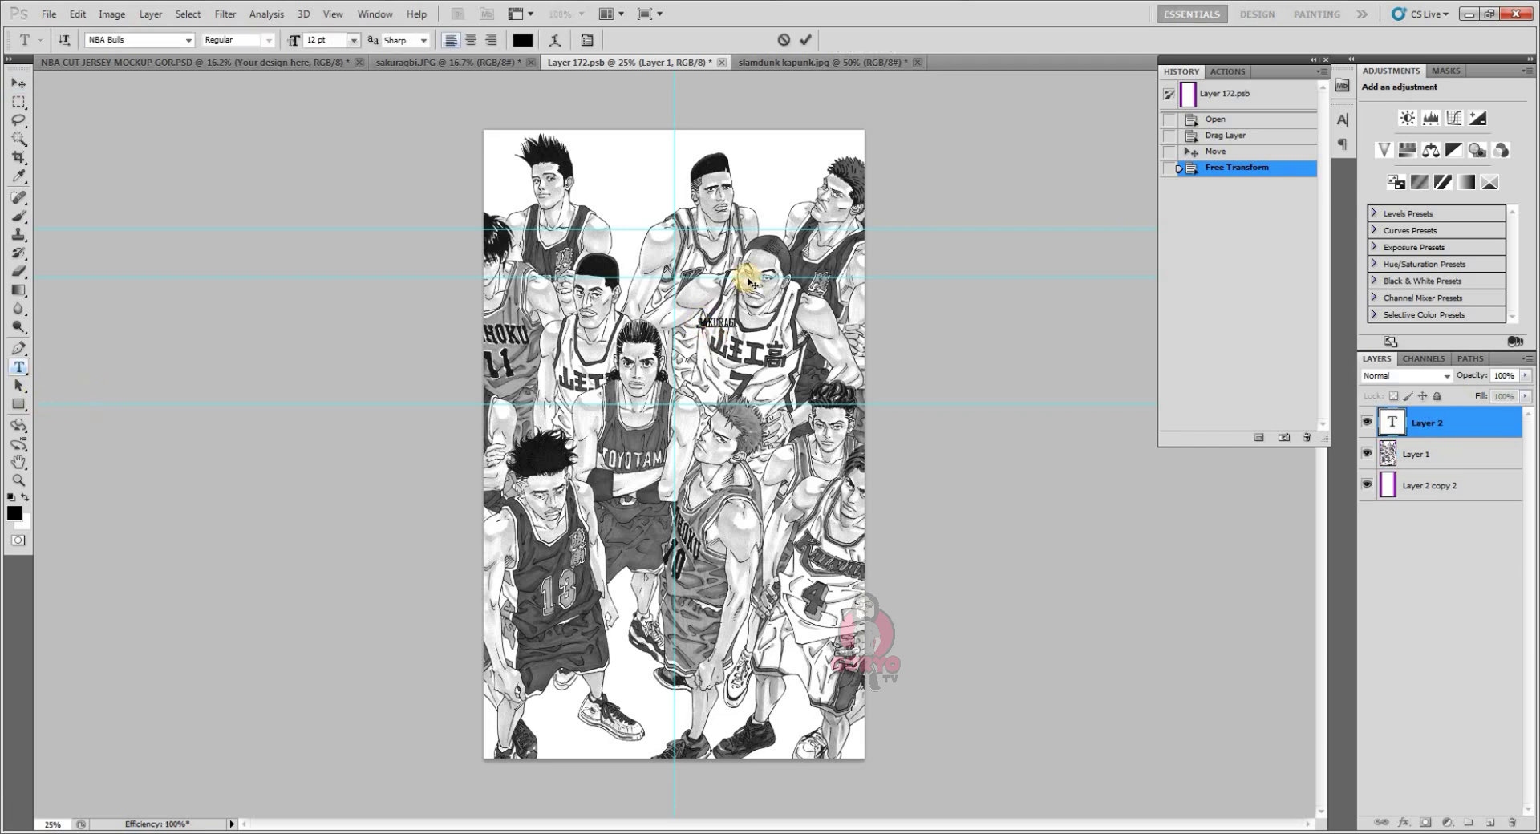
{"action": "left_click", "coordinate": [804, 40]}
{"action": "left_click", "coordinate": [77, 14]}
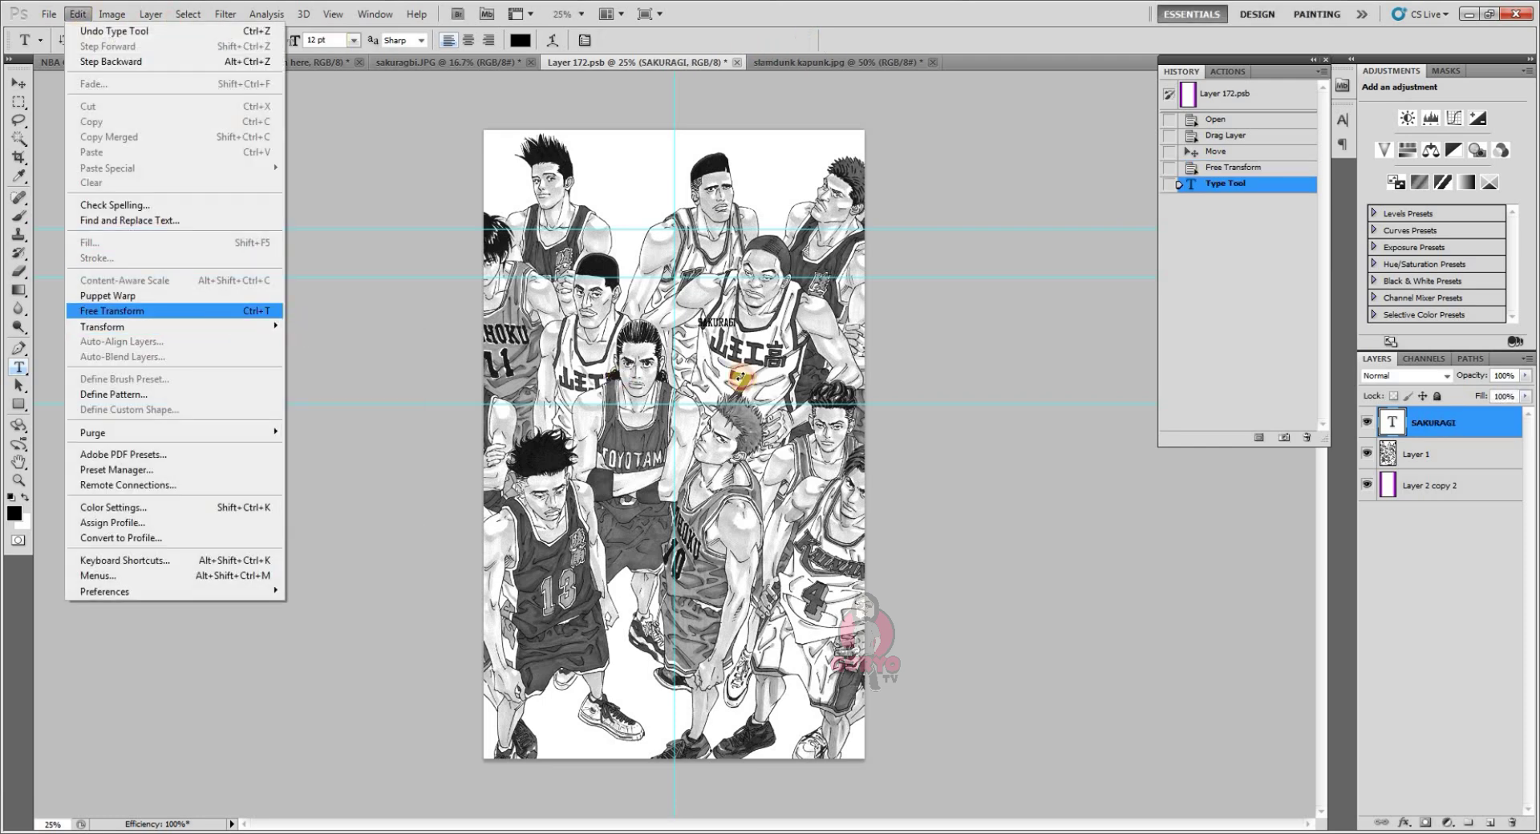
{"action": "left_click", "coordinate": [121, 303]}
{"action": "left_click_drag", "start_coordinate": [735, 327], "coordinate": [760, 299]}
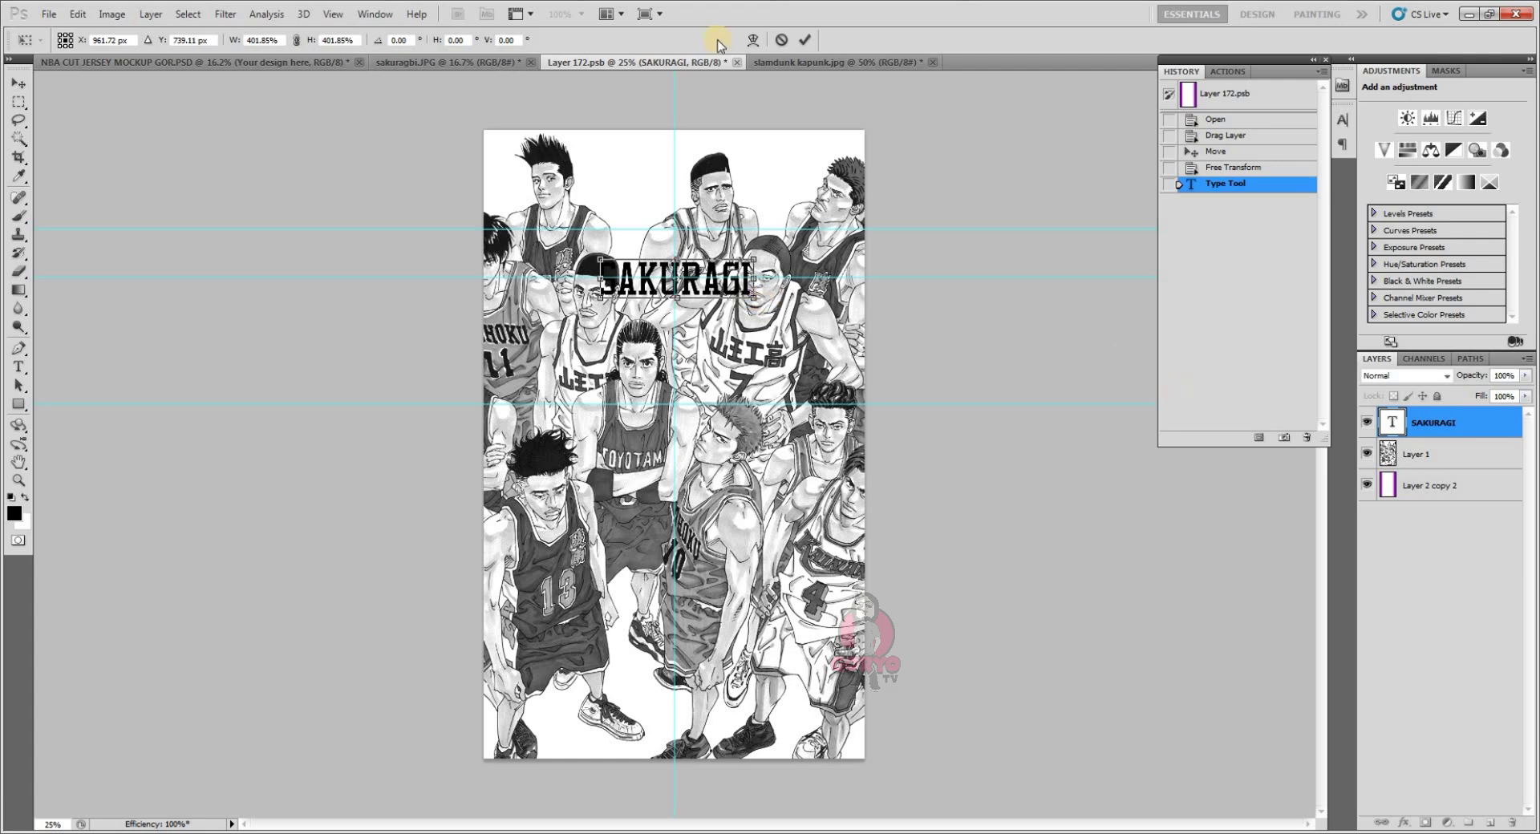
{"action": "left_click", "coordinate": [805, 40]}
- Centre the SAKURAGI text horizontally on the canvas and clear the selection
{"action": "key", "text": "ctrl+a"}
{"action": "key", "text": "v"}
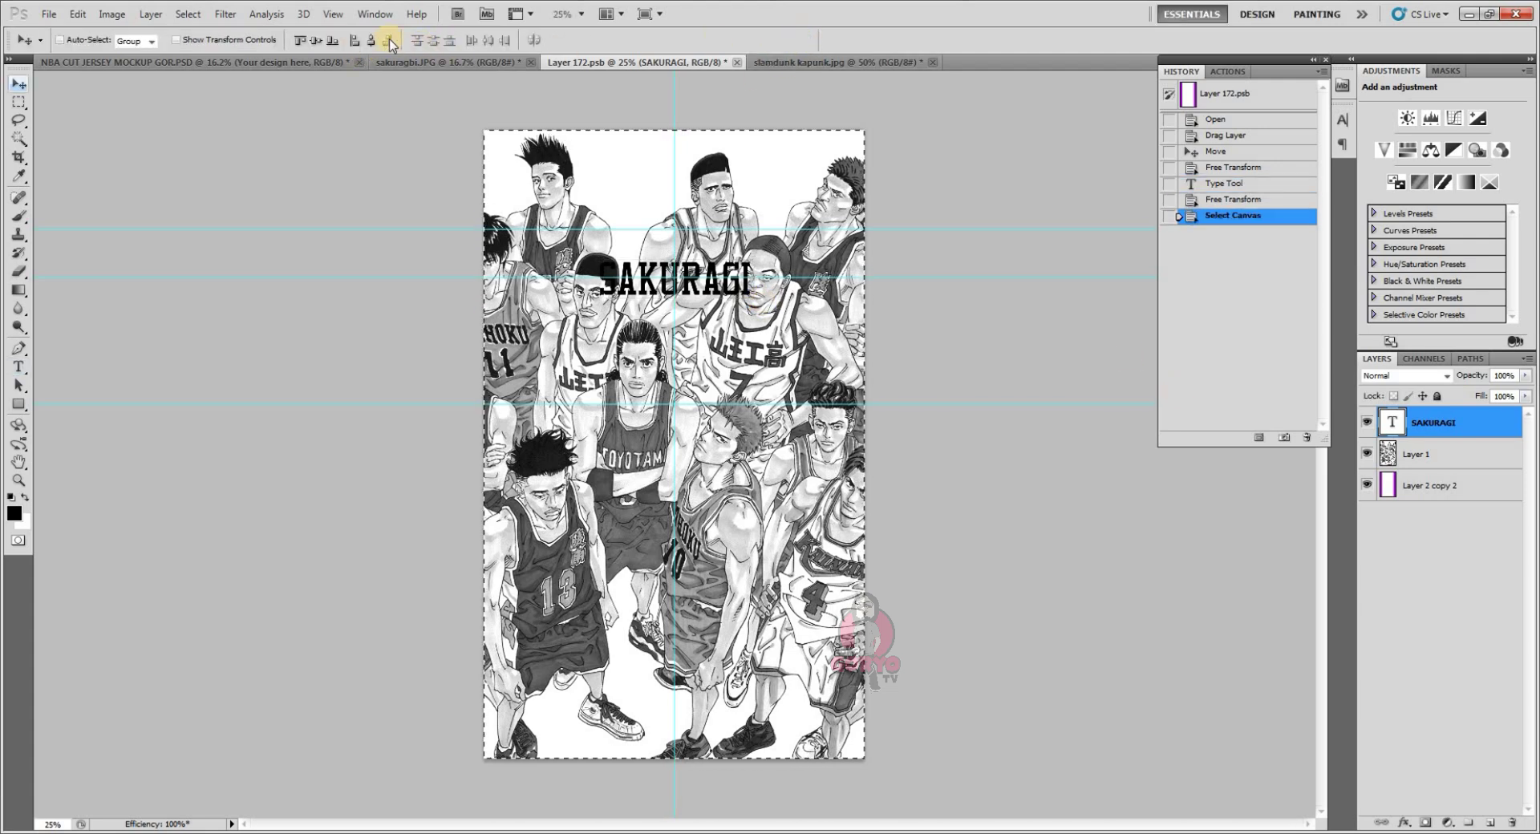
{"action": "double_click", "coordinate": [371, 40]}
{"action": "key", "text": "ctrl+d"}
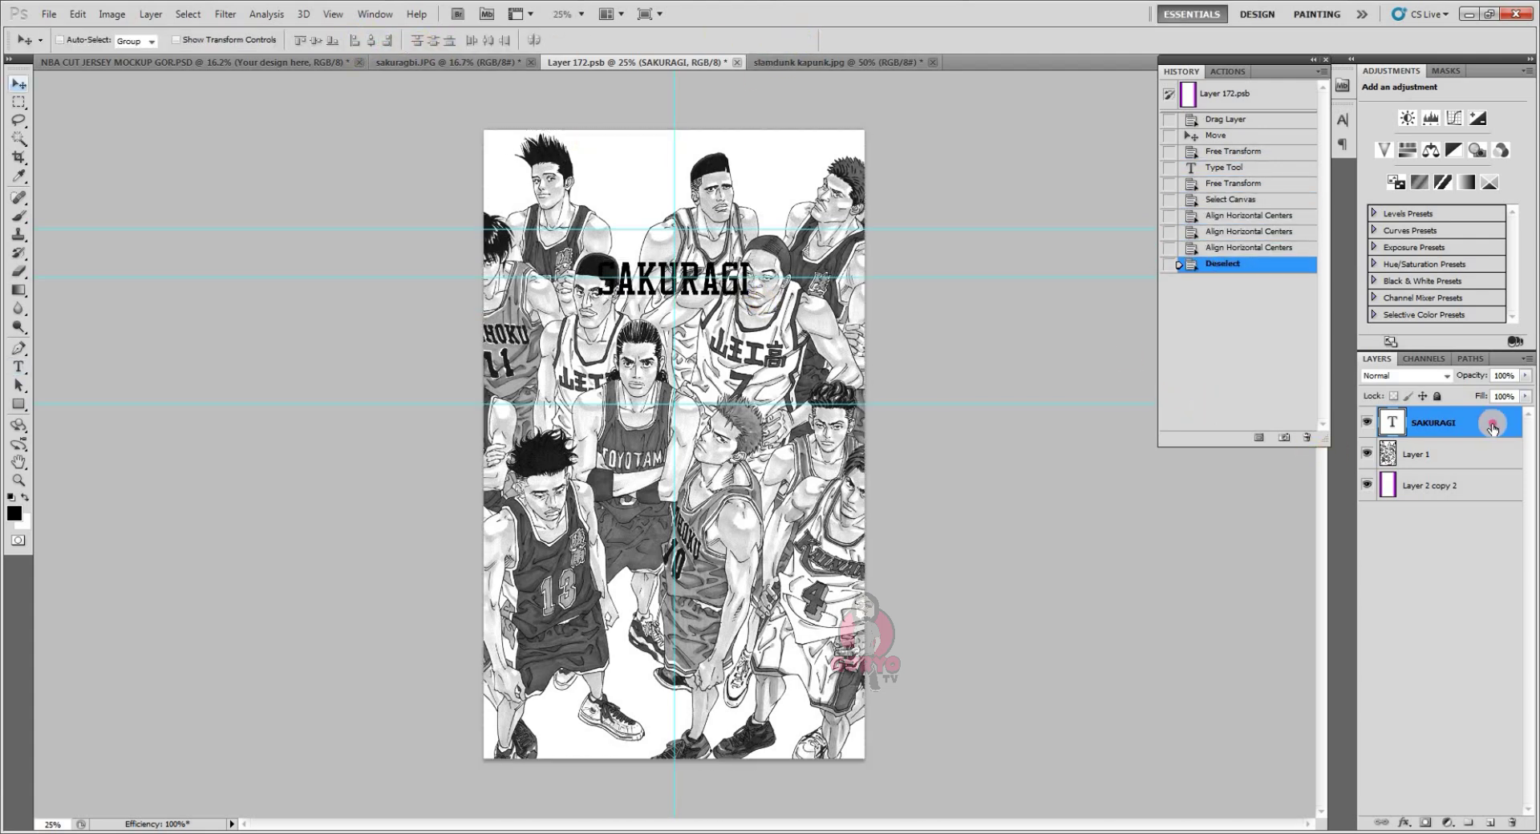
- Give the SAKURAGI text a color overlay using the copied dark red hex value
{"action": "double_click", "coordinate": [1492, 423]}
{"action": "left_click", "coordinate": [886, 553]}
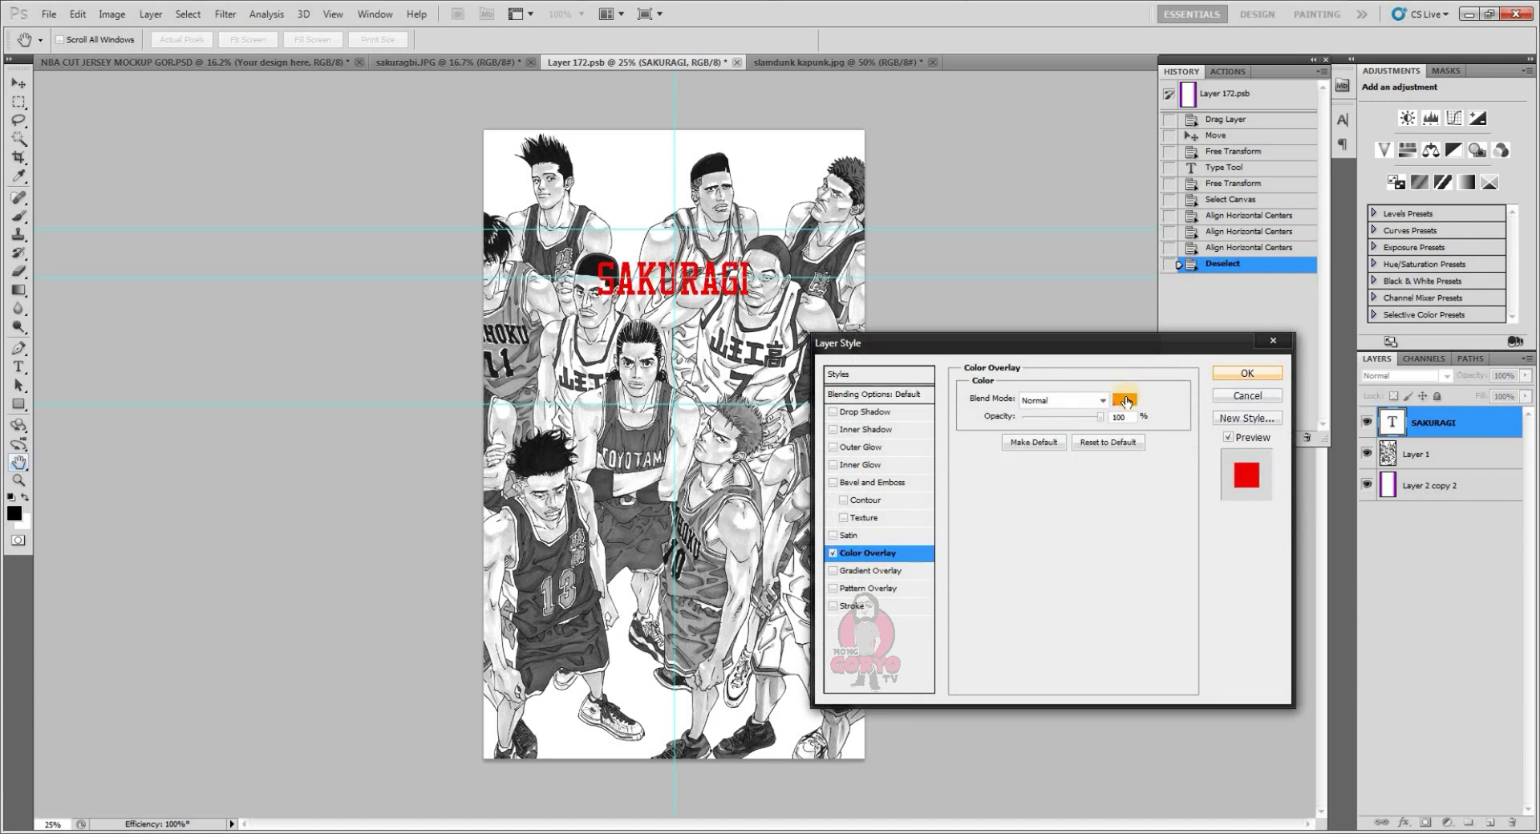
{"action": "left_click", "coordinate": [1125, 399]}
{"action": "left_click", "coordinate": [445, 645]}
{"action": "right_click", "coordinate": [445, 646]}
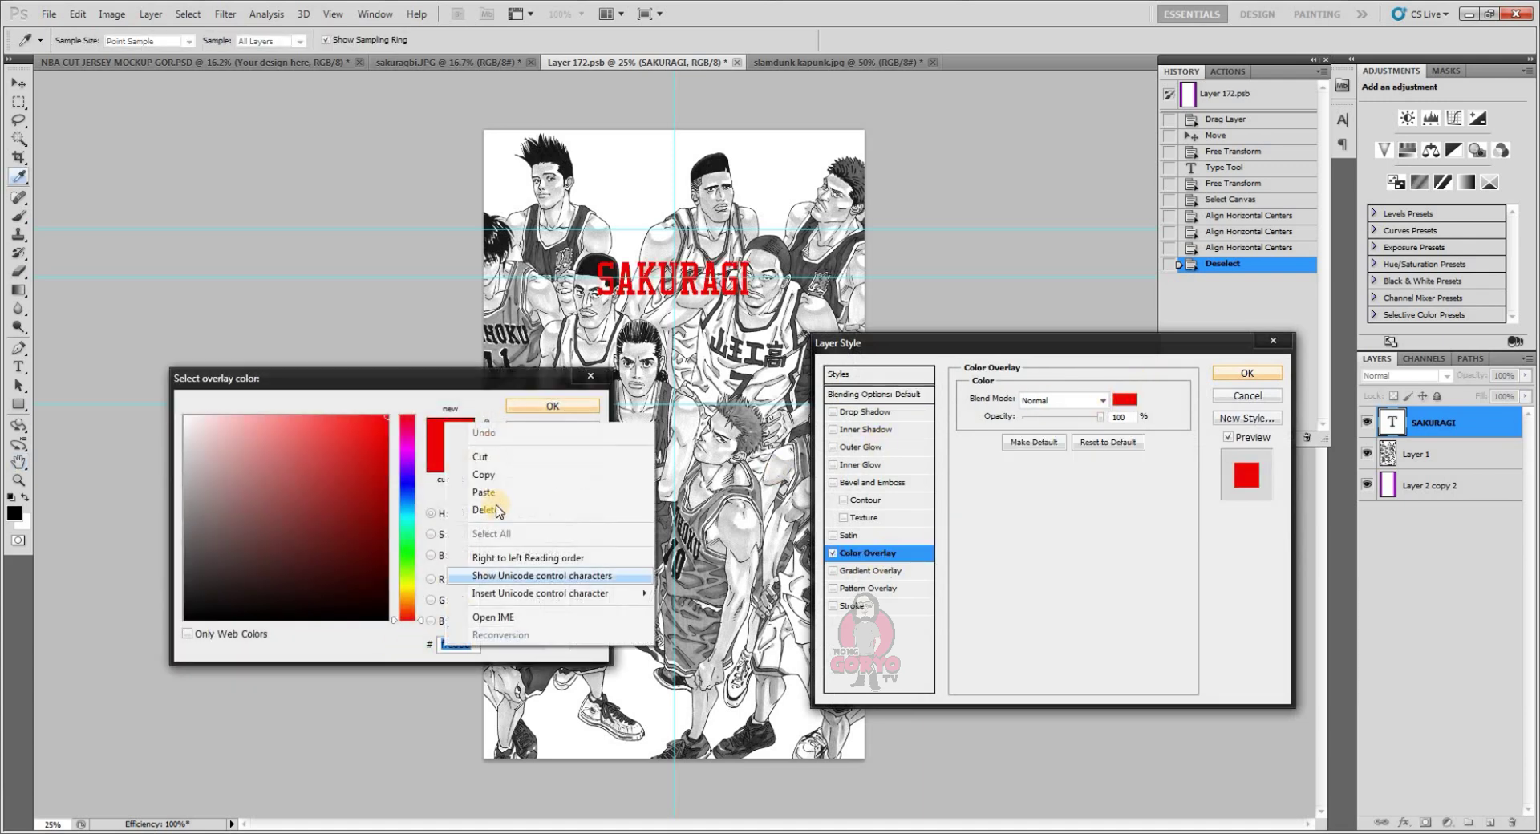
{"action": "left_click", "coordinate": [475, 494]}
{"action": "key", "text": "Return"}
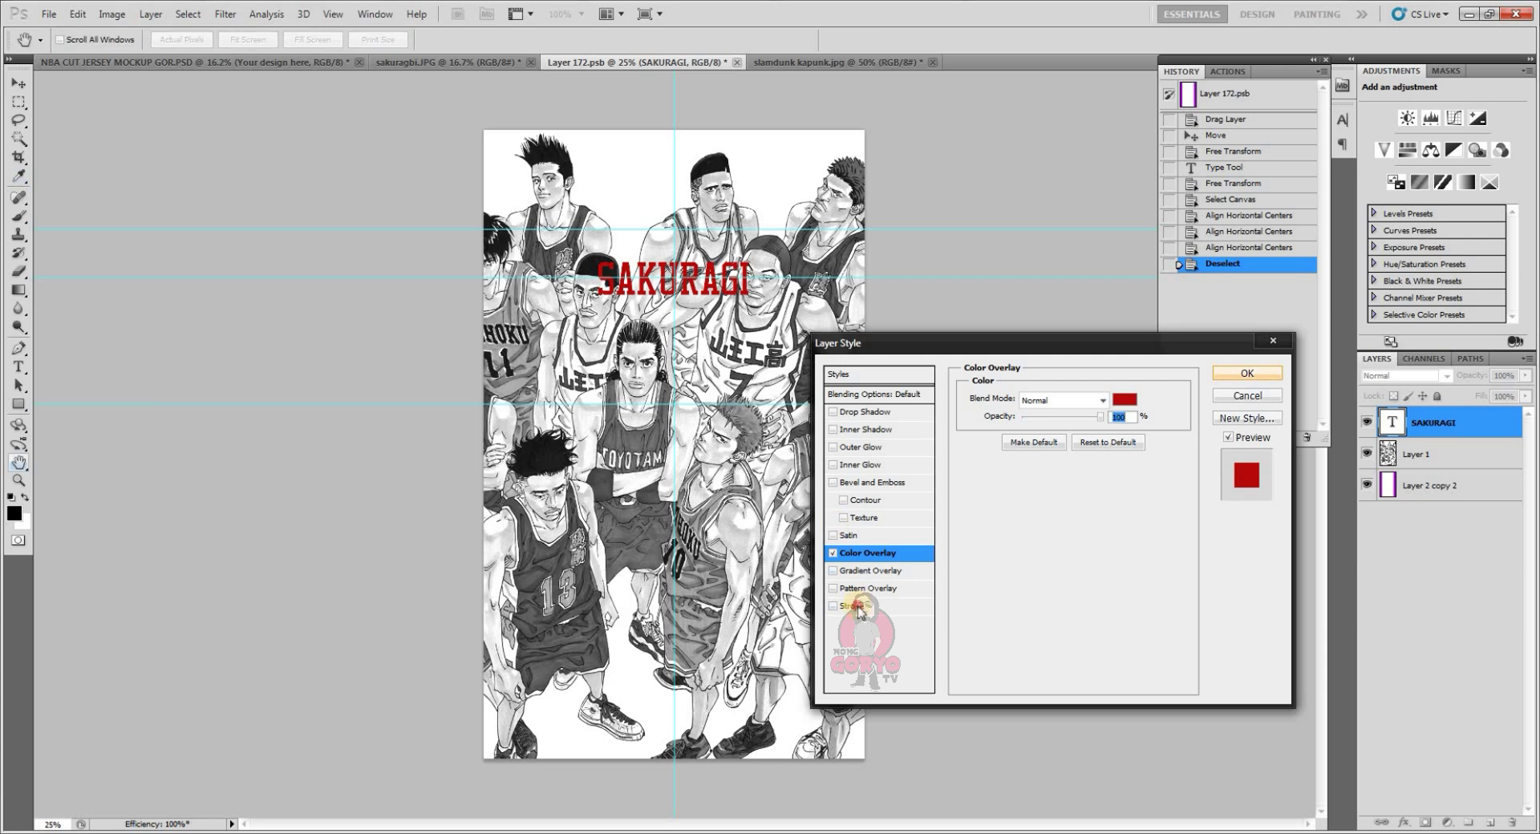
- Add a thin black outside stroke, slightly under 10 px, to the SAKURAGI text and apply the layer style
{"action": "left_click", "coordinate": [851, 606]}
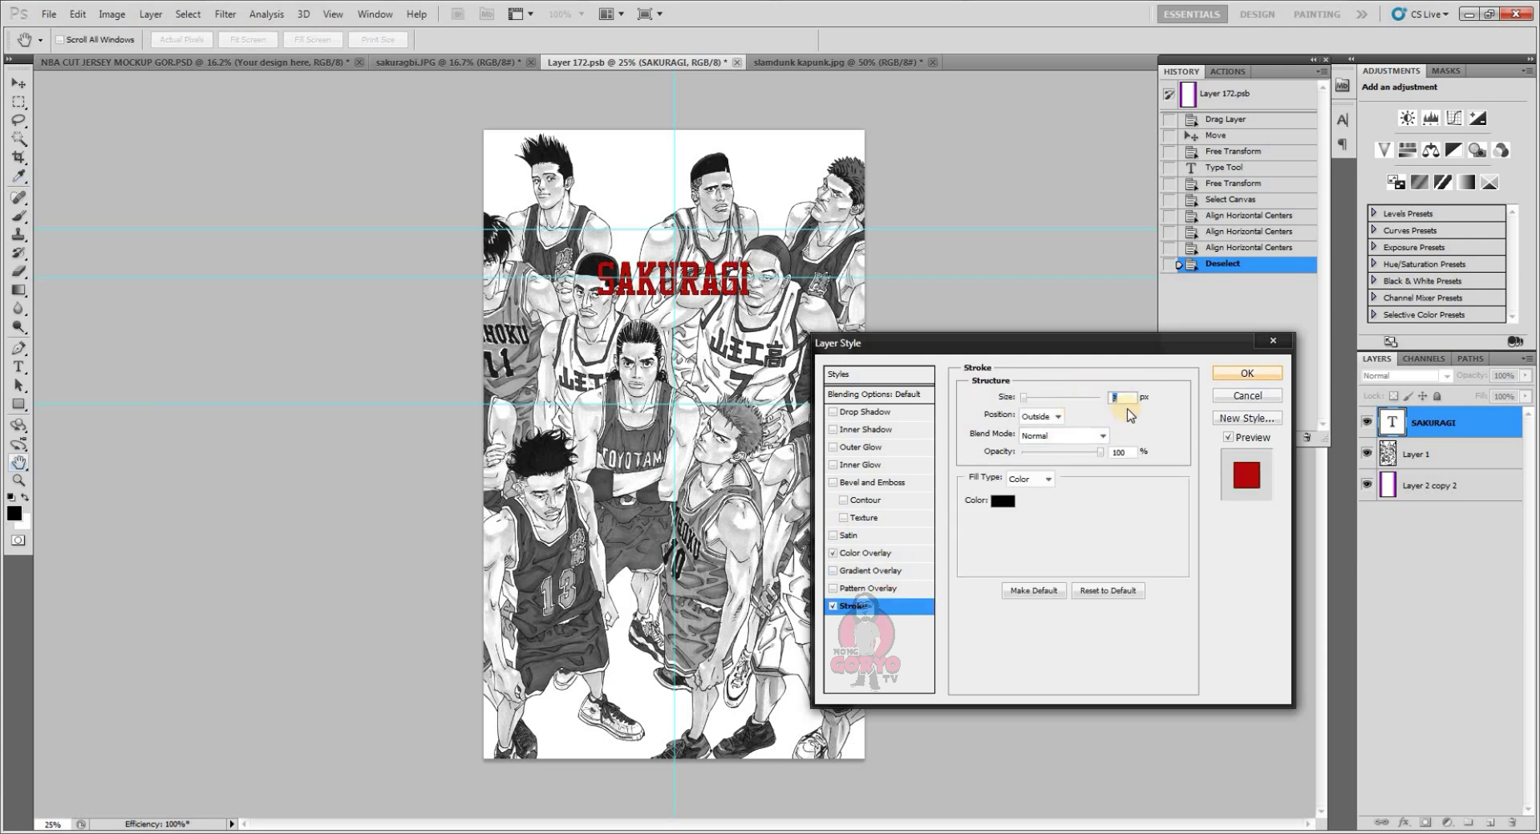
{"action": "type", "text": "12"}
{"action": "key", "text": "Up"}
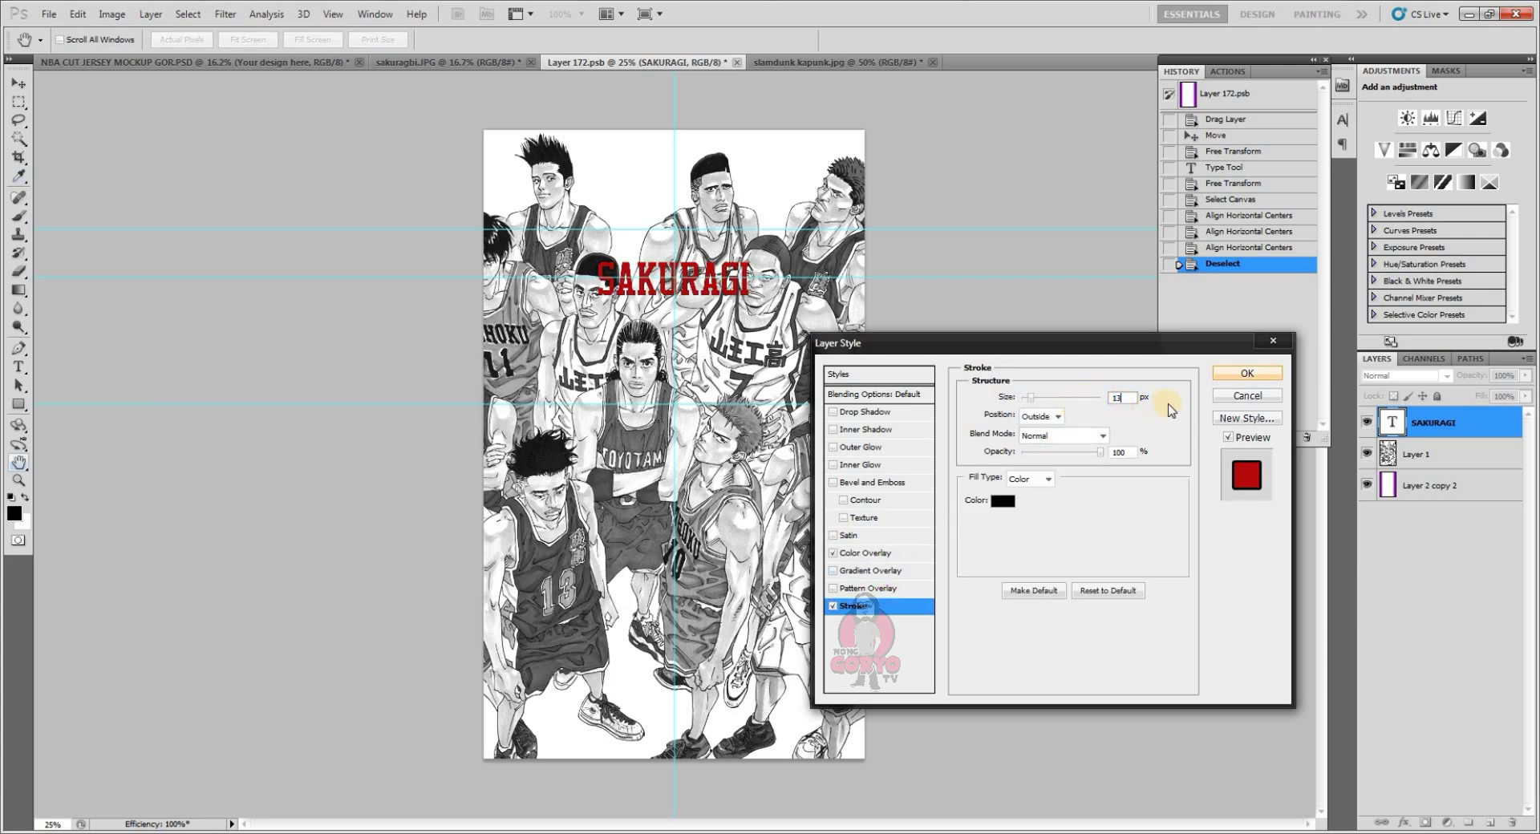
{"action": "type", "text": "10"}
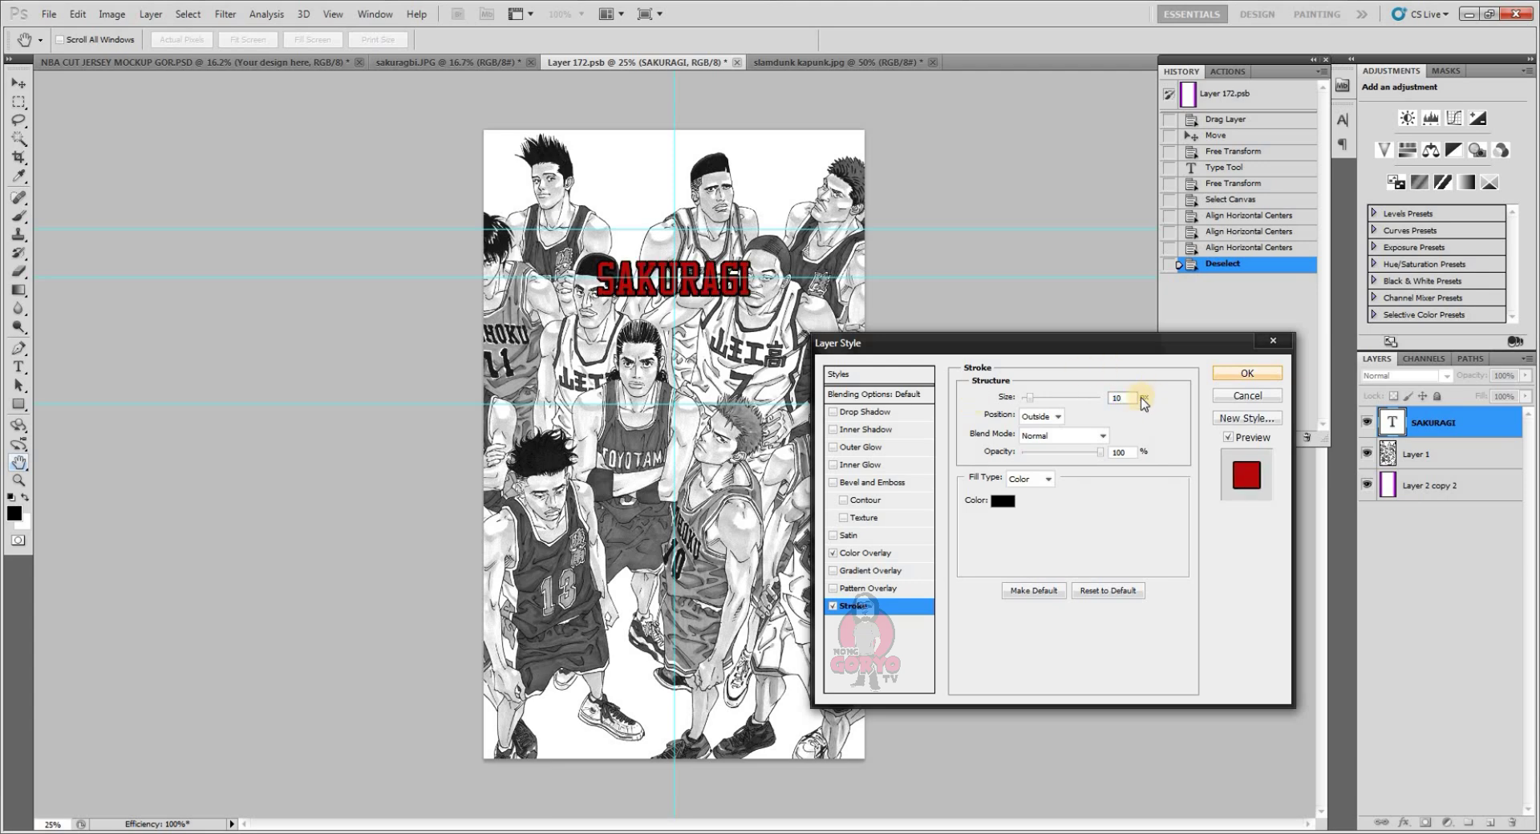
{"action": "left_click_drag", "start_coordinate": [1028, 399], "coordinate": [1027, 398]}
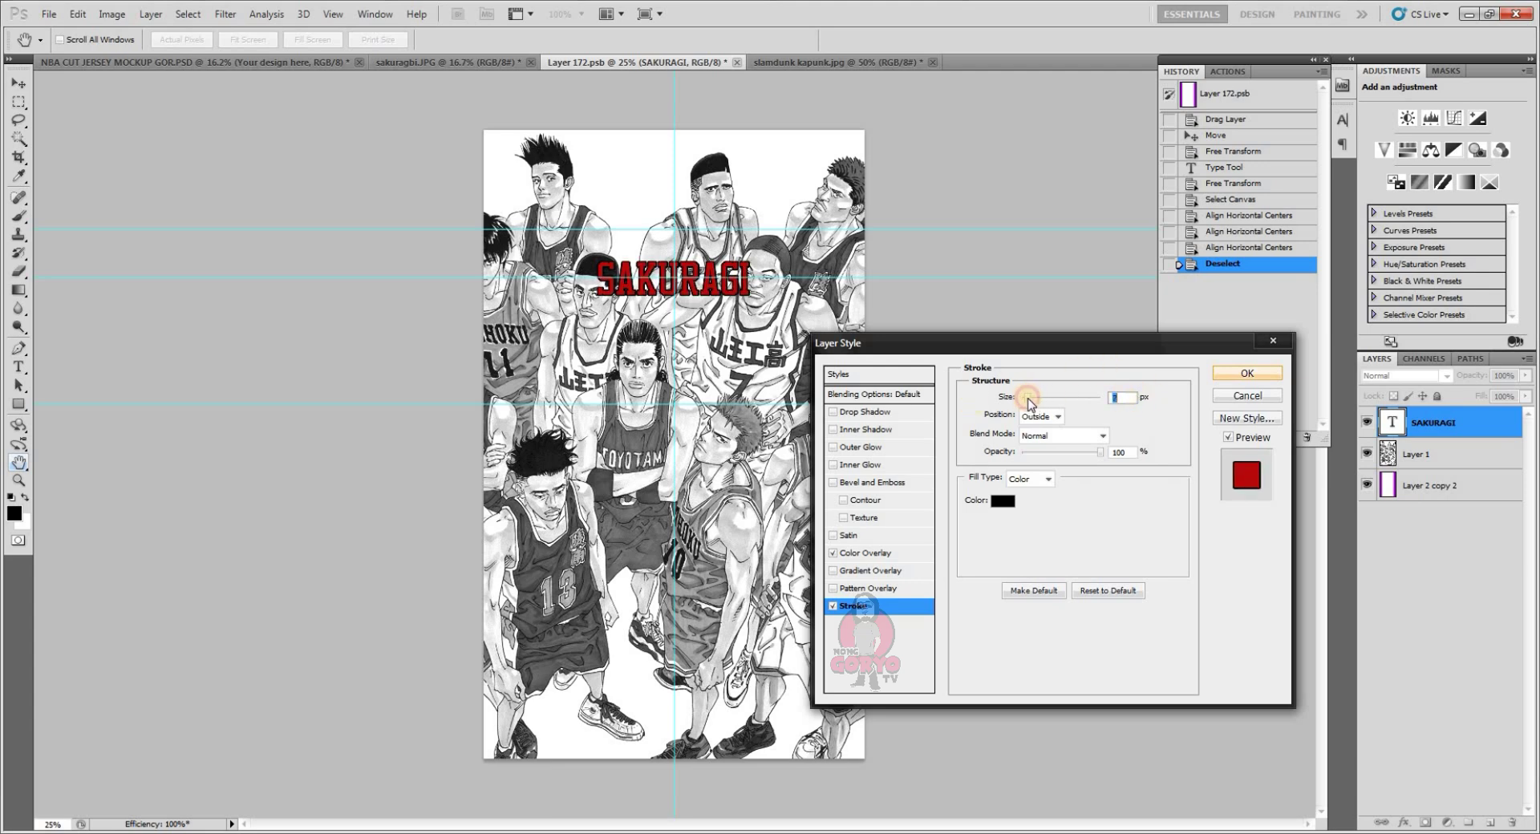
{"action": "left_click", "coordinate": [1248, 374]}
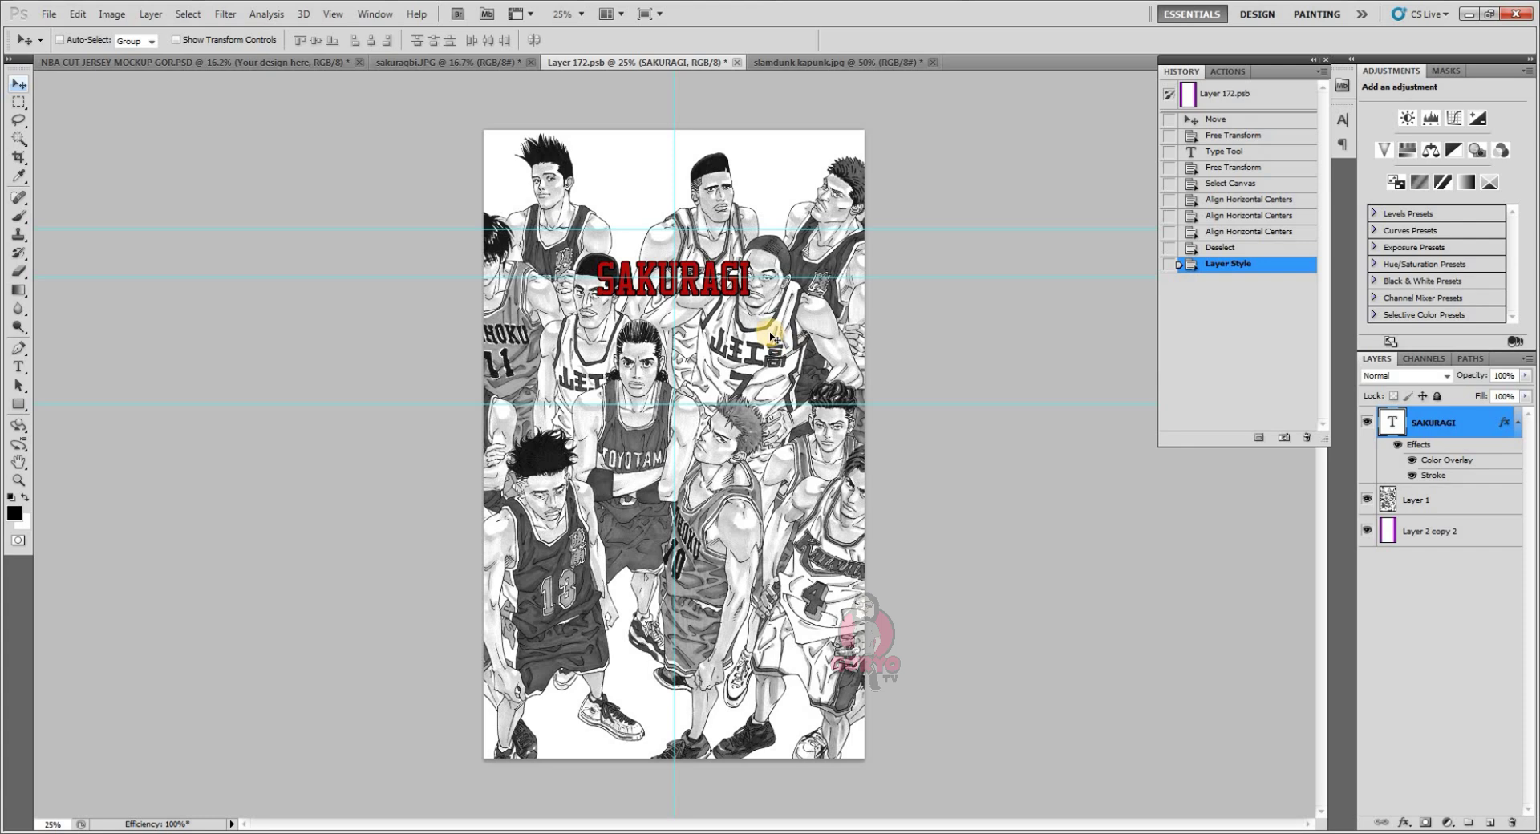
- Duplicate the SAKURAGI text layer, move the copy below the name and change its text to 10
{"action": "right_click", "coordinate": [1488, 425]}
{"action": "left_click", "coordinate": [1416, 411]}
{"action": "left_click", "coordinate": [915, 264]}
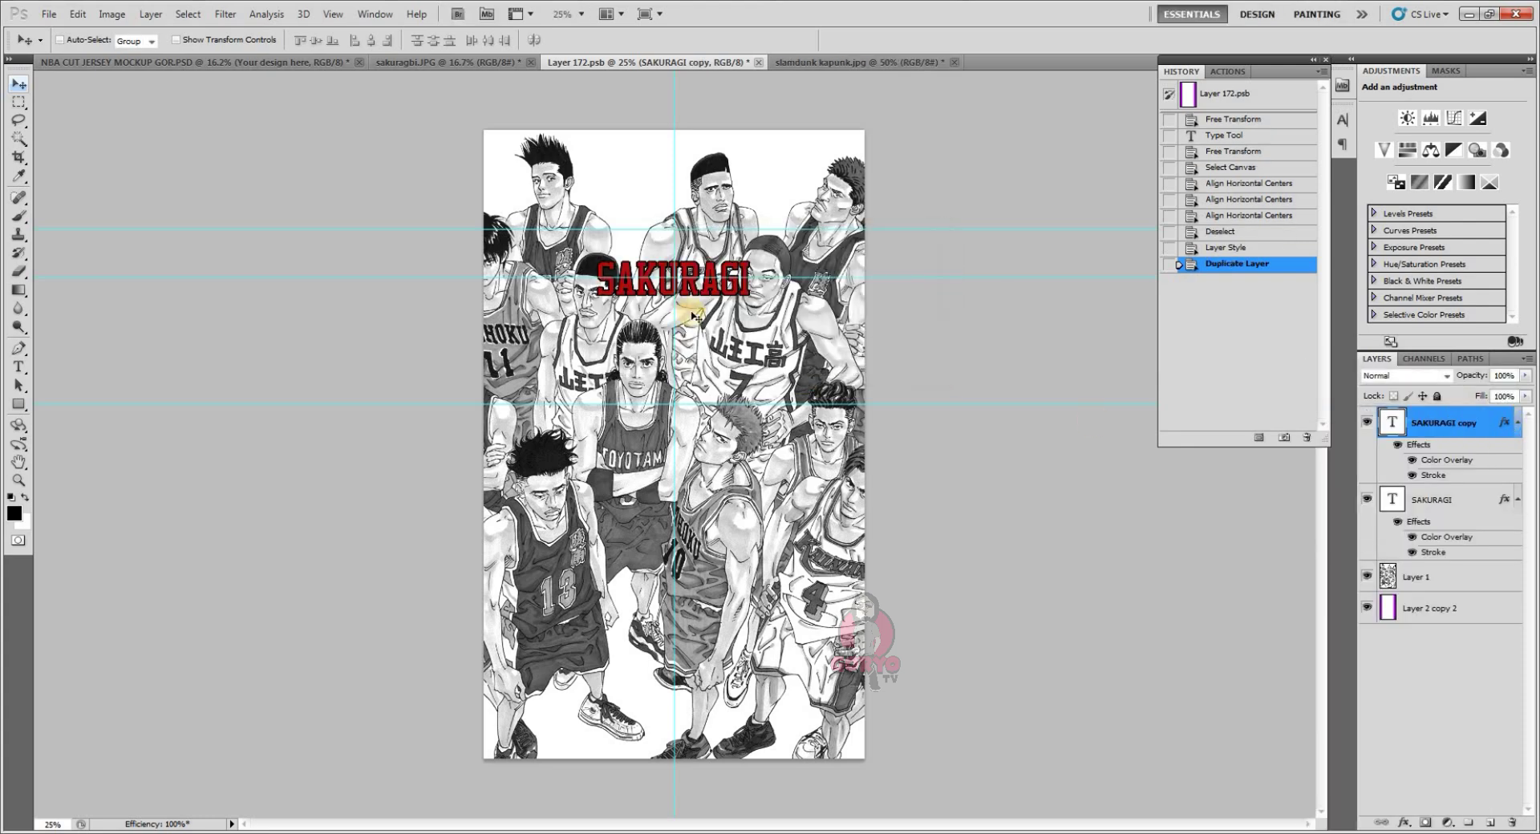
{"action": "left_click_drag", "start_coordinate": [692, 317], "coordinate": [700, 345]}
{"action": "key", "text": "t"}
{"action": "double_click", "coordinate": [700, 347]}
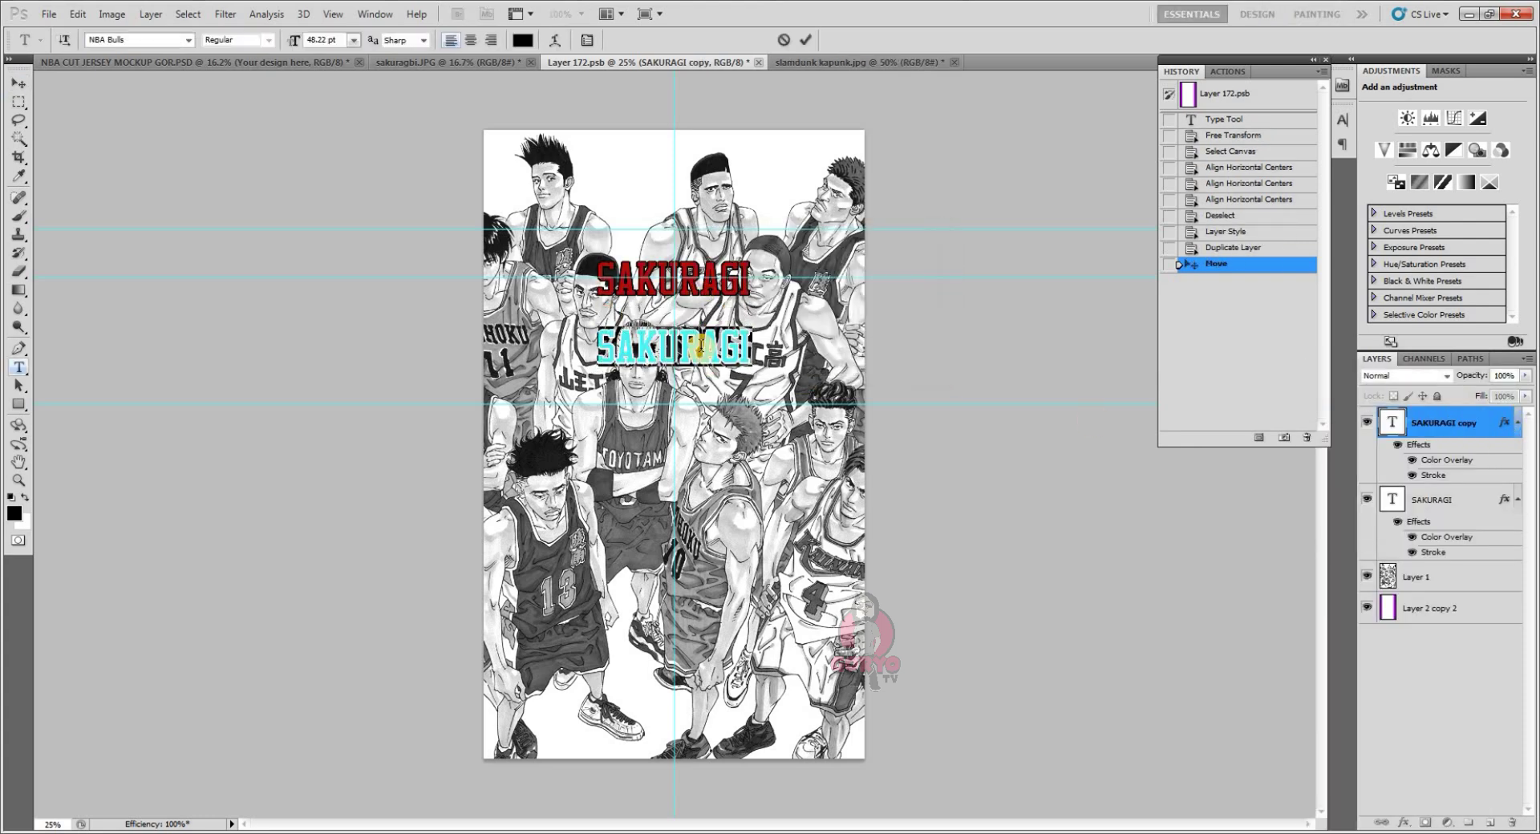
{"action": "type", "text": "10"}
- Enlarge the number 10 proportionally to about 233 pt and position it beneath the SAKURAGI name
{"action": "left_click", "coordinate": [77, 14]}
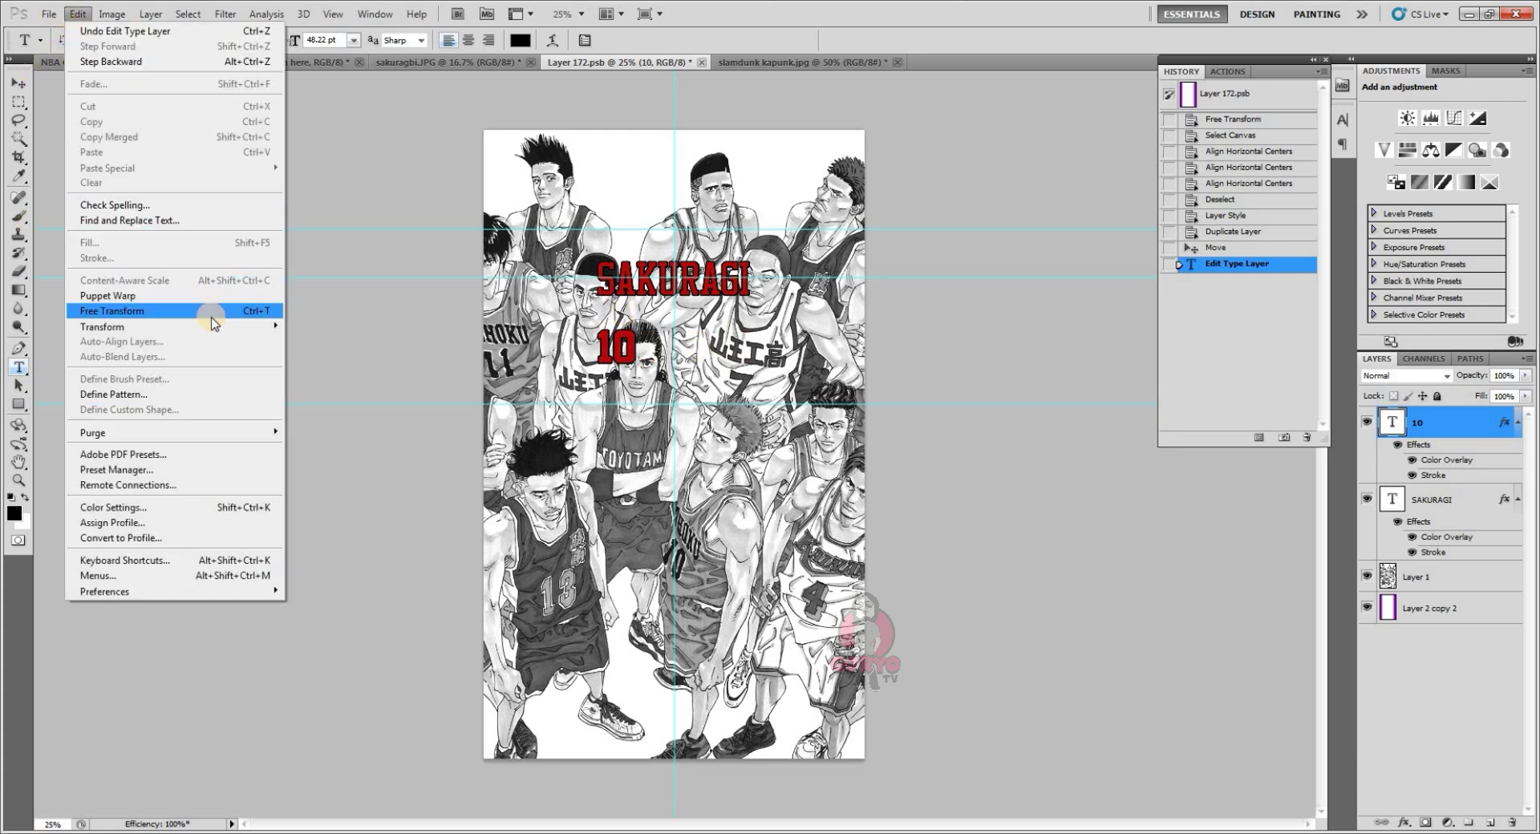
{"action": "key", "text": "Return"}
{"action": "left_click_drag", "start_coordinate": [638, 368], "coordinate": [759, 521]}
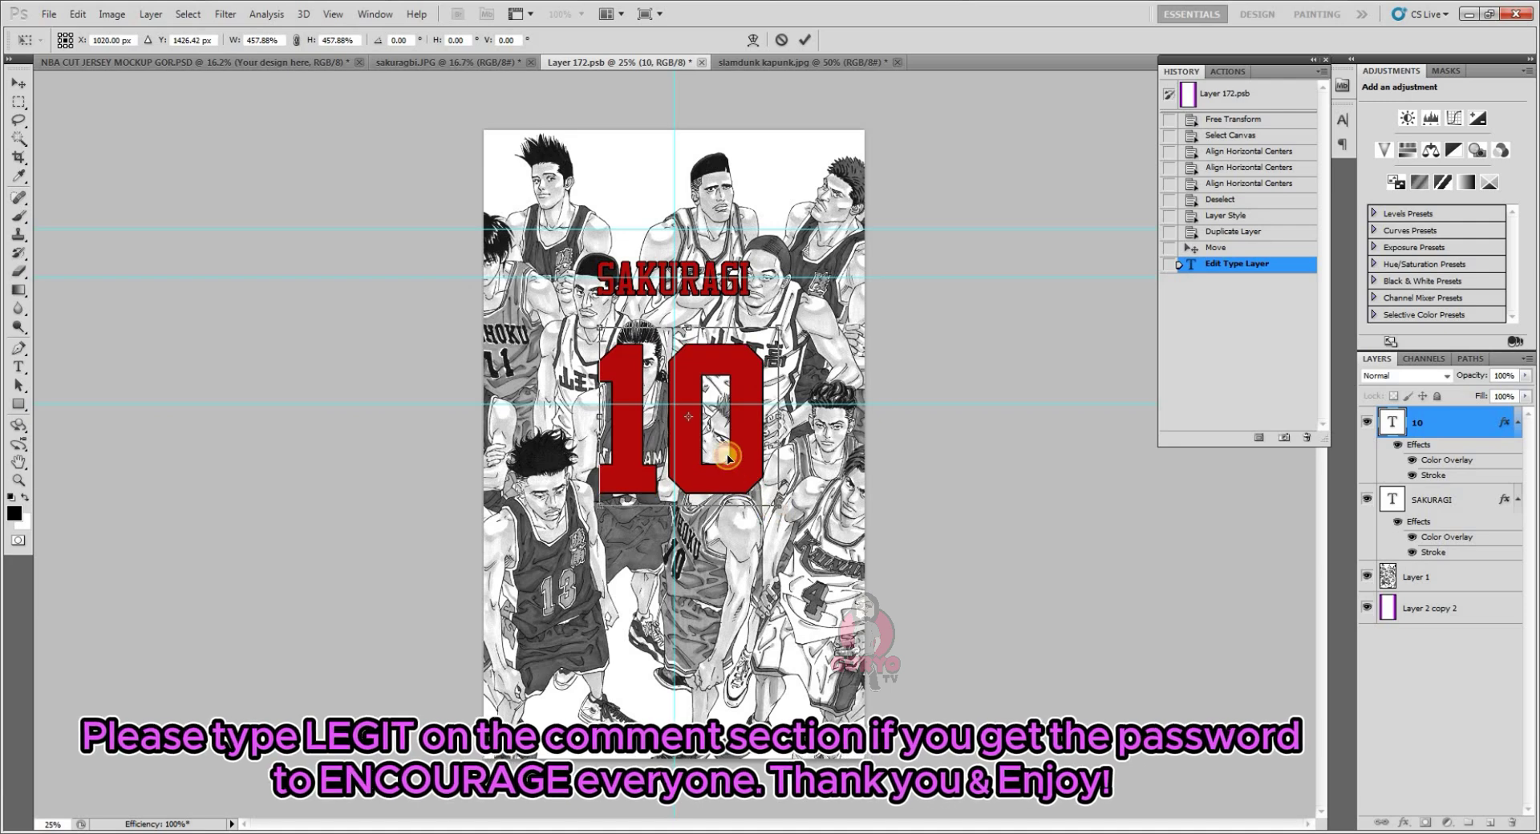
{"action": "left_click_drag", "start_coordinate": [738, 472], "coordinate": [788, 491]}
{"action": "left_click", "coordinate": [805, 40]}
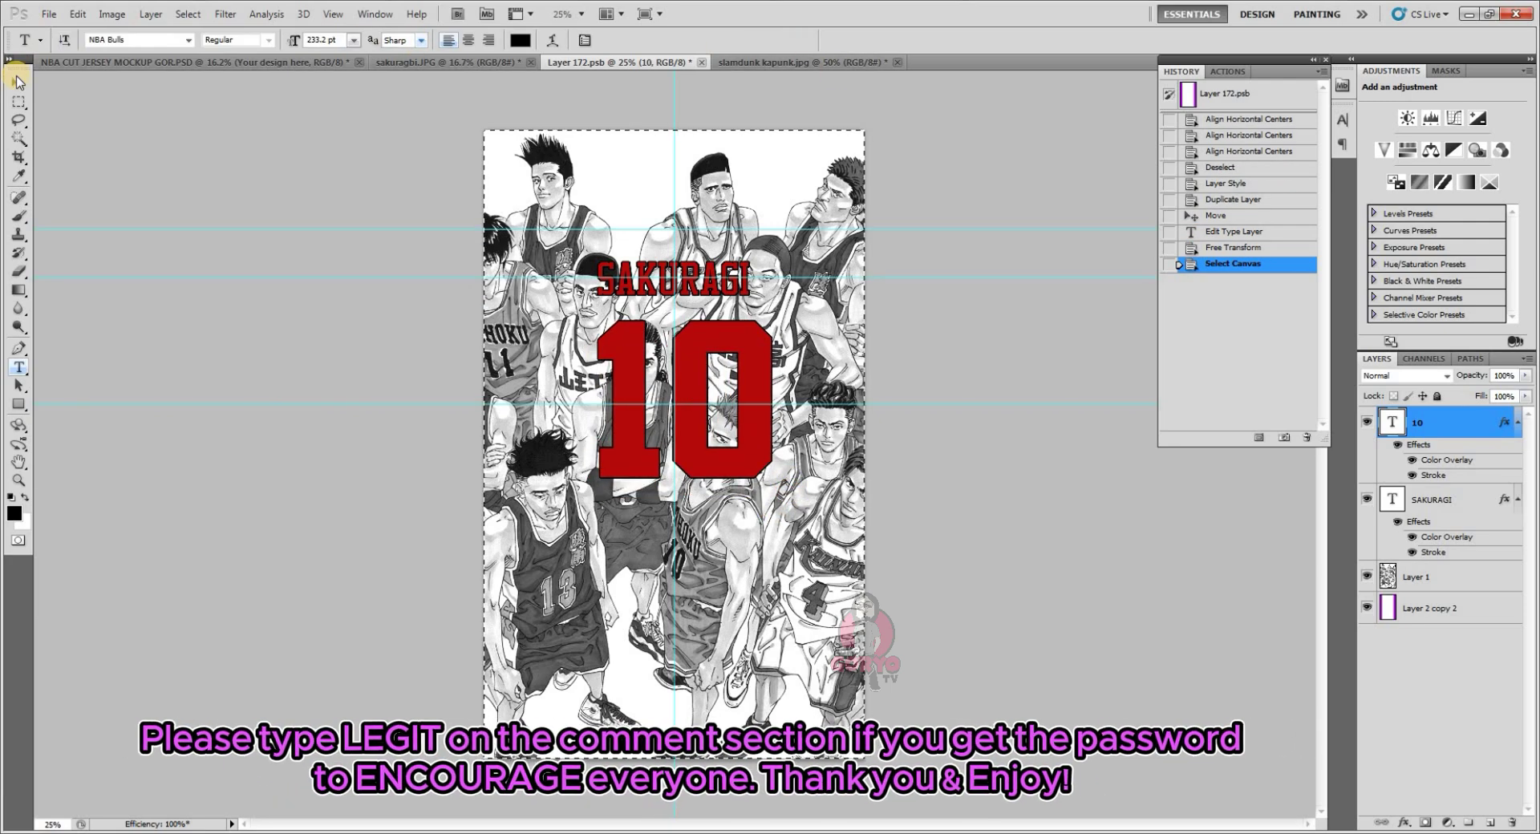
- Centre the number 10 horizontally on the canvas and nudge it slightly down from the name
{"action": "key", "text": "ctrl+a"}
{"action": "double_click", "coordinate": [370, 39]}
{"action": "double_click", "coordinate": [371, 39]}
{"action": "key", "text": "ctrl+d"}
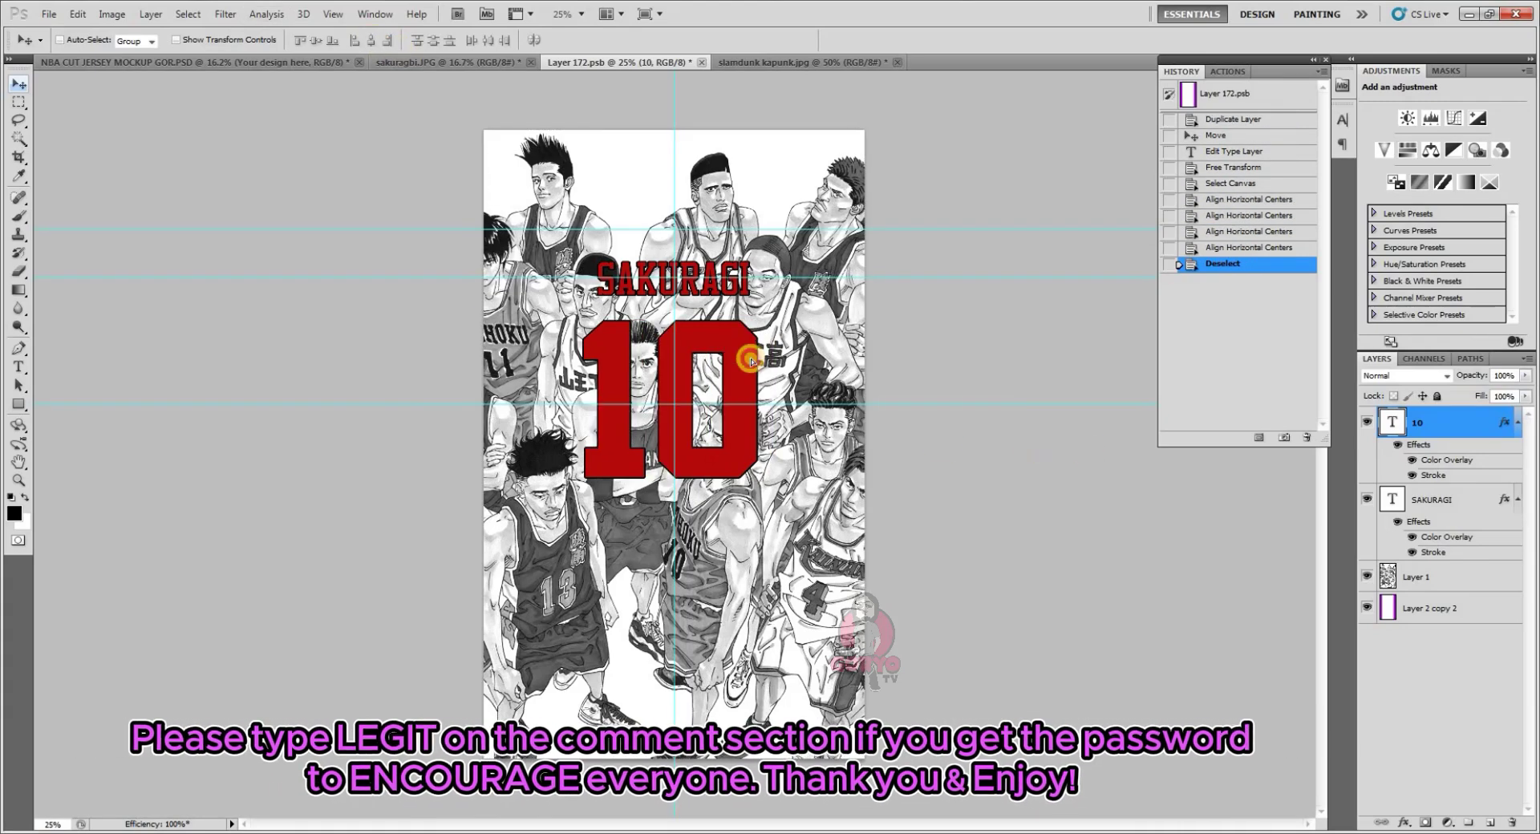
{"action": "left_click_drag", "start_coordinate": [750, 371], "coordinate": [750, 364]}
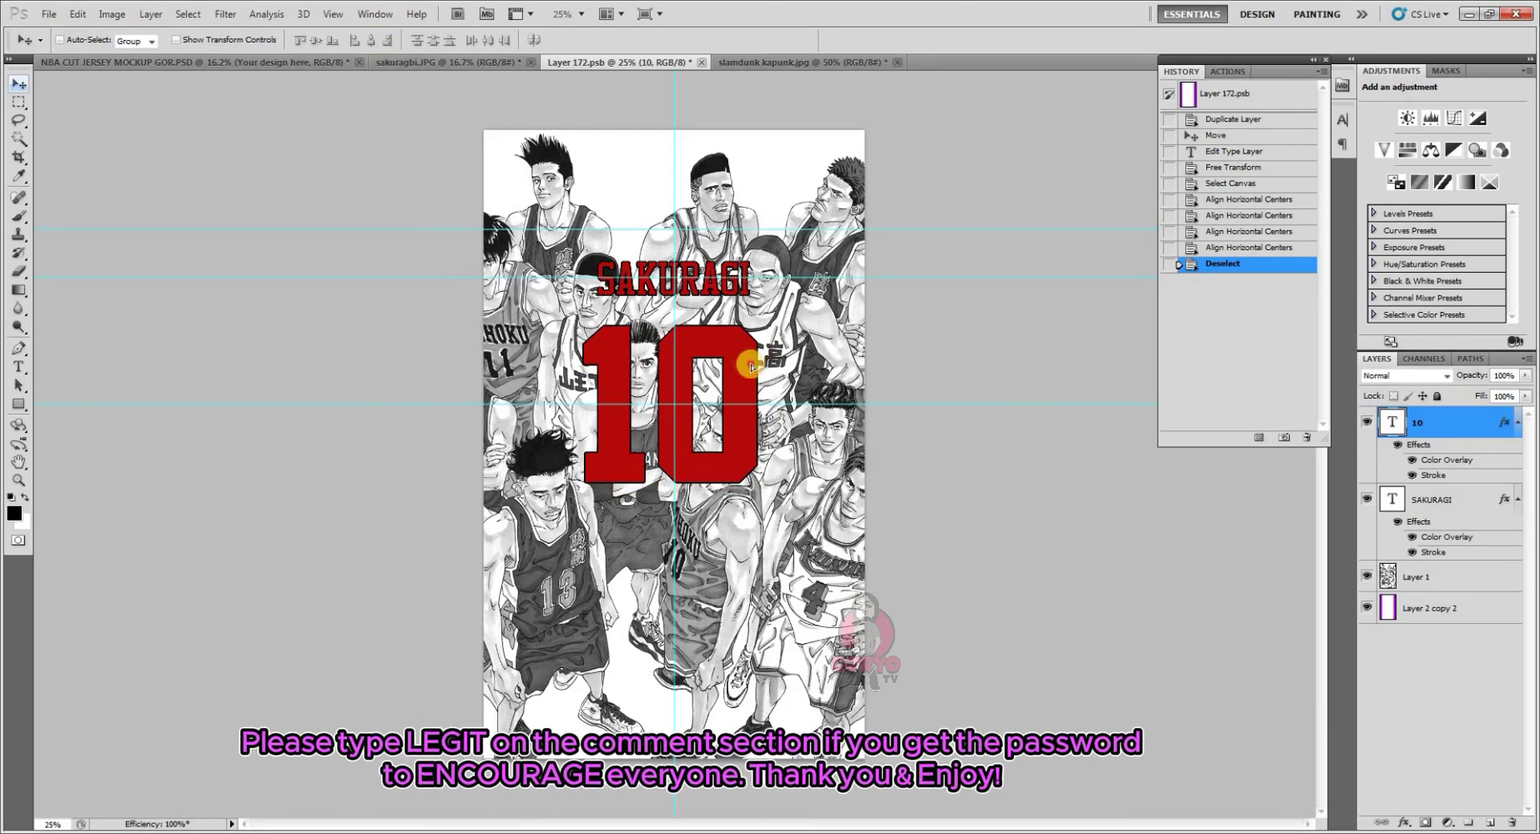
- Reposition the character artwork on Layer 1 and stretch its height to 104.08% so it still covers the canvas
{"action": "left_click", "coordinate": [1467, 589]}
{"action": "left_click_drag", "start_coordinate": [802, 588], "coordinate": [798, 583]}
{"action": "key", "text": "ctrl+t"}
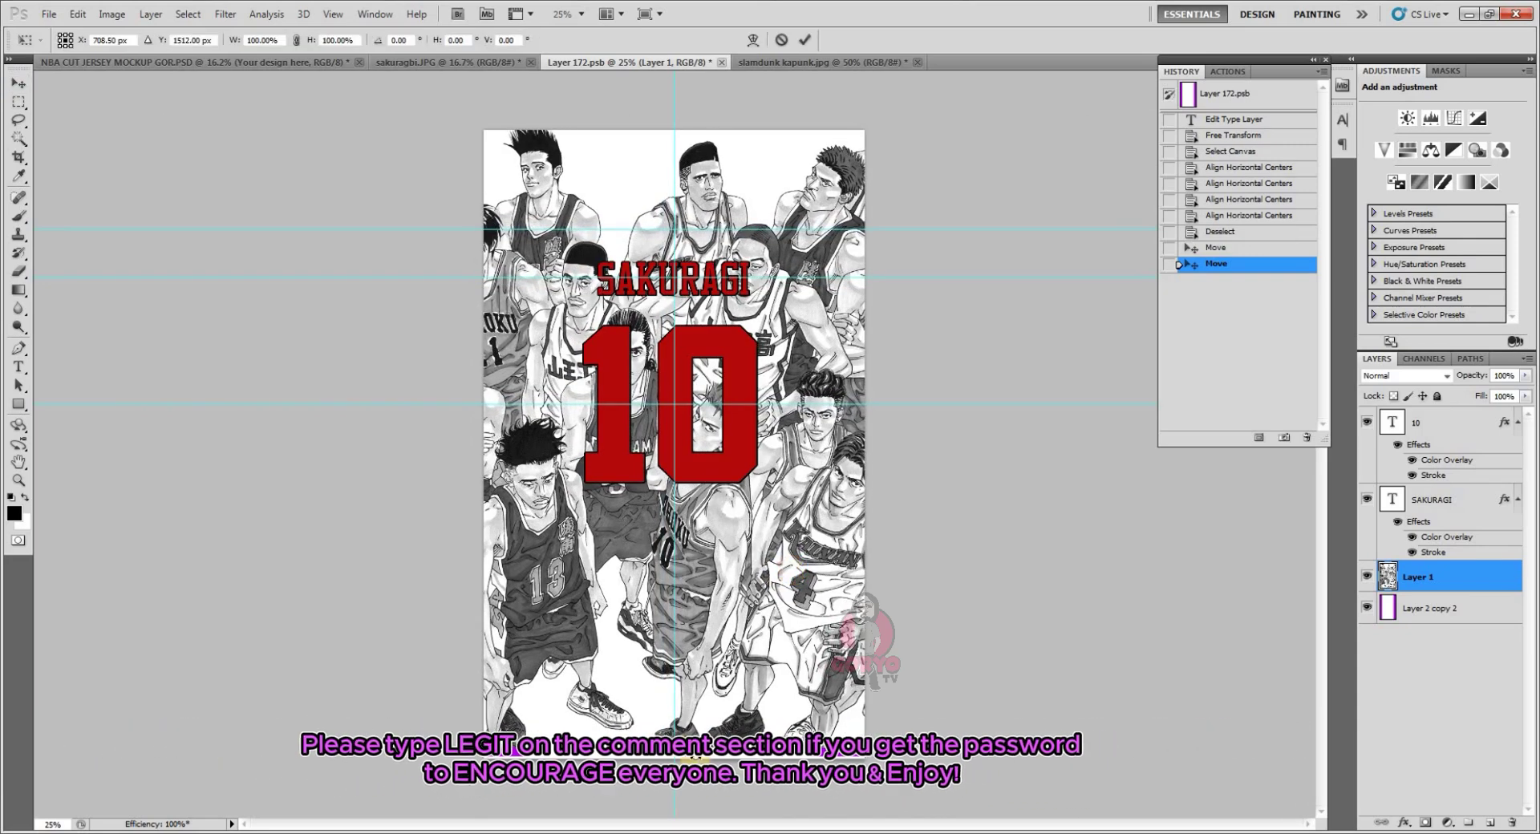
{"action": "left_click_drag", "start_coordinate": [626, 748], "coordinate": [626, 759]}
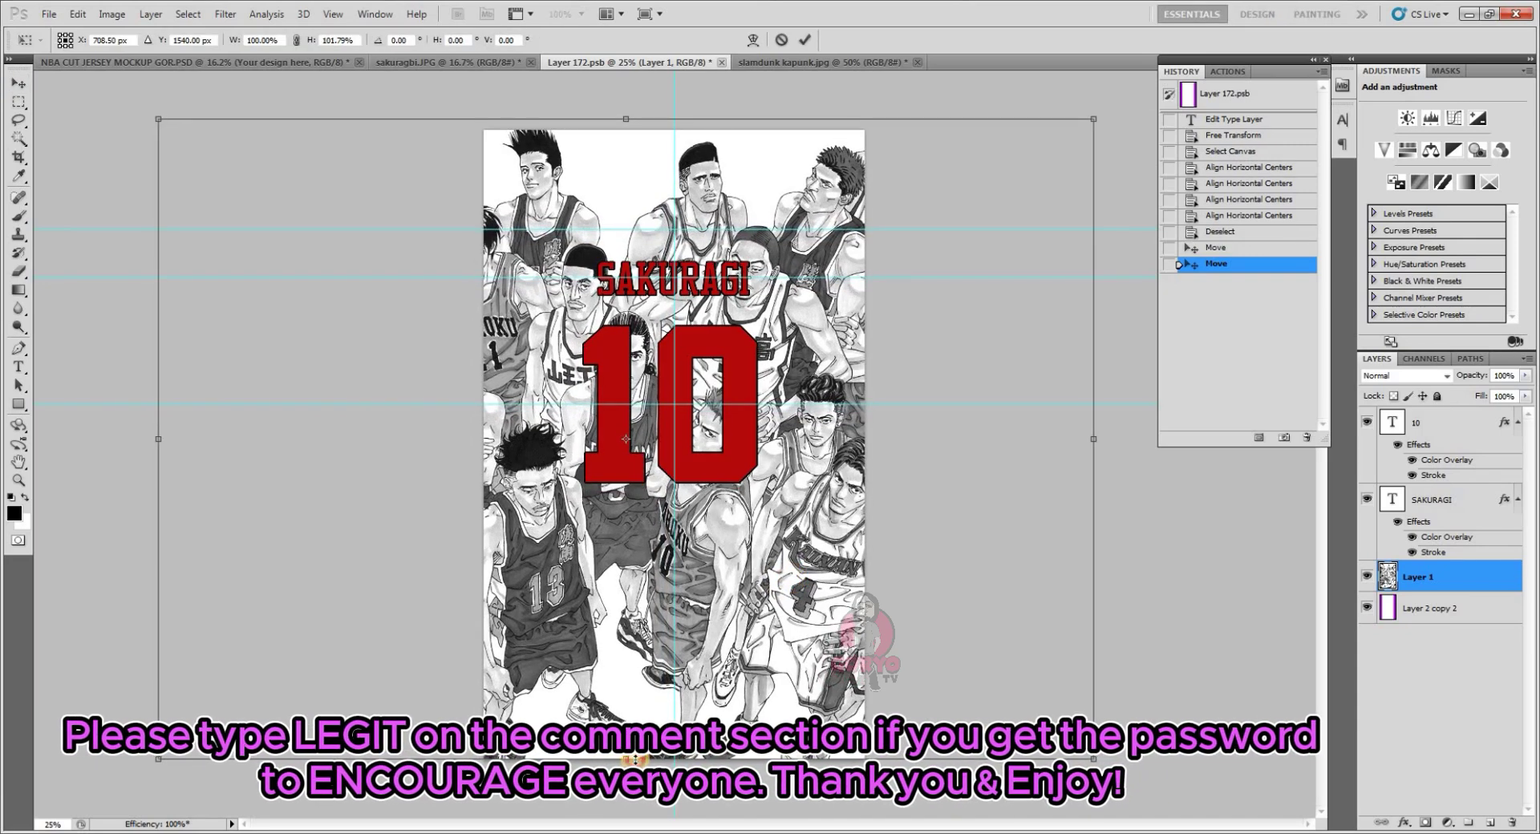
{"action": "left_click_drag", "start_coordinate": [714, 443], "coordinate": [719, 439]}
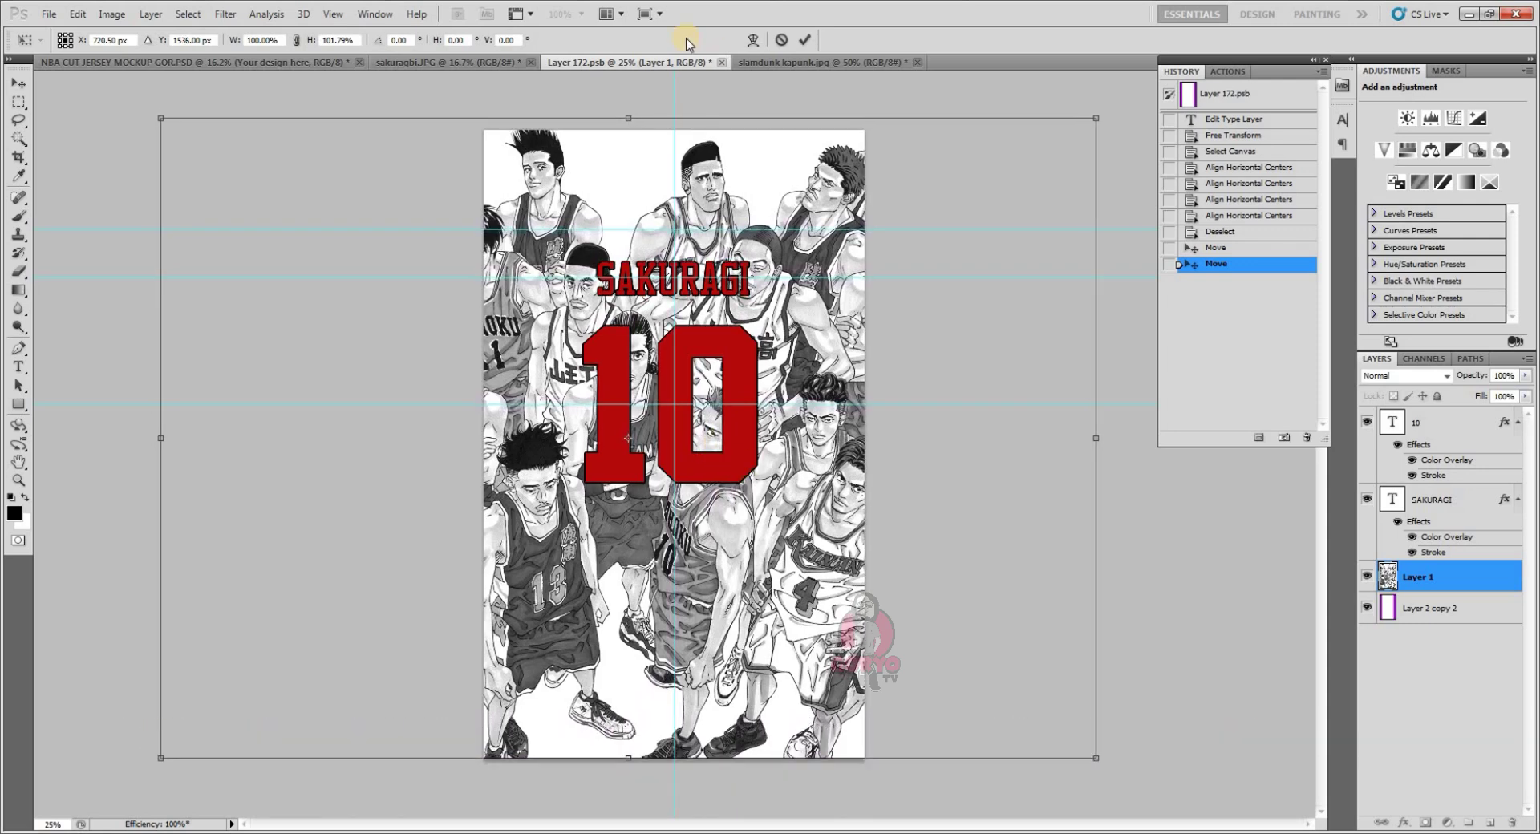
{"action": "left_click_drag", "start_coordinate": [631, 118], "coordinate": [637, 102]}
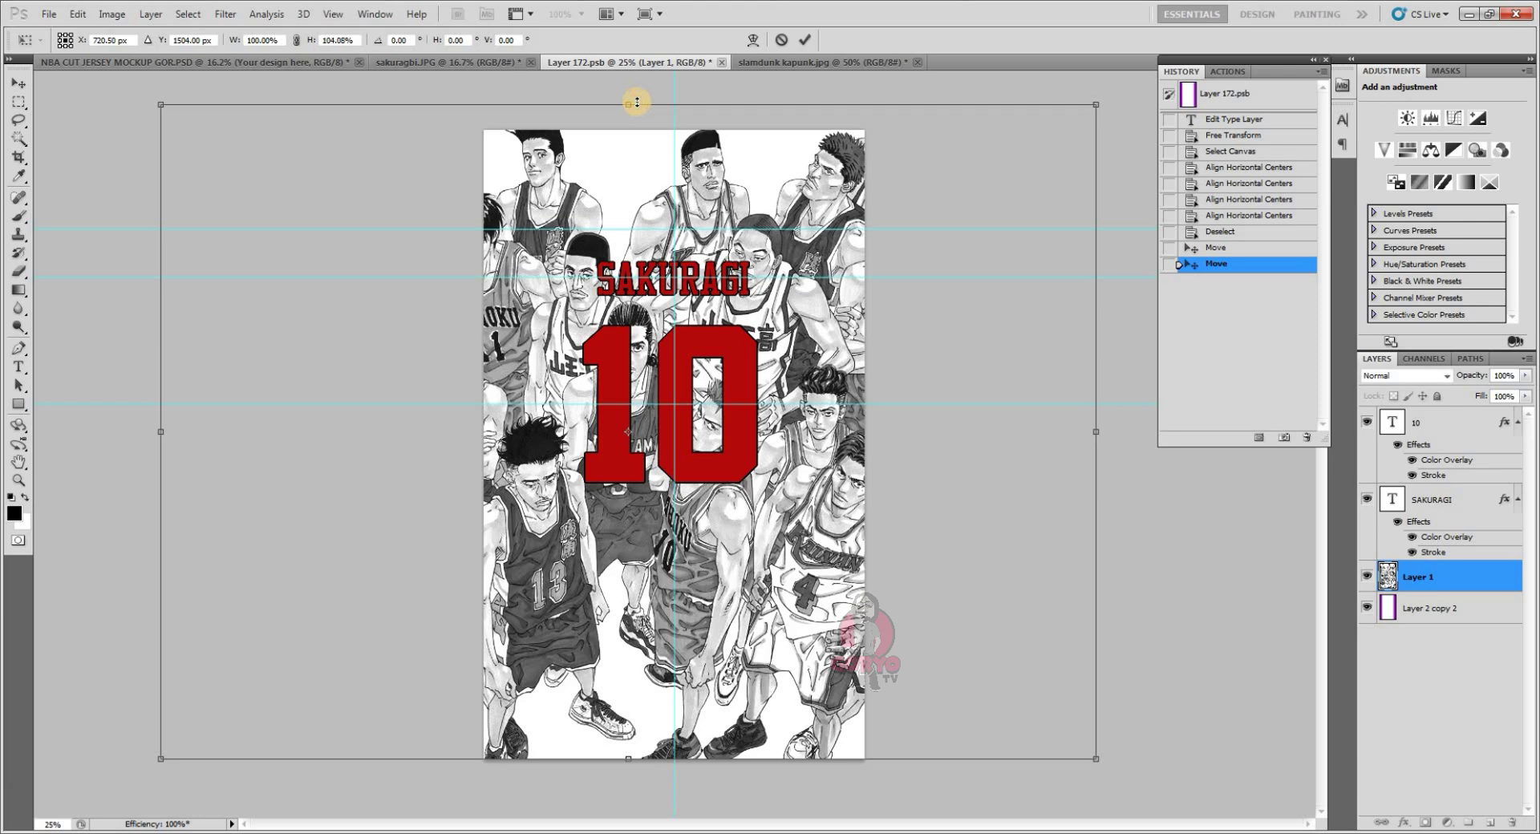
{"action": "left_click", "coordinate": [804, 39]}
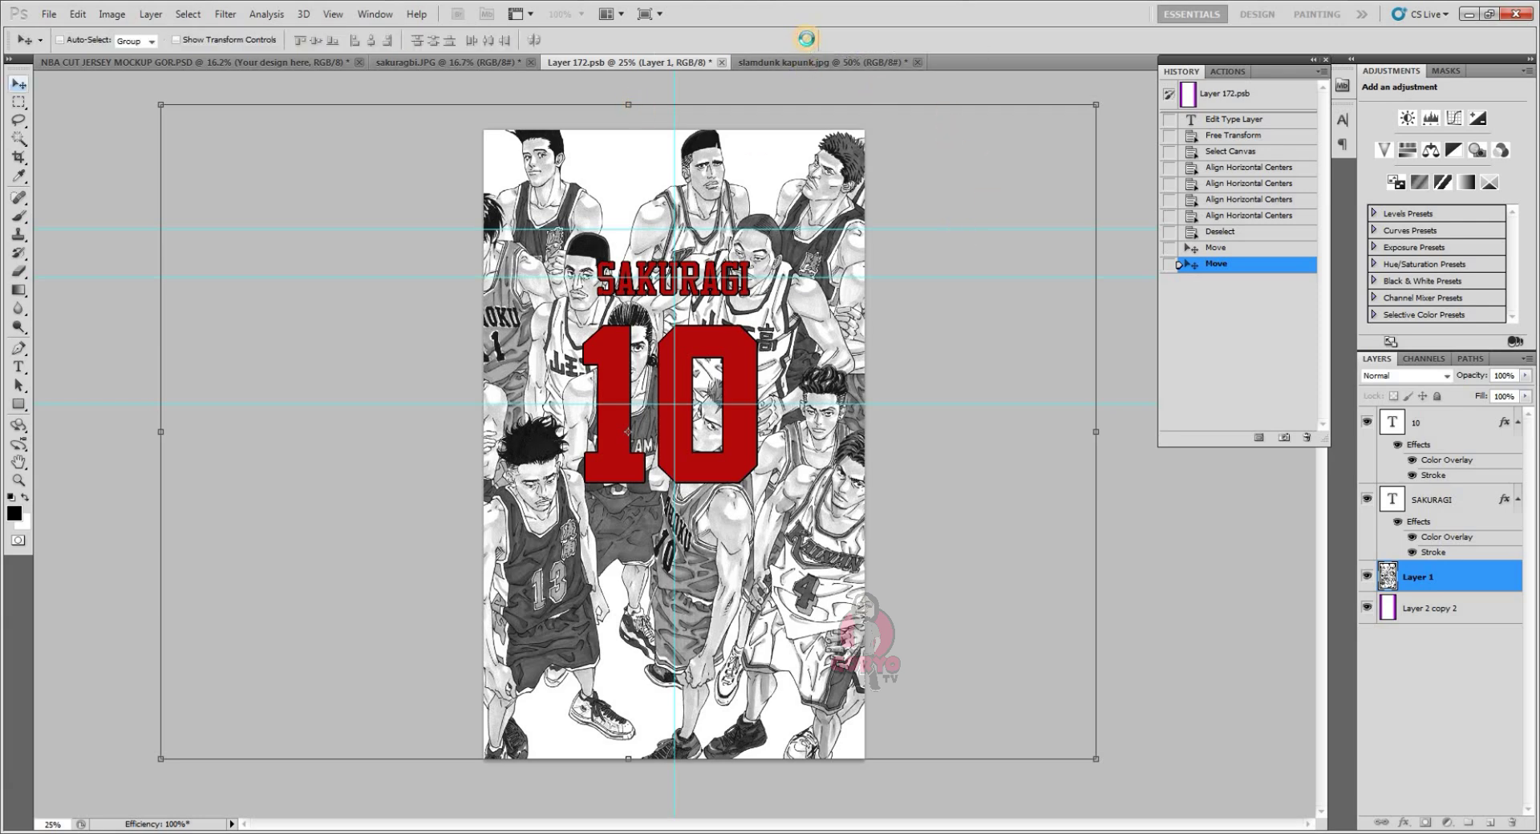
- Close Layer 172.psb with its changes saved and return to the NBA cut jersey mockup document
{"action": "left_click", "coordinate": [721, 62]}
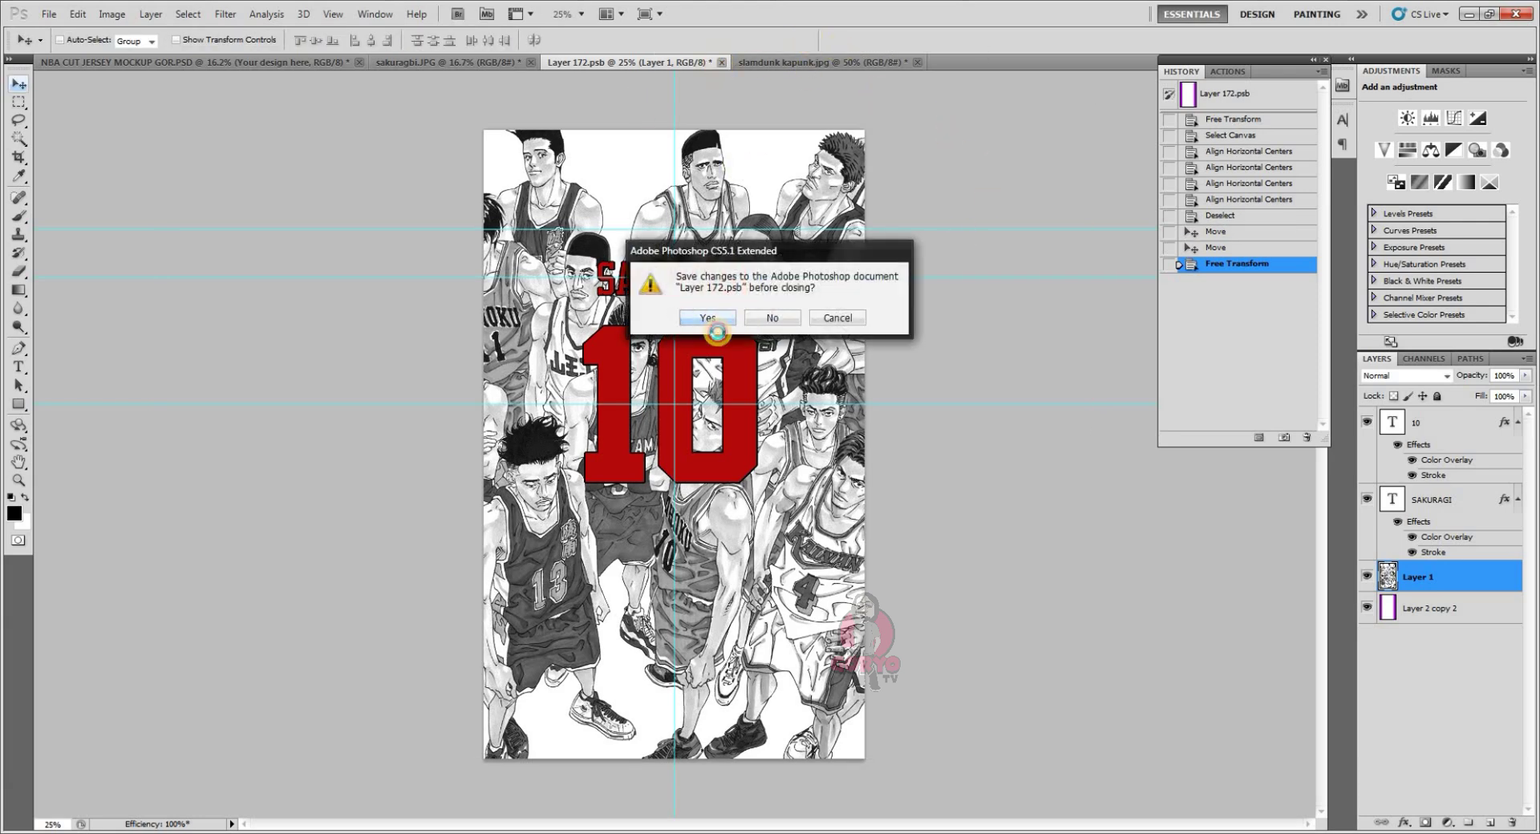
{"action": "key", "text": "Return"}
{"action": "left_click", "coordinate": [255, 64]}
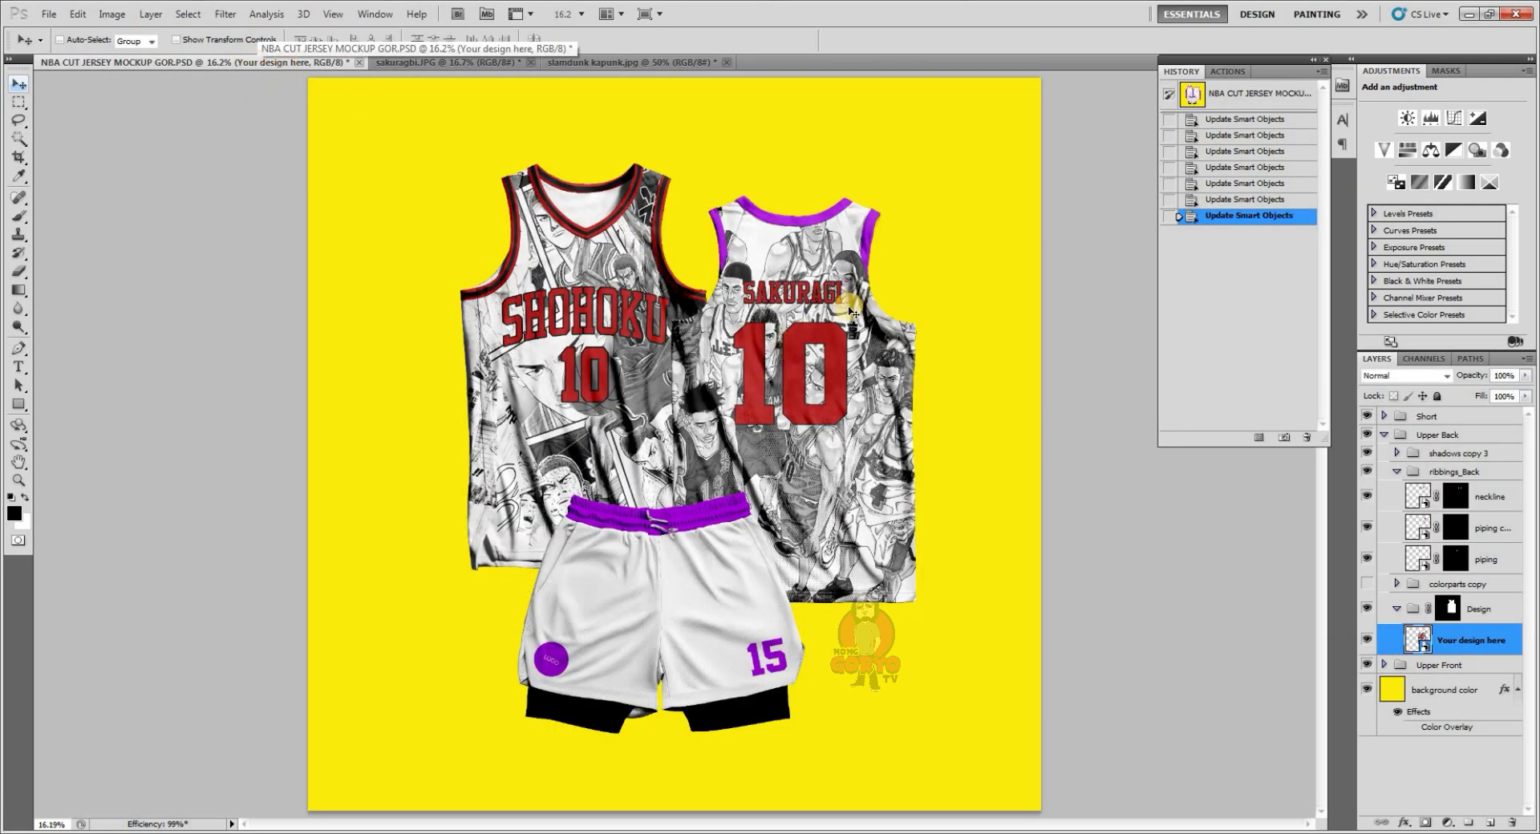
- Thicken the stroke around the number 10 in the back design and save the smart object back to the mockup
{"action": "double_click", "coordinate": [1420, 639]}
{"action": "left_click", "coordinate": [937, 388]}
{"action": "right_click", "coordinate": [756, 454]}
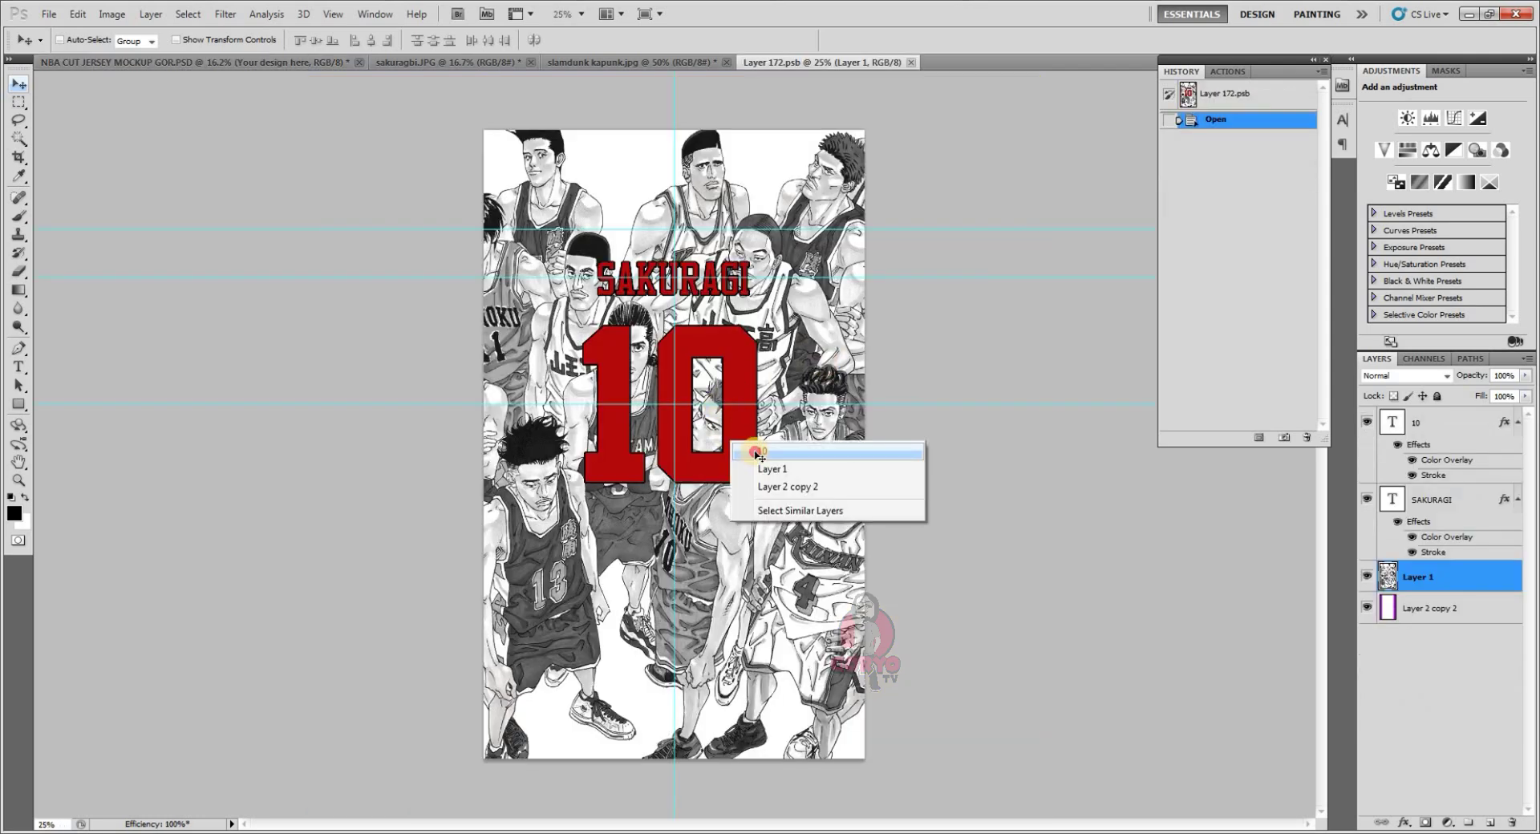
{"action": "left_click", "coordinate": [758, 452]}
{"action": "double_click", "coordinate": [1490, 425]}
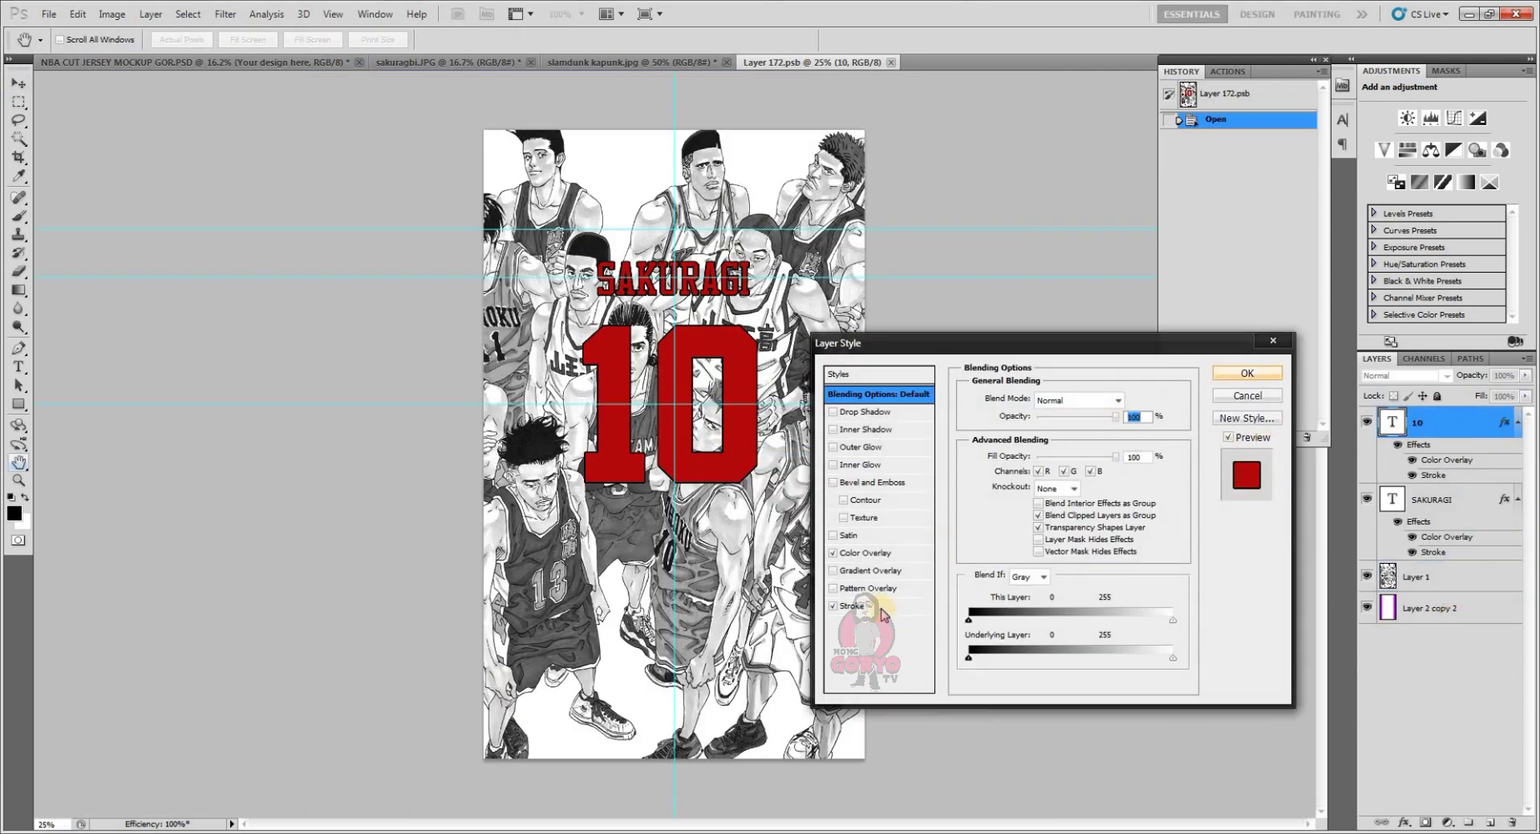
{"action": "left_click", "coordinate": [852, 607]}
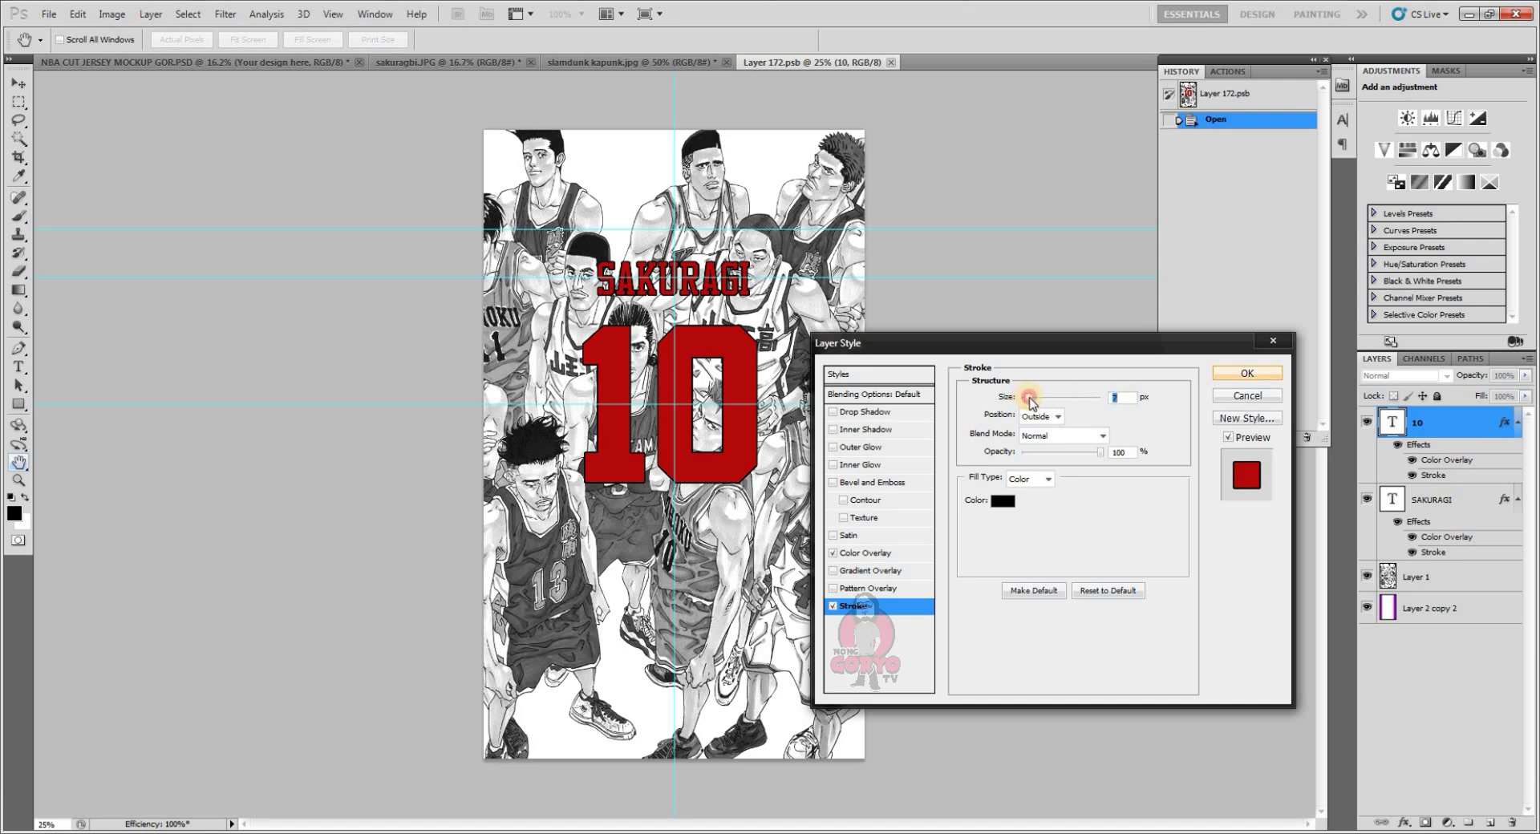
{"action": "left_click_drag", "start_coordinate": [1031, 401], "coordinate": [1030, 401]}
{"action": "left_click", "coordinate": [1246, 375]}
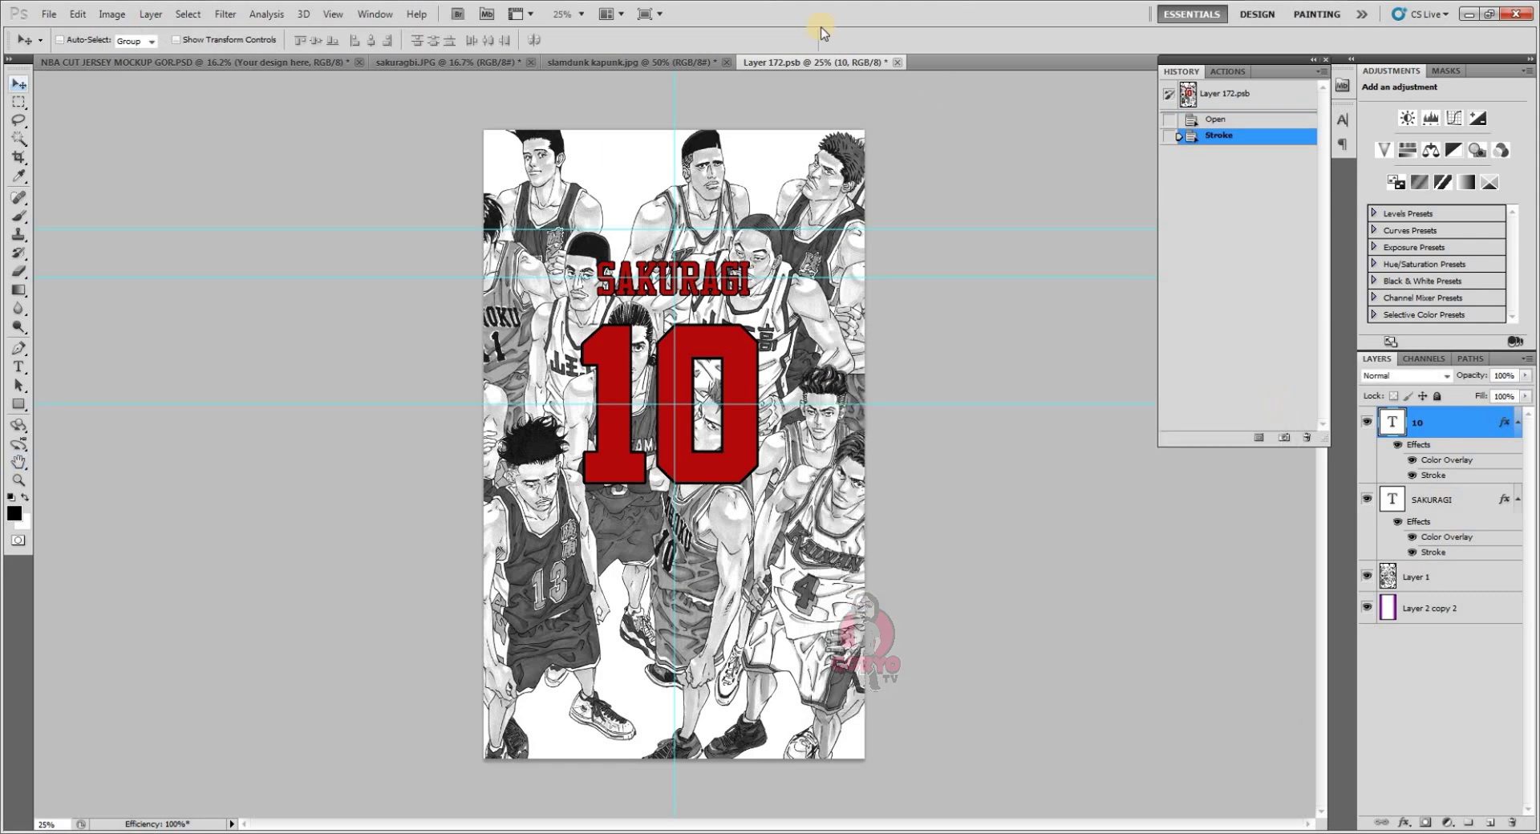
{"action": "left_click", "coordinate": [896, 62]}
{"action": "left_click", "coordinate": [697, 320]}
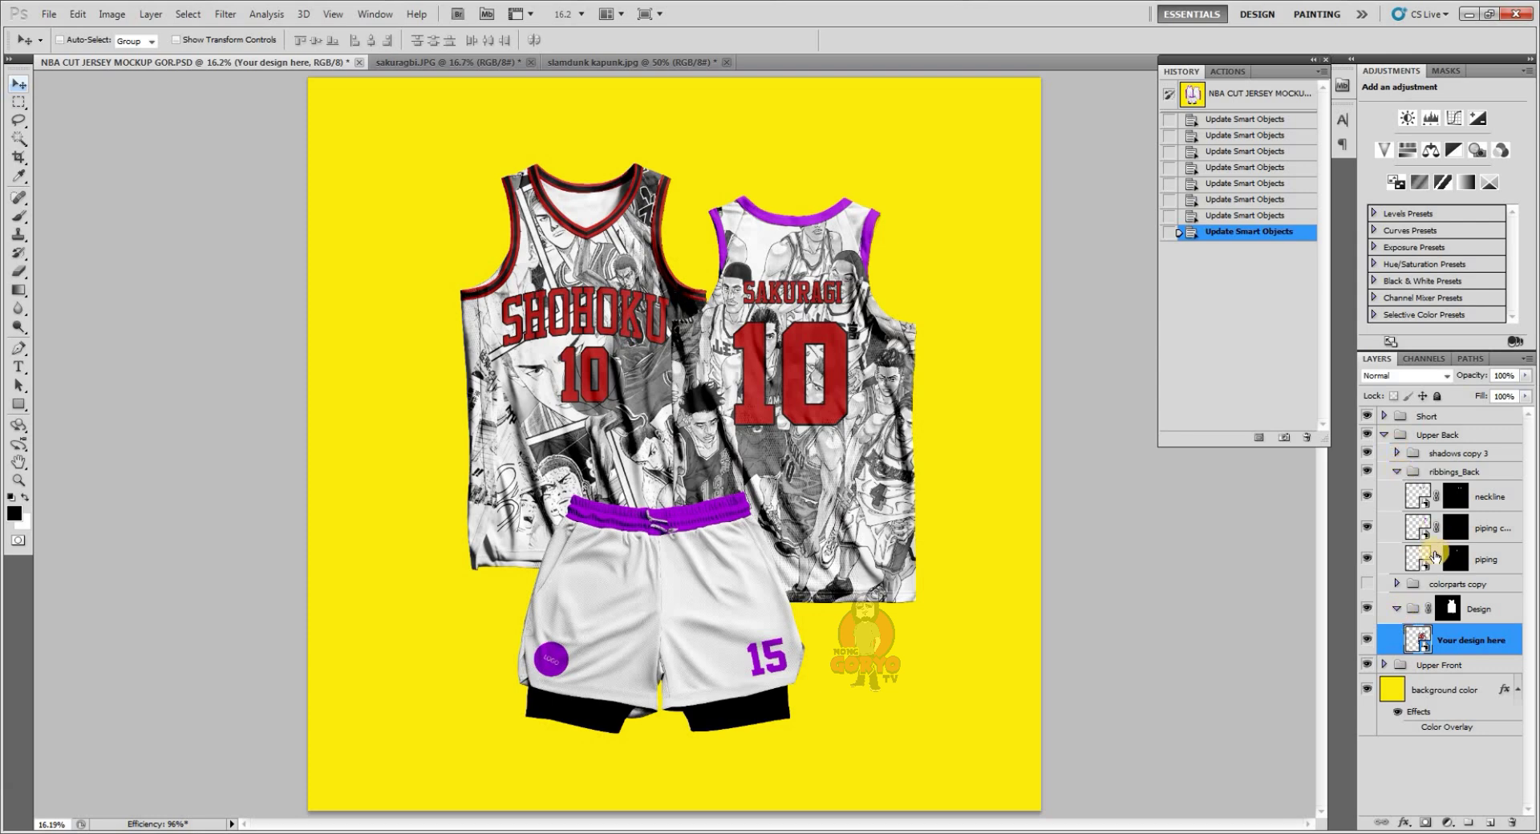
- Open the back neckline smart object and recolour its Color Fill 1 layer to the jersey's red
{"action": "double_click", "coordinate": [1366, 497]}
{"action": "double_click", "coordinate": [1417, 496]}
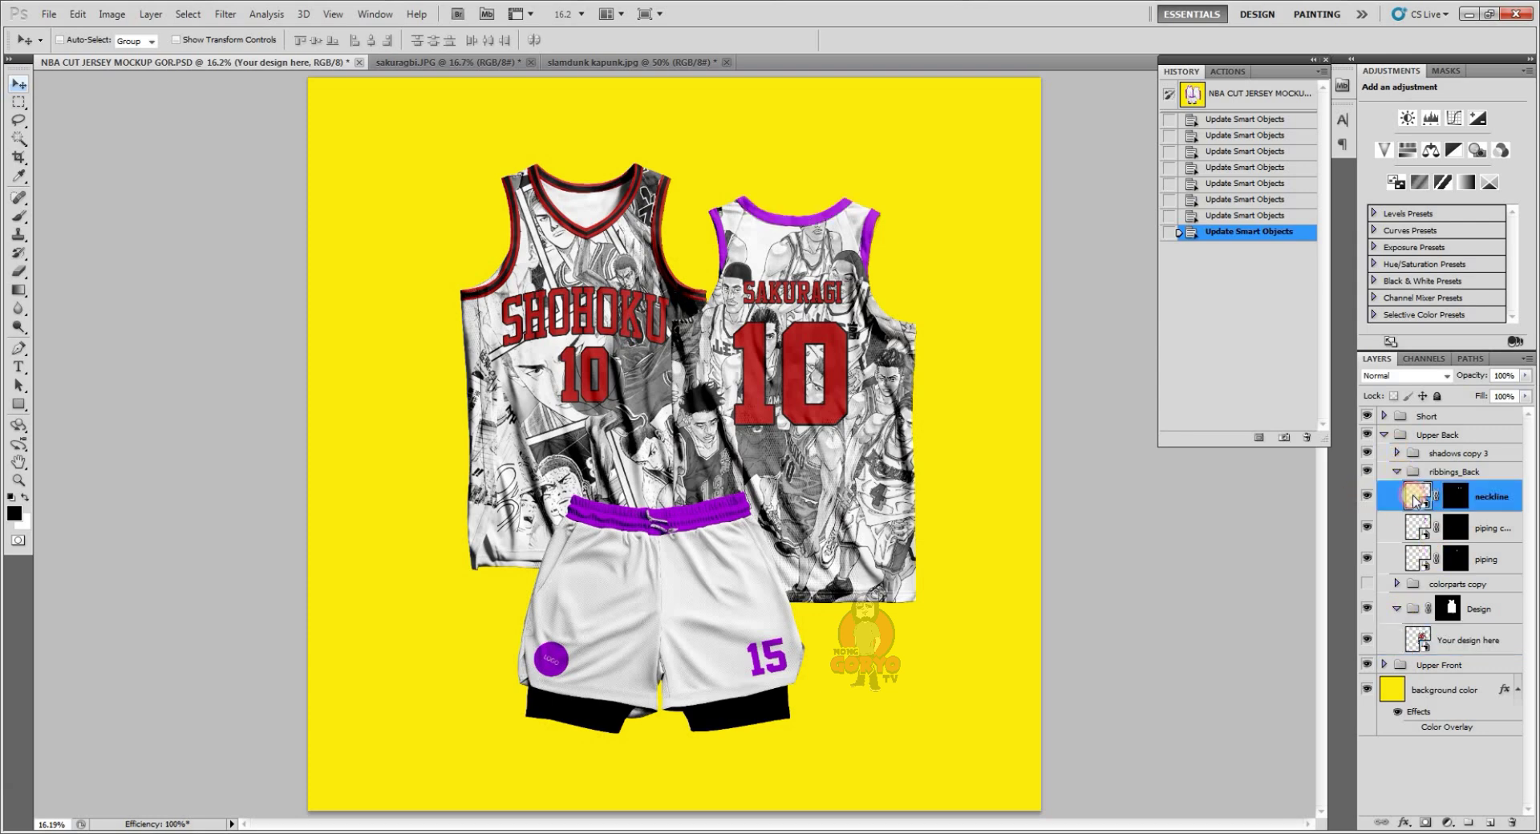
{"action": "left_click", "coordinate": [802, 399]}
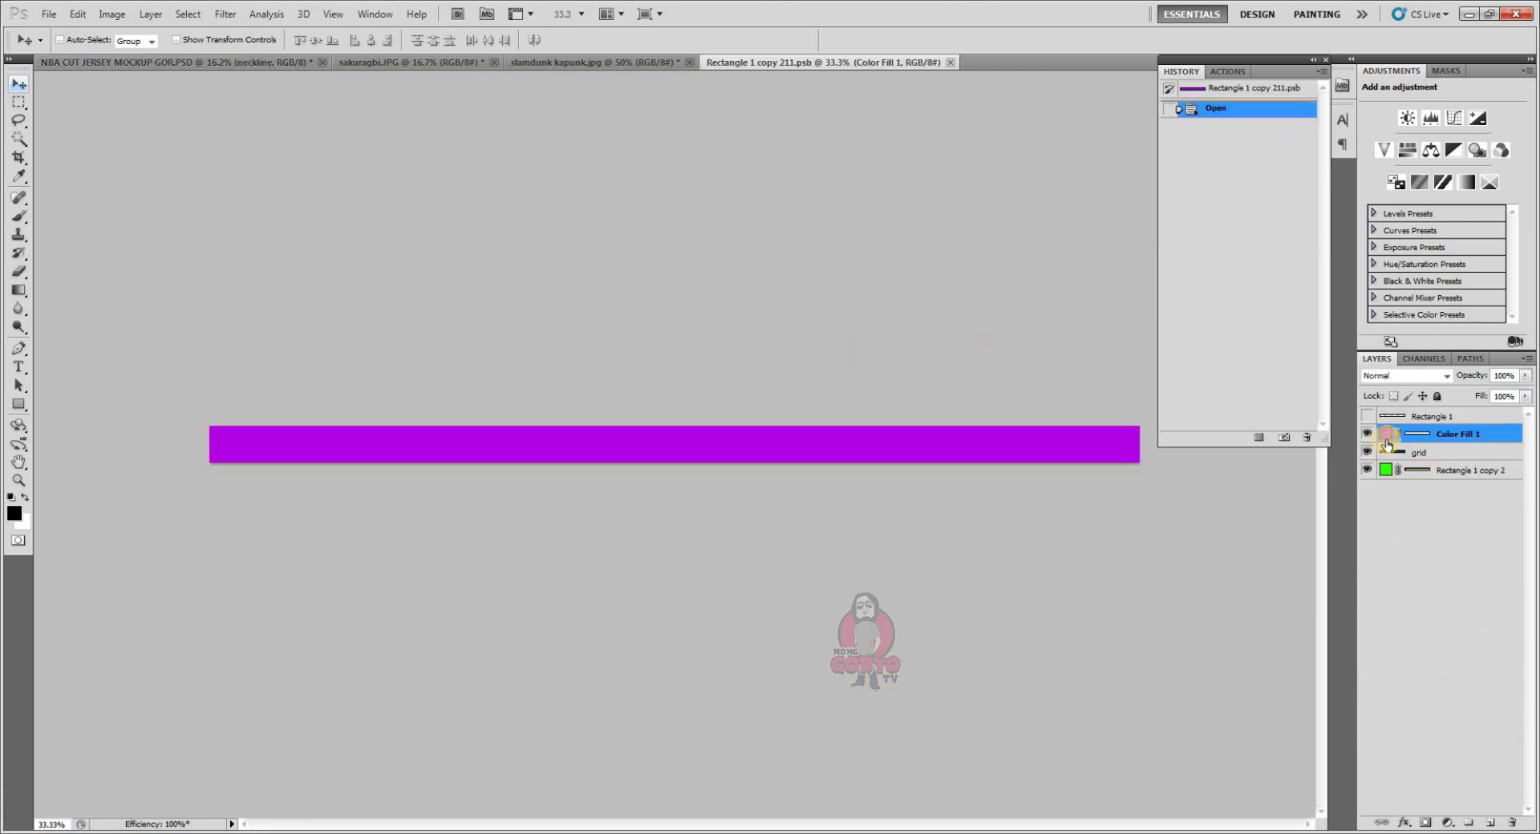
{"action": "double_click", "coordinate": [1387, 444]}
{"action": "double_click", "coordinate": [434, 644]}
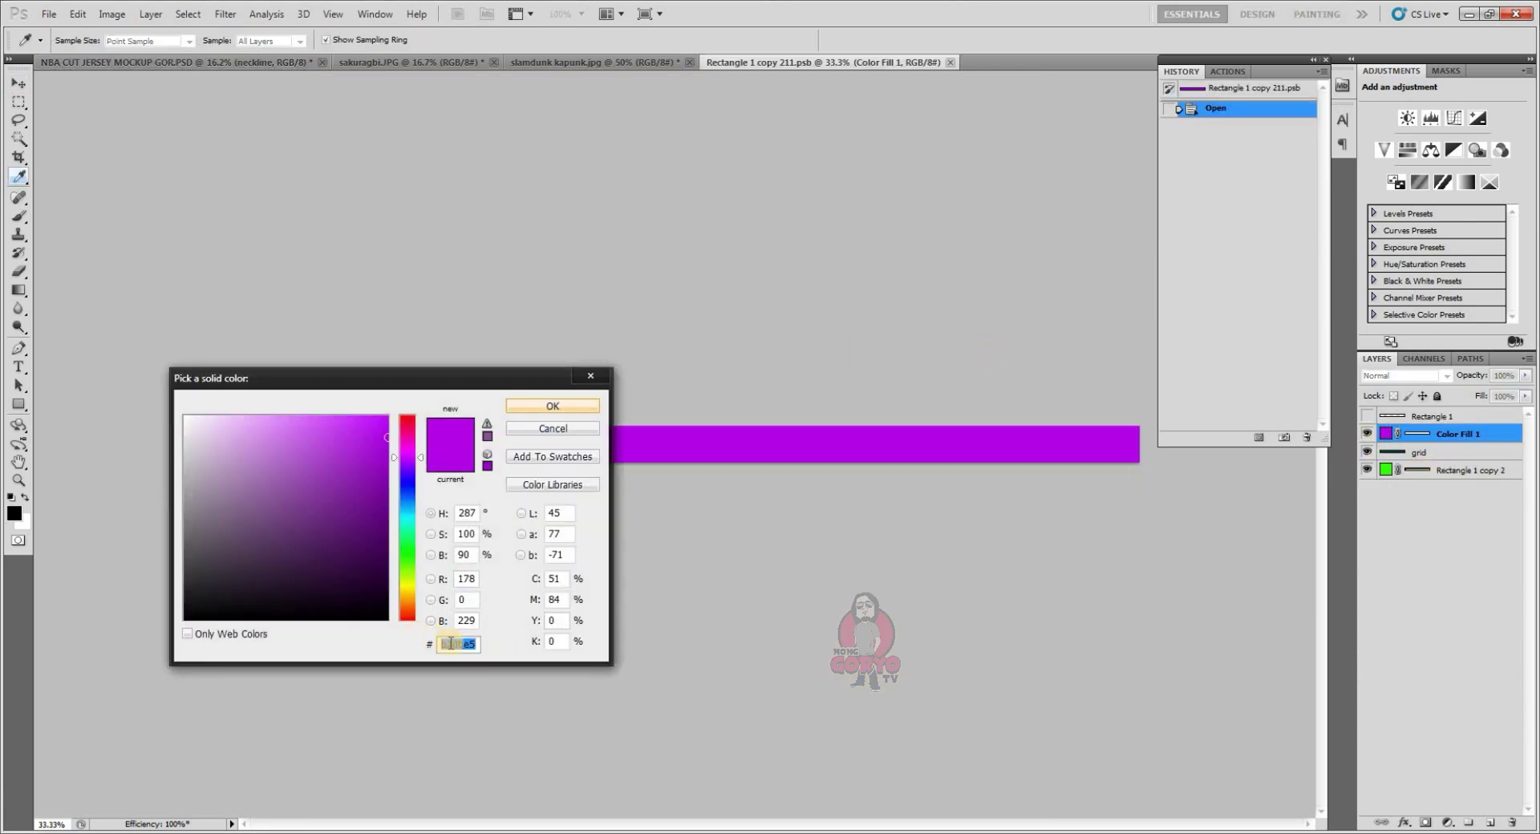
{"action": "right_click", "coordinate": [451, 644]}
{"action": "left_click", "coordinate": [498, 491]}
{"action": "left_click", "coordinate": [590, 405]}
{"action": "key", "text": "v"}
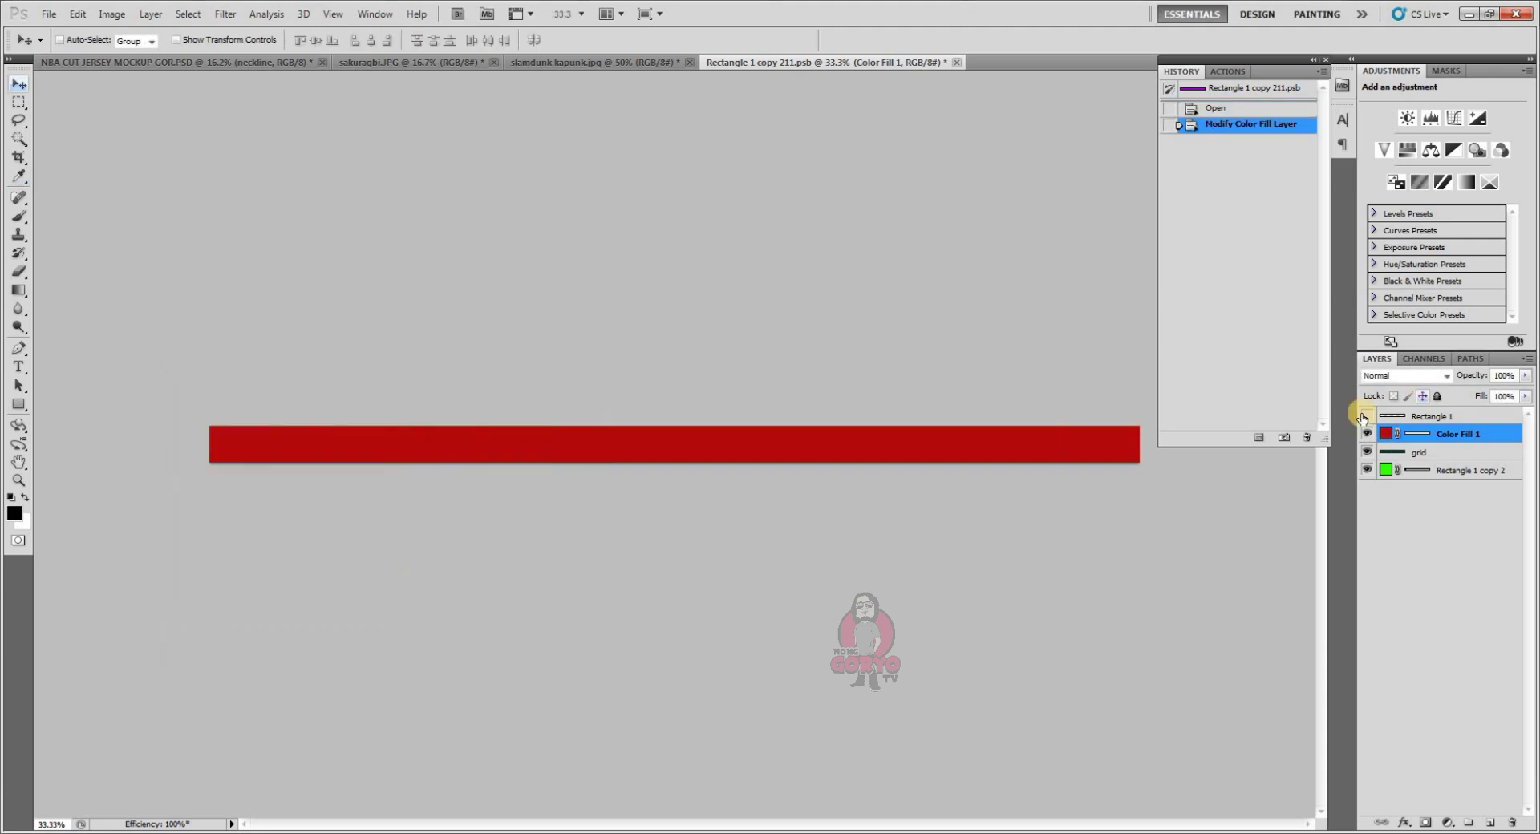
- Show the black Rectangle 1 stripe on the neckline and close the smart object with its changes saved
{"action": "left_click", "coordinate": [1365, 416]}
{"action": "left_click", "coordinate": [956, 63]}
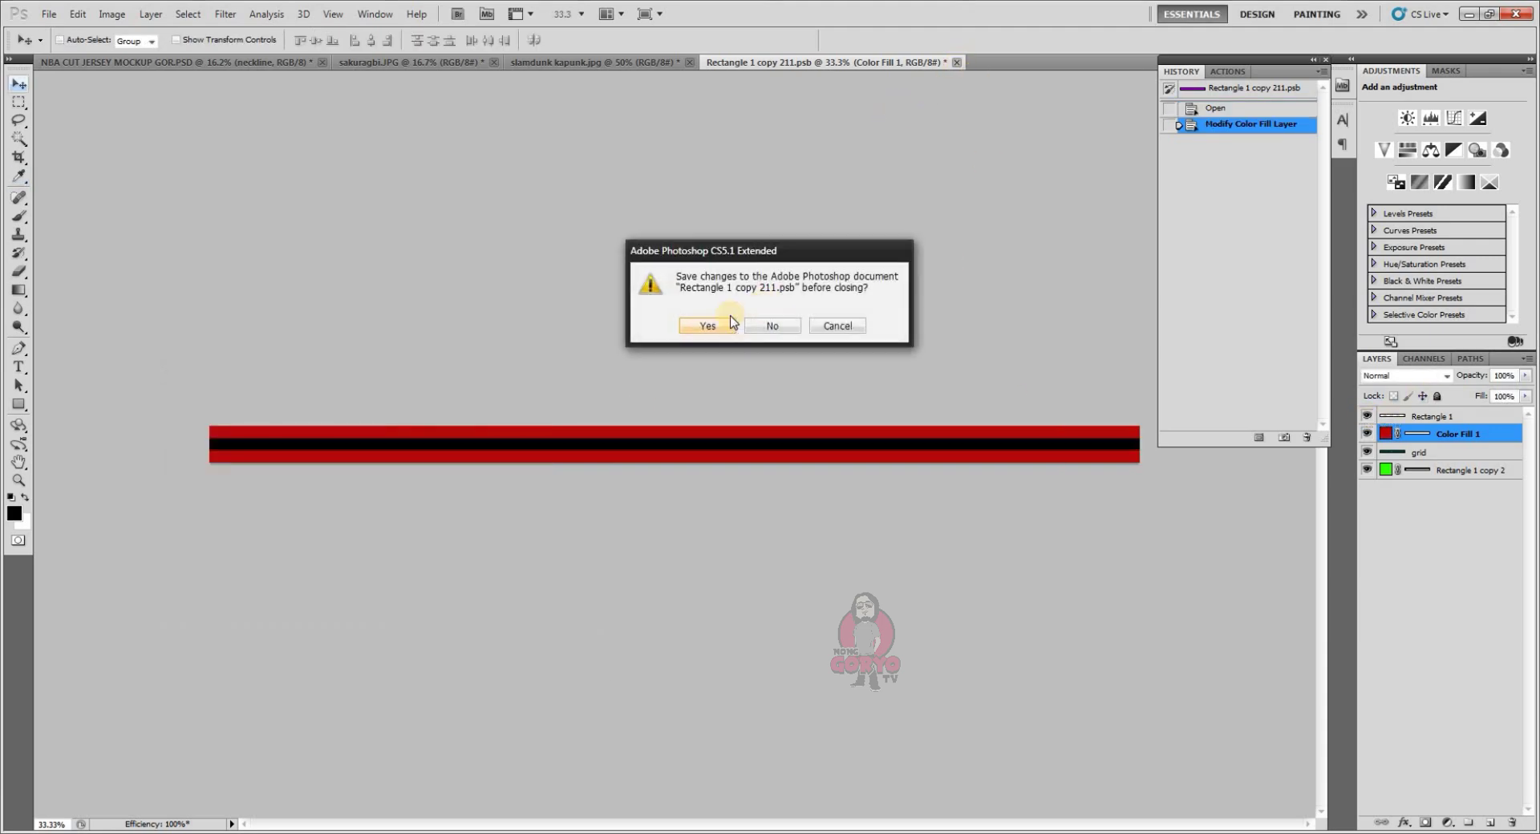
{"action": "left_click", "coordinate": [732, 331]}
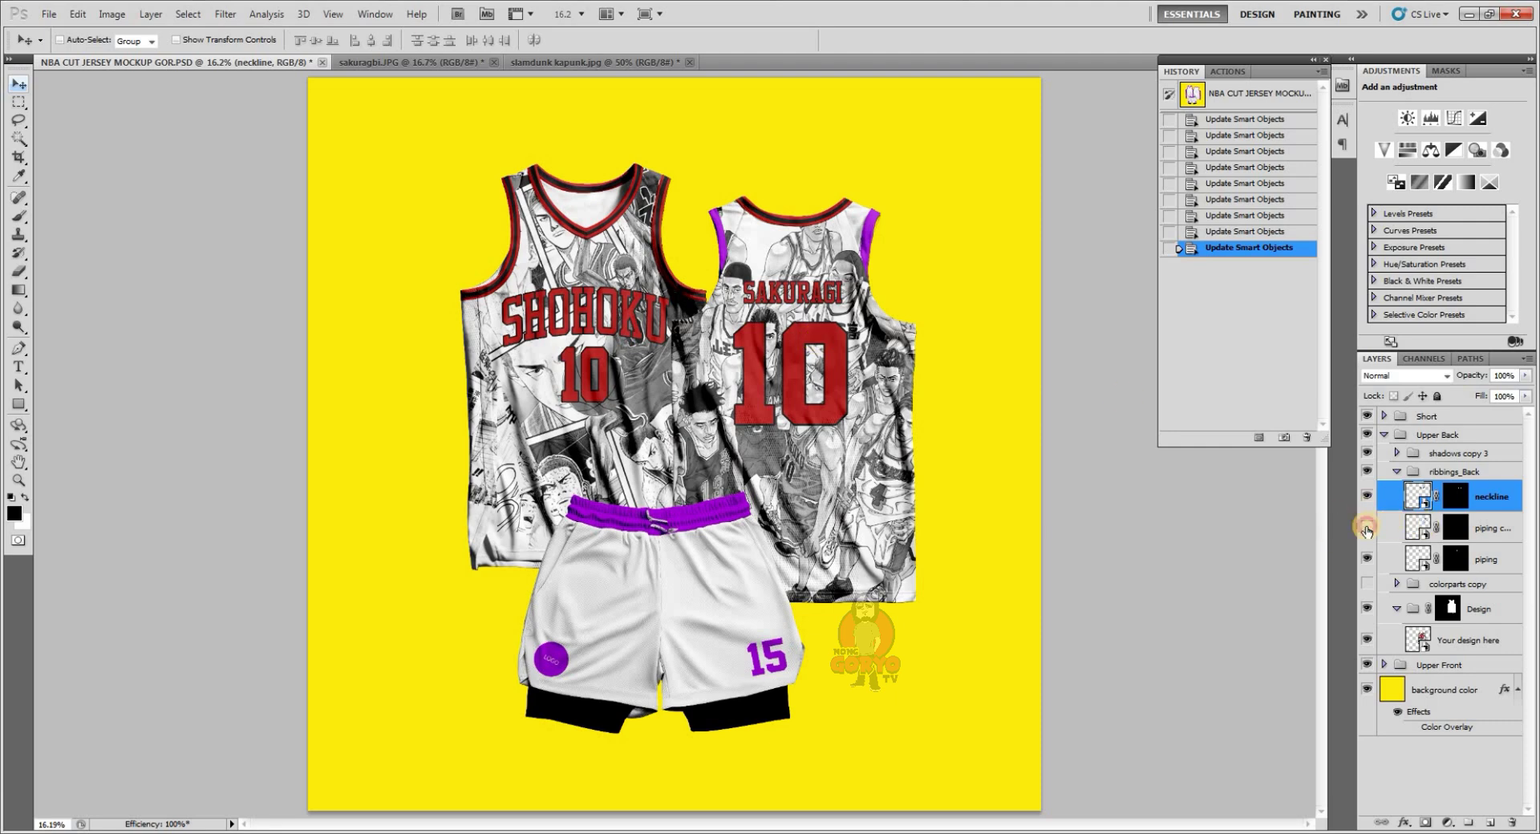
- Open the back armhole piping smart object (piping copy 3) and change its Color Fill 1 layer to red
{"action": "double_click", "coordinate": [1418, 527]}
{"action": "left_click", "coordinate": [842, 357]}
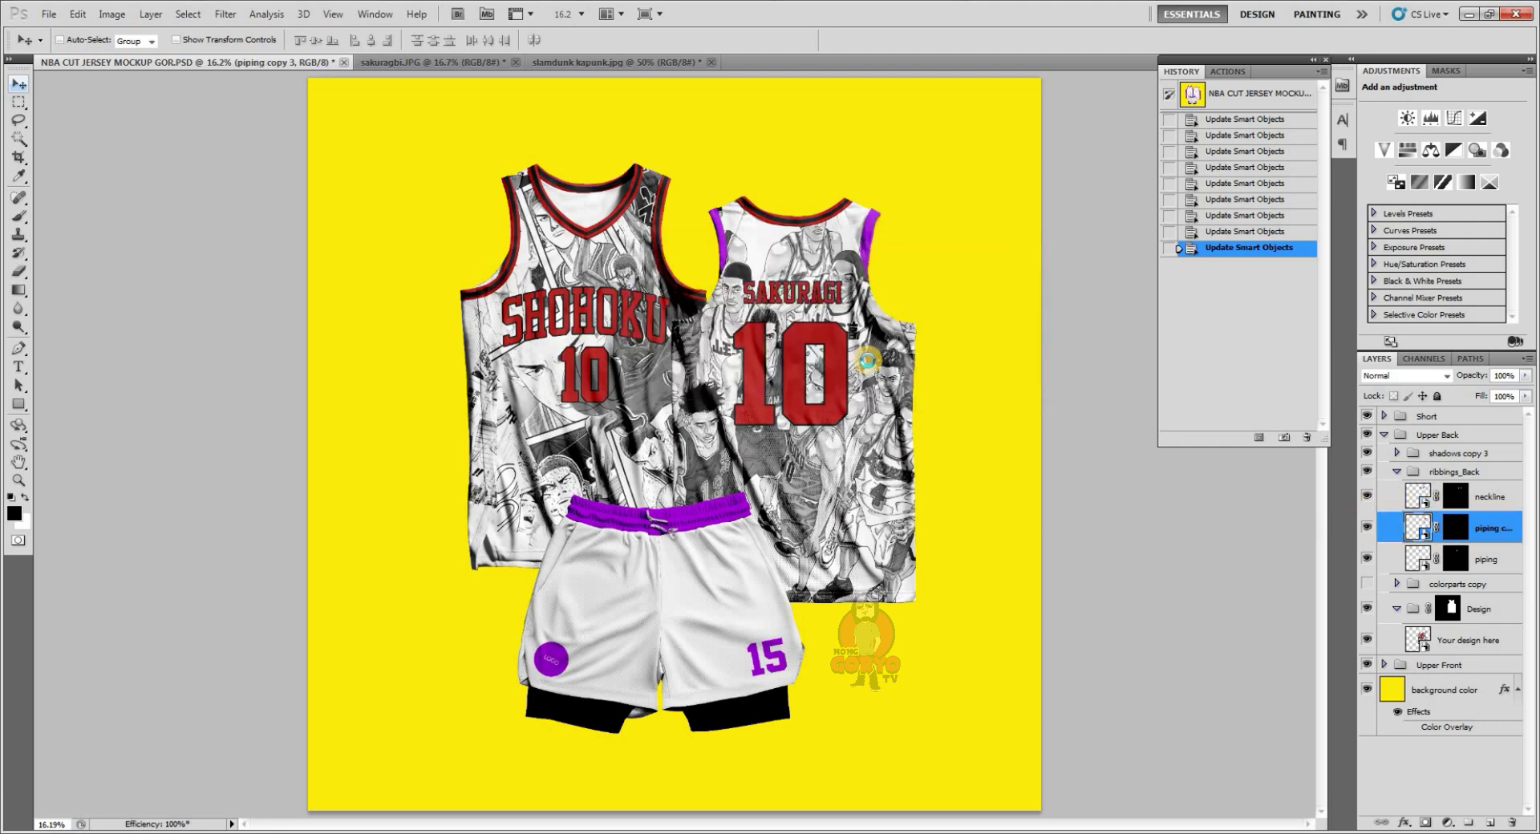
{"action": "double_click", "coordinate": [1386, 430]}
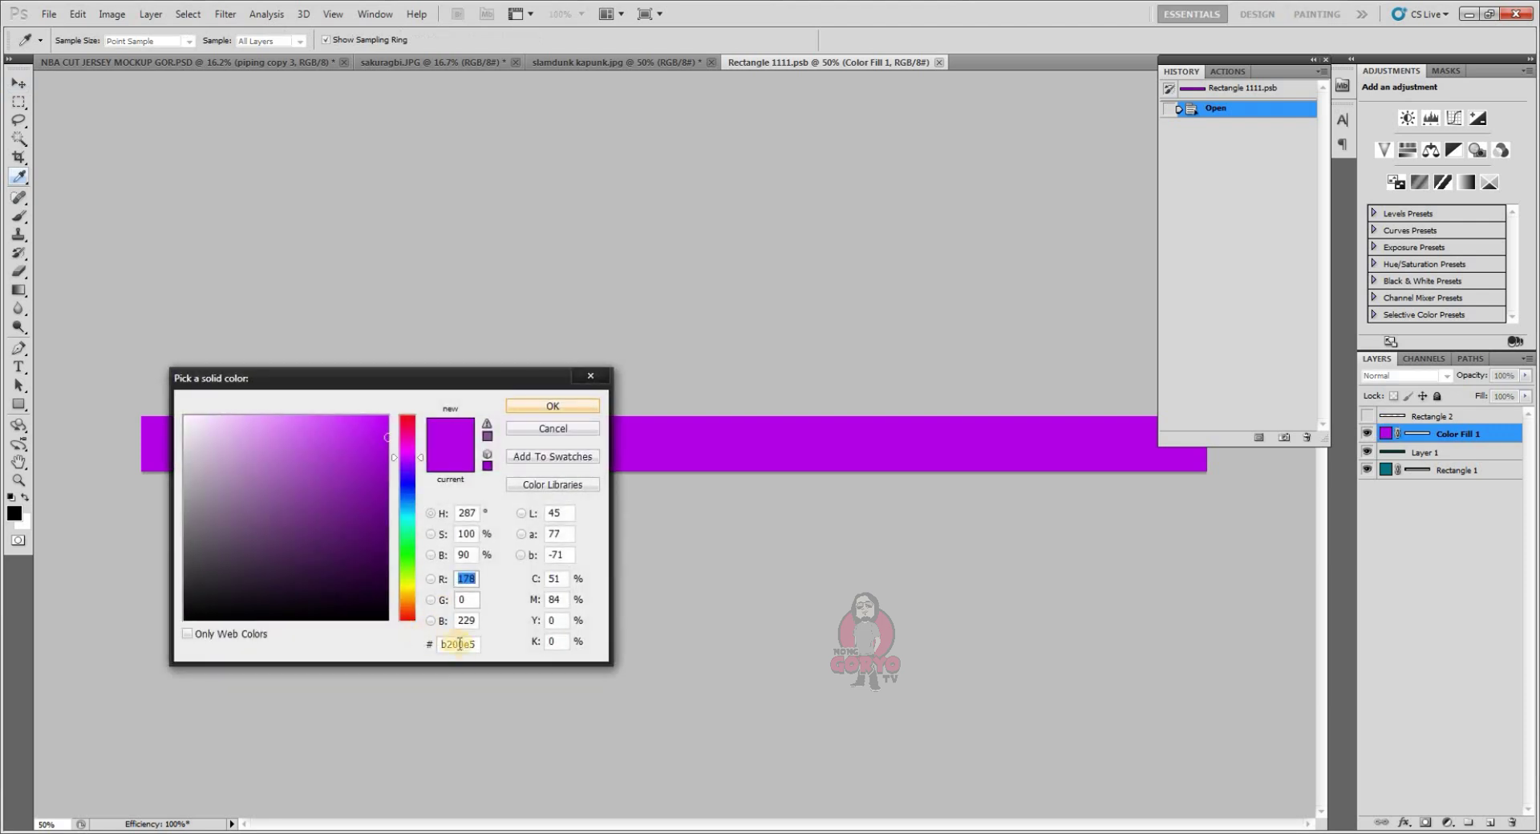
{"action": "double_click", "coordinate": [446, 643]}
{"action": "right_click", "coordinate": [447, 643]}
{"action": "left_click", "coordinate": [481, 491]}
{"action": "left_click", "coordinate": [553, 405]}
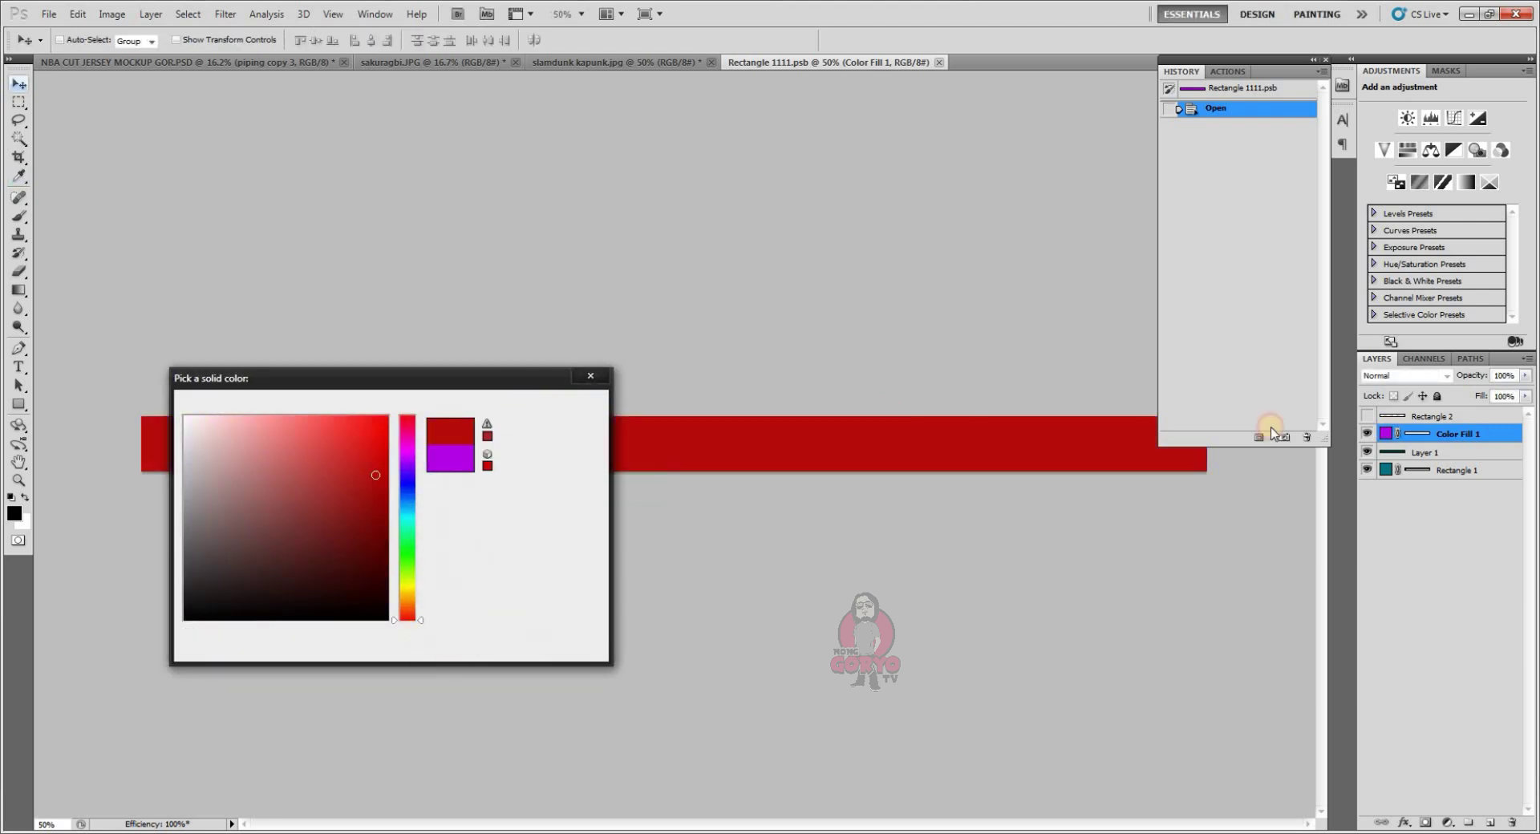
- Show the piping's Rectangle 2 stripe, give it a black 000000 Color Overlay, and save and close the smart object
{"action": "left_click", "coordinate": [1365, 417]}
{"action": "double_click", "coordinate": [1405, 415]}
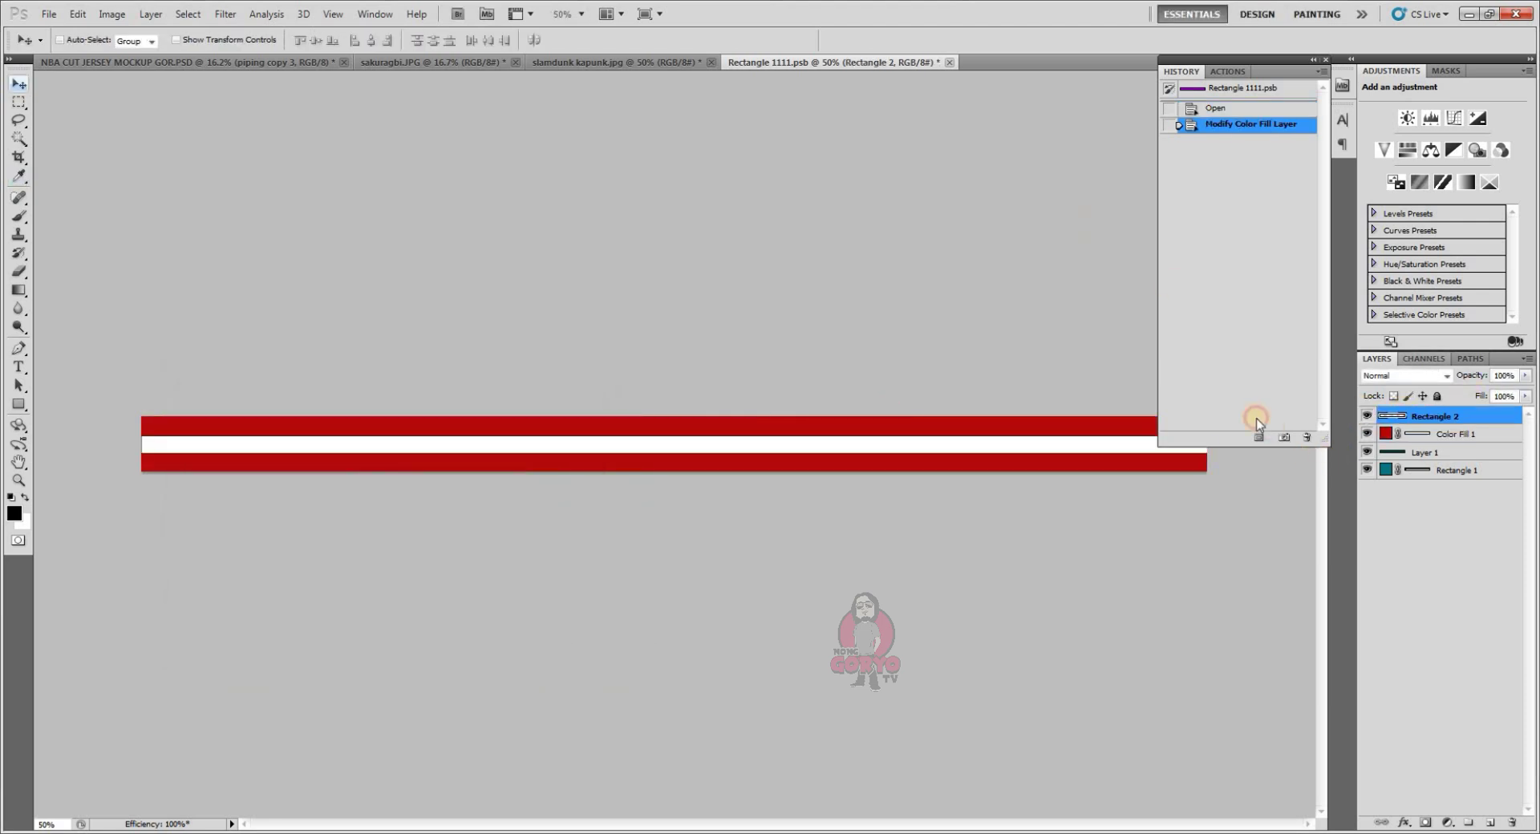
{"action": "left_click", "coordinate": [868, 553]}
{"action": "left_click", "coordinate": [1125, 399]}
{"action": "type", "text": "0"}
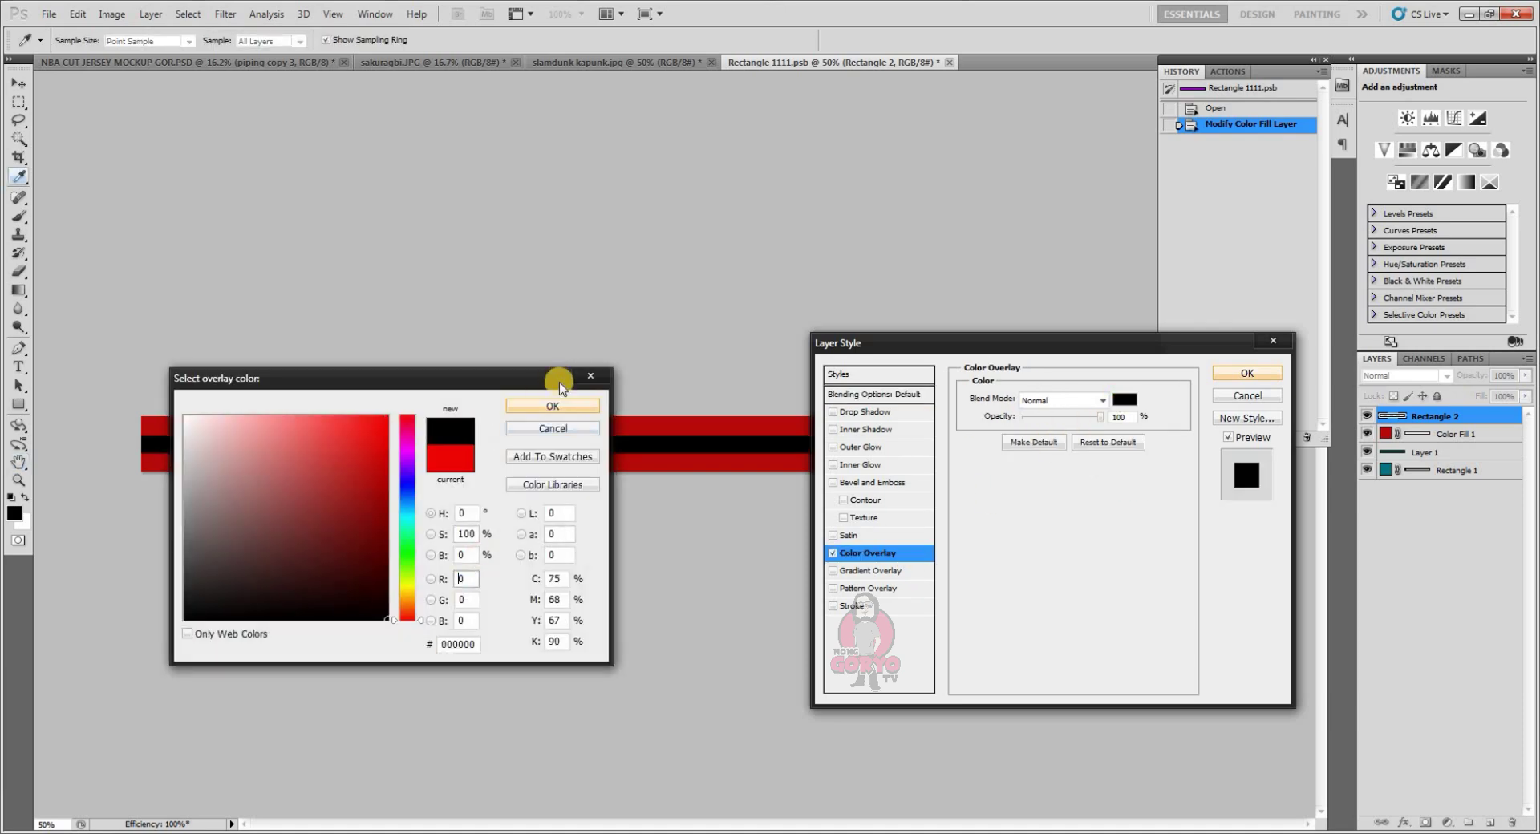
{"action": "key", "text": "Return"}
{"action": "left_click", "coordinate": [1248, 373]}
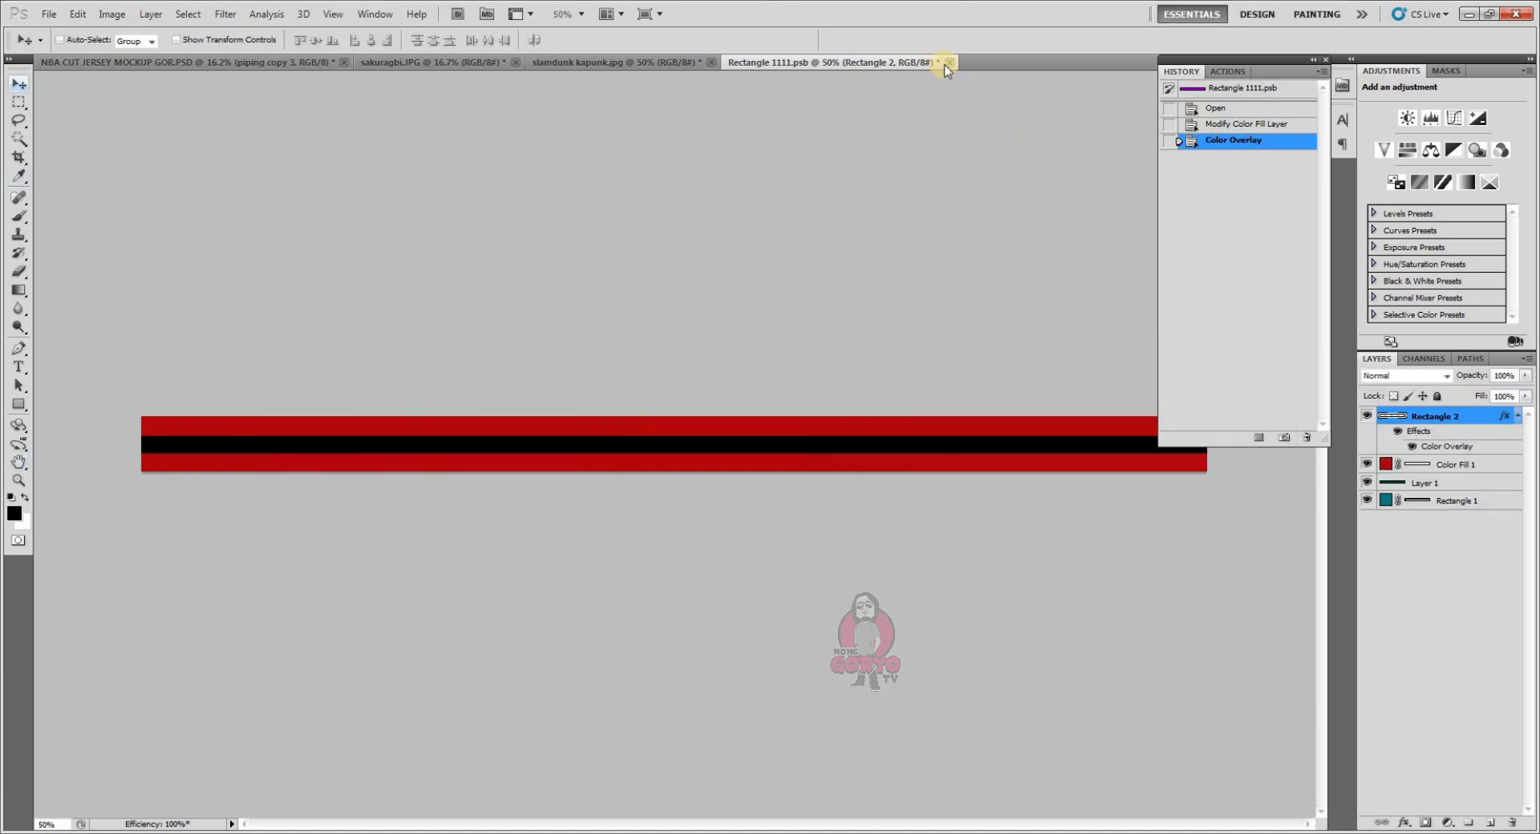
{"action": "left_click", "coordinate": [947, 63]}
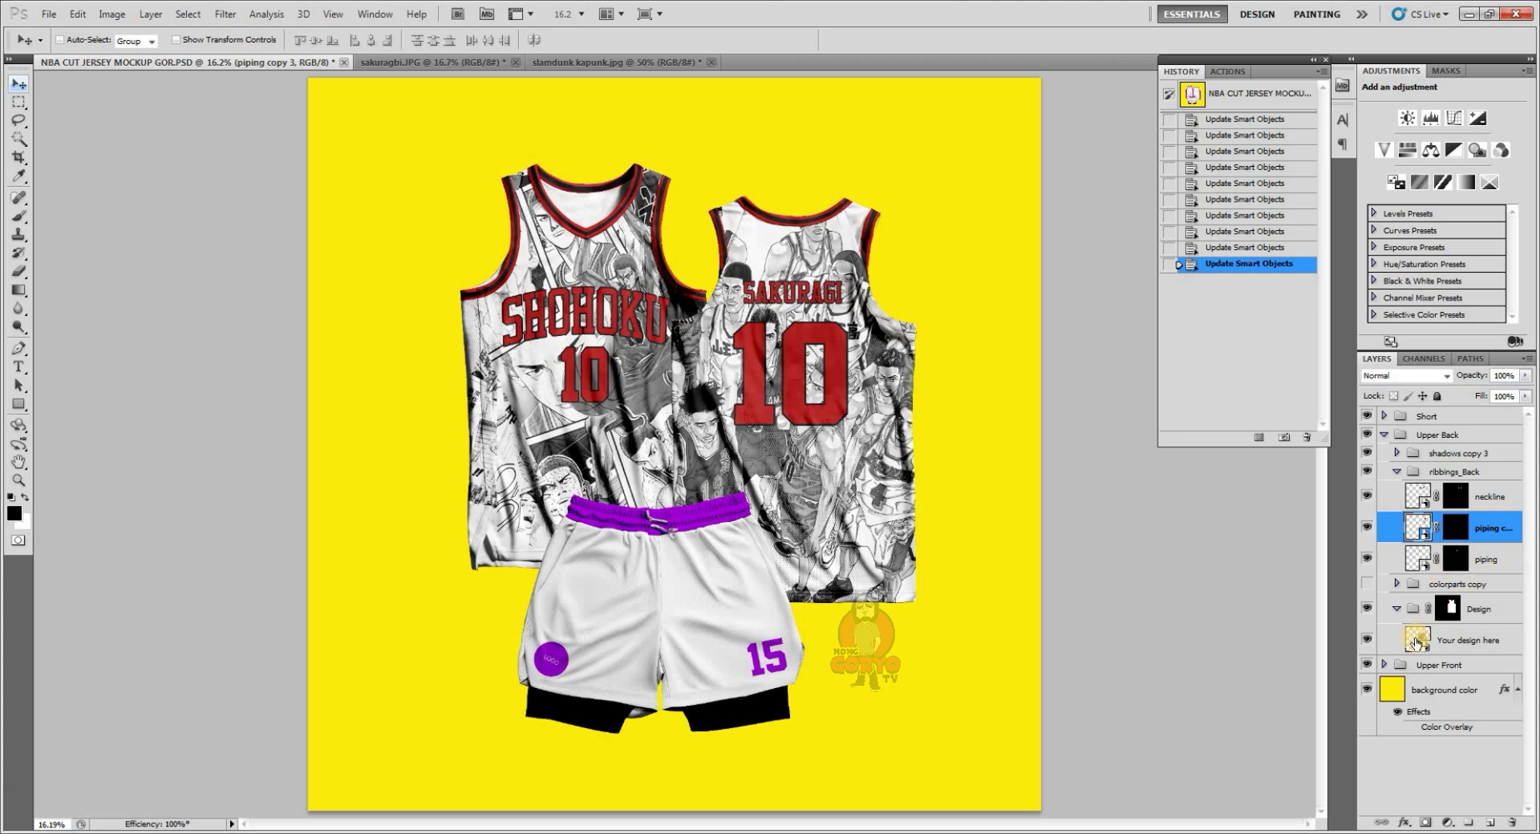
- Reduce the height of the back design's Layer 1 character artwork to 96.08% from its top edge and save it to the mockup
{"action": "double_click", "coordinate": [1417, 642]}
{"action": "left_click", "coordinate": [829, 359]}
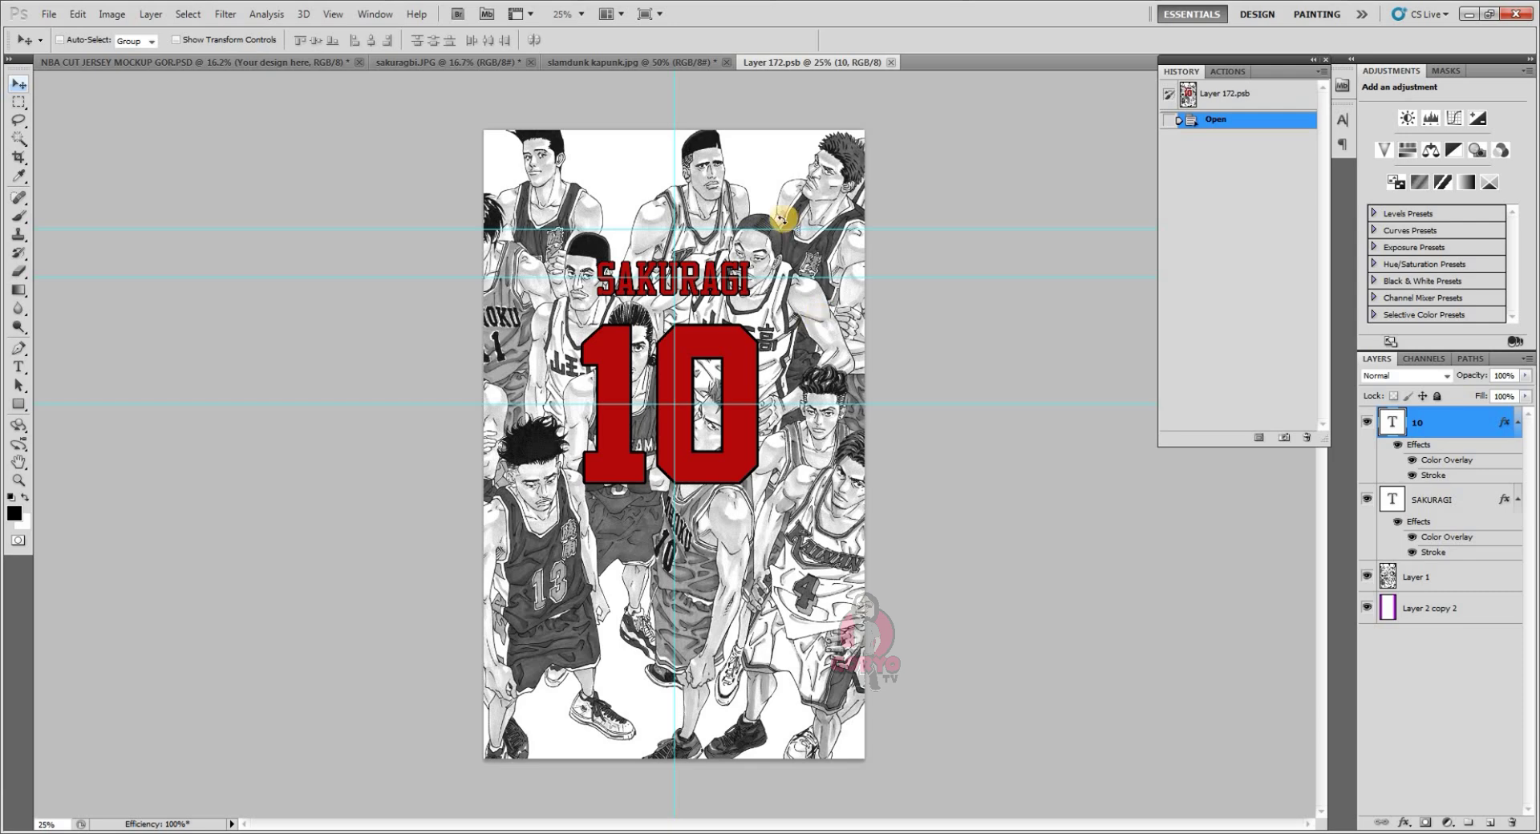
{"action": "left_click", "coordinate": [794, 261], "text": "ctrl"}
{"action": "left_click", "coordinate": [78, 13]}
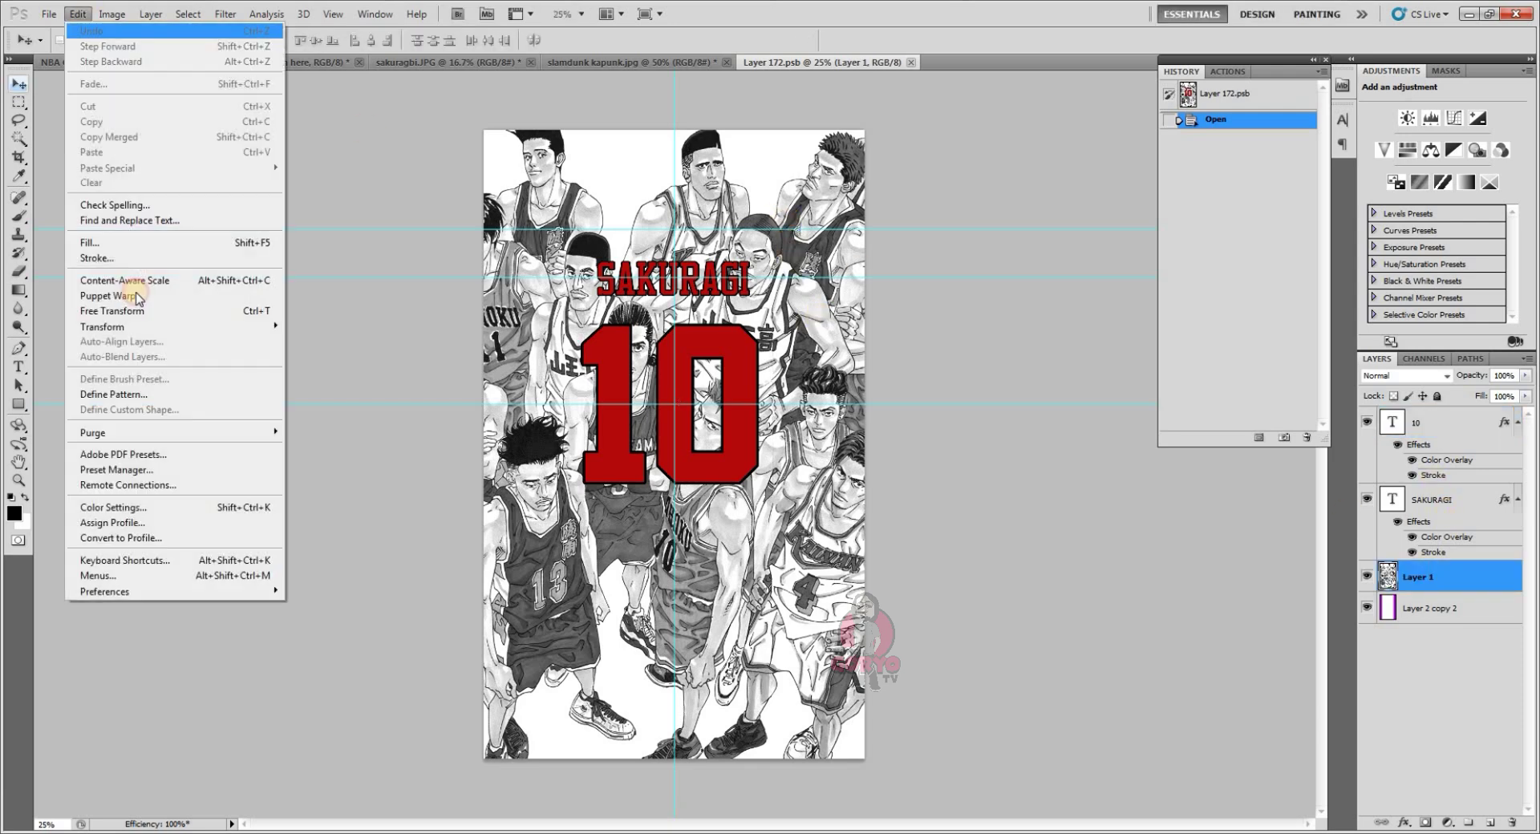
{"action": "left_click", "coordinate": [141, 311]}
{"action": "left_click_drag", "start_coordinate": [635, 107], "coordinate": [642, 130]}
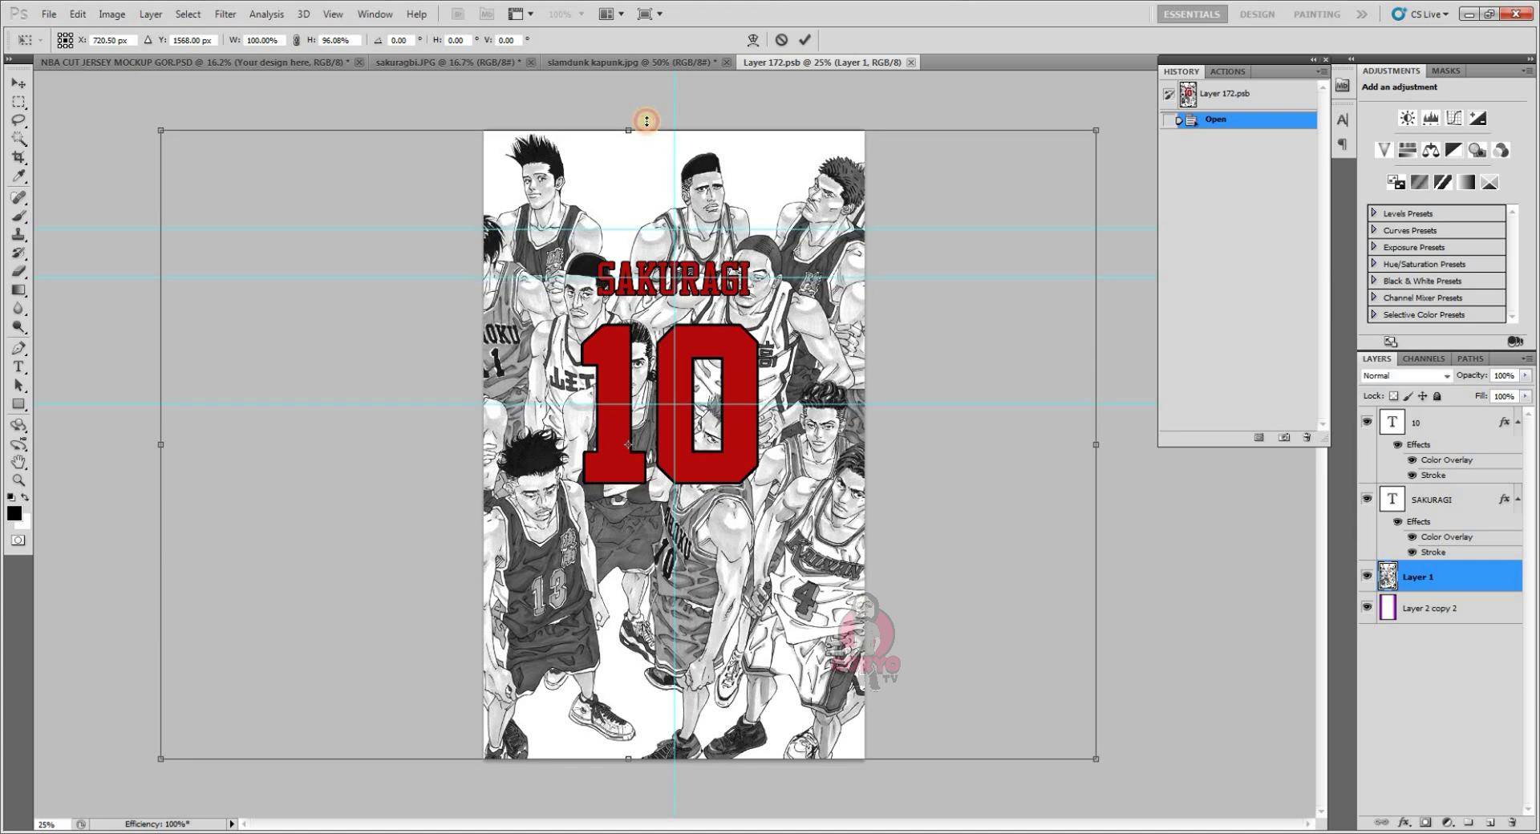
{"action": "left_click", "coordinate": [805, 39]}
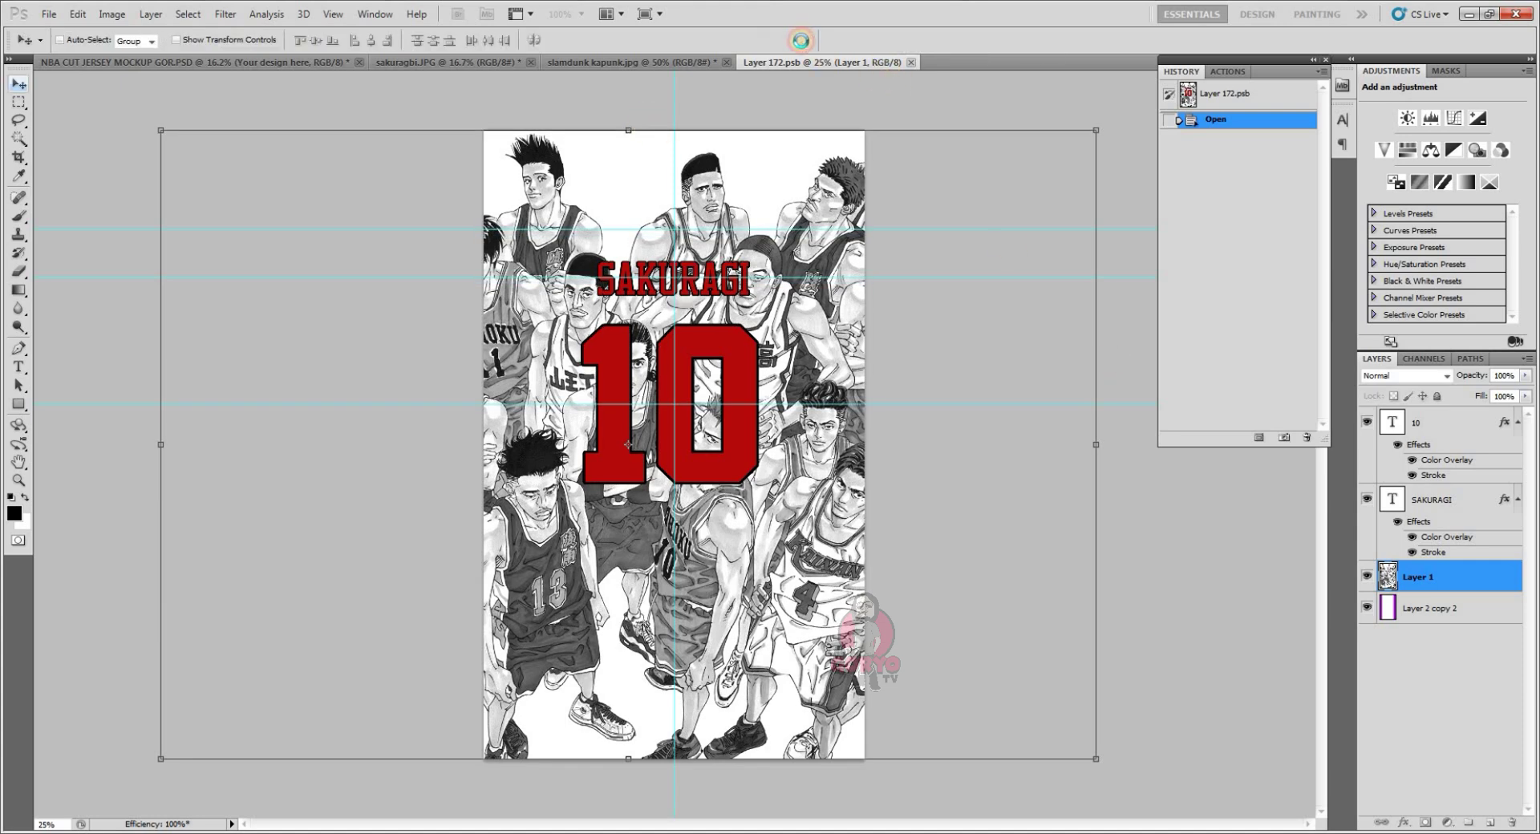
{"action": "left_click", "coordinate": [917, 63]}
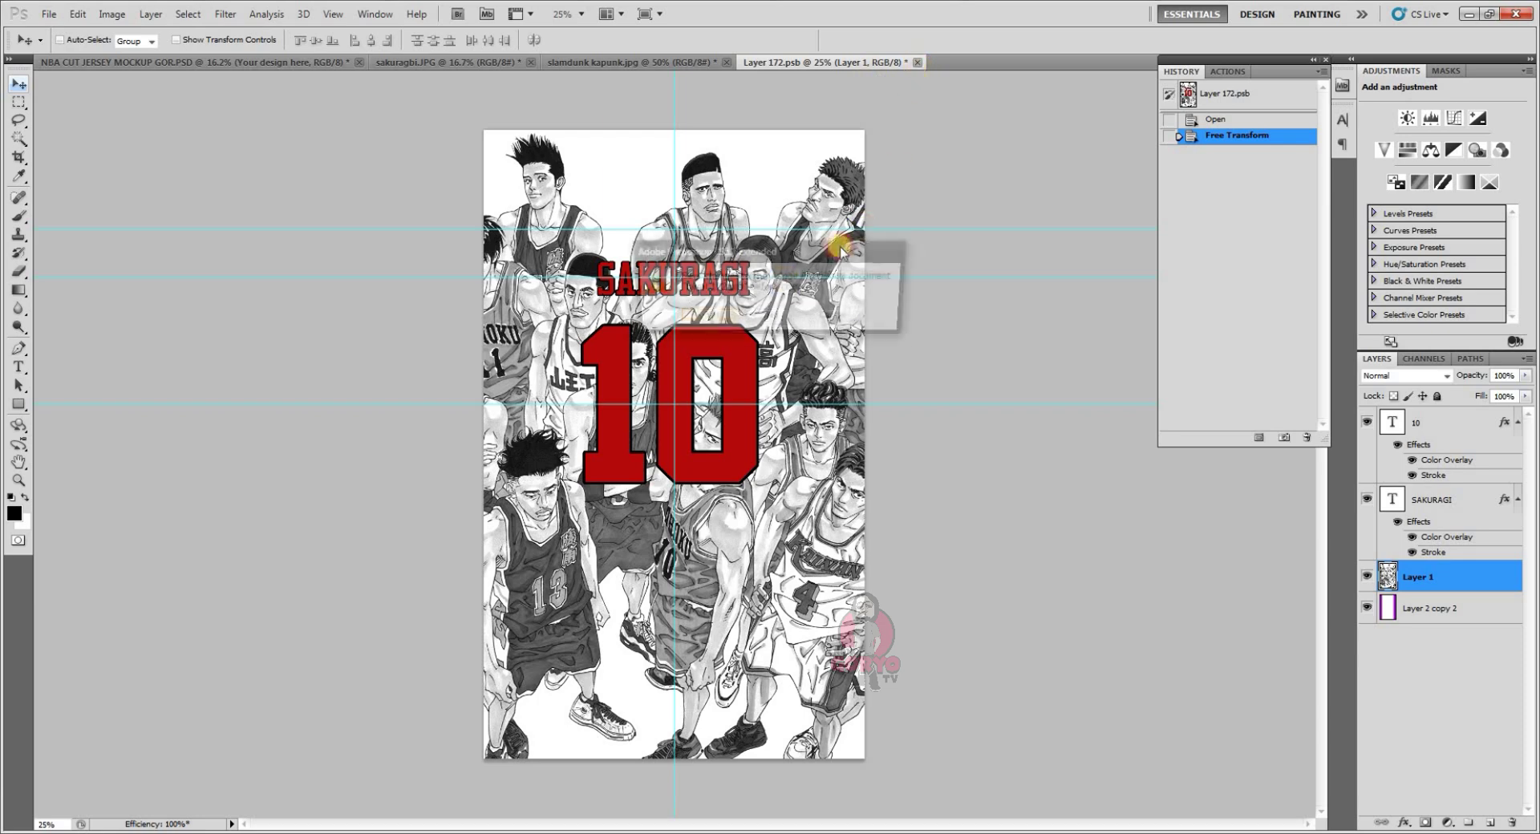
{"action": "left_click", "coordinate": [712, 313]}
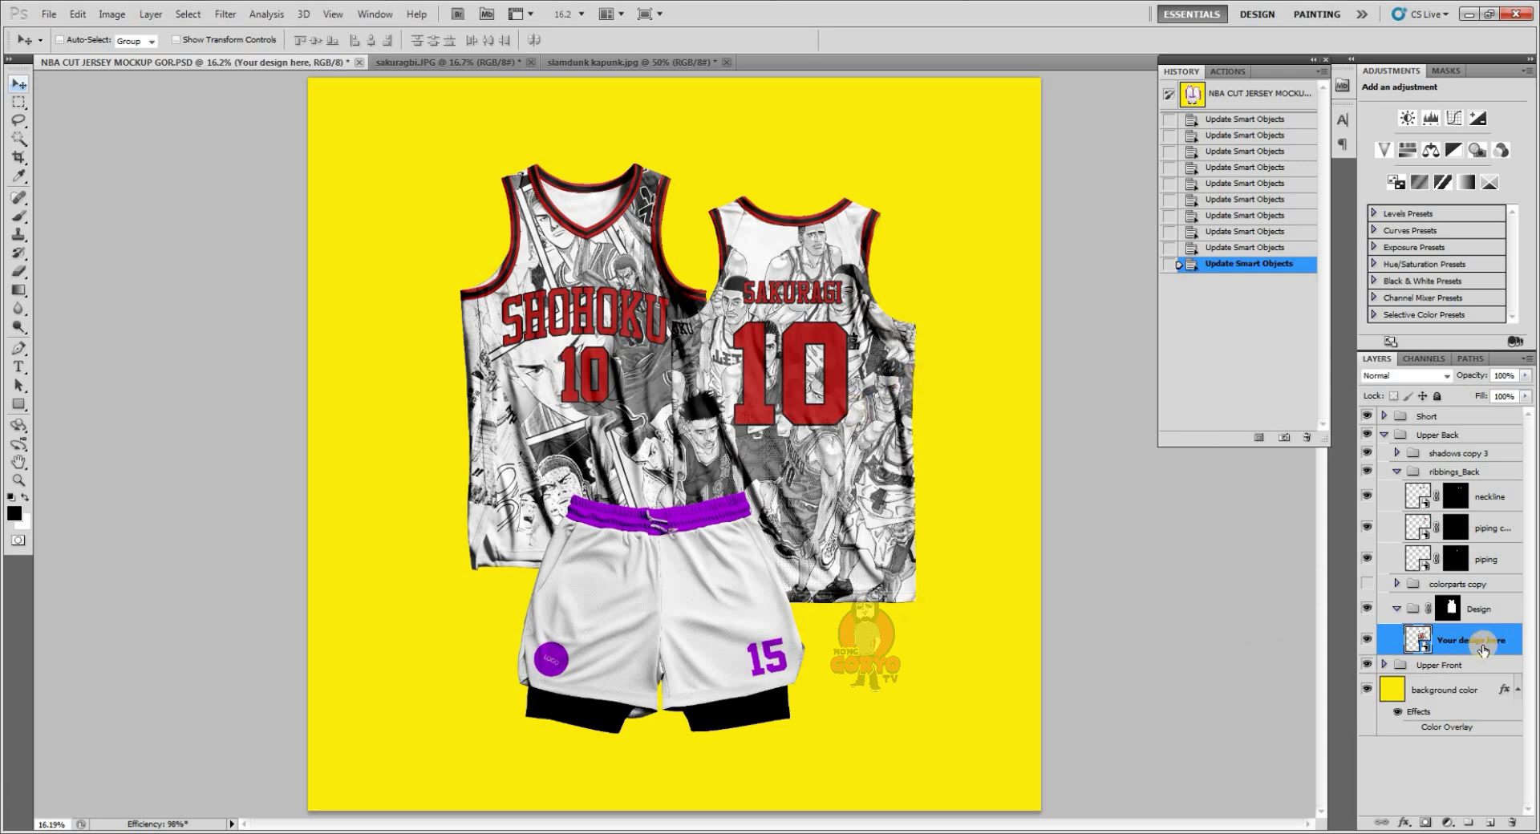
- Open the Two Color garter smart object in the Short group and set its Color Fill 1 layer to red b50b0b
{"action": "left_click", "coordinate": [1381, 435]}
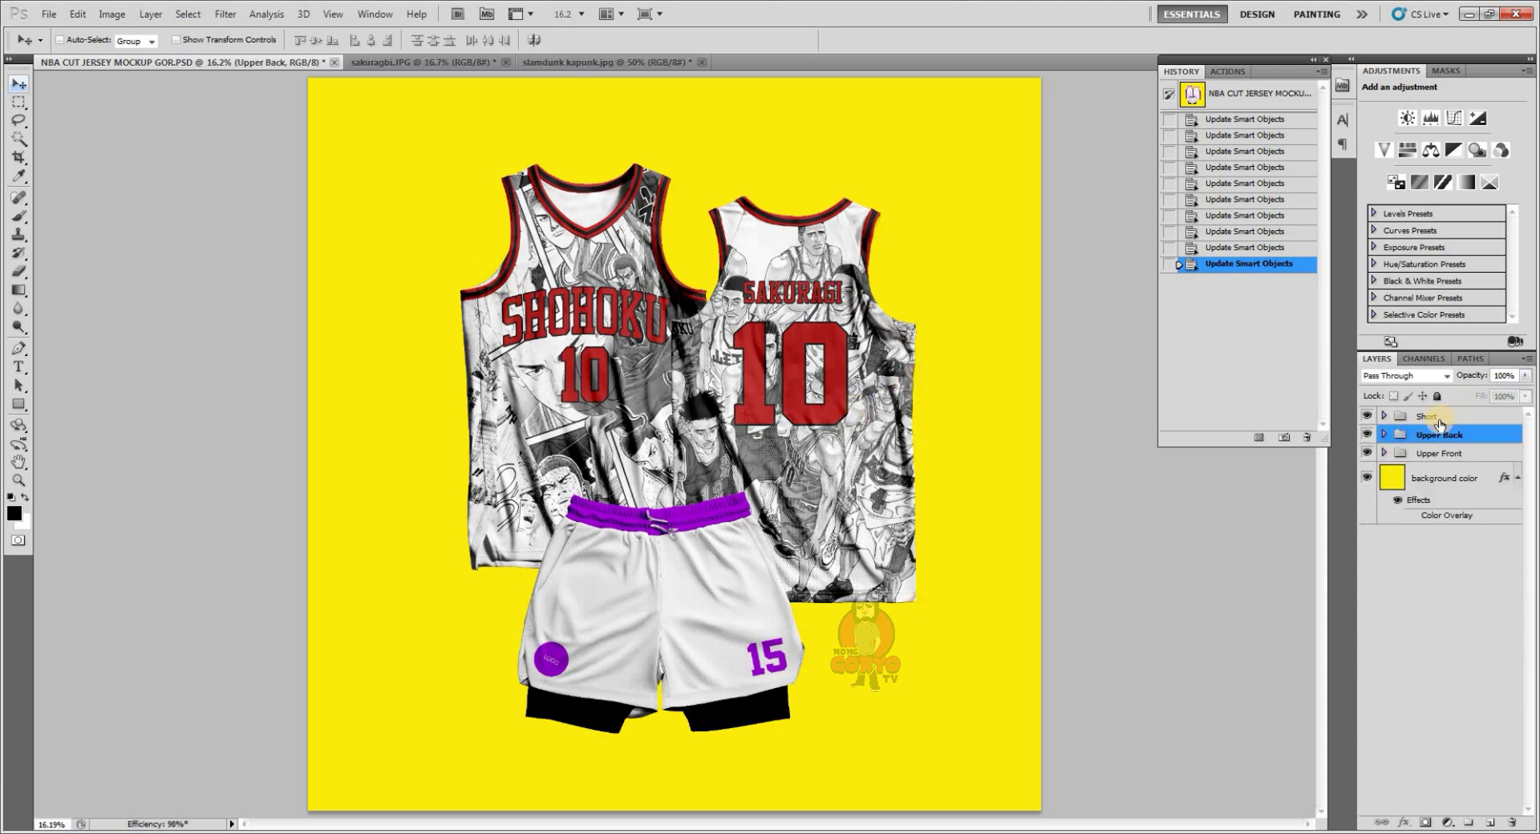
{"action": "left_click", "coordinate": [1382, 416]}
{"action": "left_click_drag", "start_coordinate": [1530, 522], "coordinate": [1536, 569]}
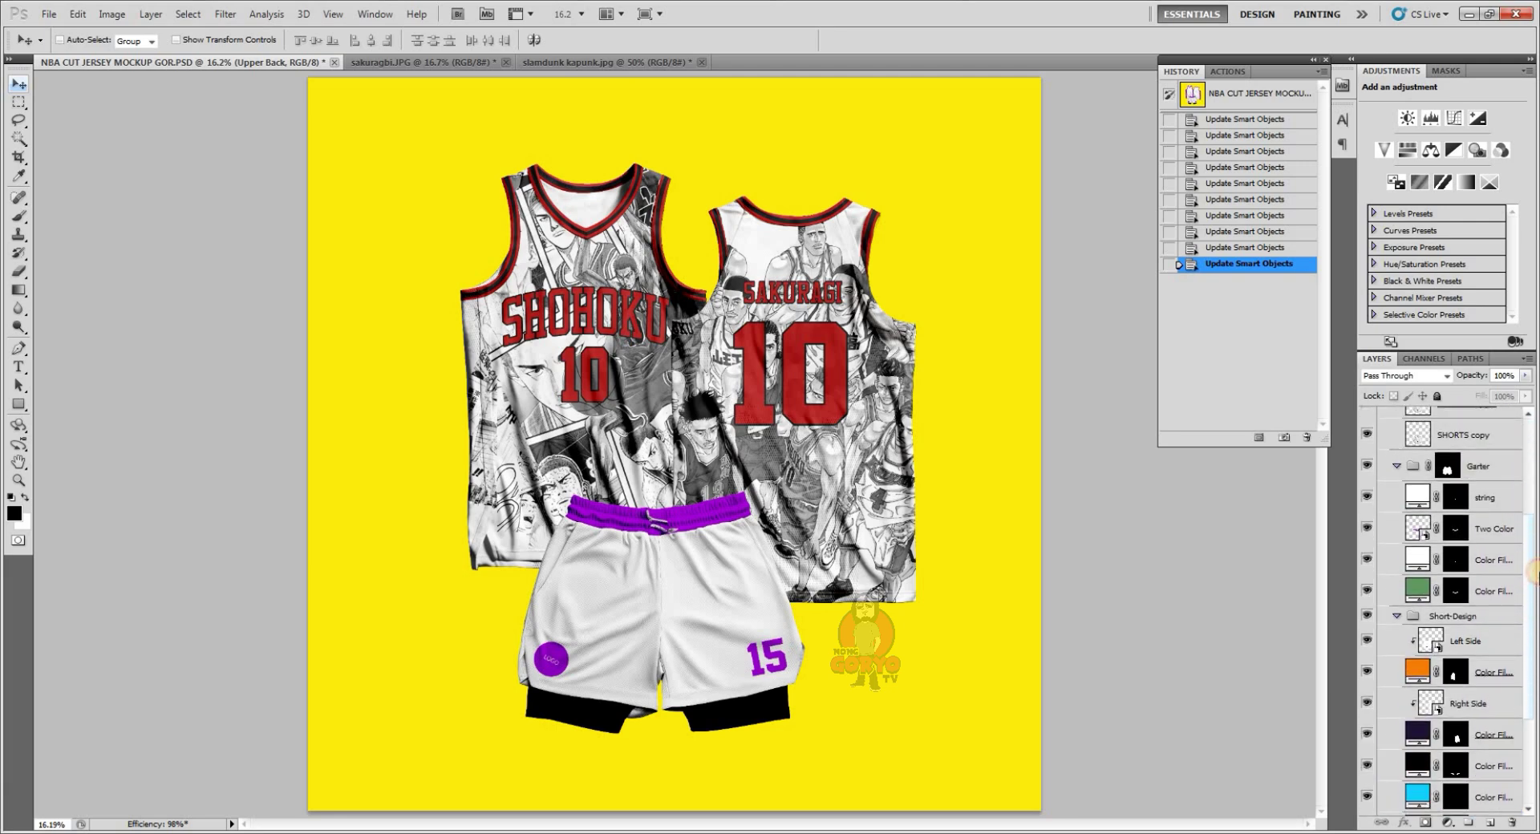
{"action": "double_click", "coordinate": [1418, 529]}
{"action": "left_click", "coordinate": [835, 363]}
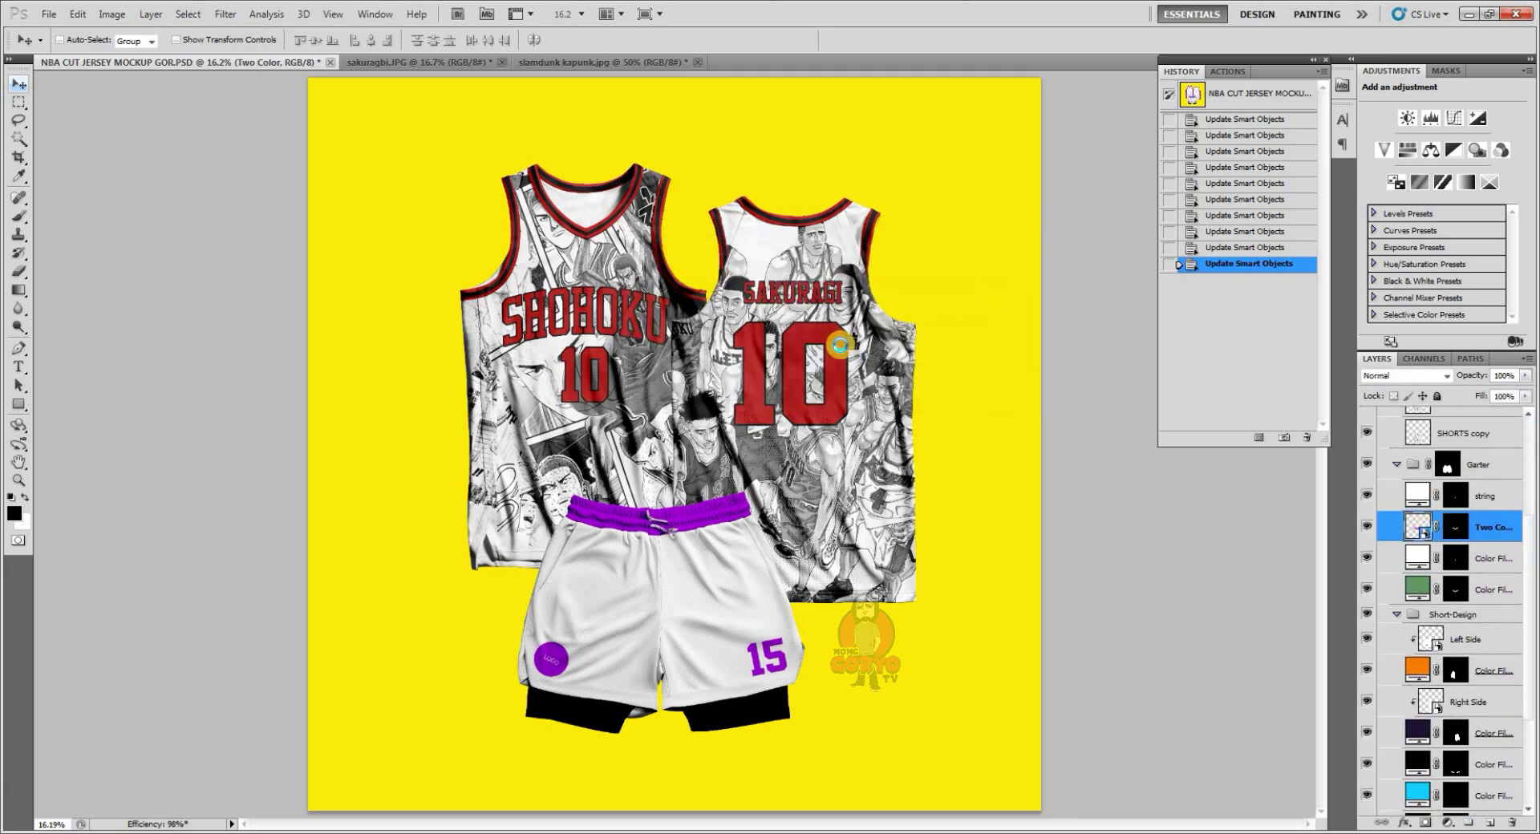
{"action": "double_click", "coordinate": [1385, 464]}
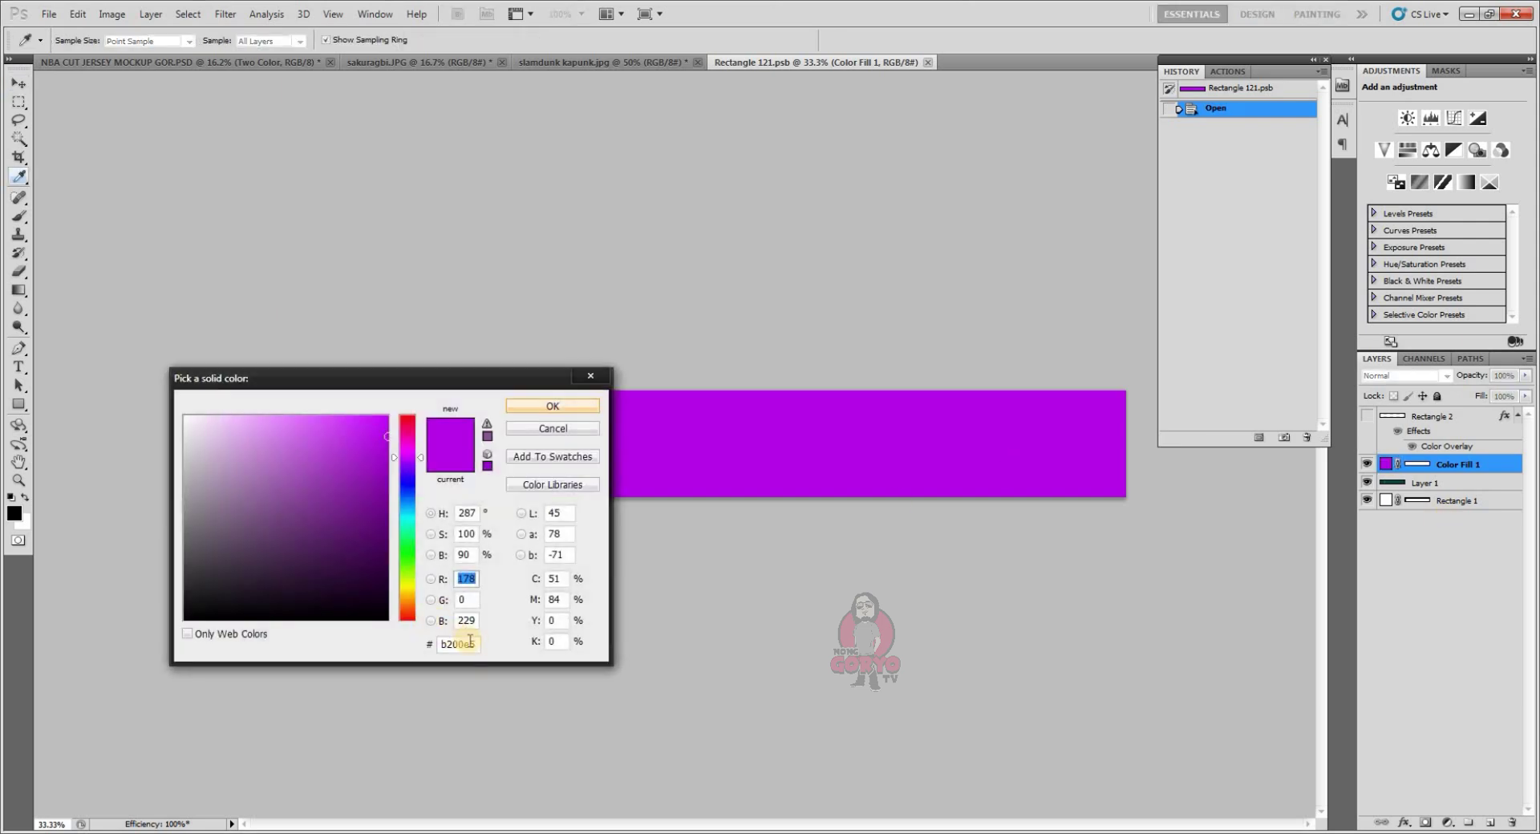
{"action": "left_click", "coordinate": [457, 644]}
{"action": "type", "text": "b50b0b"}
{"action": "right_click", "coordinate": [453, 644]}
{"action": "left_click", "coordinate": [552, 406]}
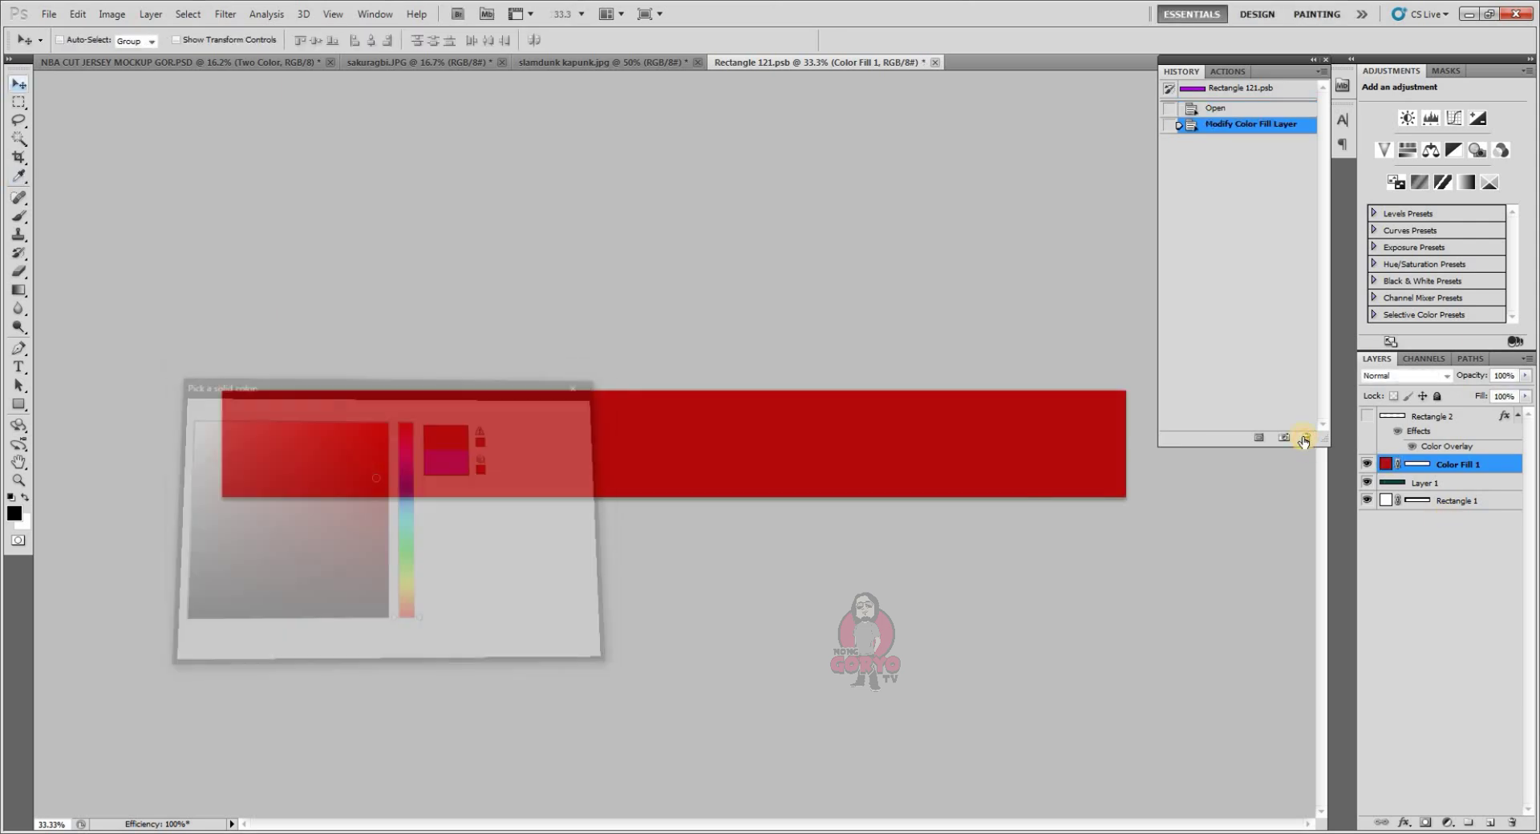
- Show the garter's Rectangle 2 stripe, change its Color Overlay to black, and close the smart object with its changes saved
{"action": "left_click", "coordinate": [1367, 415]}
{"action": "double_click", "coordinate": [1452, 417]}
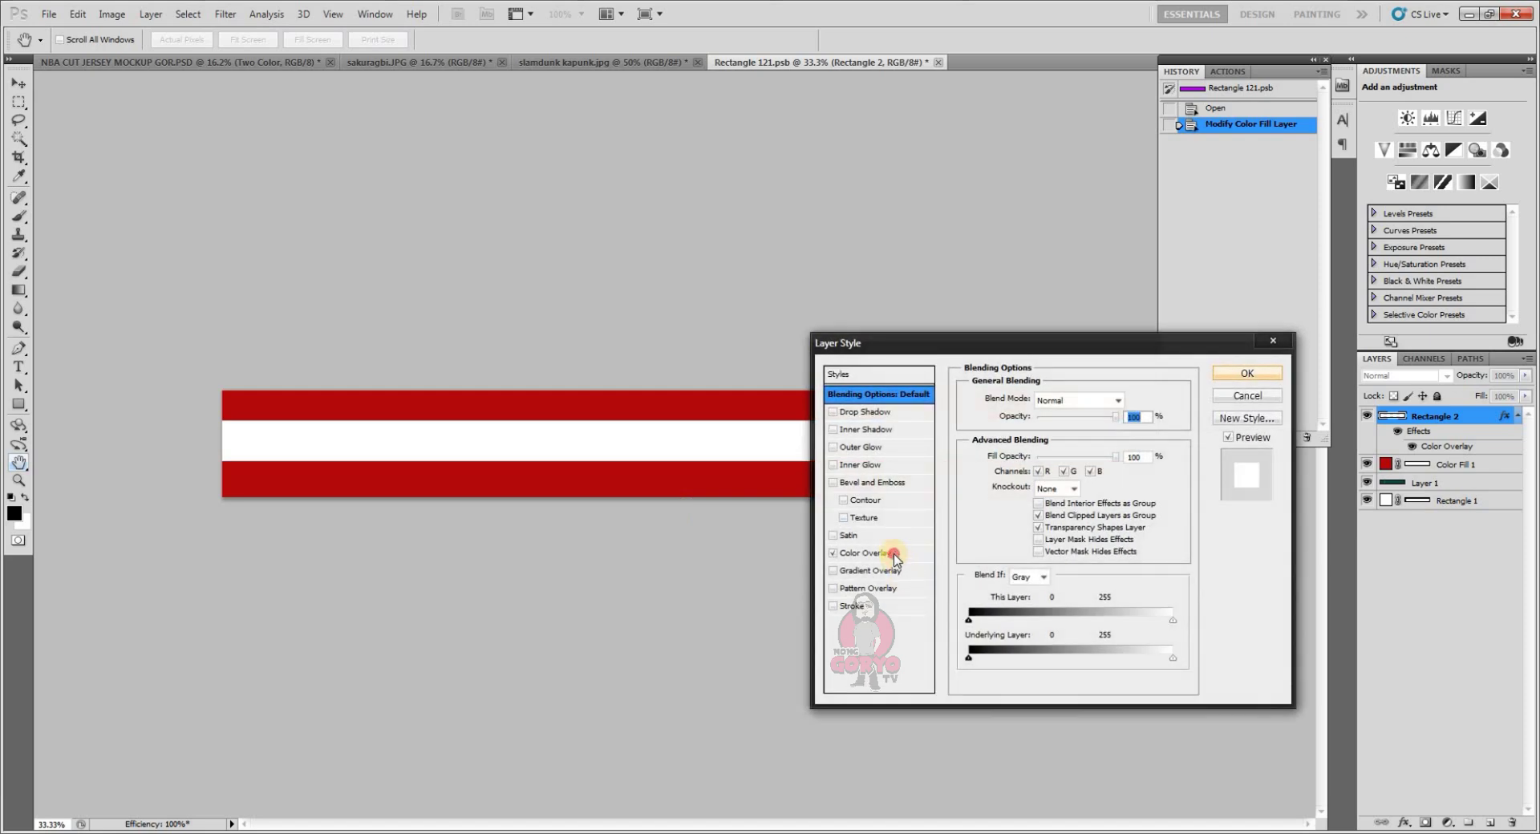
{"action": "left_click", "coordinate": [873, 551]}
{"action": "left_click", "coordinate": [1124, 400]}
{"action": "left_click_drag", "start_coordinate": [302, 502], "coordinate": [393, 622]}
{"action": "left_click", "coordinate": [551, 407]}
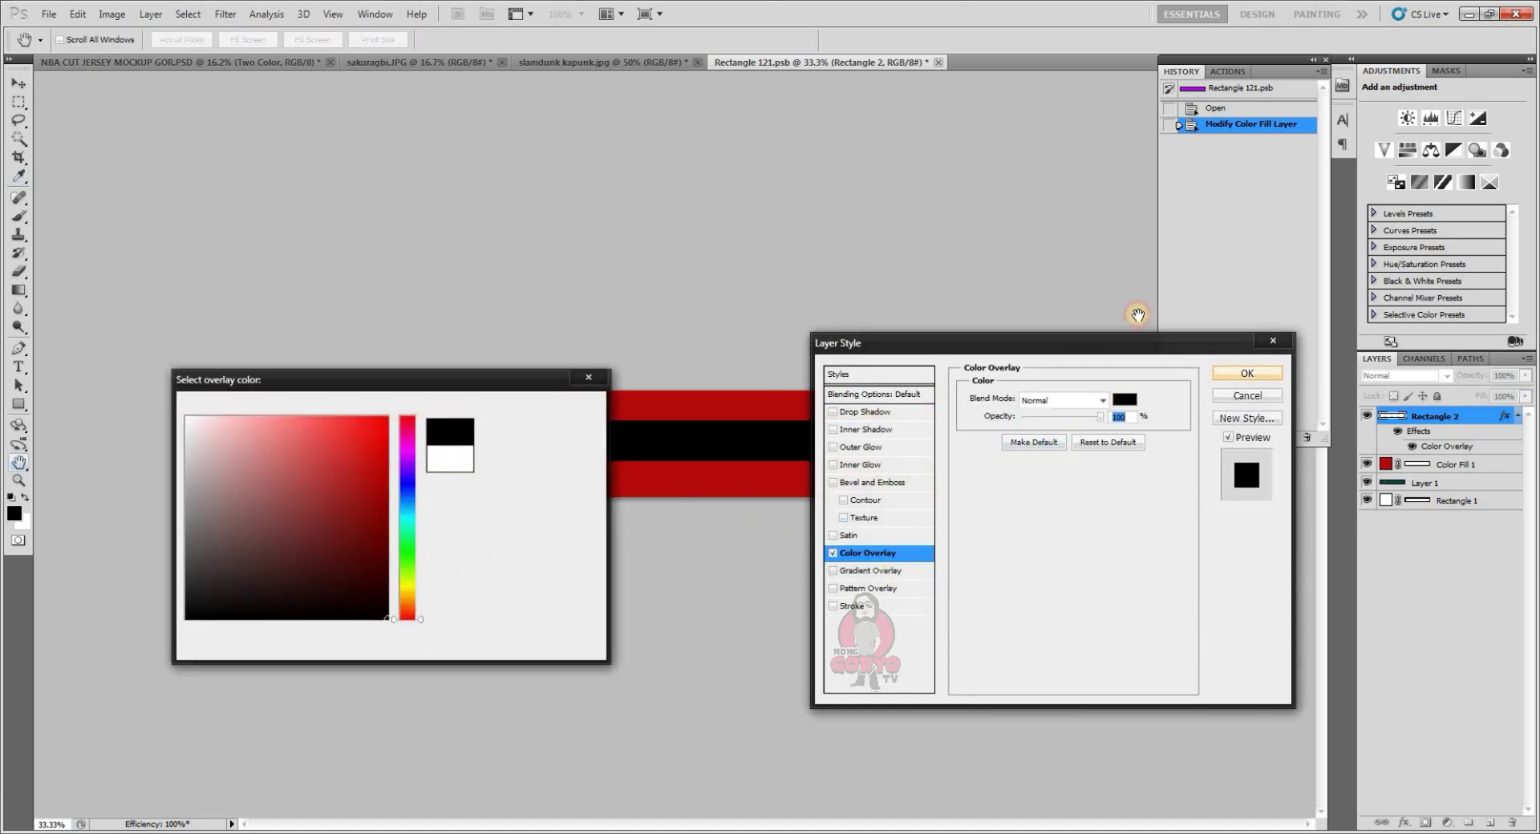
{"action": "left_click", "coordinate": [1261, 375]}
{"action": "left_click", "coordinate": [937, 61]}
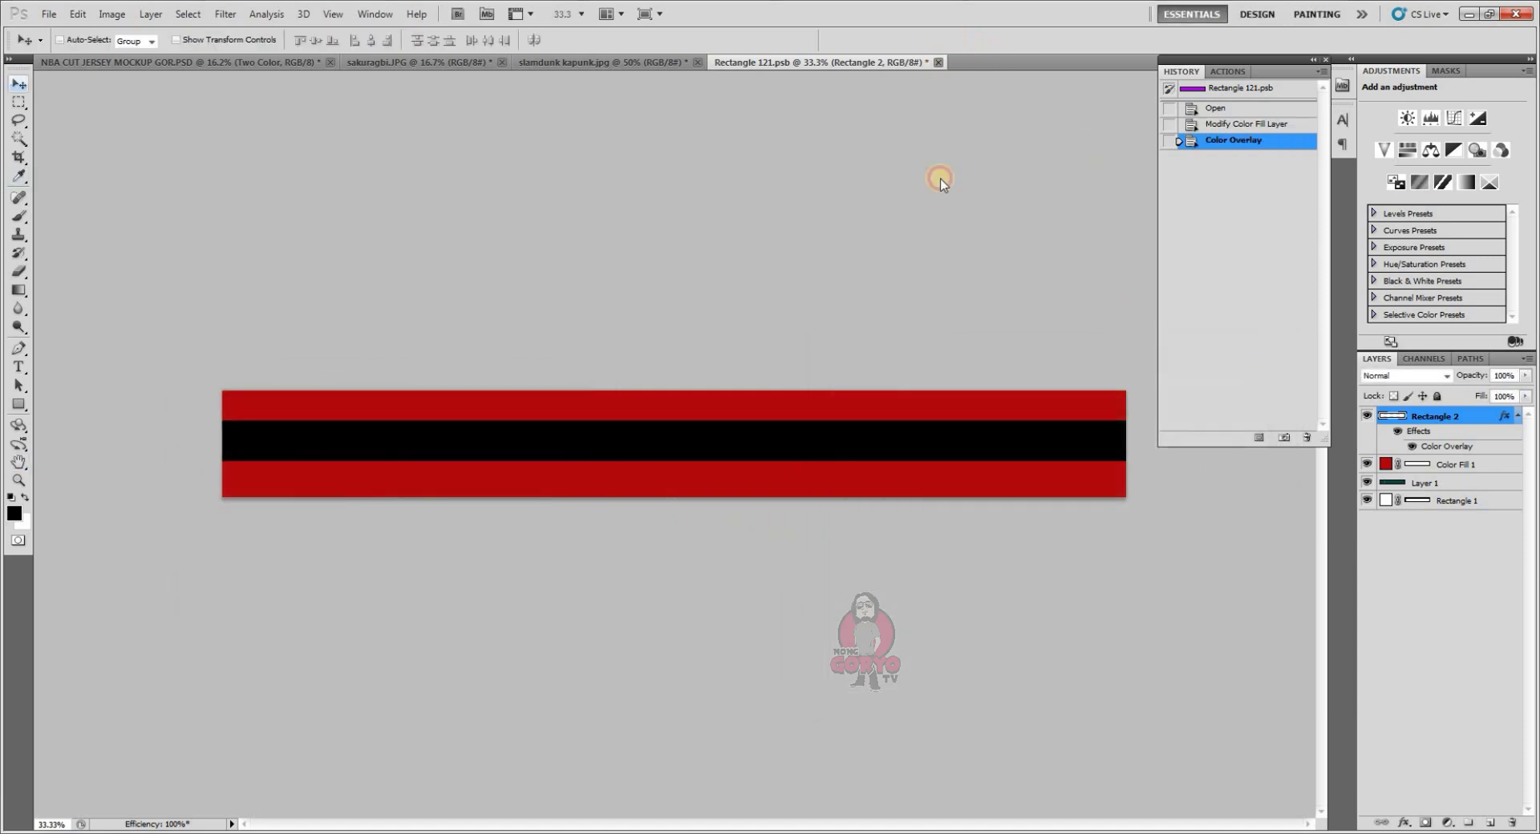
{"action": "left_click", "coordinate": [721, 316]}
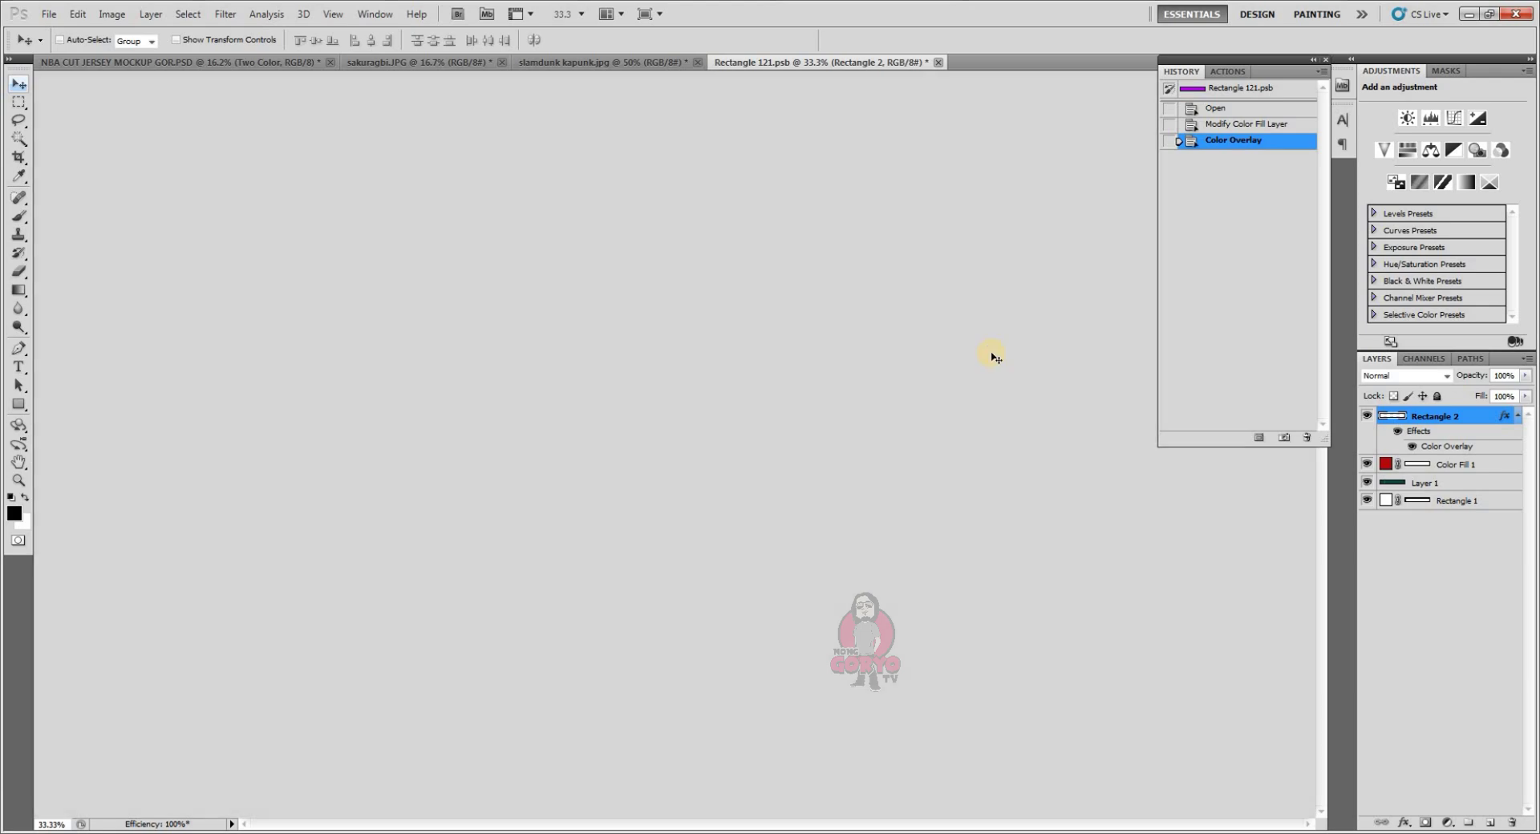
- Open the Left Side smart object in the Short-Design group and copy the short.JPG manga artwork into it above Layer 13
{"action": "scroll", "coordinate": [1484, 621], "scroll_direction": "down", "scroll_amount": 5}
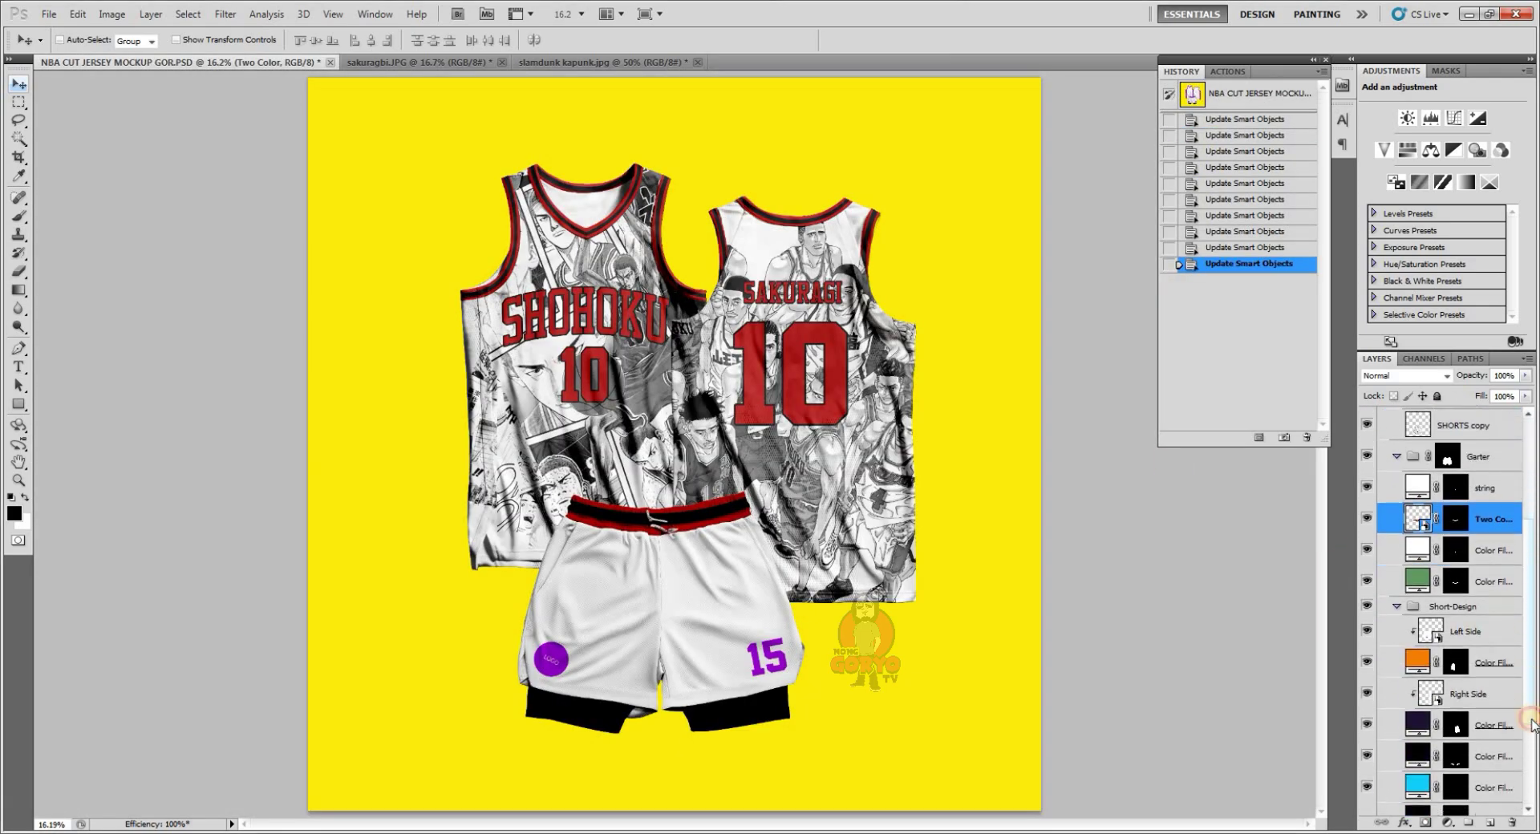
{"action": "left_click", "coordinate": [1428, 577]}
{"action": "key", "text": "Return"}
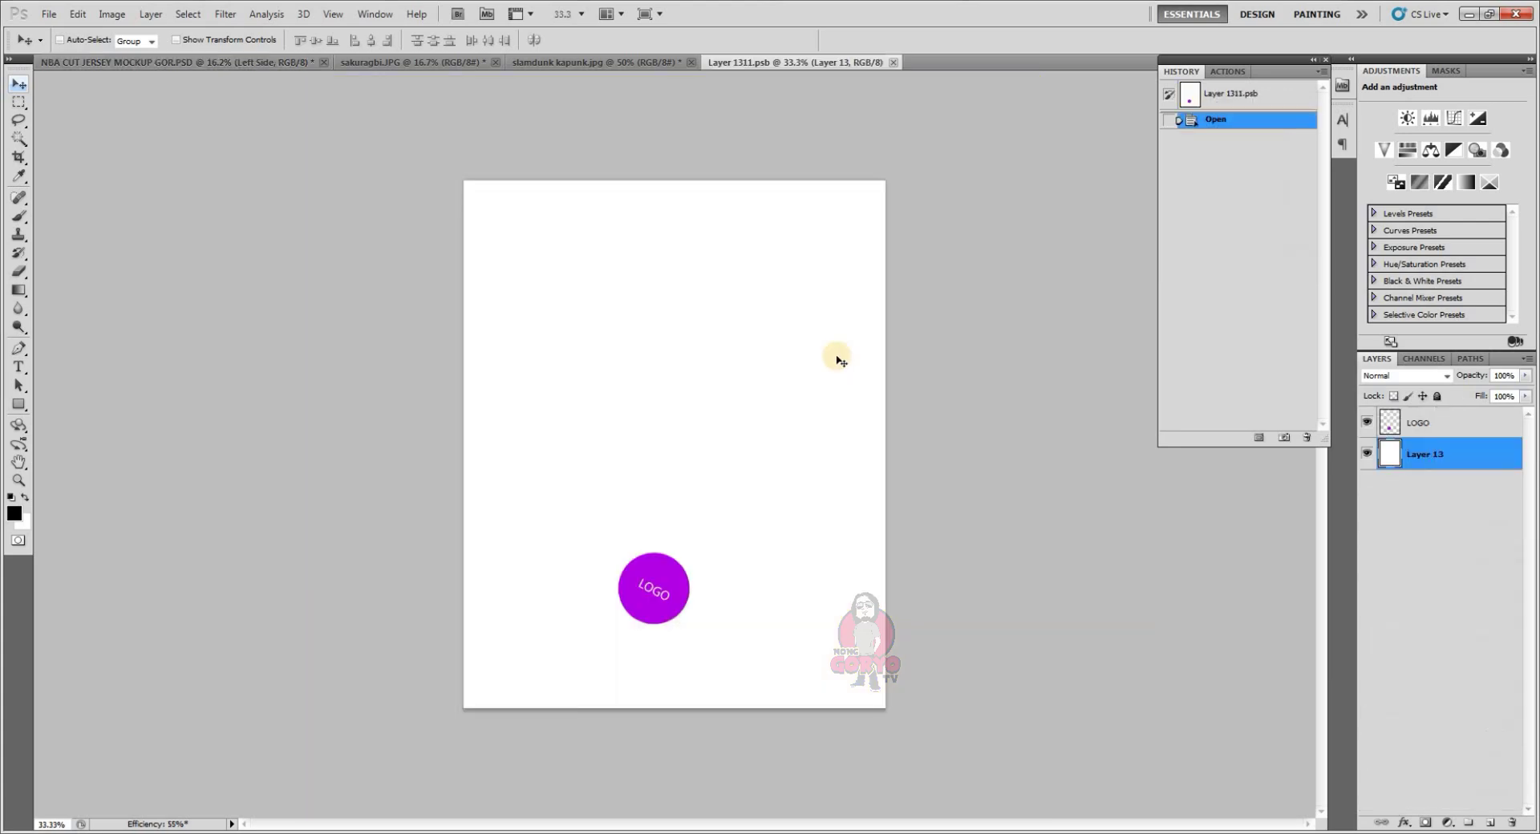
{"action": "left_click", "coordinate": [50, 13]}
{"action": "left_click", "coordinate": [70, 46]}
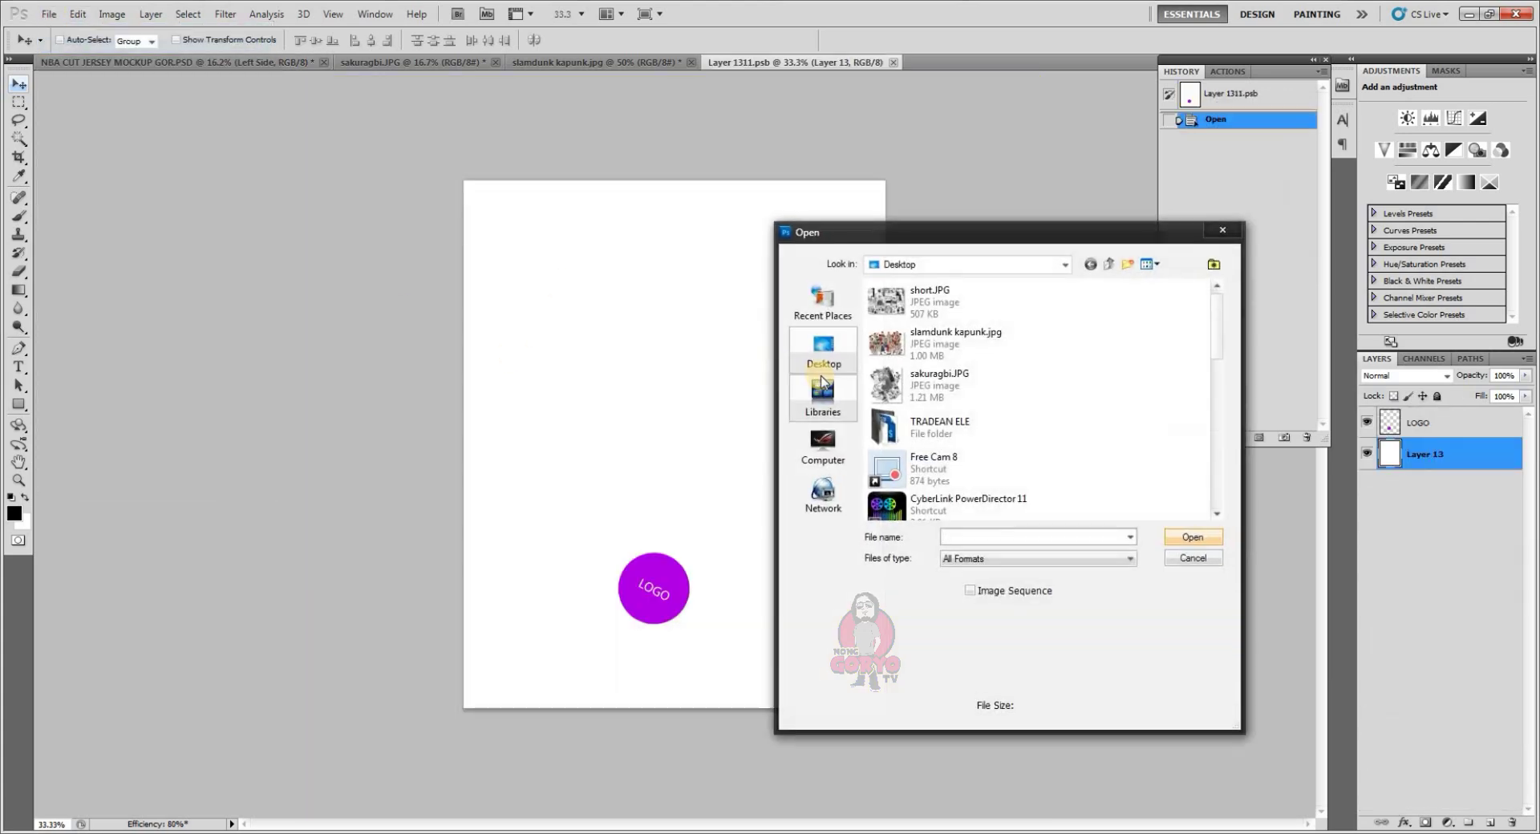
{"action": "double_click", "coordinate": [921, 308]}
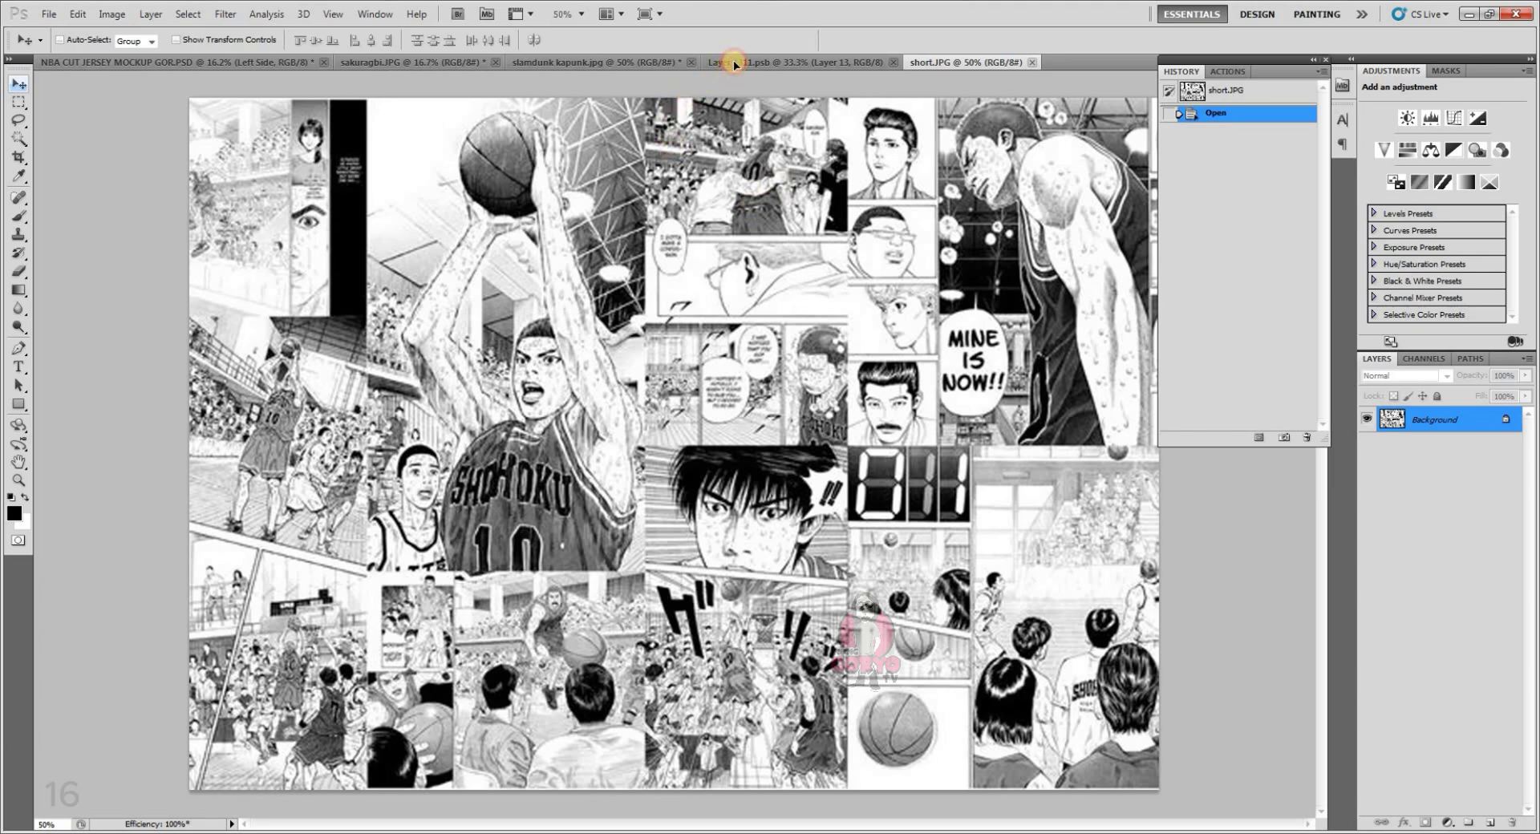
{"action": "left_click_drag", "start_coordinate": [734, 64], "coordinate": [658, 345]}
- Scale the manga artwork on Layer 14 proportionally to 117.87% so it covers the Left Side canvas
{"action": "left_click", "coordinate": [78, 14]}
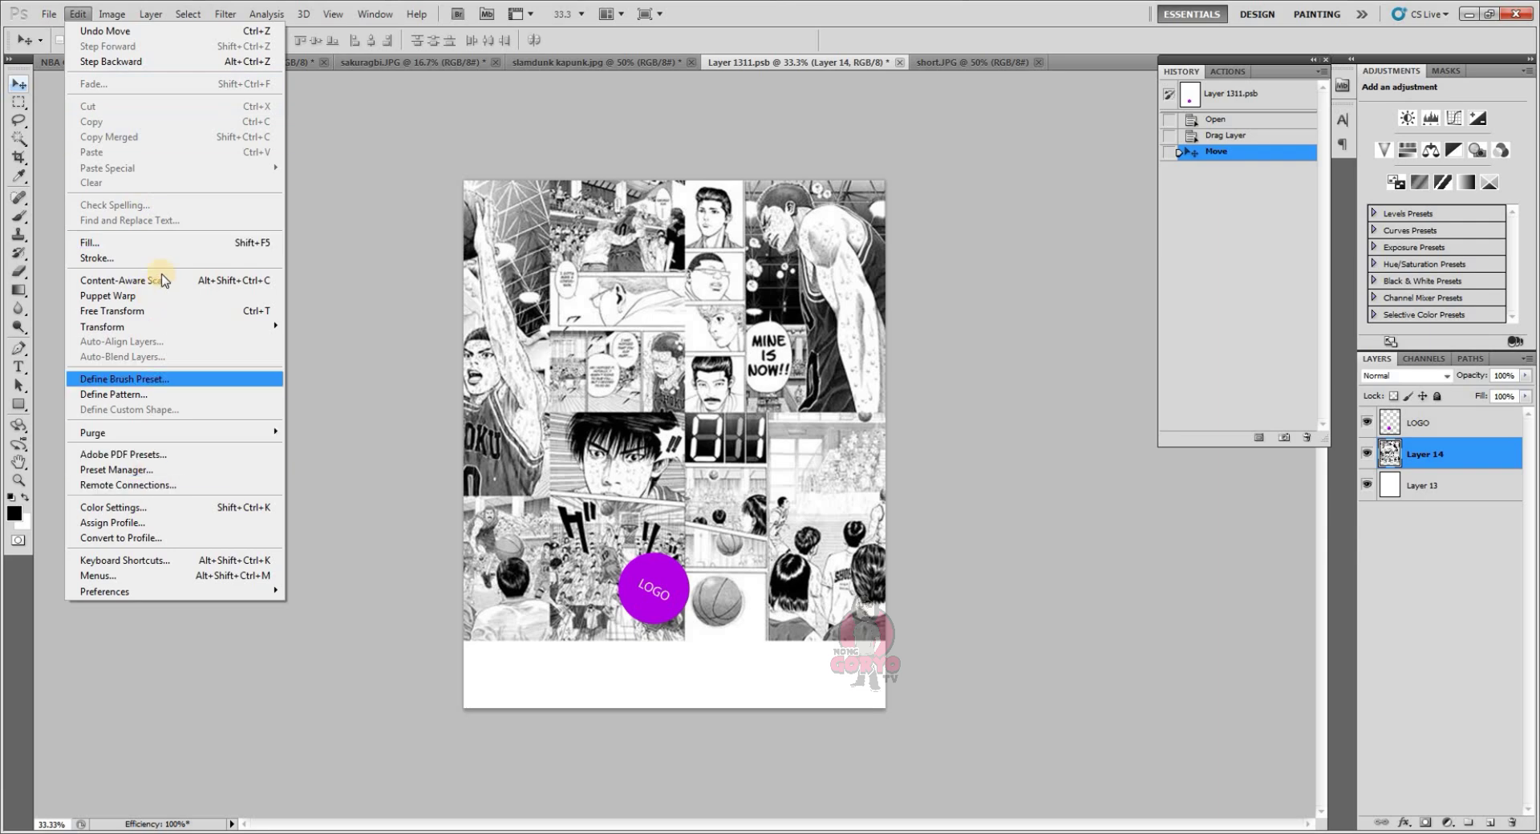
{"action": "left_click", "coordinate": [160, 310]}
{"action": "left_click_drag", "start_coordinate": [241, 643], "coordinate": [130, 729]}
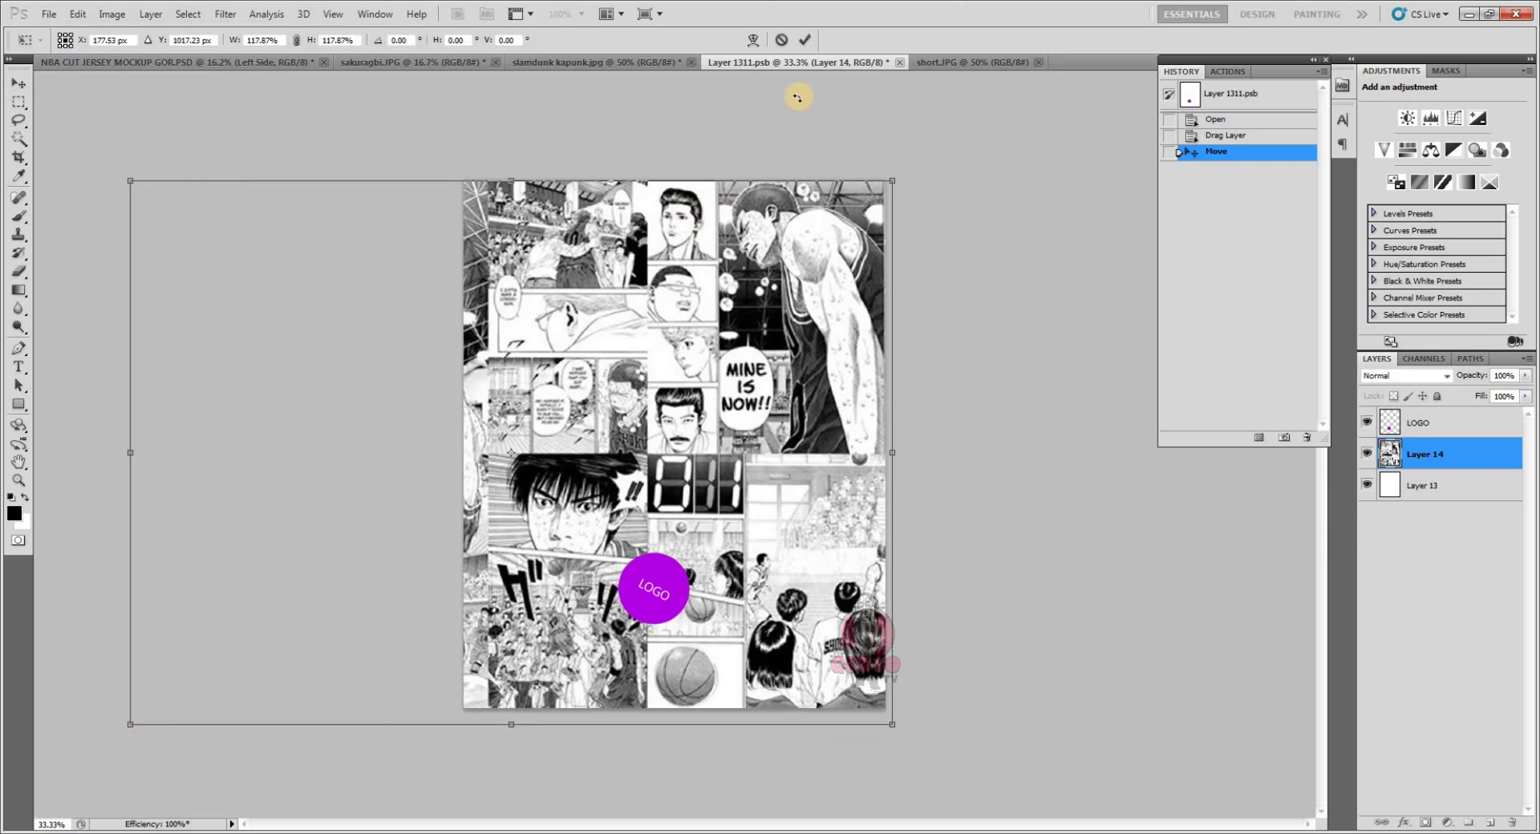
{"action": "key", "text": "Return"}
- Hide the LOGO layer, close the Left Side smart object with its changes saved, and return to the jersey mockup
{"action": "left_click", "coordinate": [1367, 422]}
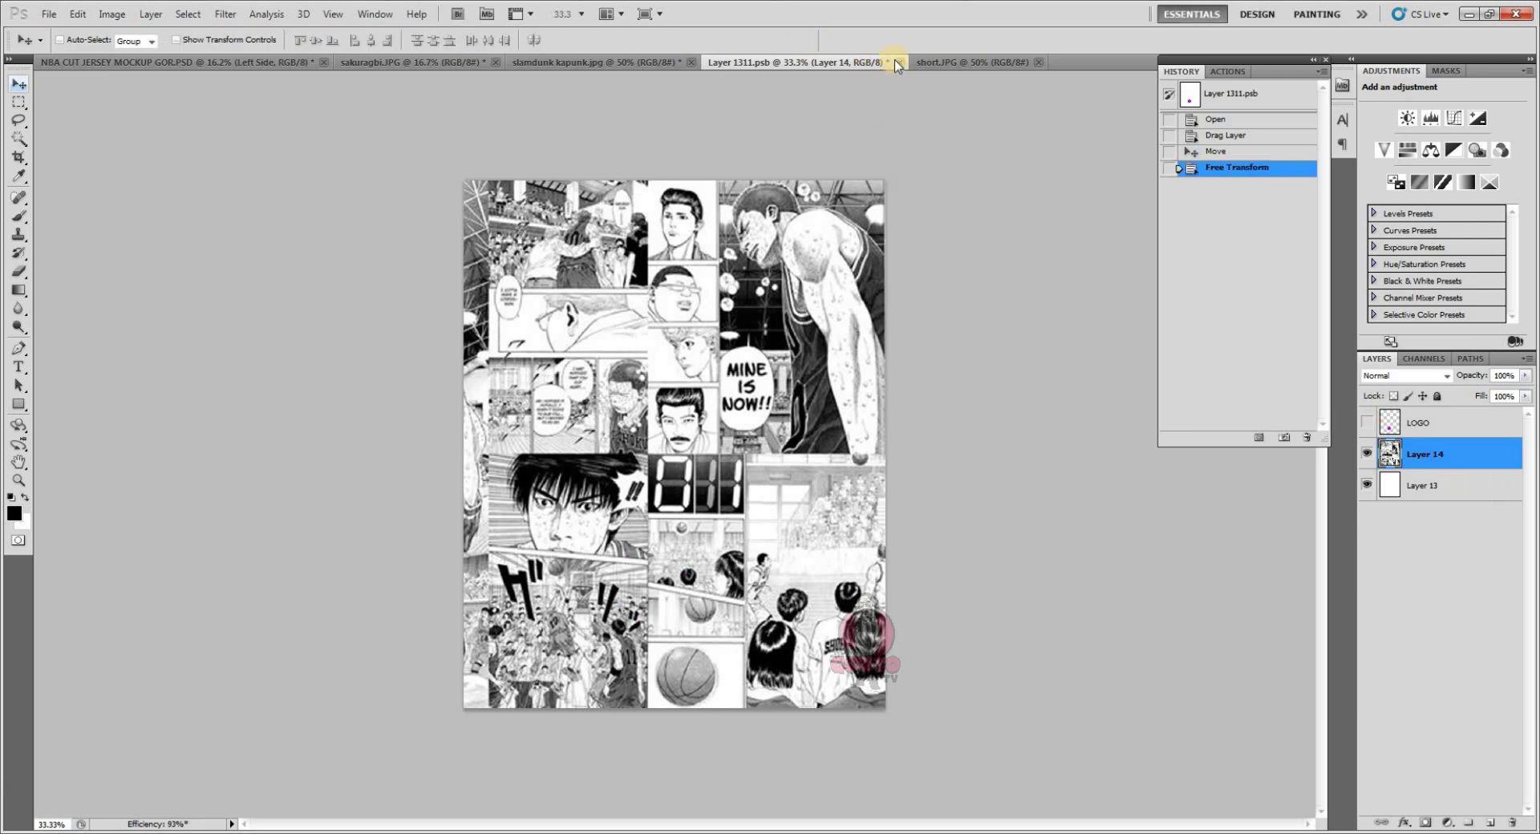
{"action": "left_click", "coordinate": [897, 65]}
{"action": "left_click", "coordinate": [707, 322]}
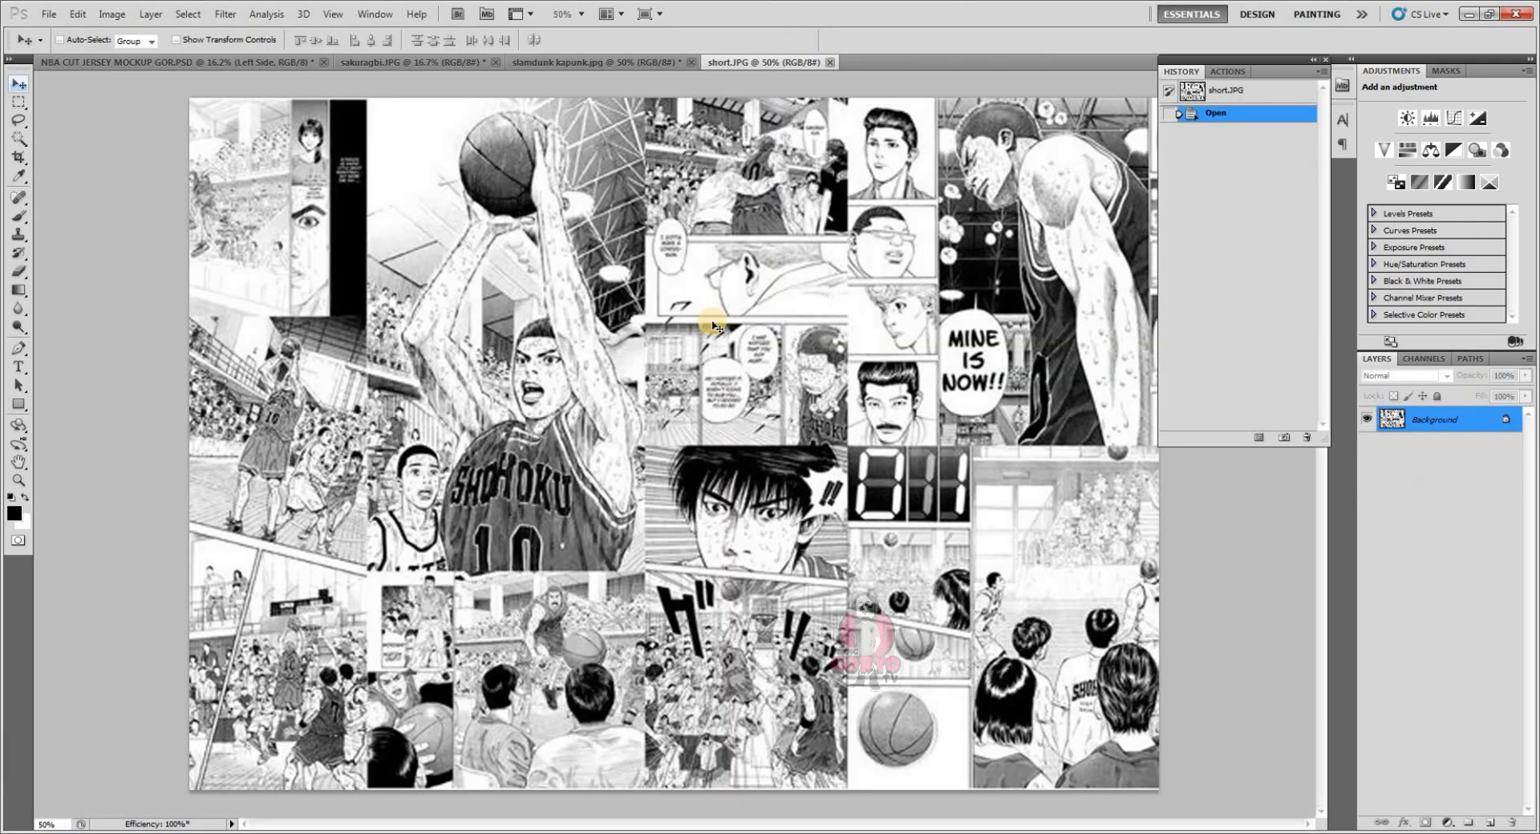
{"action": "left_click", "coordinate": [416, 62]}
{"action": "left_click", "coordinate": [281, 63]}
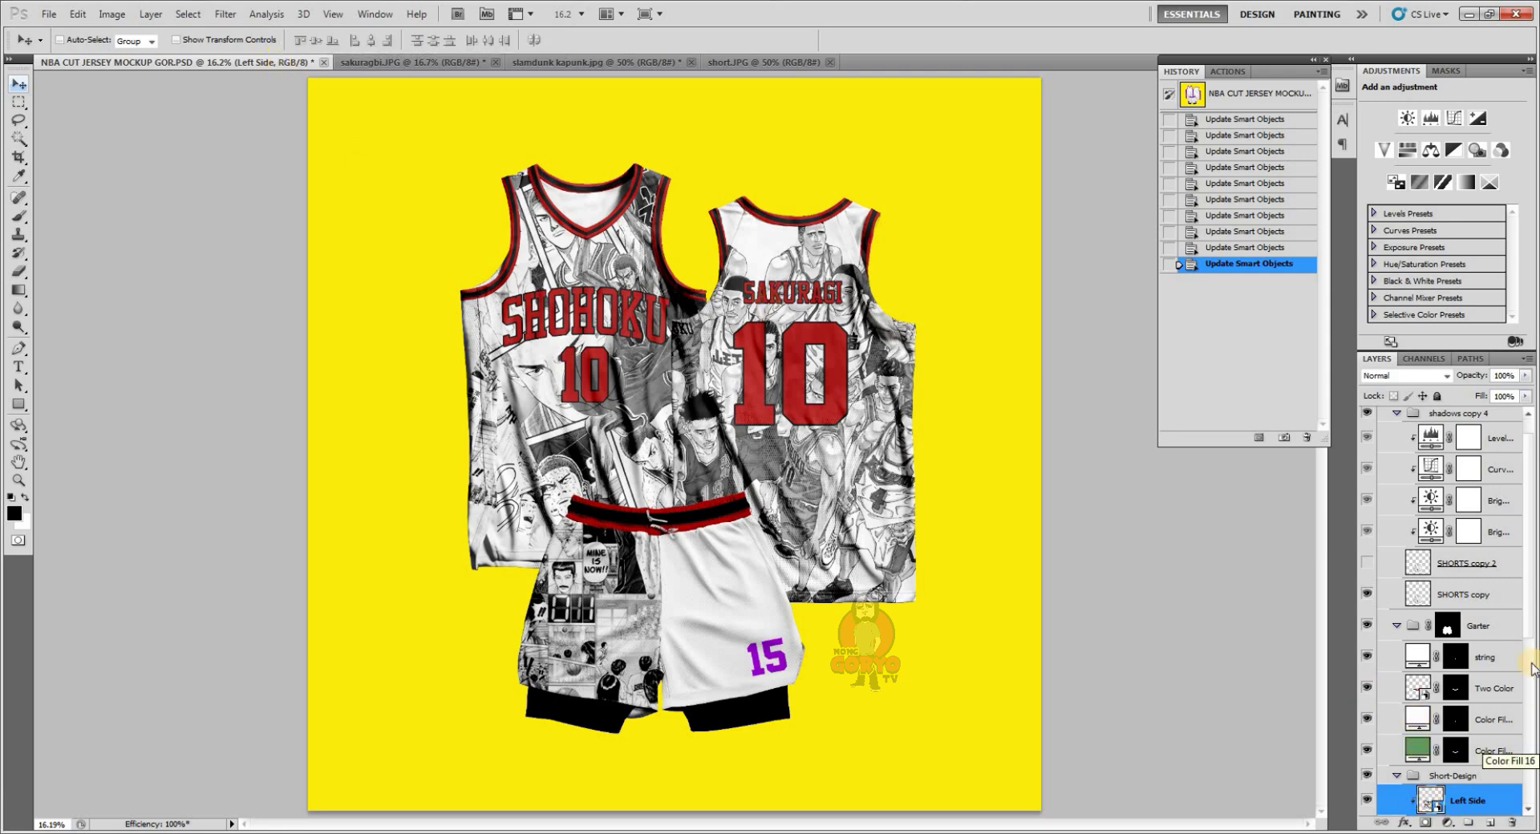
- Open the Right Side smart object of the shorts and copy the short.JPG artwork into it above the number 15
{"action": "left_click_drag", "start_coordinate": [1529, 630], "coordinate": [1531, 700]}
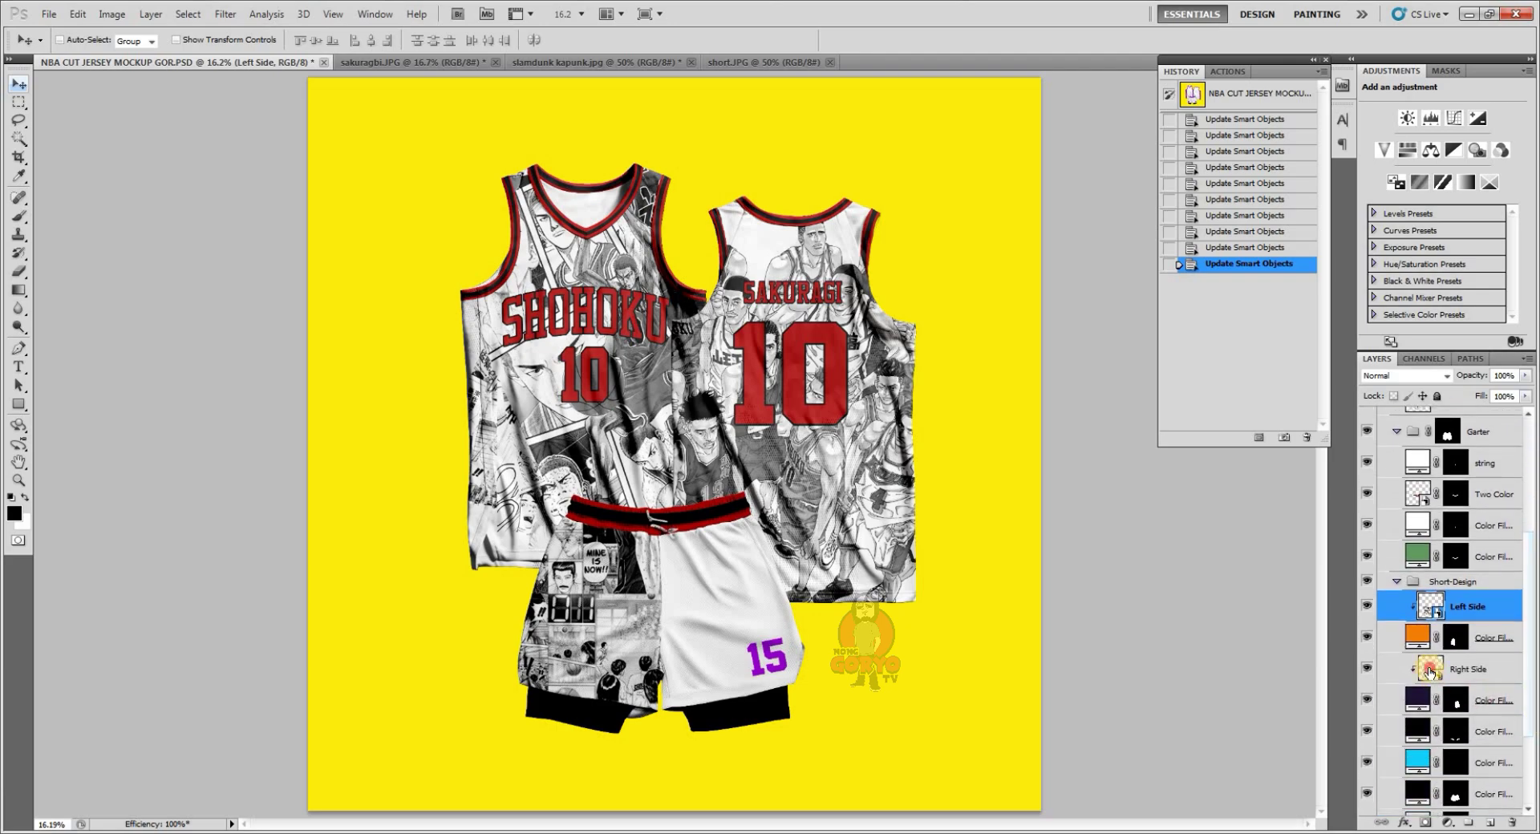
{"action": "double_click", "coordinate": [1430, 671]}
{"action": "left_click", "coordinate": [837, 366]}
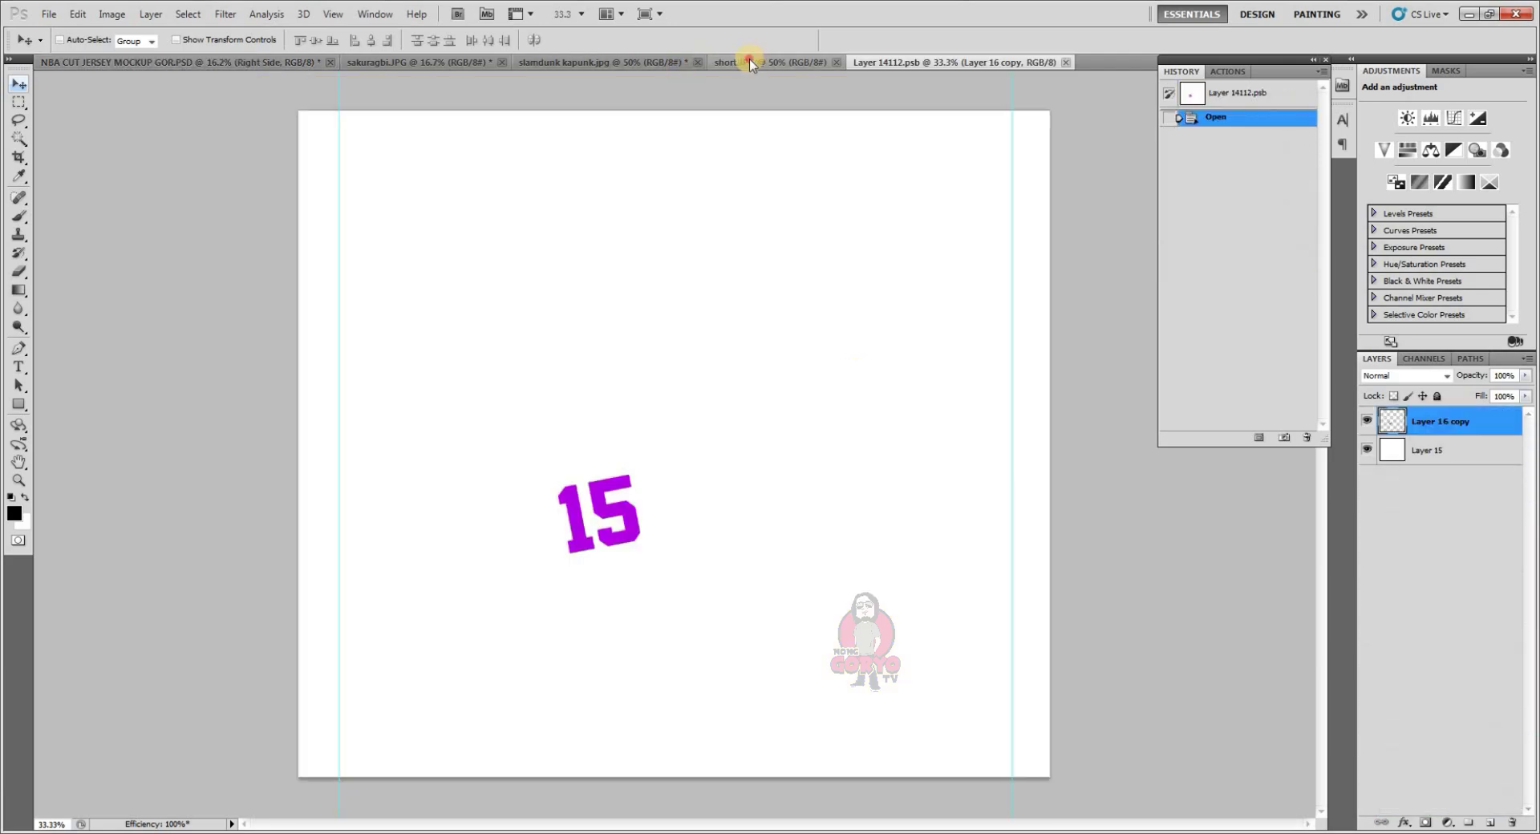
{"action": "left_click", "coordinate": [750, 59]}
{"action": "left_click_drag", "start_coordinate": [862, 92], "coordinate": [650, 293]}
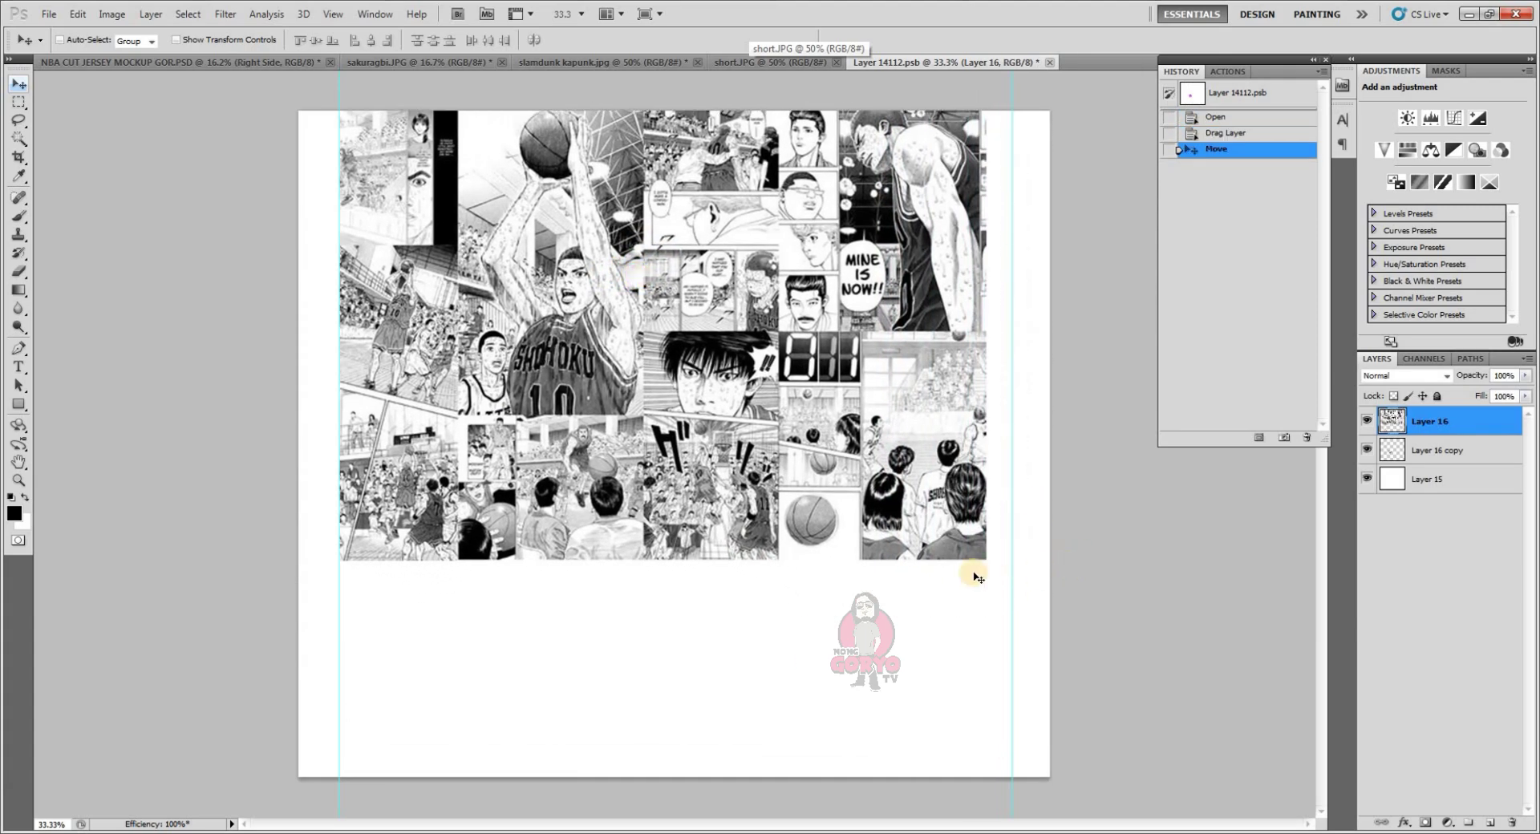
- Scale the Right Side manga artwork to 148%, close the smart object with its changes saved, and return to the mockup
{"action": "key", "text": "ctrl+t"}
{"action": "left_click_drag", "start_coordinate": [986, 560], "coordinate": [1296, 781]}
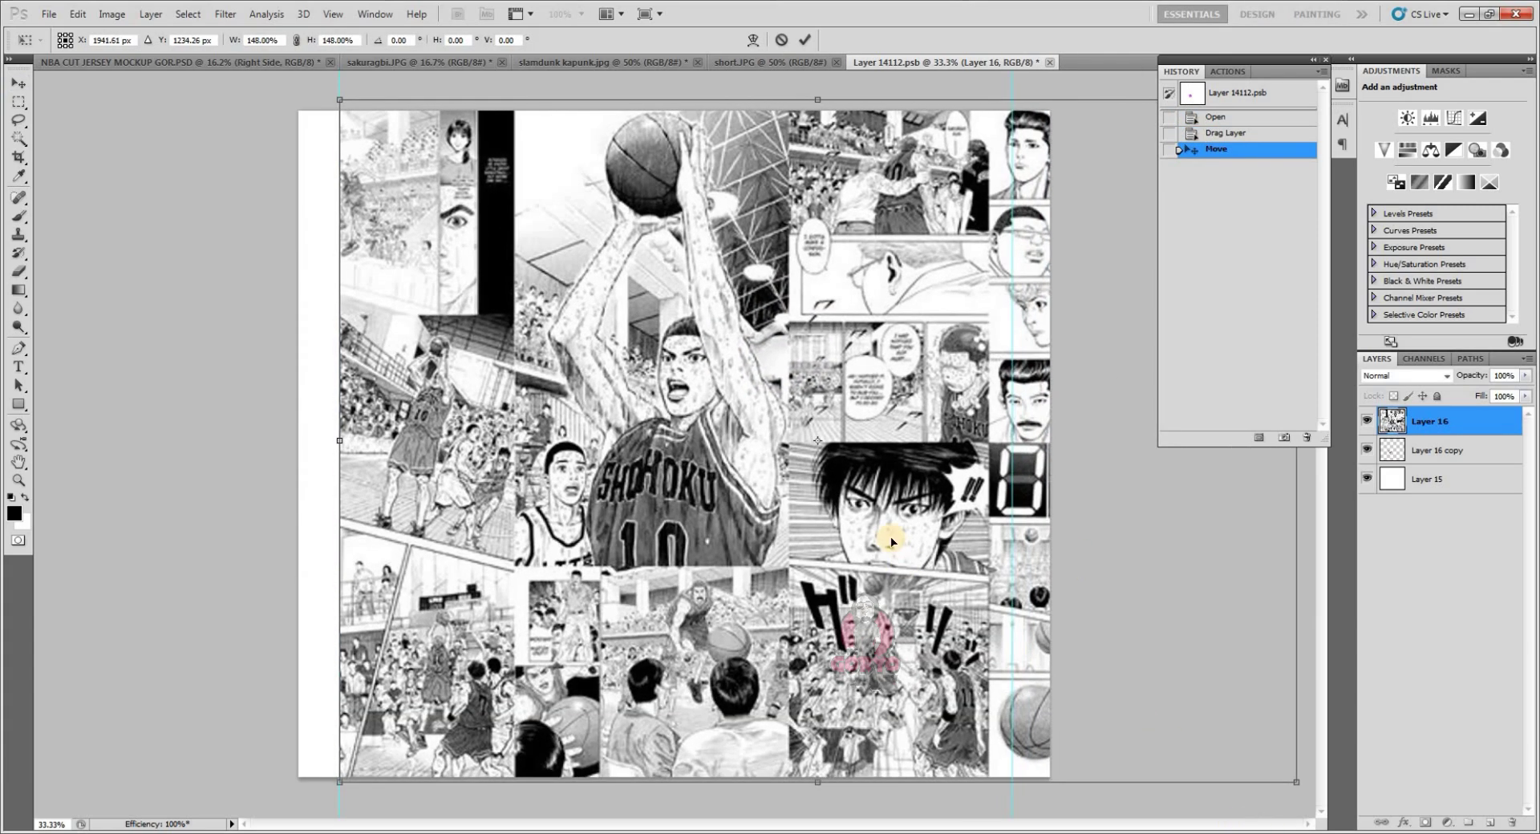
{"action": "left_click", "coordinate": [804, 39]}
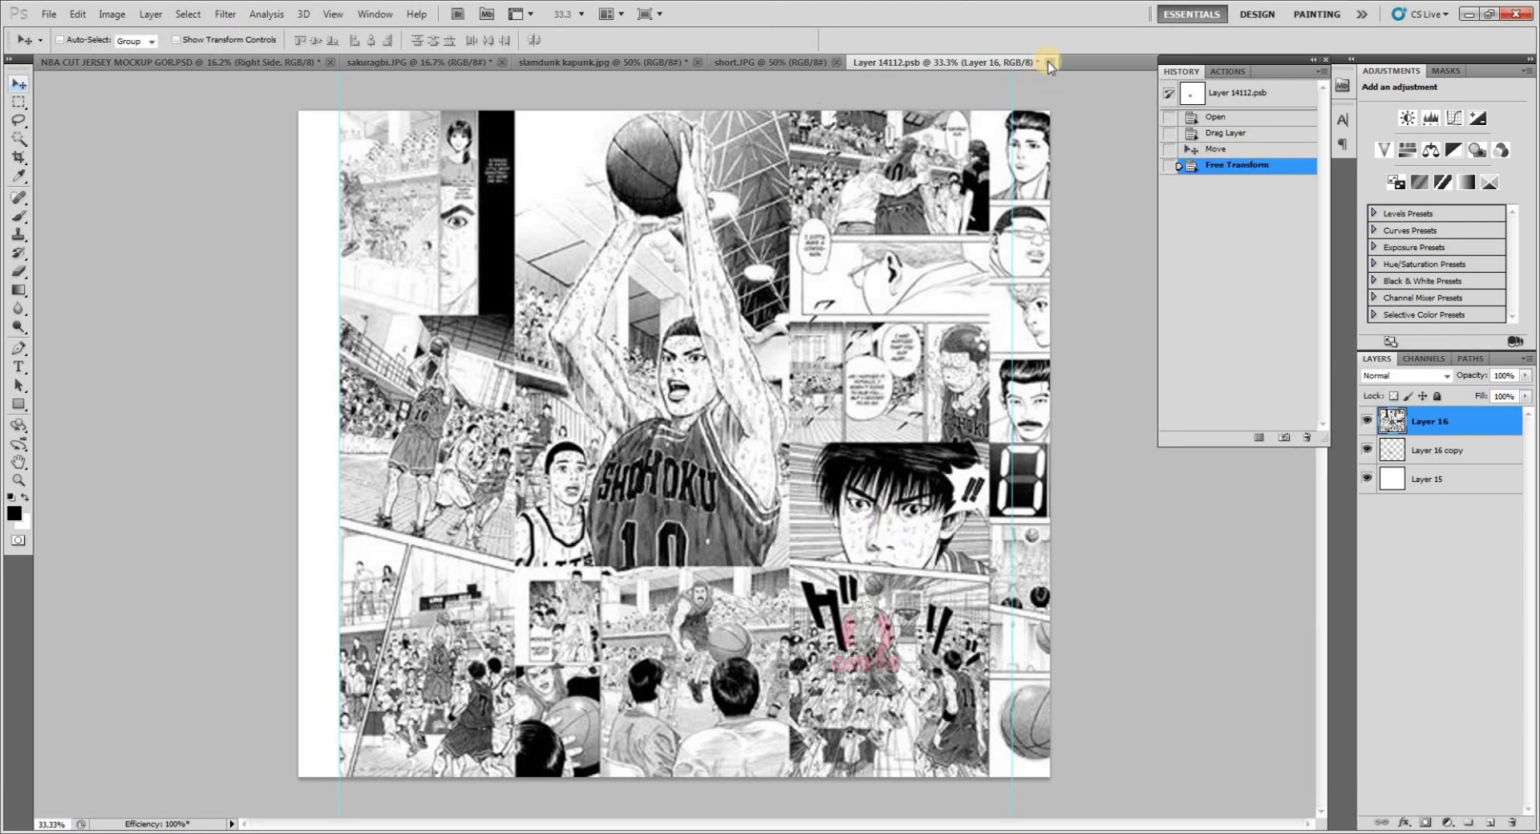
{"action": "left_click", "coordinate": [1048, 61]}
{"action": "left_click", "coordinate": [752, 329]}
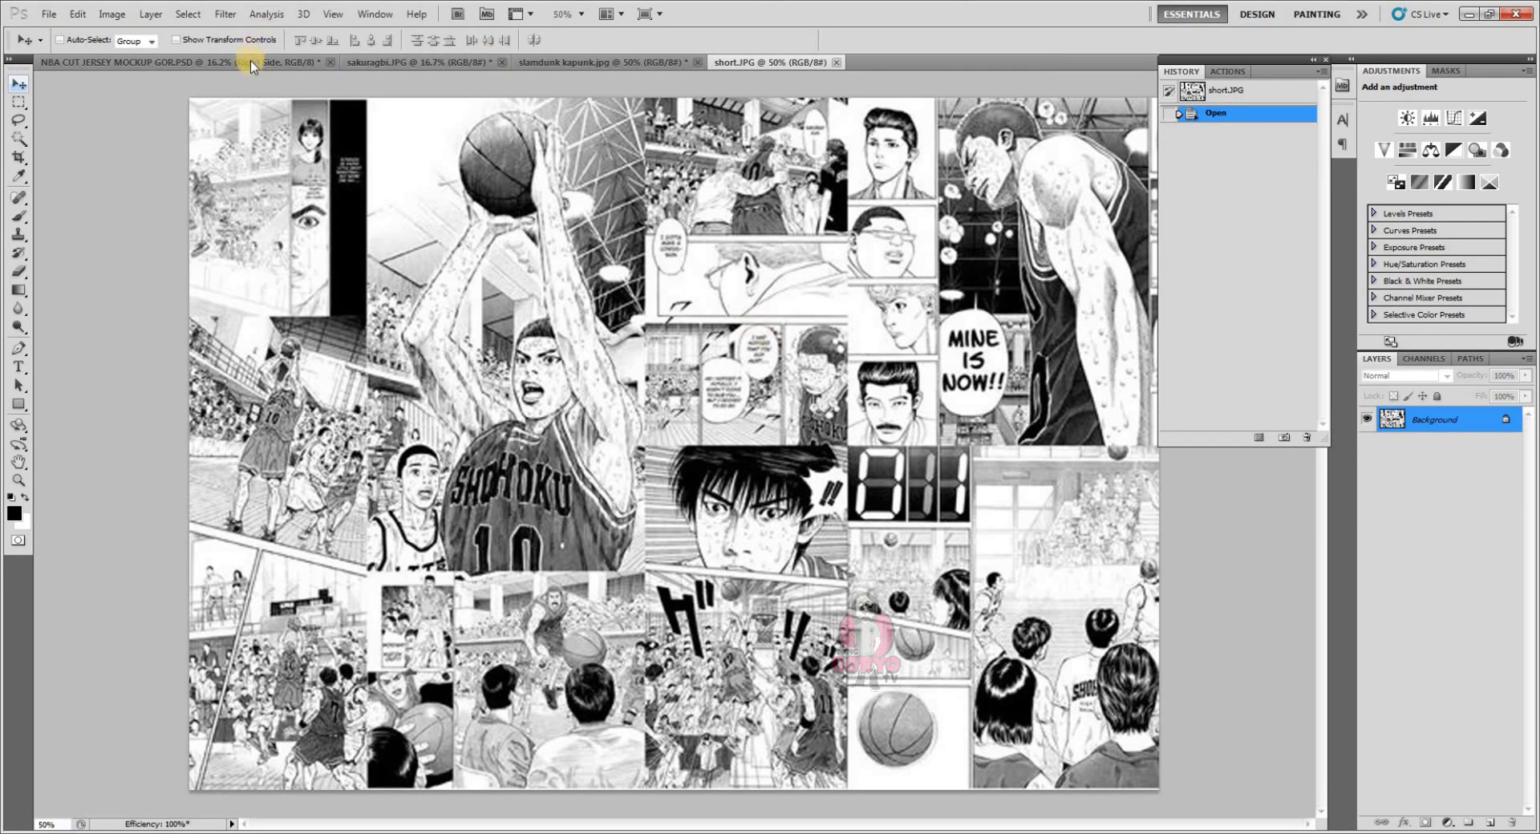
{"action": "left_click", "coordinate": [250, 61]}
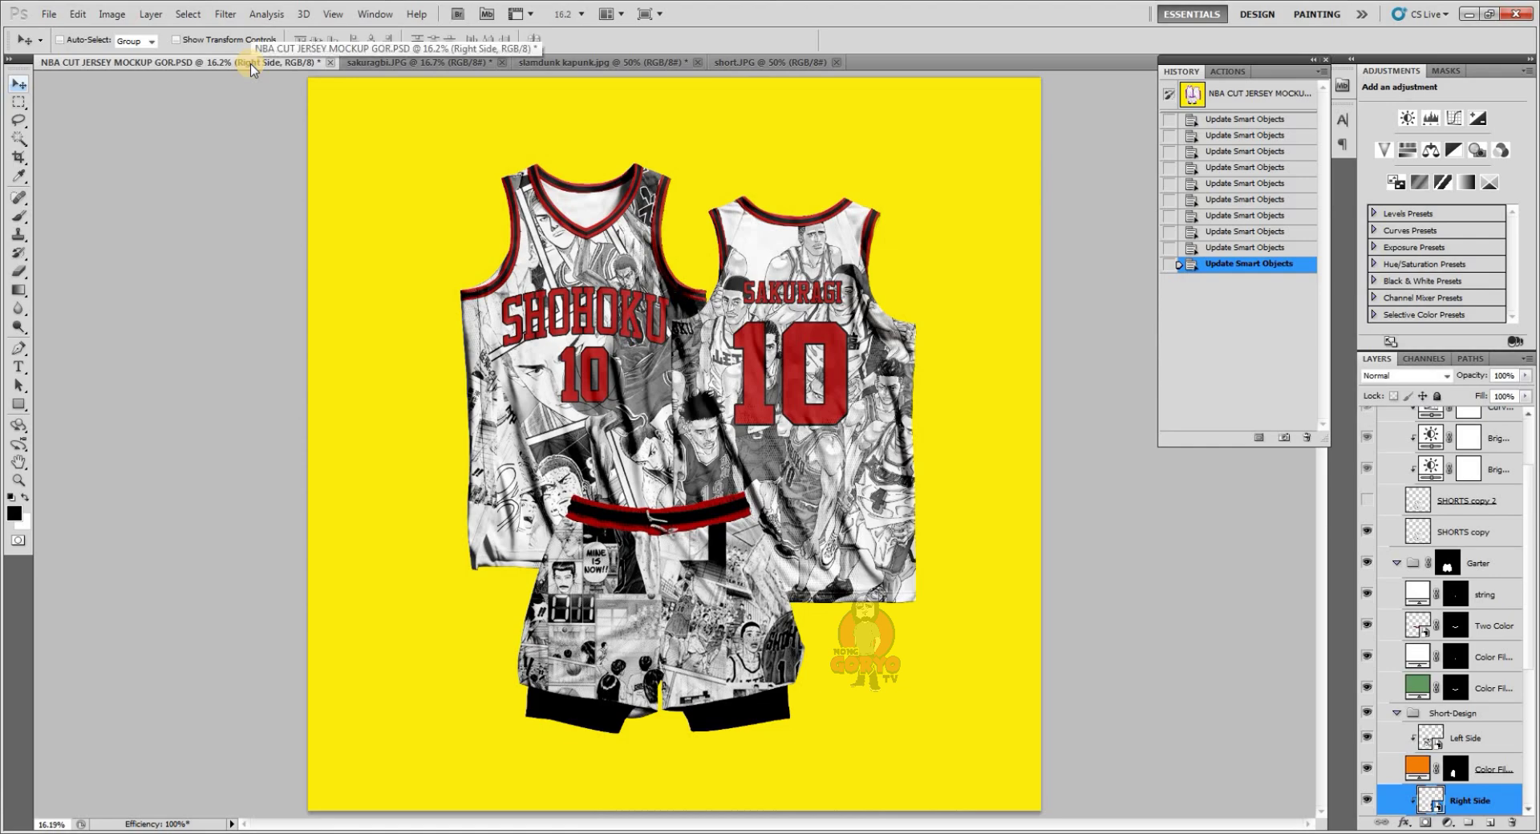
- Reopen the Right Side smart object, scale its Layer 16 manga artwork to 86.98%, and save and close it
{"action": "double_click", "coordinate": [1426, 800]}
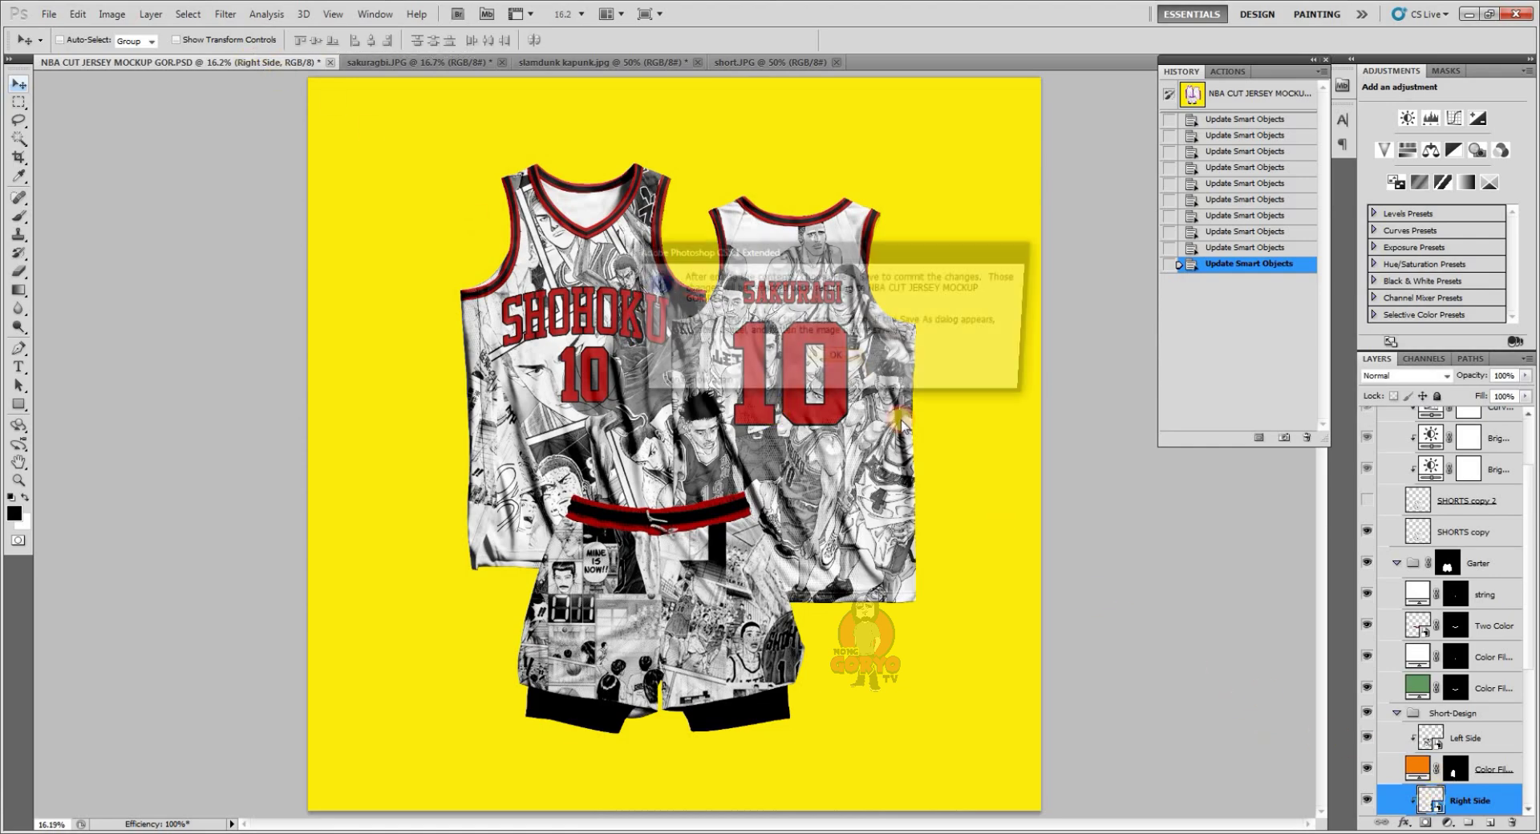
{"action": "left_click", "coordinate": [839, 361]}
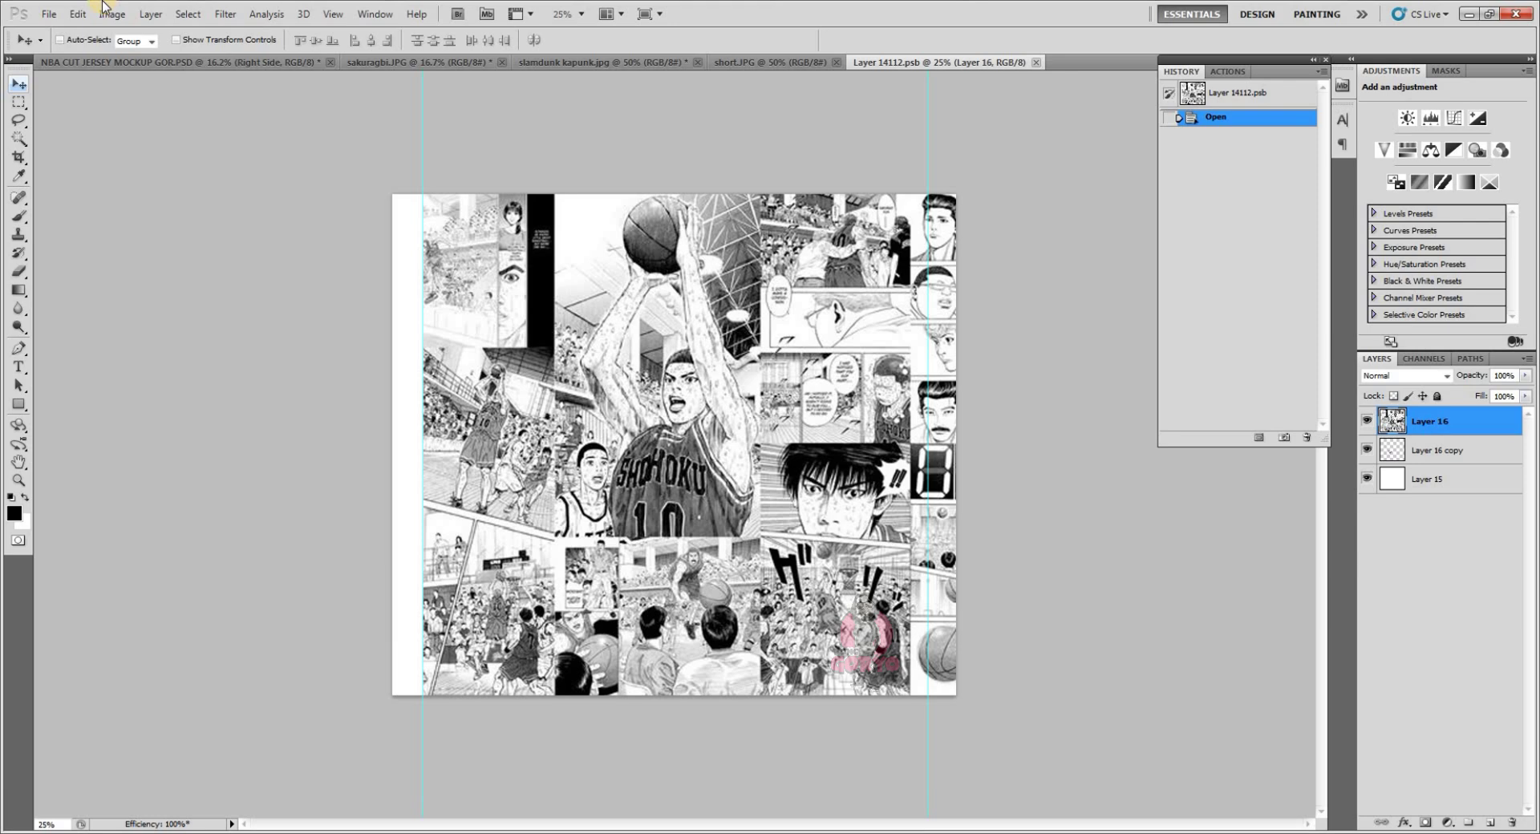
{"action": "left_click", "coordinate": [77, 13]}
{"action": "left_click", "coordinate": [104, 305]}
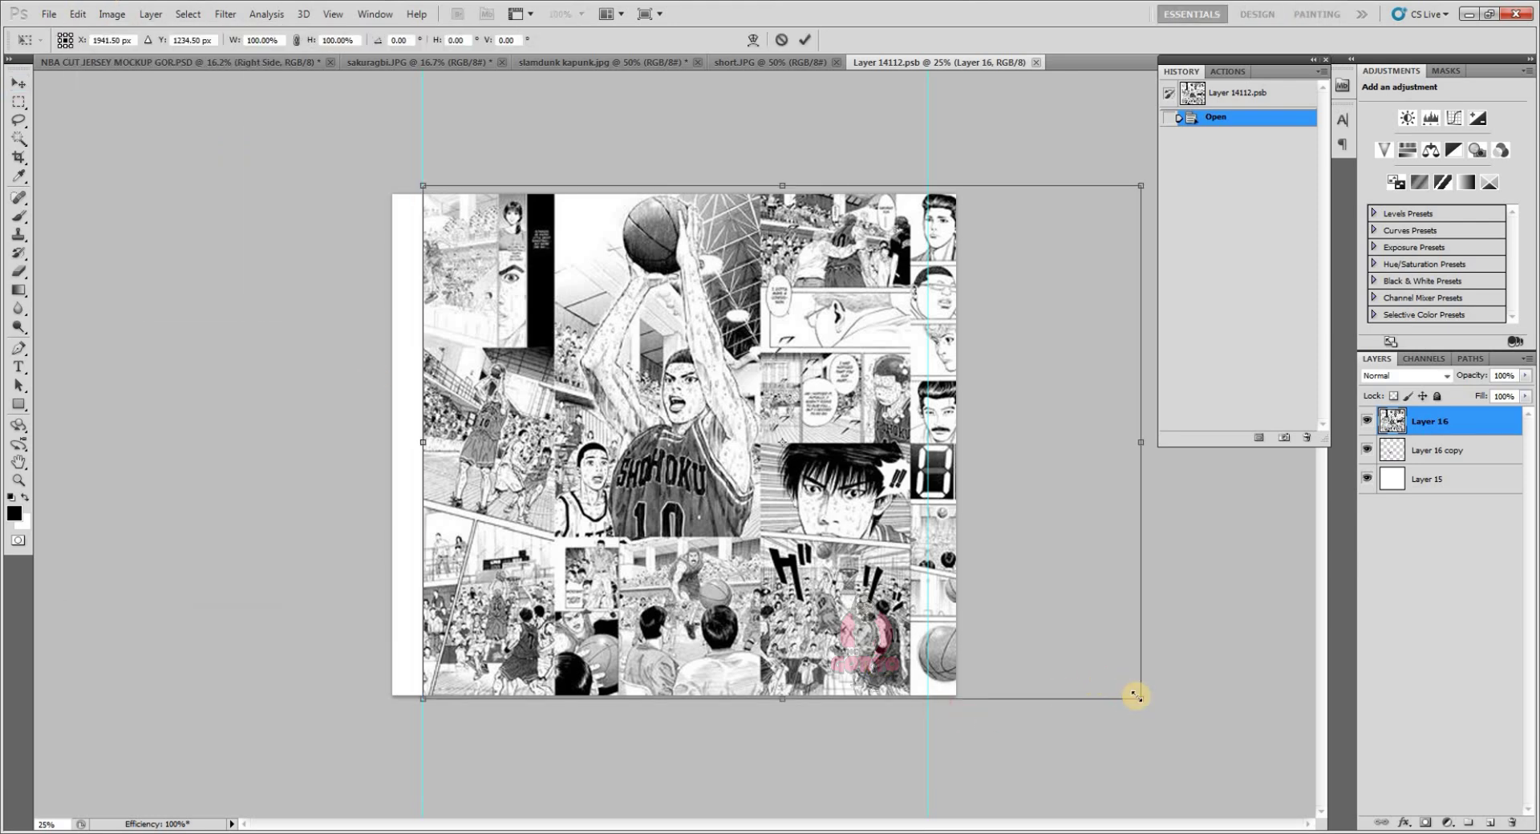
{"action": "left_click_drag", "start_coordinate": [1131, 695], "coordinate": [1048, 631]}
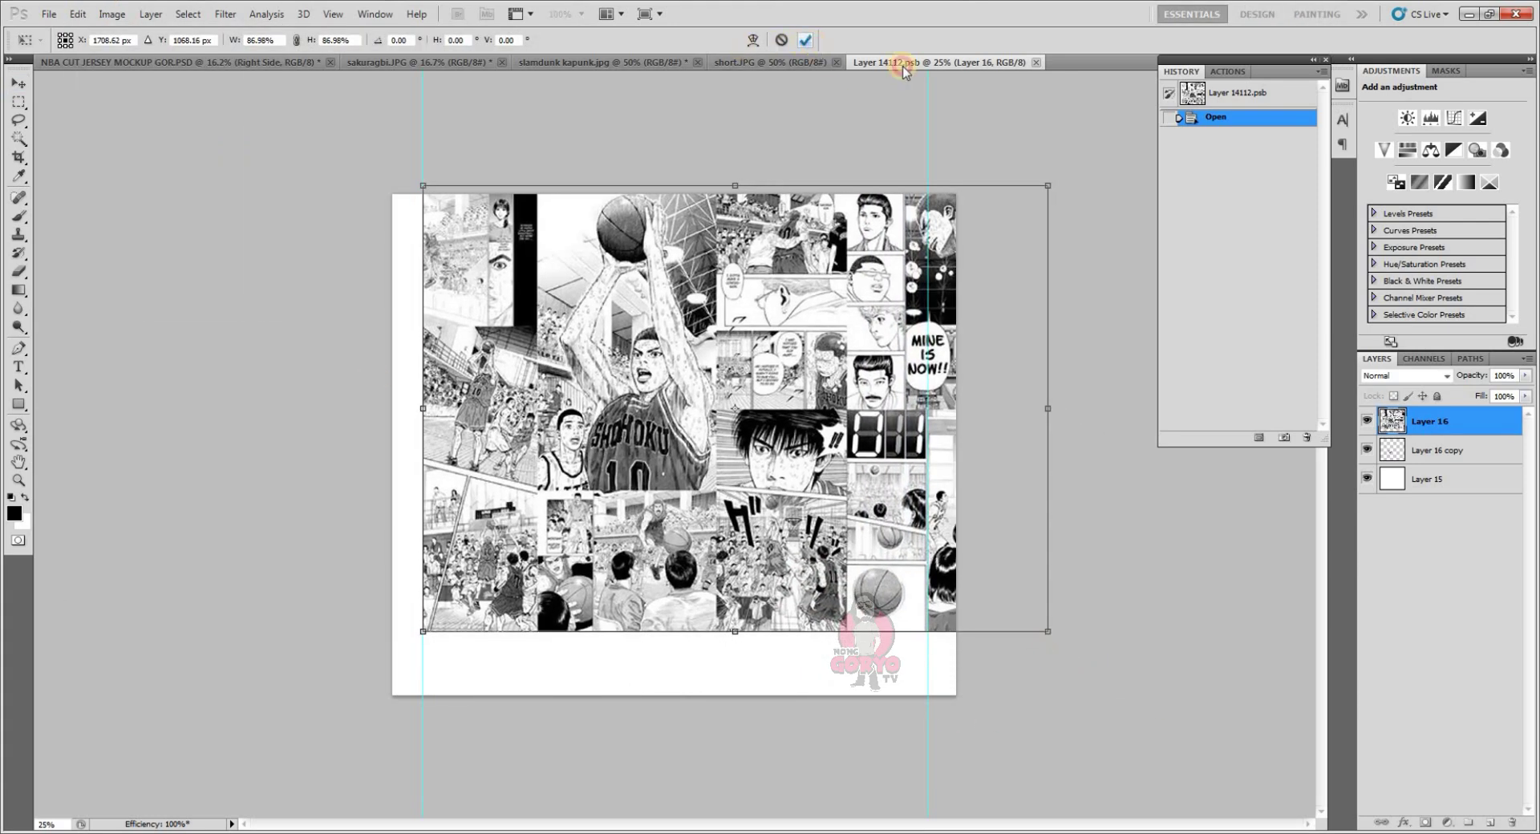
{"action": "key", "text": "Return"}
{"action": "left_click", "coordinate": [1036, 62]}
{"action": "left_click", "coordinate": [706, 309]}
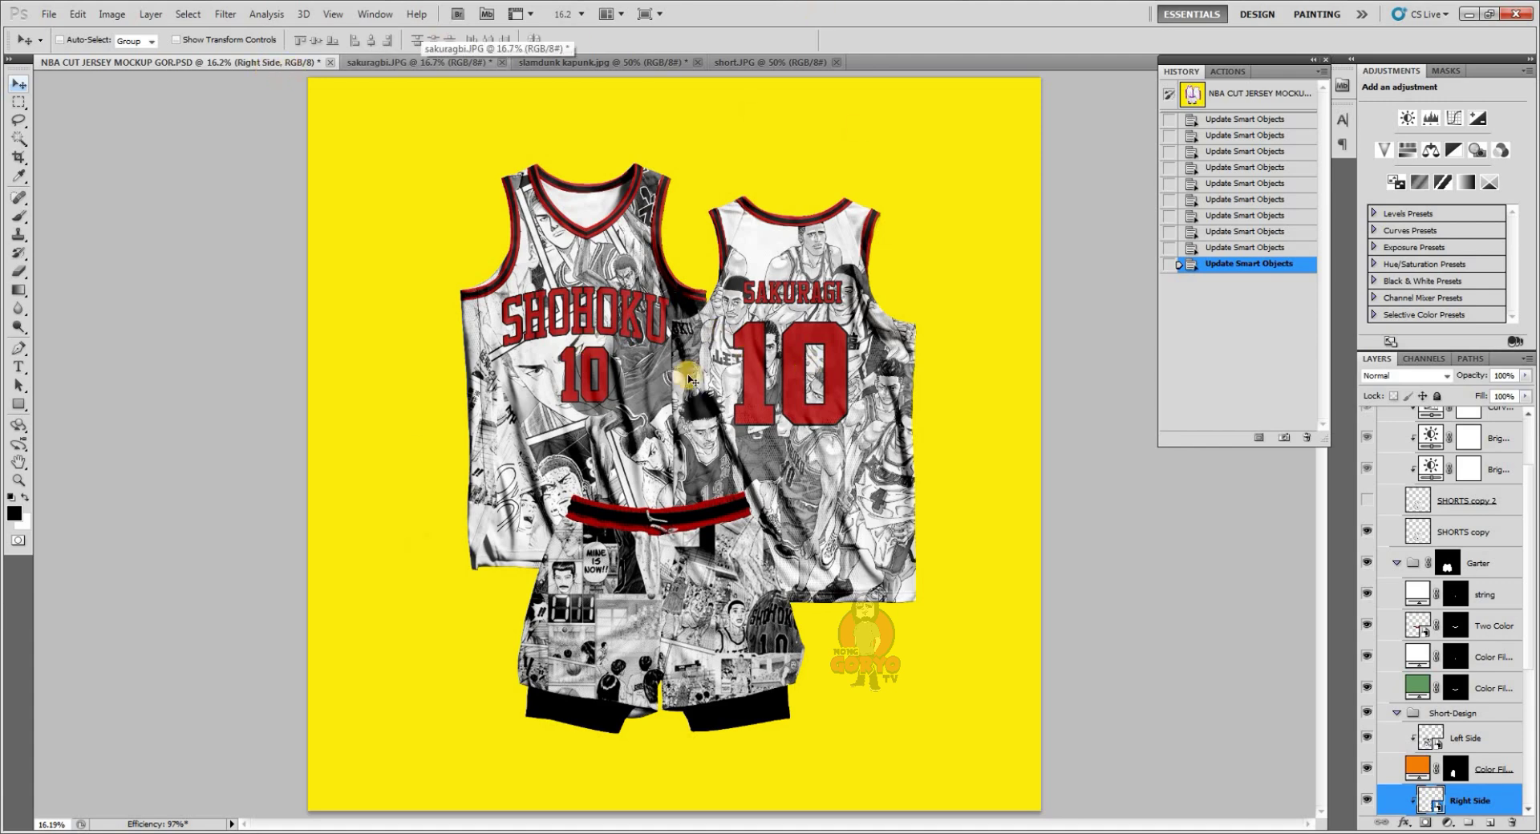
{"action": "left_click_drag", "start_coordinate": [1536, 589], "coordinate": [1537, 740]}
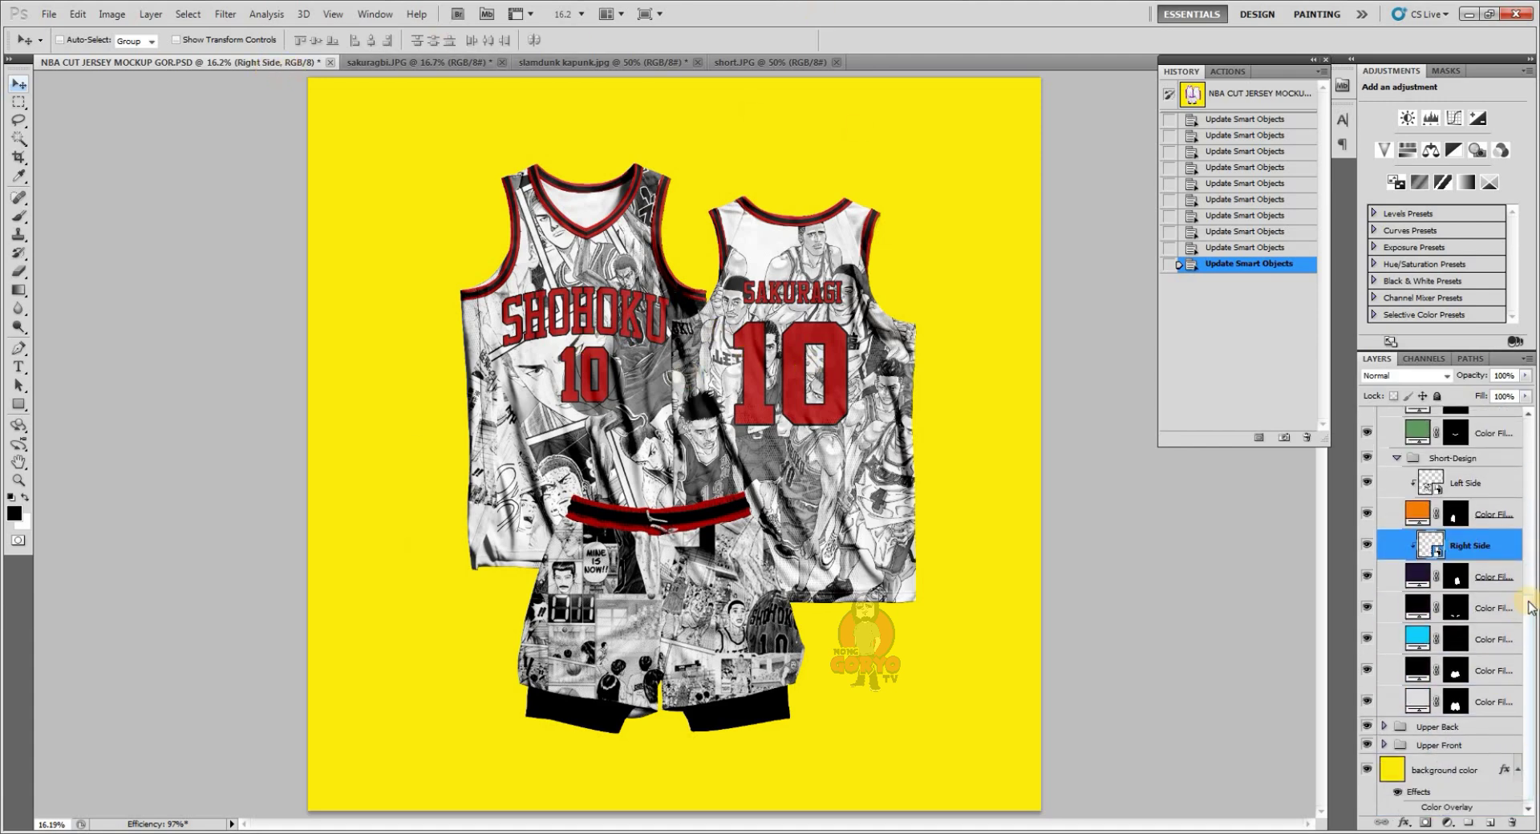
{"action": "scroll", "coordinate": [1530, 607], "scroll_direction": "up", "scroll_amount": 4}
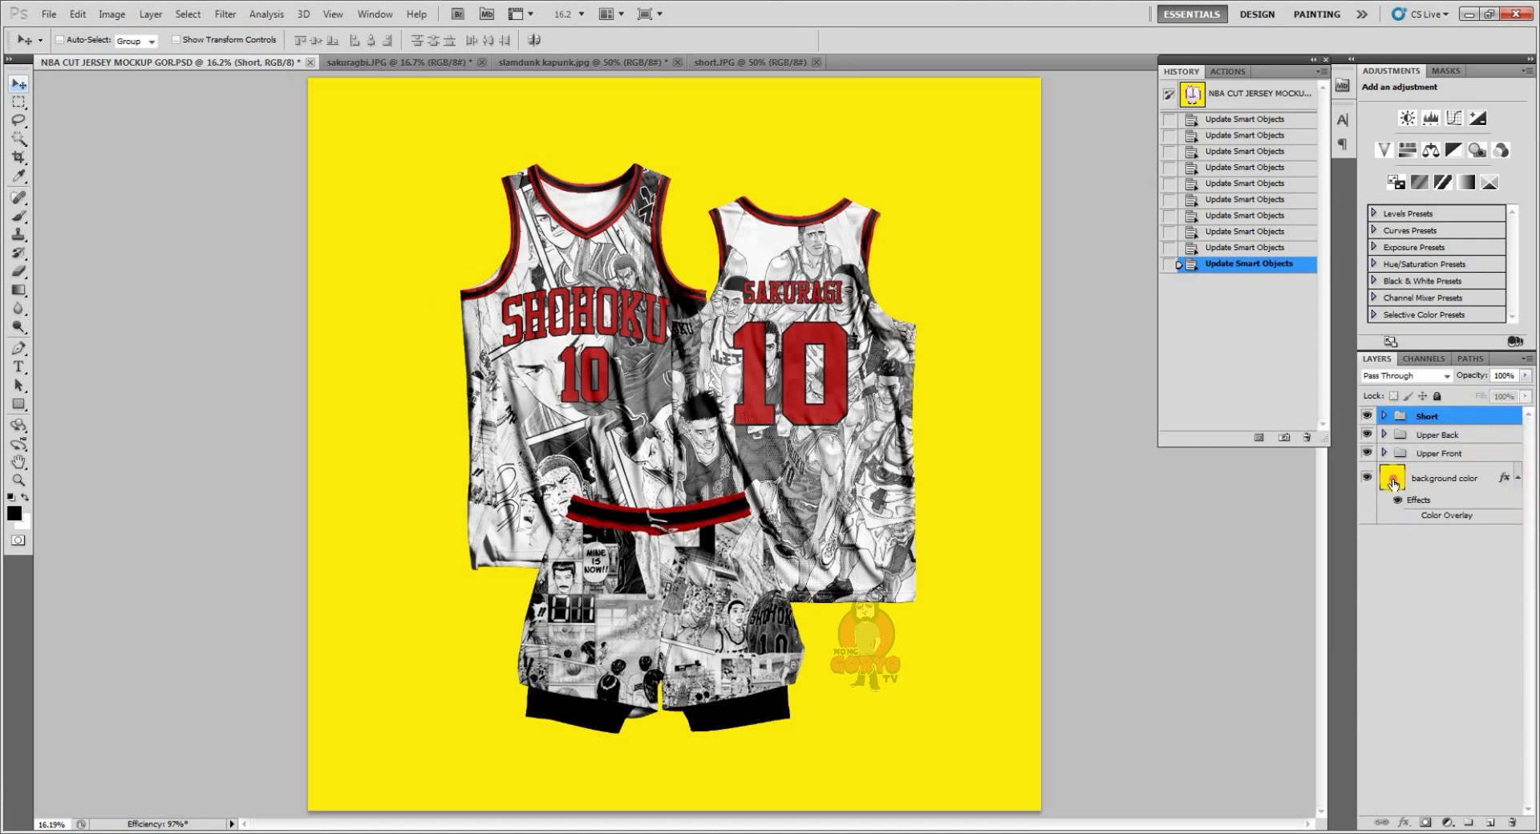
{"action": "double_click", "coordinate": [1393, 482]}
{"action": "left_click", "coordinate": [865, 554]}
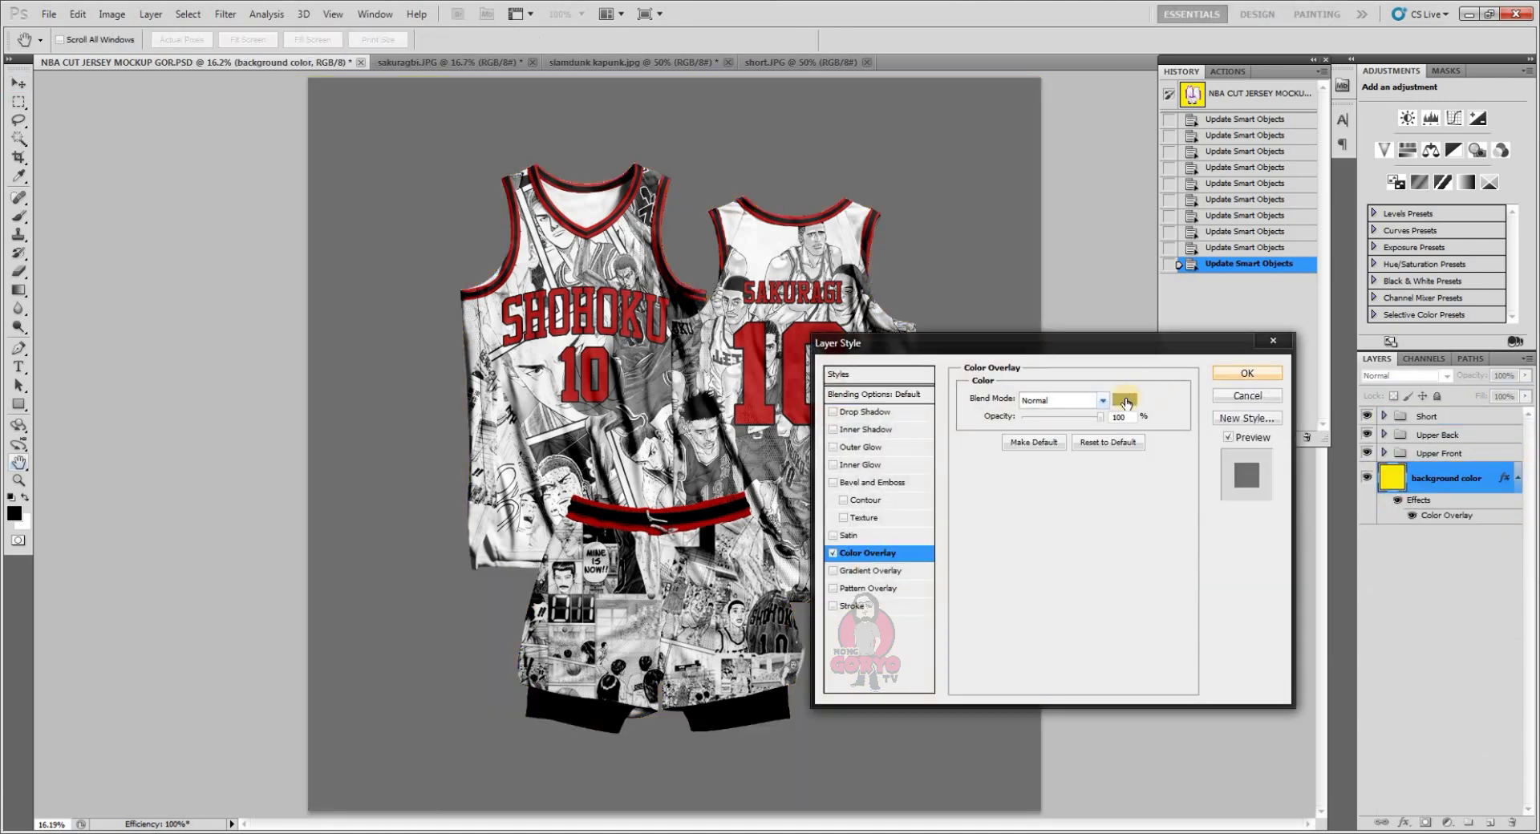
{"action": "left_click", "coordinate": [1126, 401]}
{"action": "left_click_drag", "start_coordinate": [466, 381], "coordinate": [381, 382]}
{"action": "left_click", "coordinate": [246, 443]}
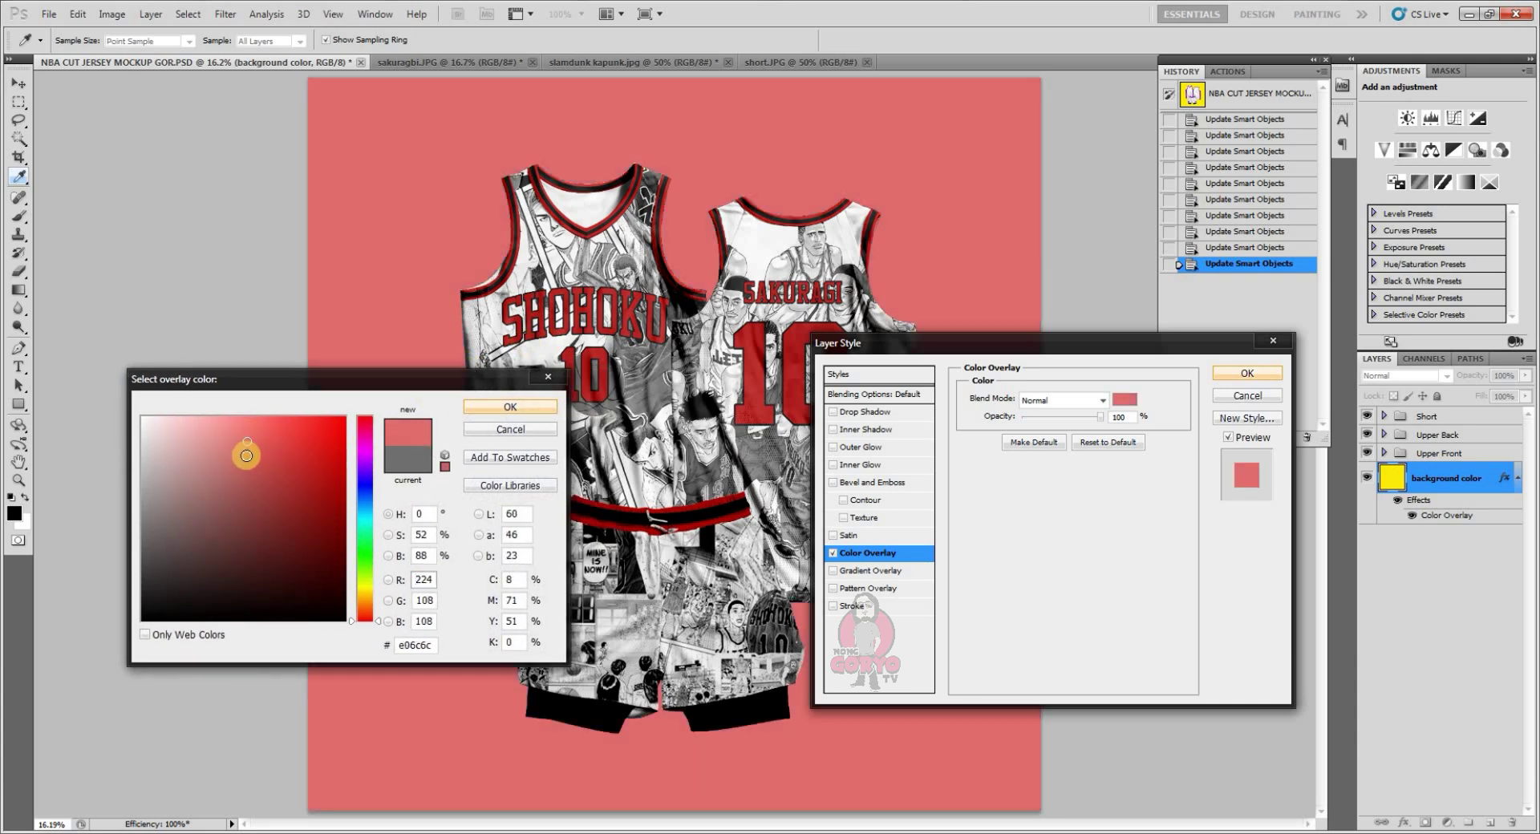
{"action": "mouse_move", "coordinate": [246, 456]}
{"action": "left_mouse_down"}
{"action": "mouse_move", "coordinate": [191, 432]}
{"action": "mouse_move", "coordinate": [198, 460]}
{"action": "mouse_move", "coordinate": [149, 418]}
{"action": "mouse_move", "coordinate": [143, 456]}
{"action": "mouse_move", "coordinate": [147, 443]}
{"action": "left_mouse_up"}
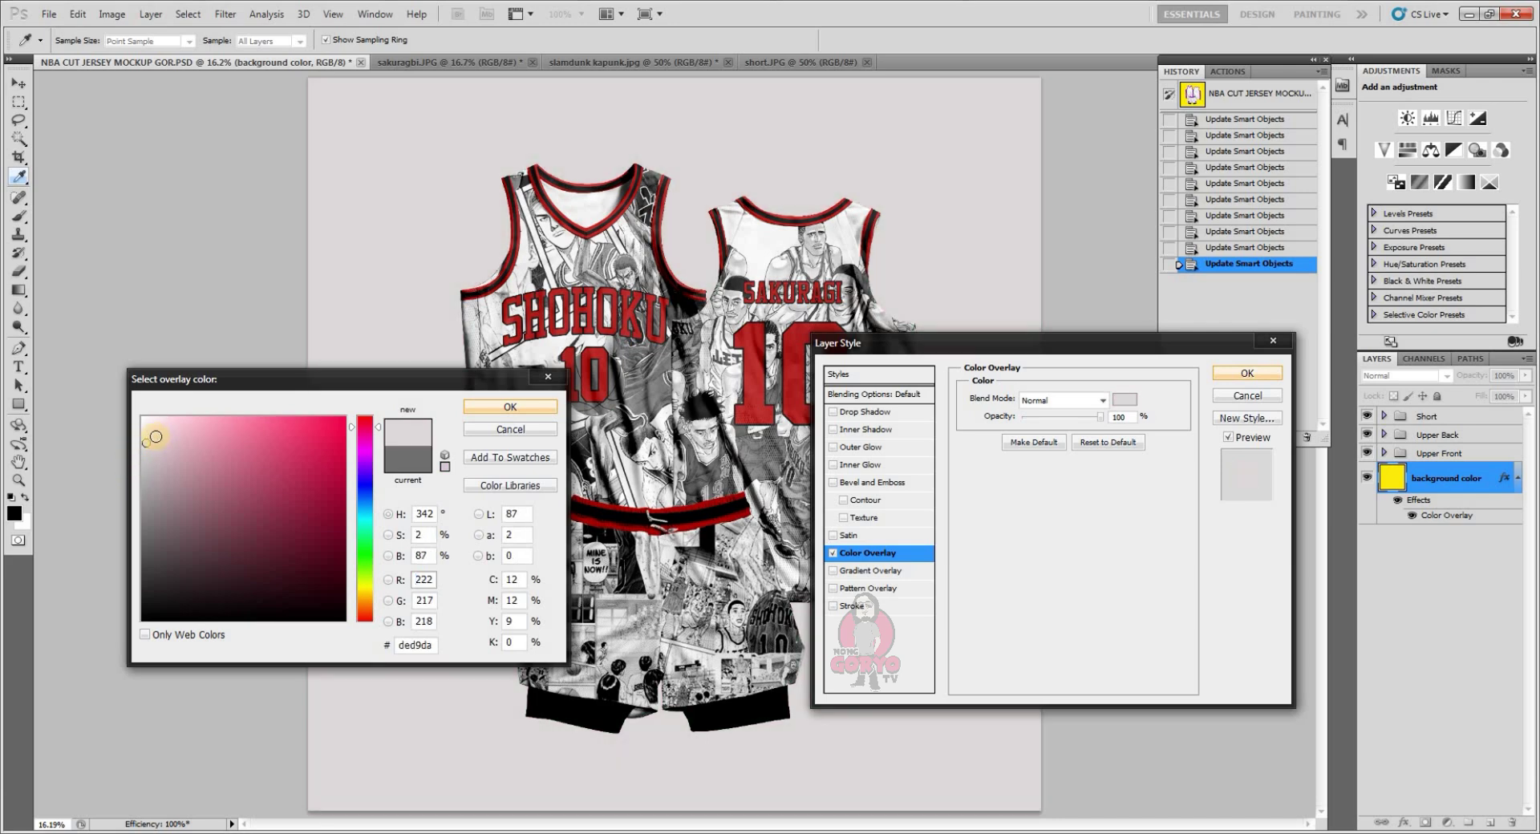
{"action": "left_click", "coordinate": [159, 453]}
{"action": "left_click", "coordinate": [511, 429]}
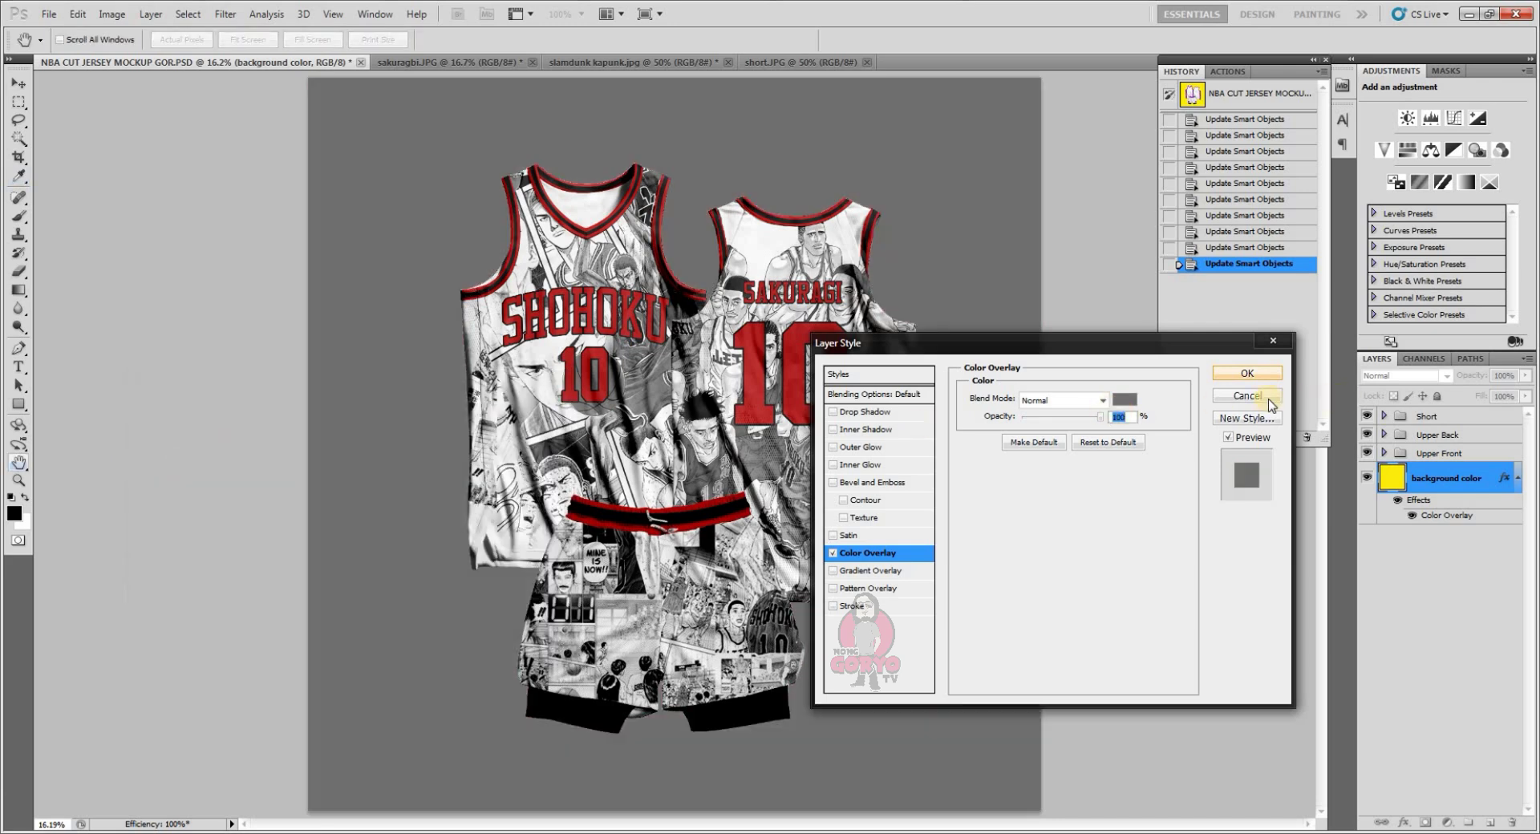
{"action": "left_click", "coordinate": [1269, 399]}
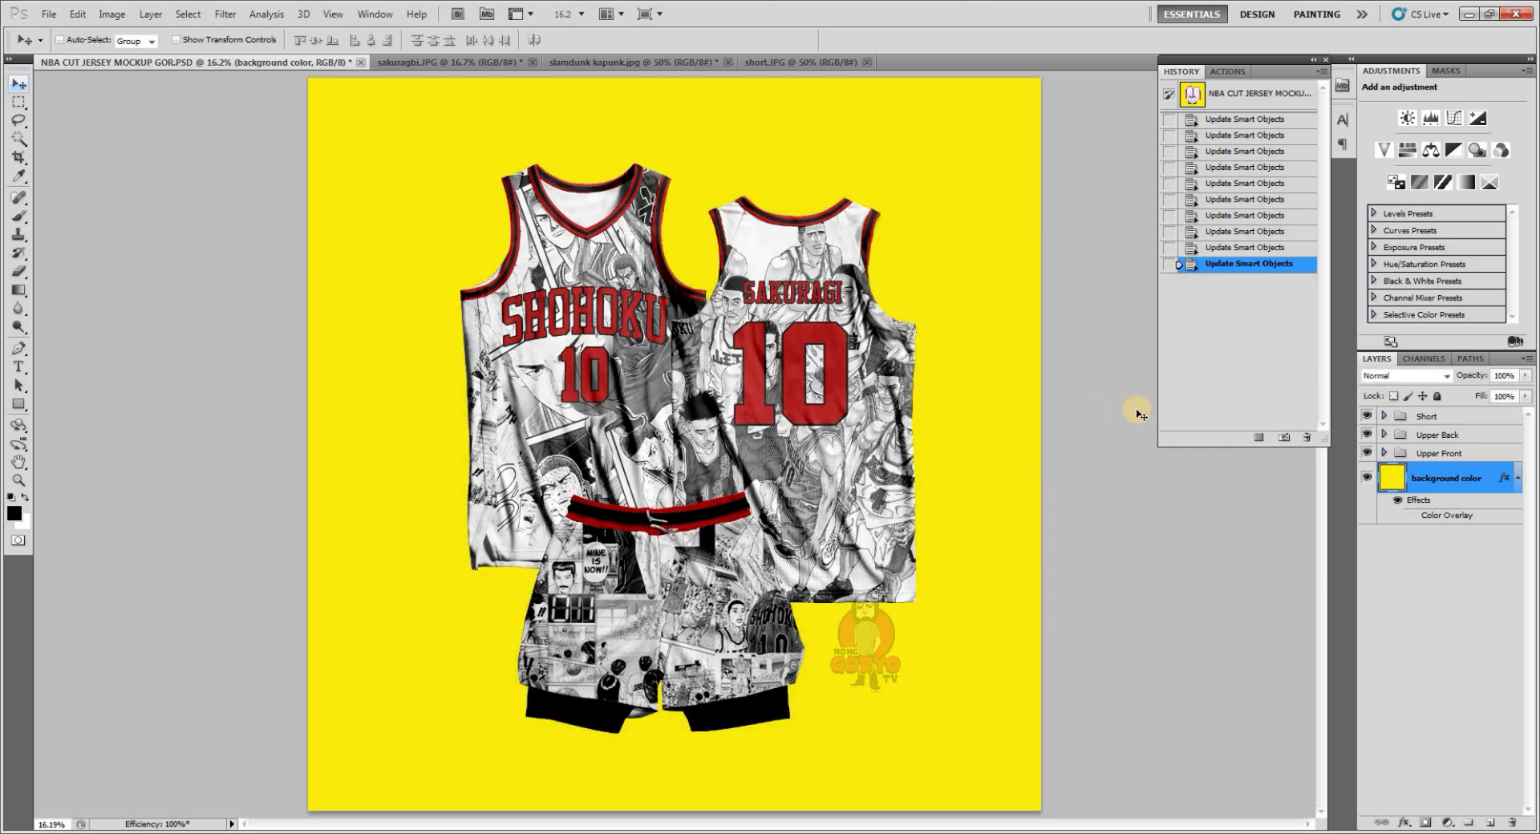
- Apply a grey a9a9a9 Color Overlay to the mockup's background color layer
{"action": "double_click", "coordinate": [1393, 479]}
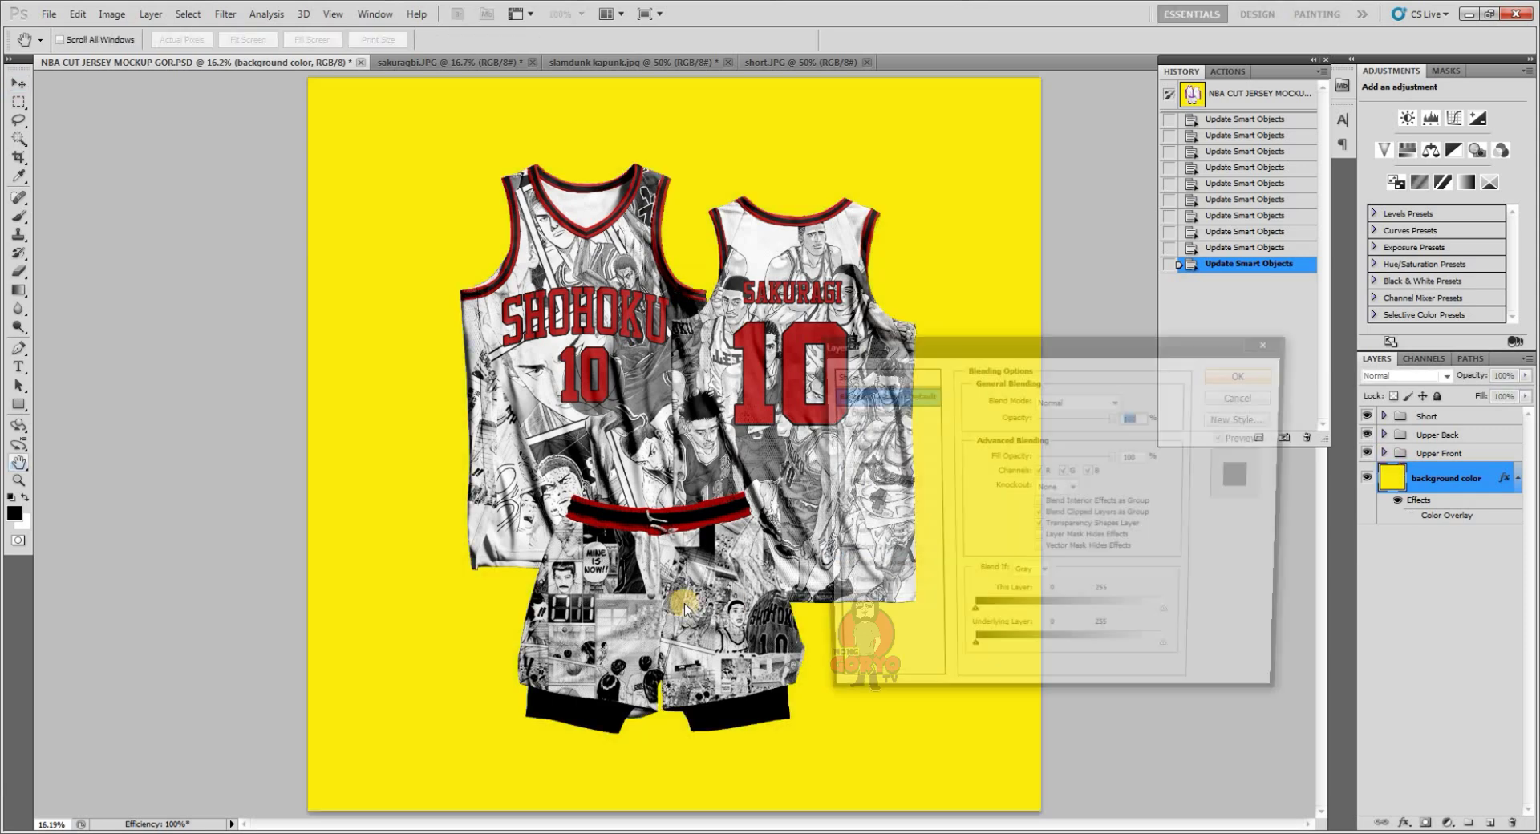
{"action": "left_click", "coordinate": [870, 552]}
{"action": "left_click", "coordinate": [1125, 399]}
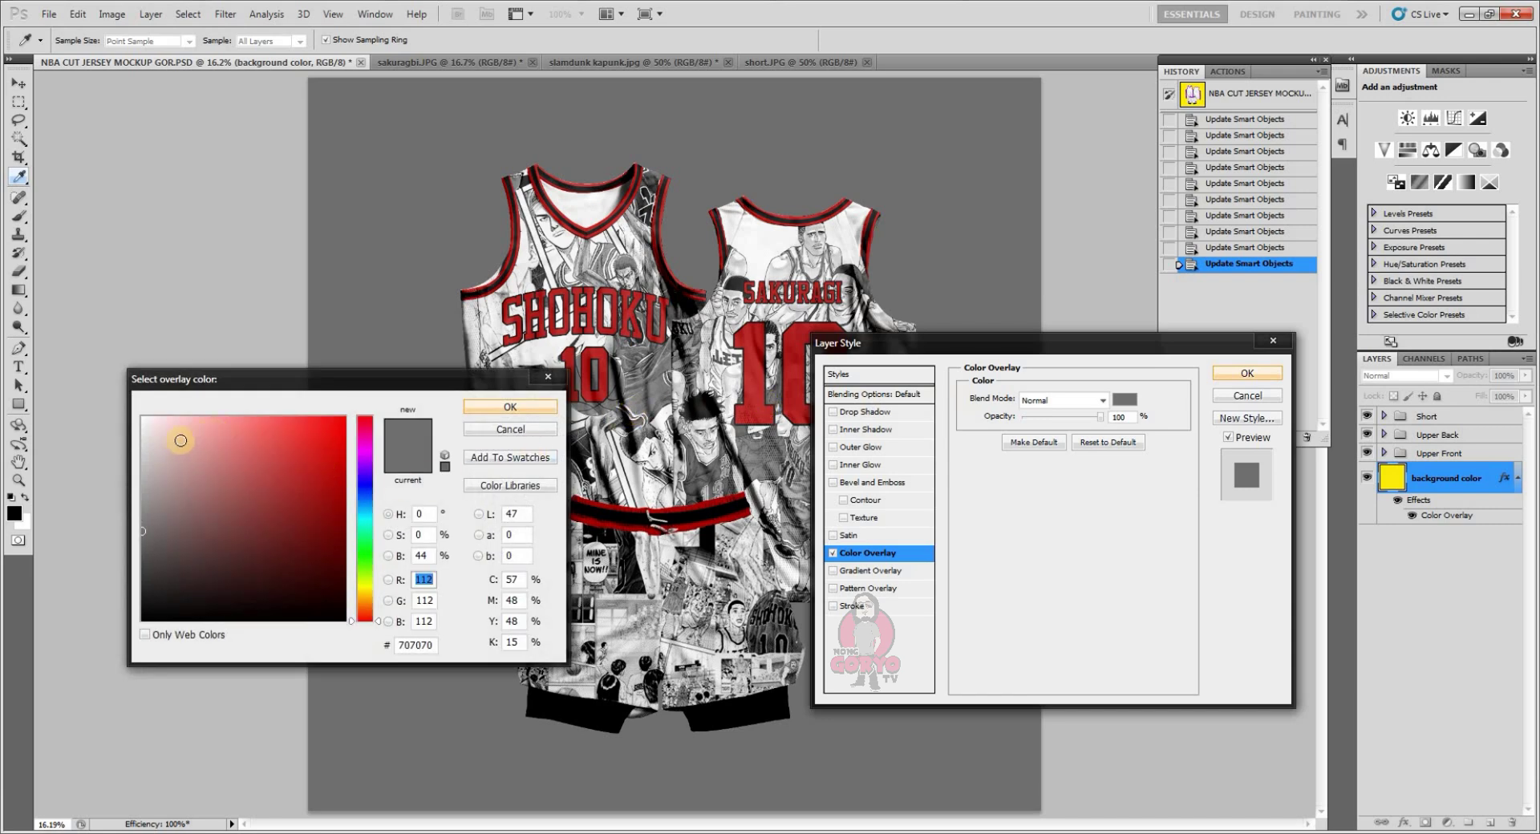
{"action": "left_click", "coordinate": [151, 424]}
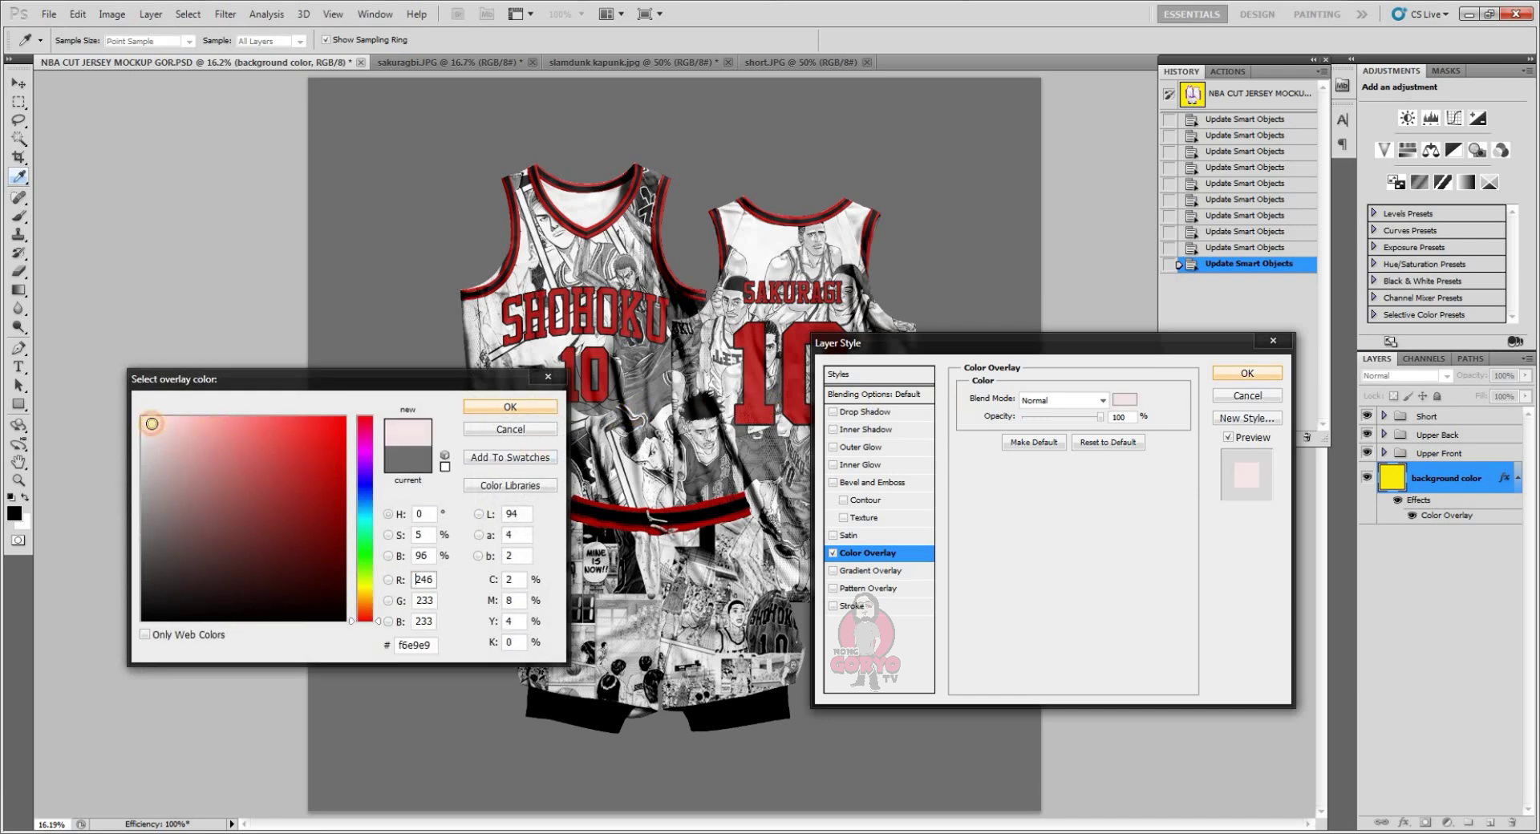
{"action": "mouse_move", "coordinate": [156, 442]}
{"action": "left_mouse_down"}
{"action": "mouse_move", "coordinate": [136, 497]}
{"action": "mouse_move", "coordinate": [120, 488]}
{"action": "mouse_move", "coordinate": [134, 488]}
{"action": "left_mouse_up"}
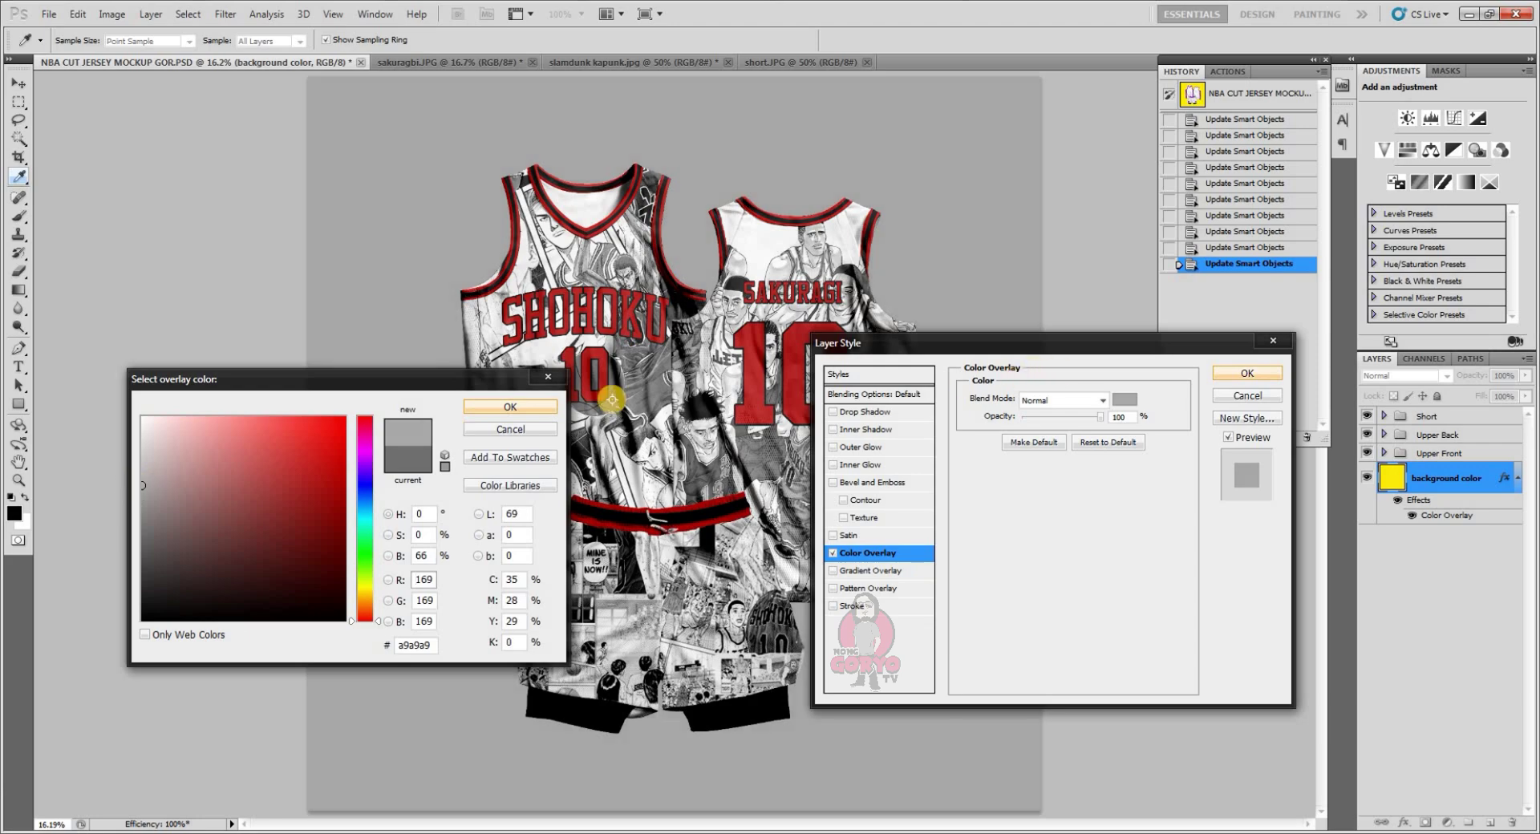
{"action": "left_click", "coordinate": [552, 407]}
{"action": "left_click", "coordinate": [1253, 375]}
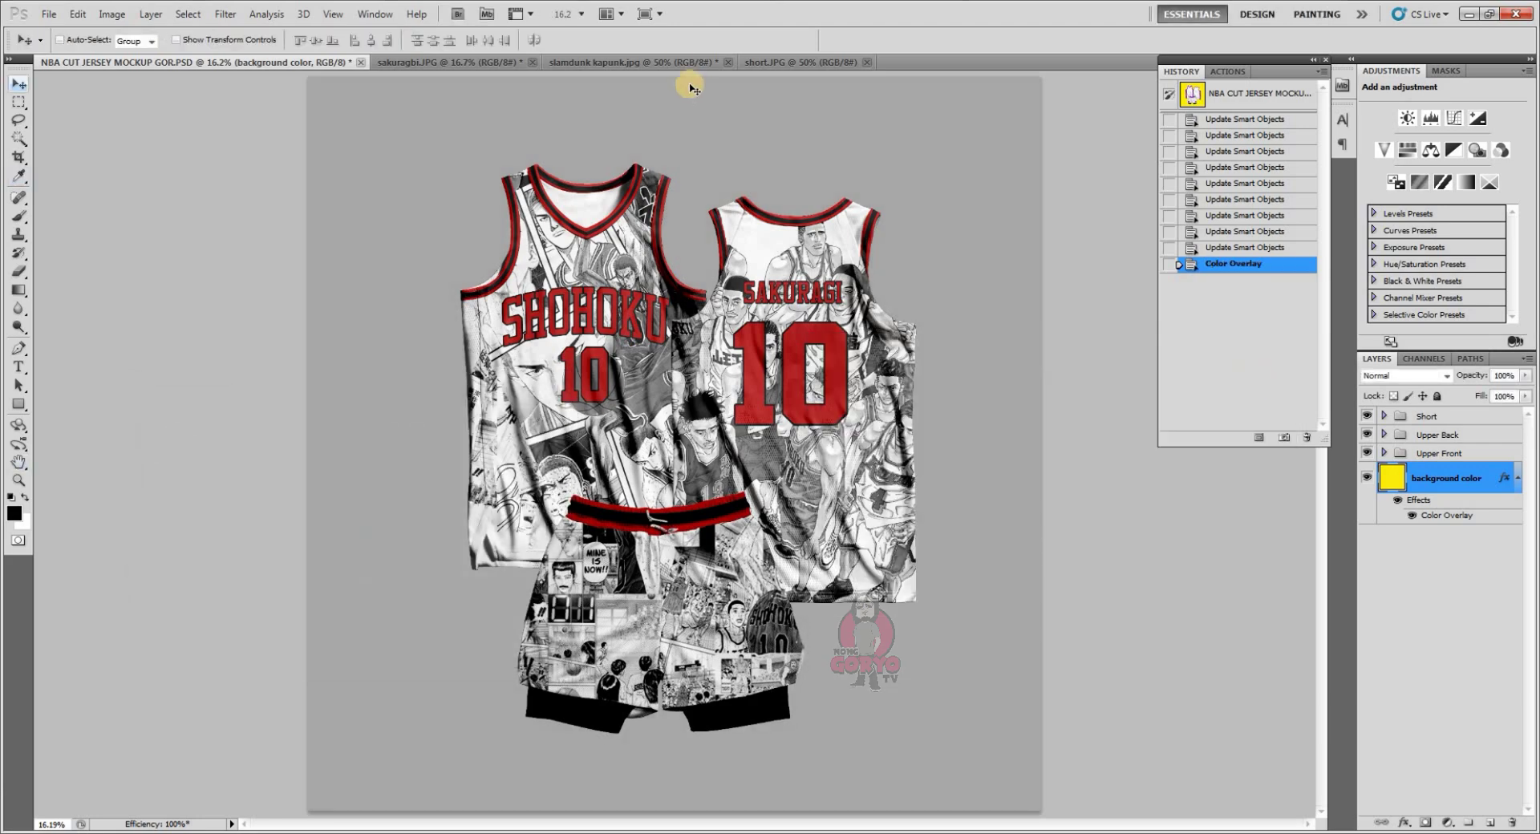
- Try to copy the locked Background artwork of sakuragbi.JPG into another document
{"action": "left_click", "coordinate": [678, 62]}
{"action": "left_click", "coordinate": [475, 62]}
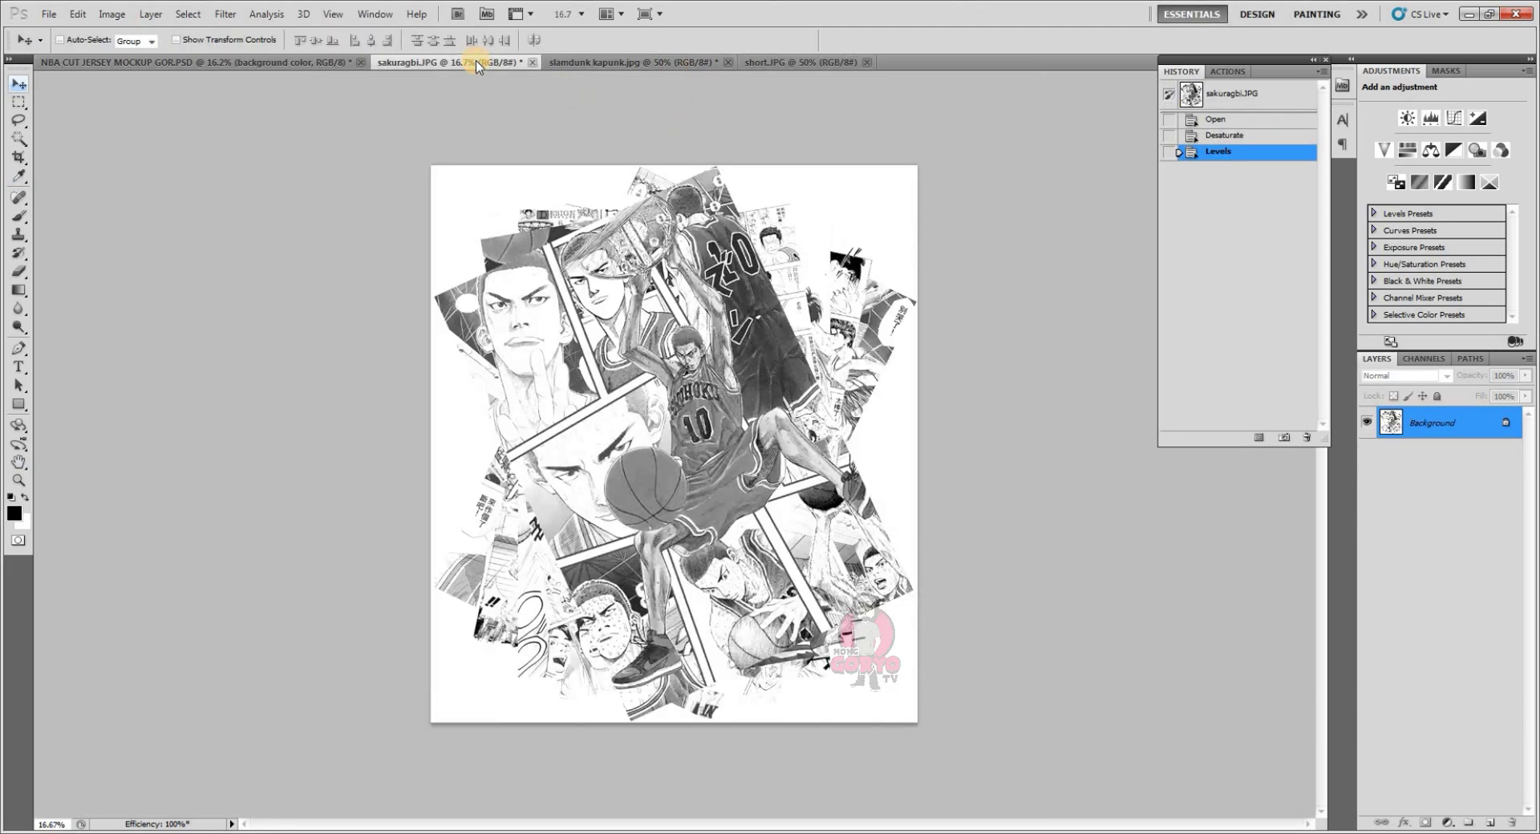
{"action": "left_click_drag", "start_coordinate": [607, 208], "coordinate": [584, 72]}
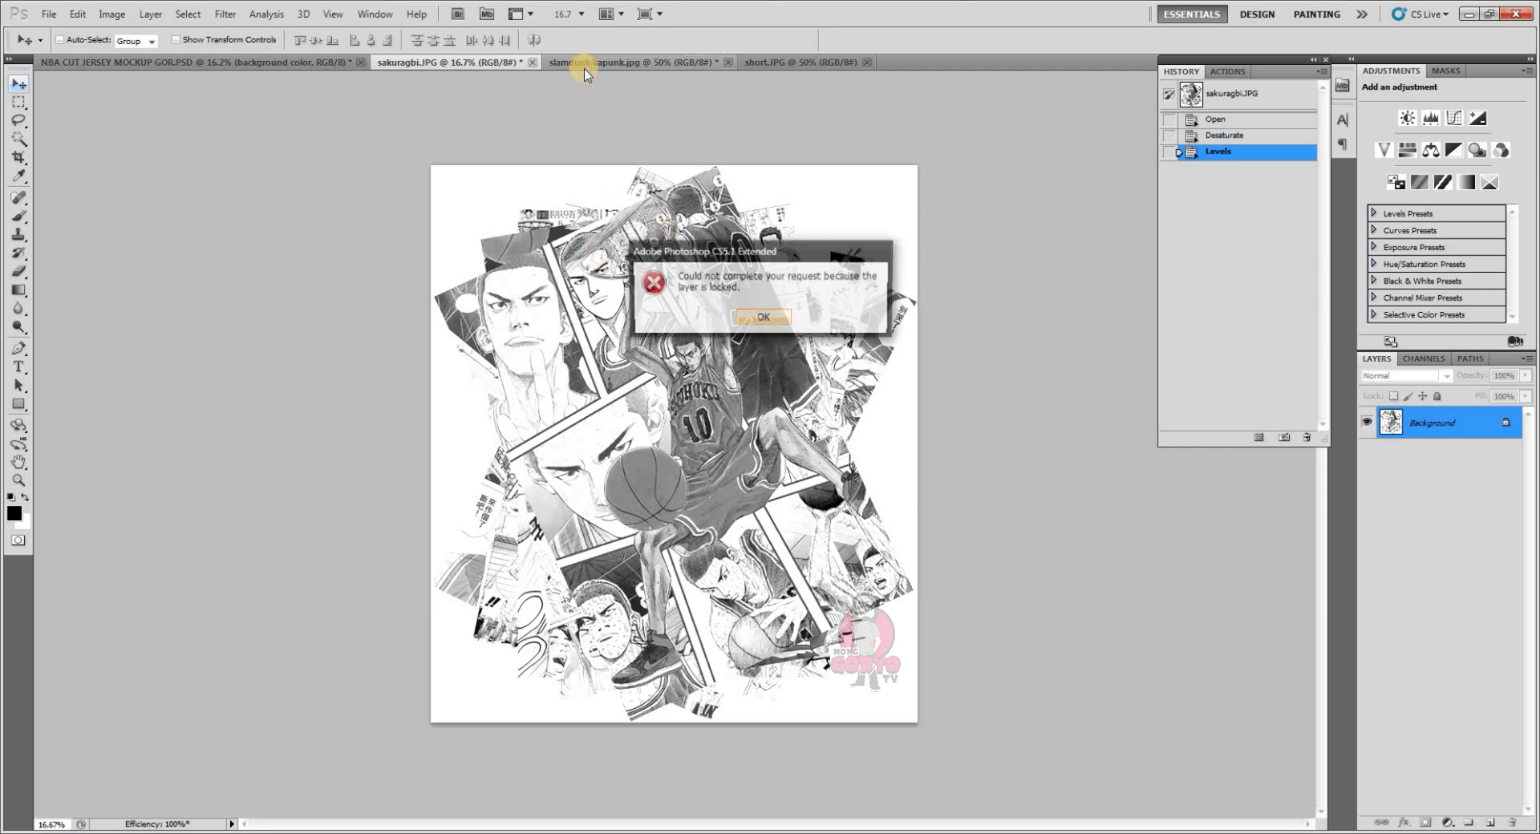
{"action": "left_click", "coordinate": [764, 316]}
- Copy the slamdunk kapunk.jpg artwork into the mockup just above the background color layer and enlarge it slightly from its centre
{"action": "left_click", "coordinate": [618, 61]}
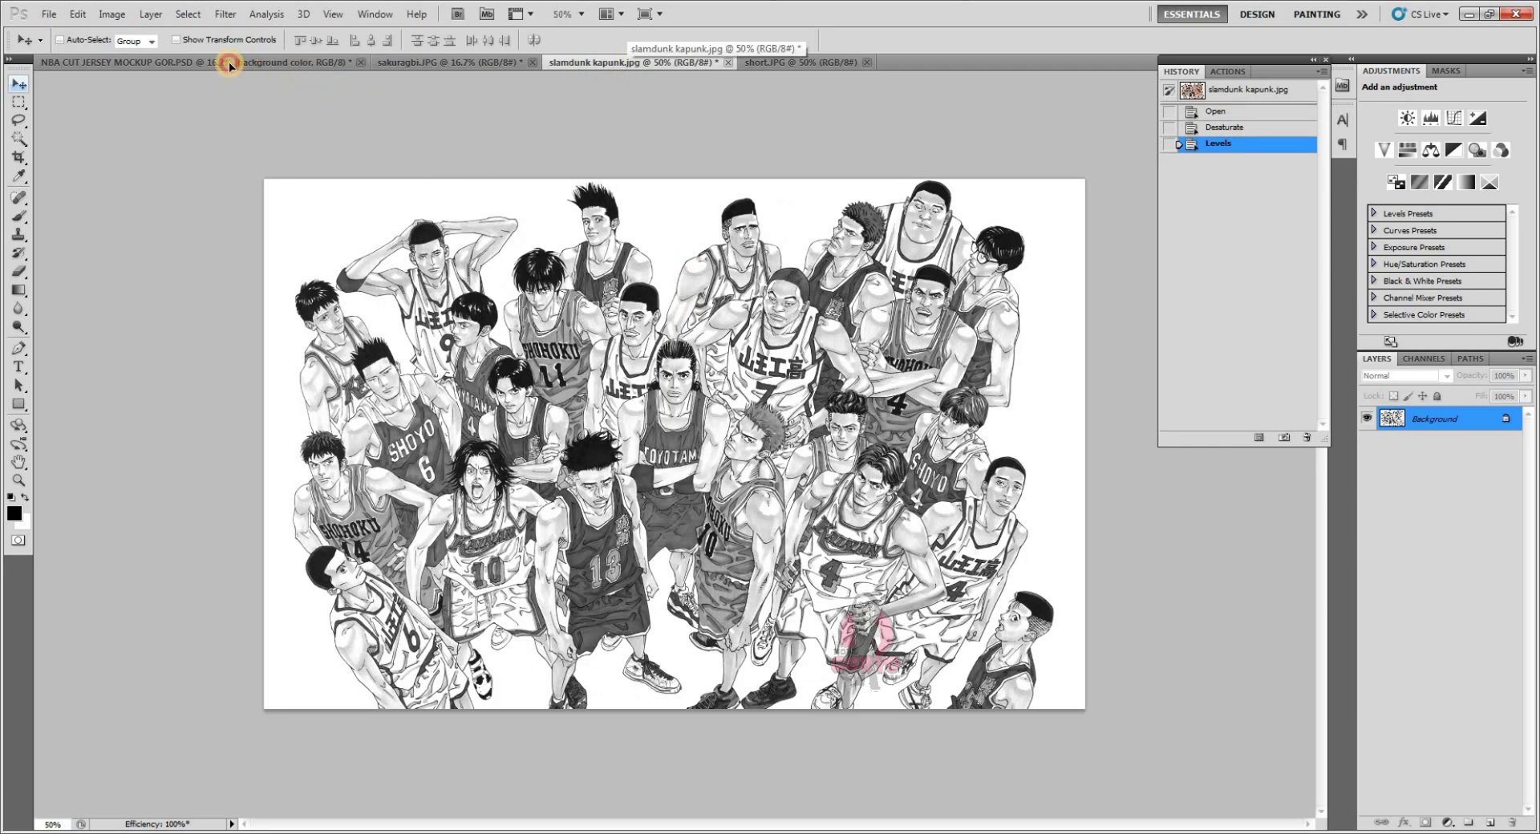
{"action": "left_click_drag", "start_coordinate": [228, 66], "coordinate": [638, 441]}
{"action": "left_click", "coordinate": [77, 14]}
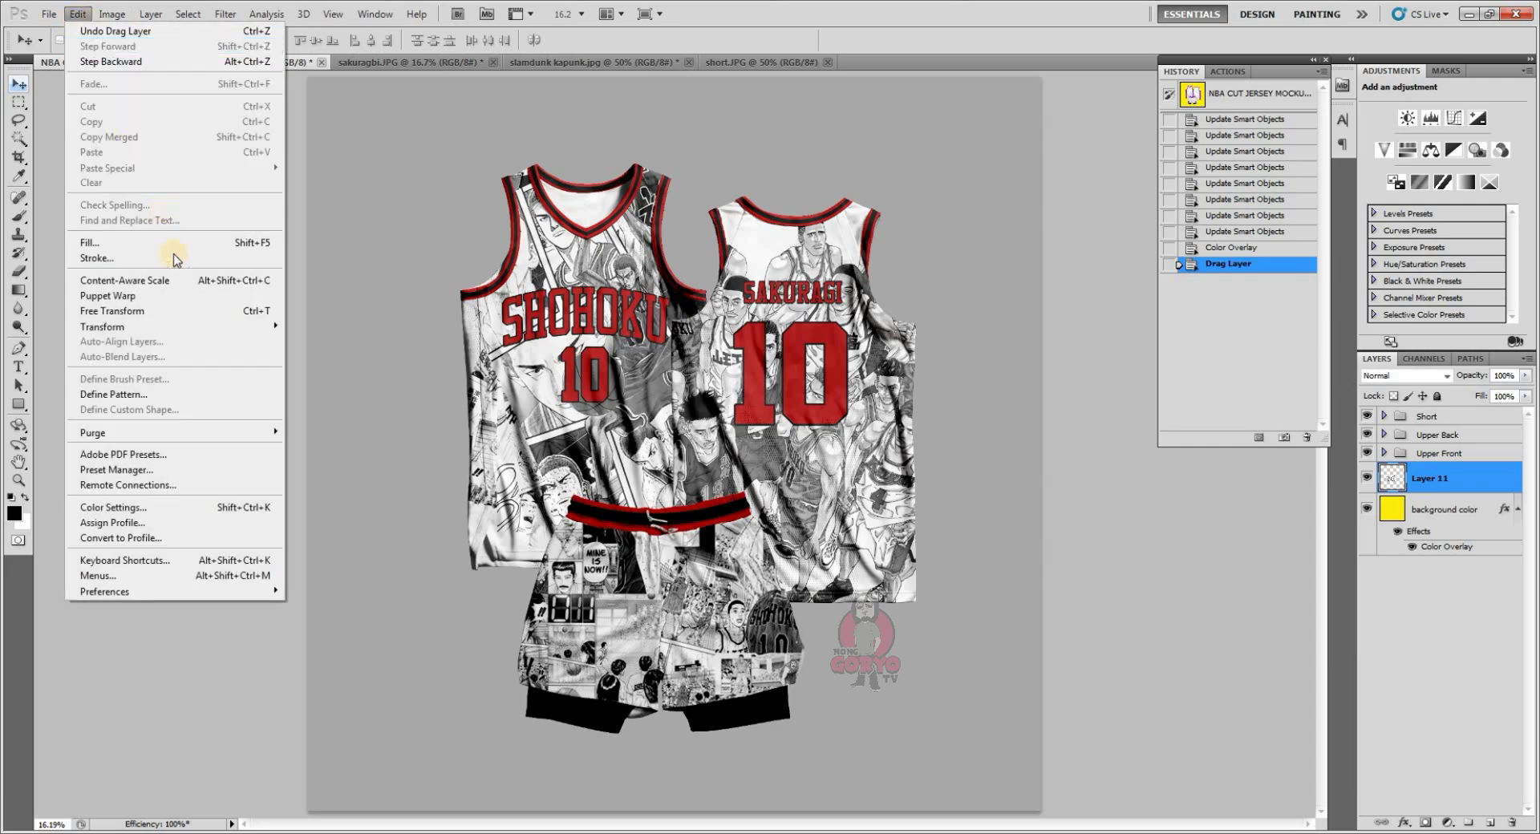
{"action": "left_click", "coordinate": [189, 310]}
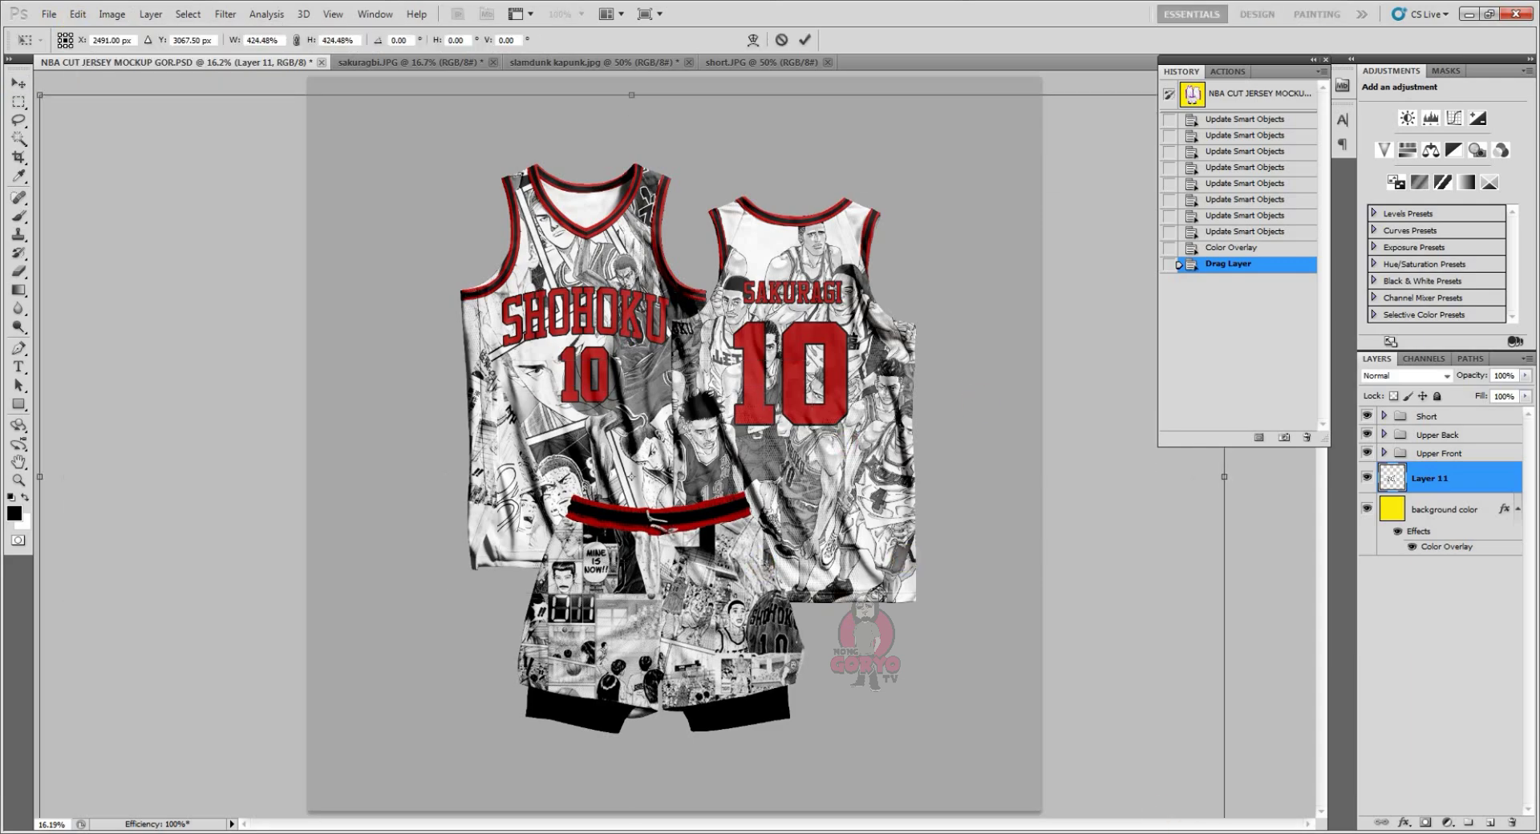
{"action": "left_click_drag", "start_coordinate": [1224, 95], "coordinate": [1230, 90]}
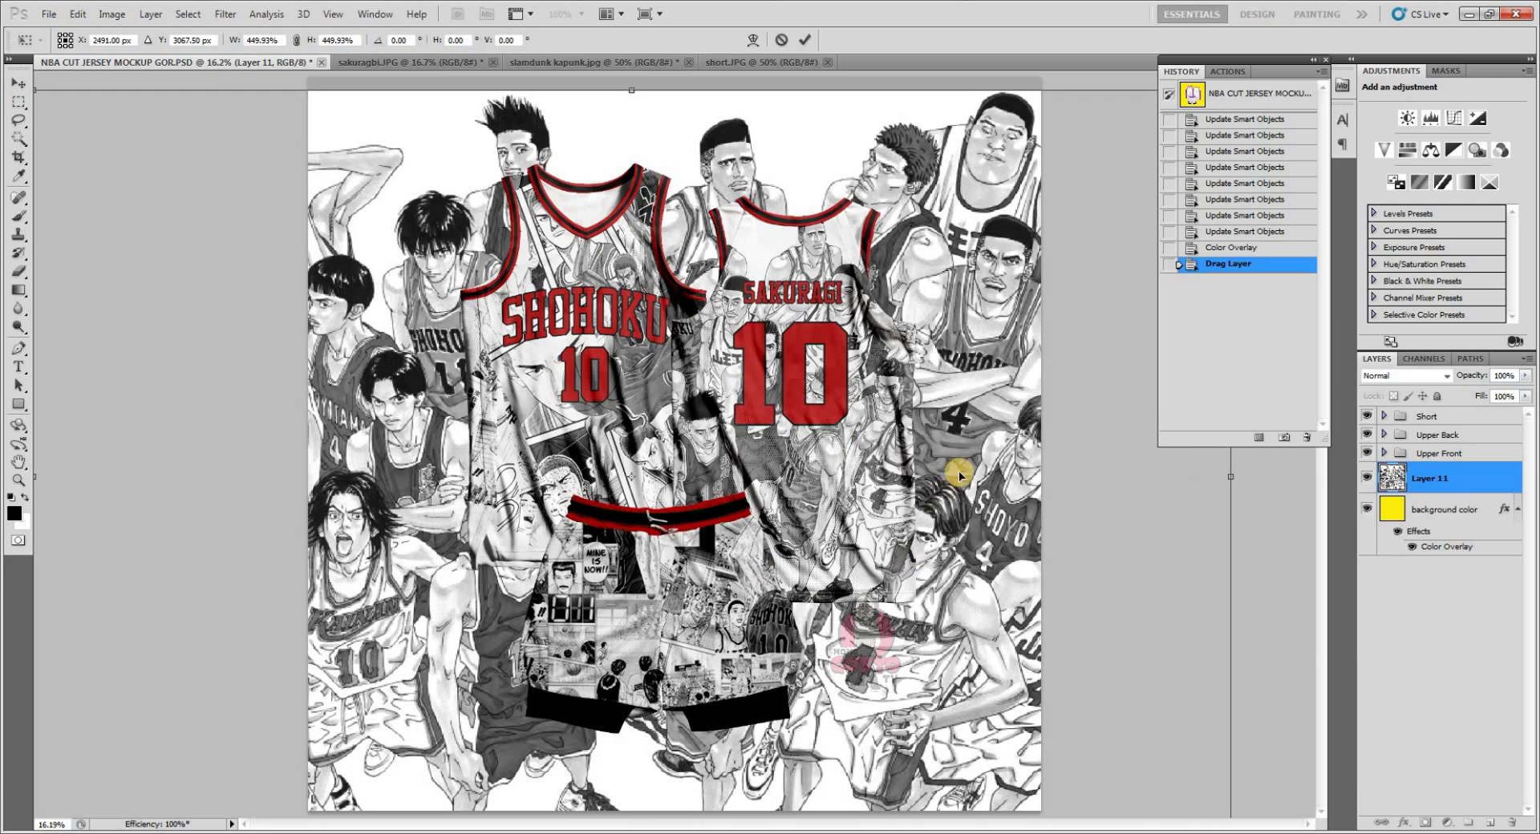
{"action": "key", "text": "ctrl+minus"}
{"action": "left_click_drag", "start_coordinate": [893, 441], "coordinate": [904, 431]}
{"action": "key", "text": "Return"}
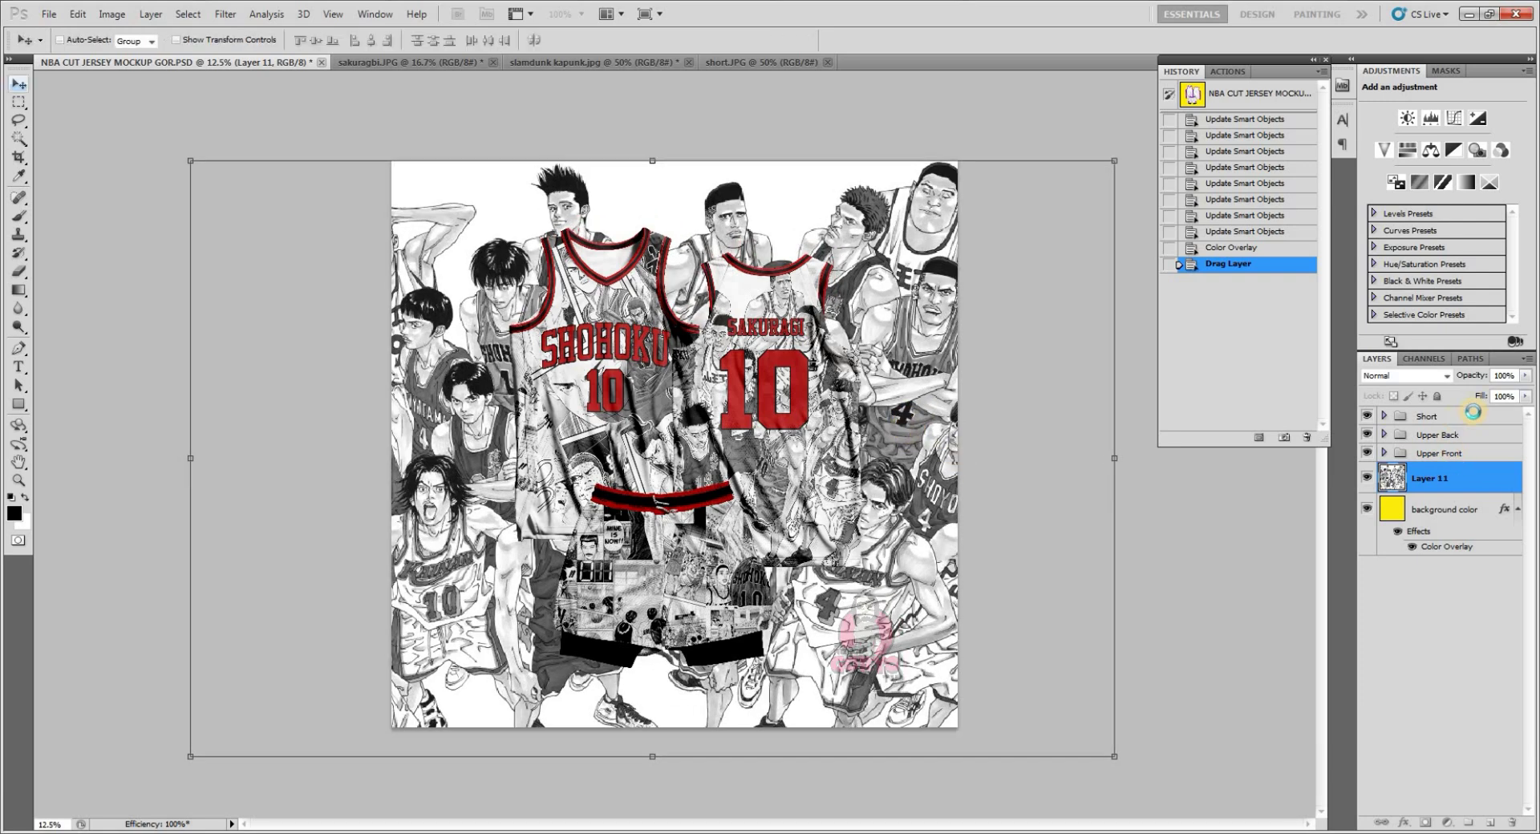
- Lower the opacity of the team artwork layer behind the jerseys to 6%
{"action": "left_click", "coordinate": [1526, 376]}
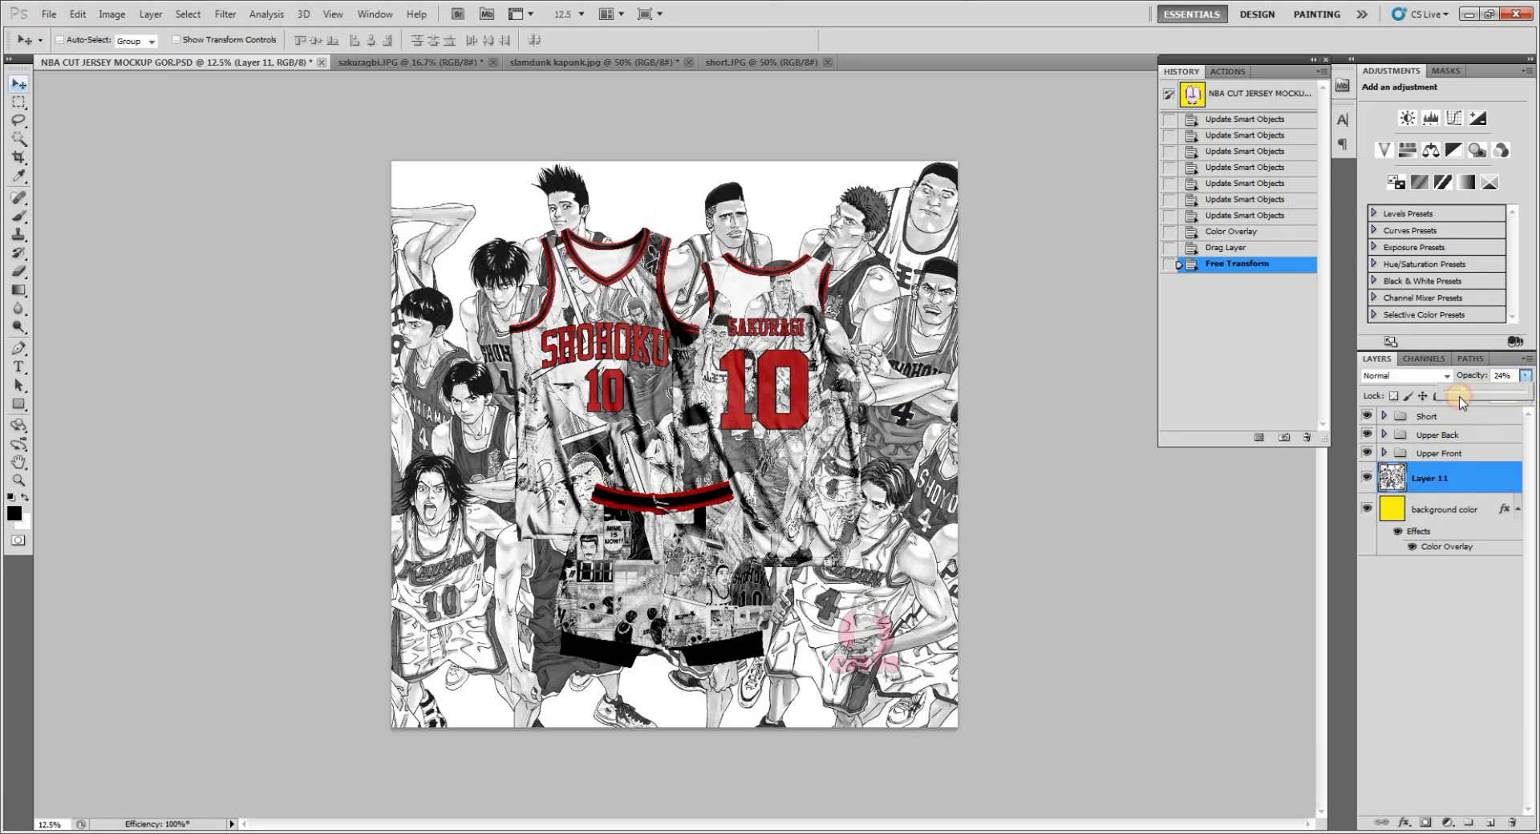
{"action": "left_click_drag", "start_coordinate": [1460, 398], "coordinate": [1450, 401]}
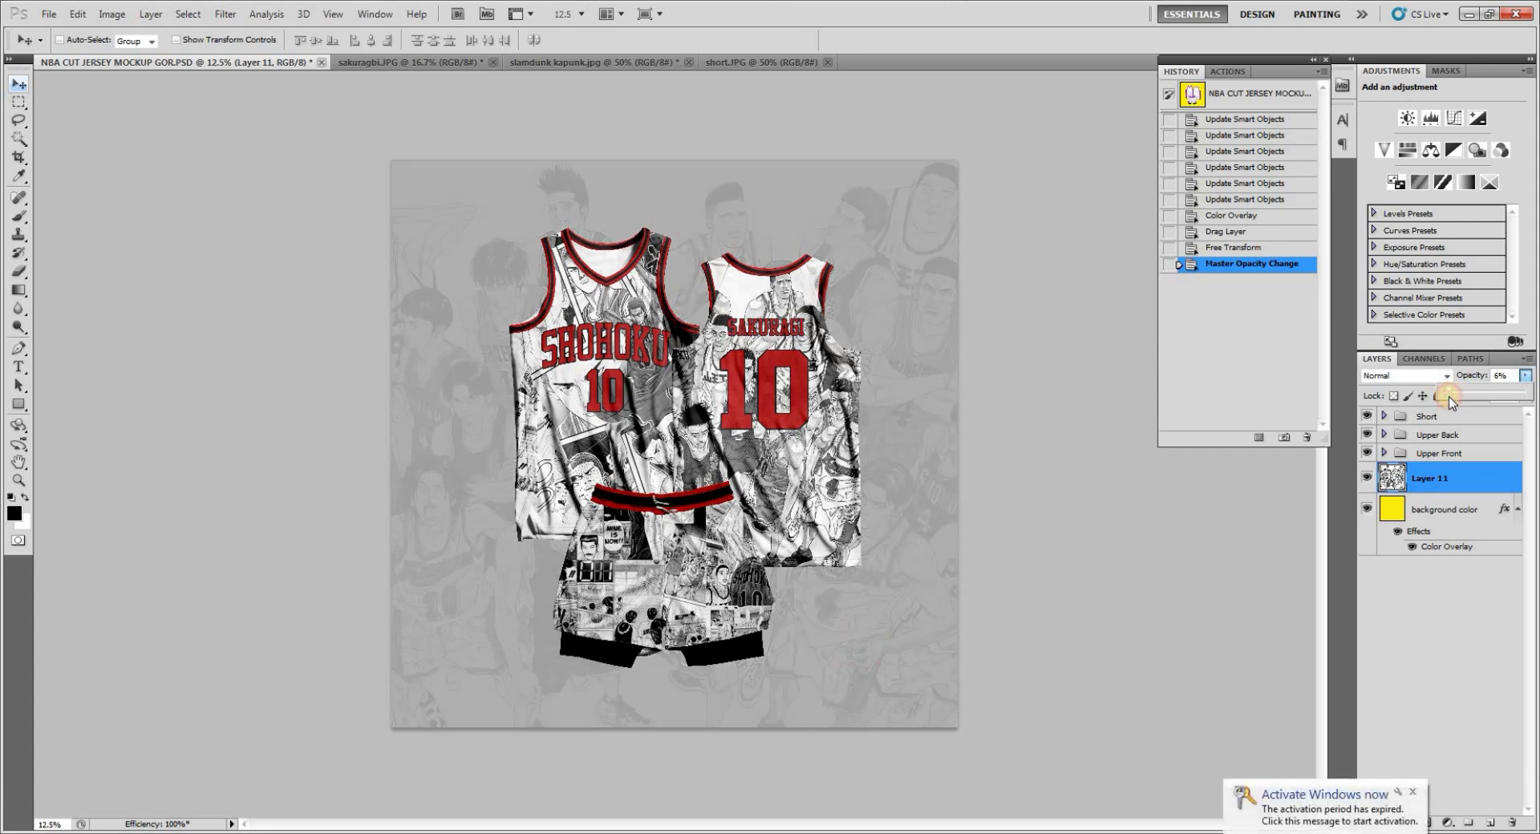